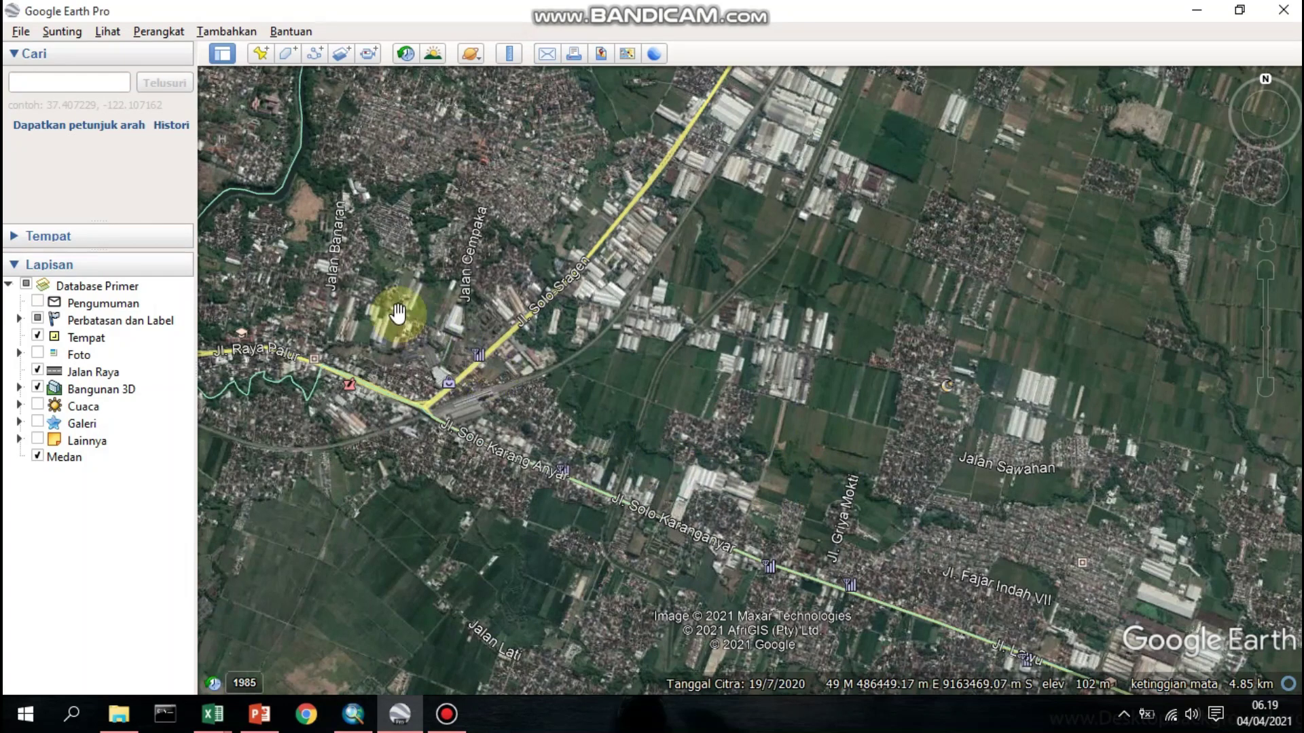
# Check in the program options that coordinates are displayed as Universal Transverse Mercator
pyautogui.click(160, 34)
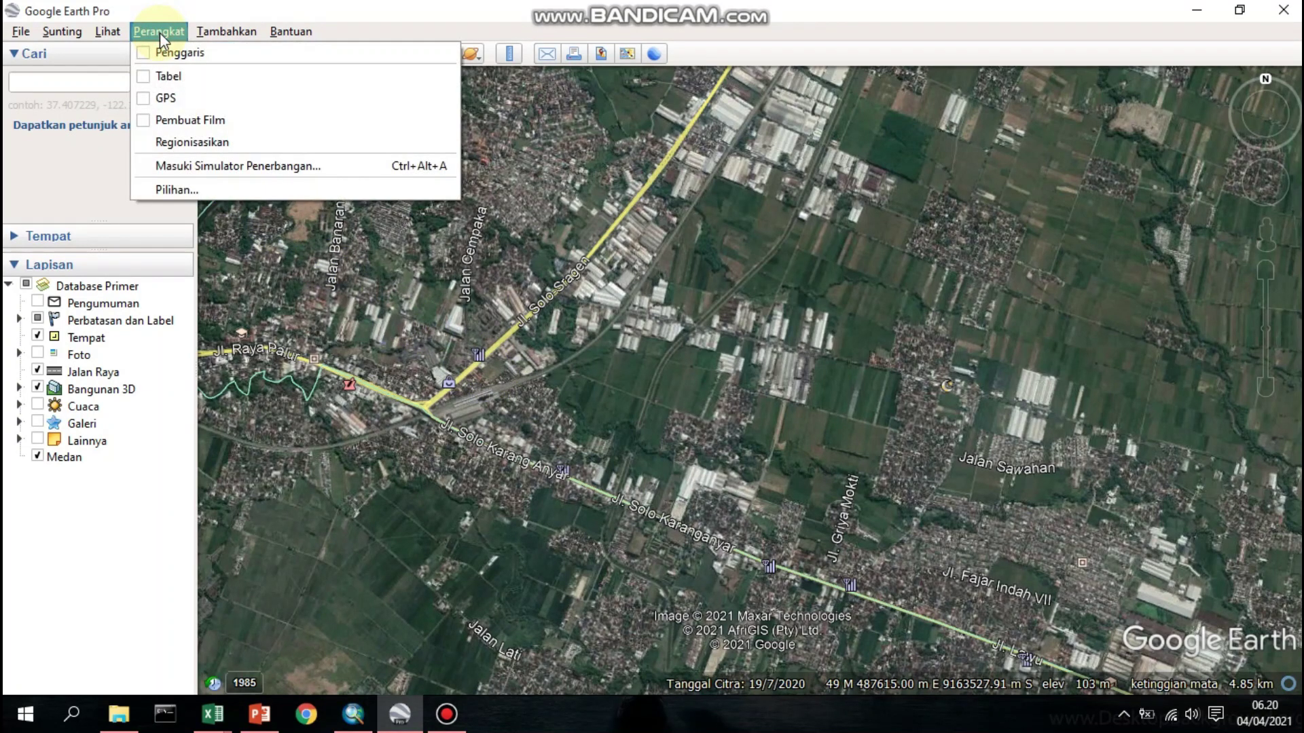
pyautogui.click(296, 193)
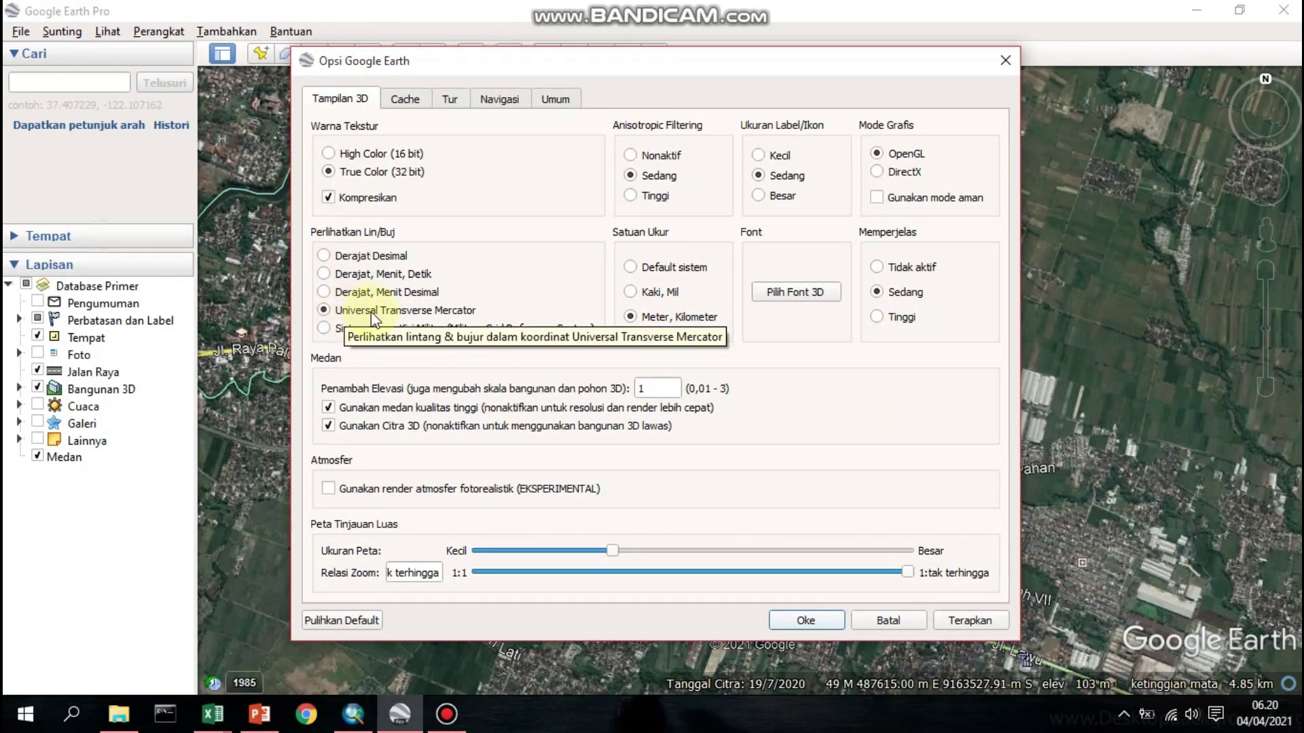
pyautogui.click(796, 621)
# Search the map for "masjid di kecamatan jaten"
pyautogui.click(73, 82)
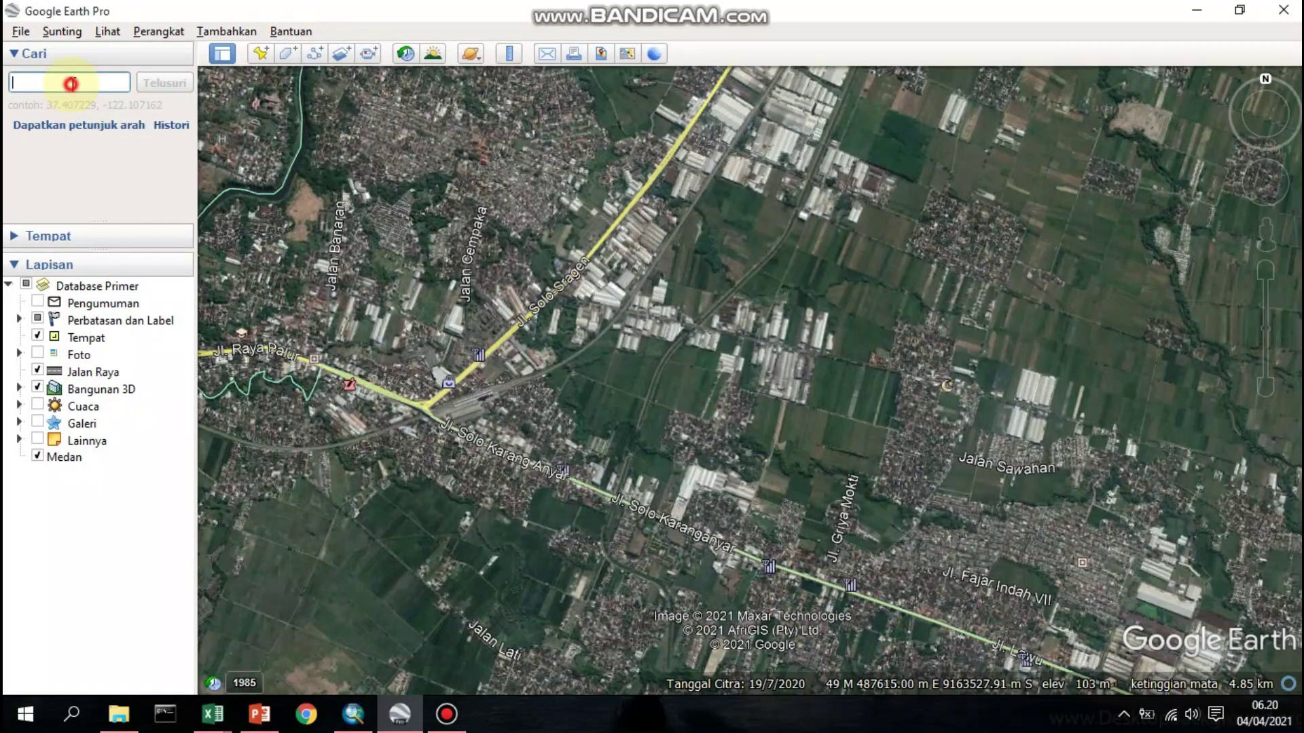
pyautogui.write('masj')
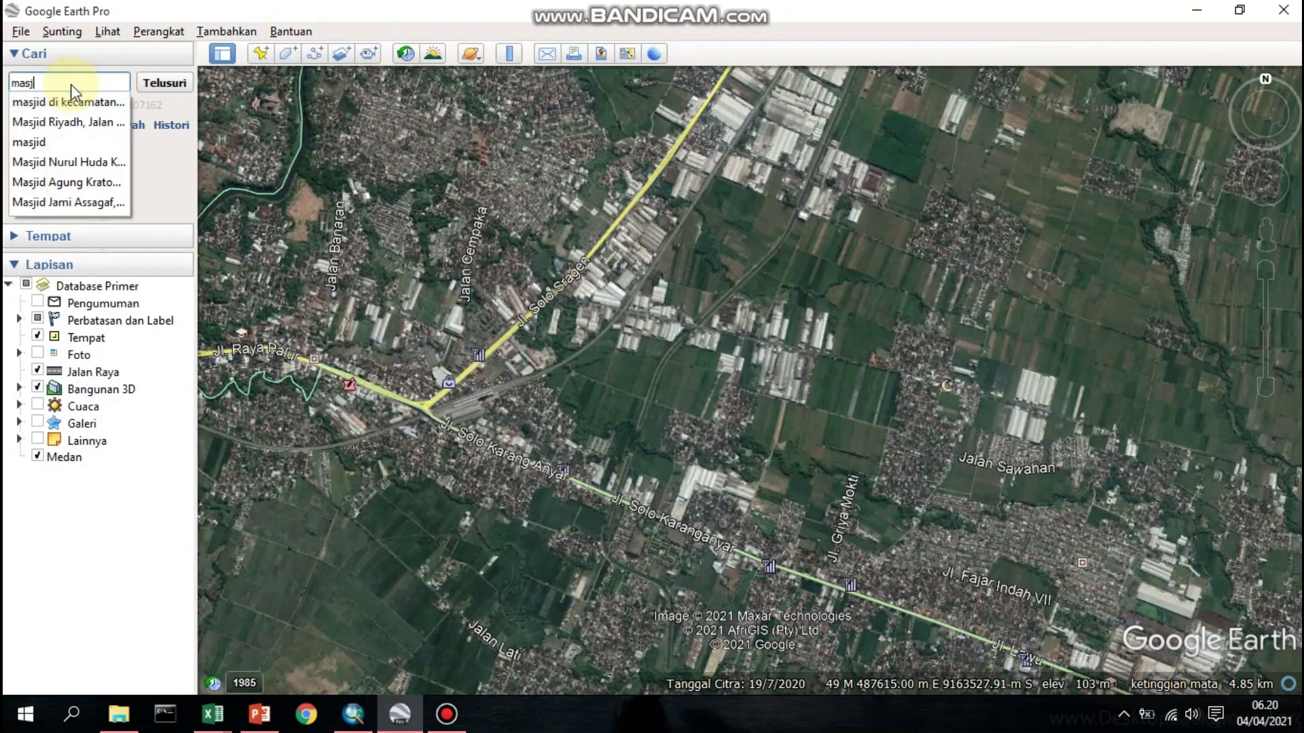
pyautogui.click(85, 102)
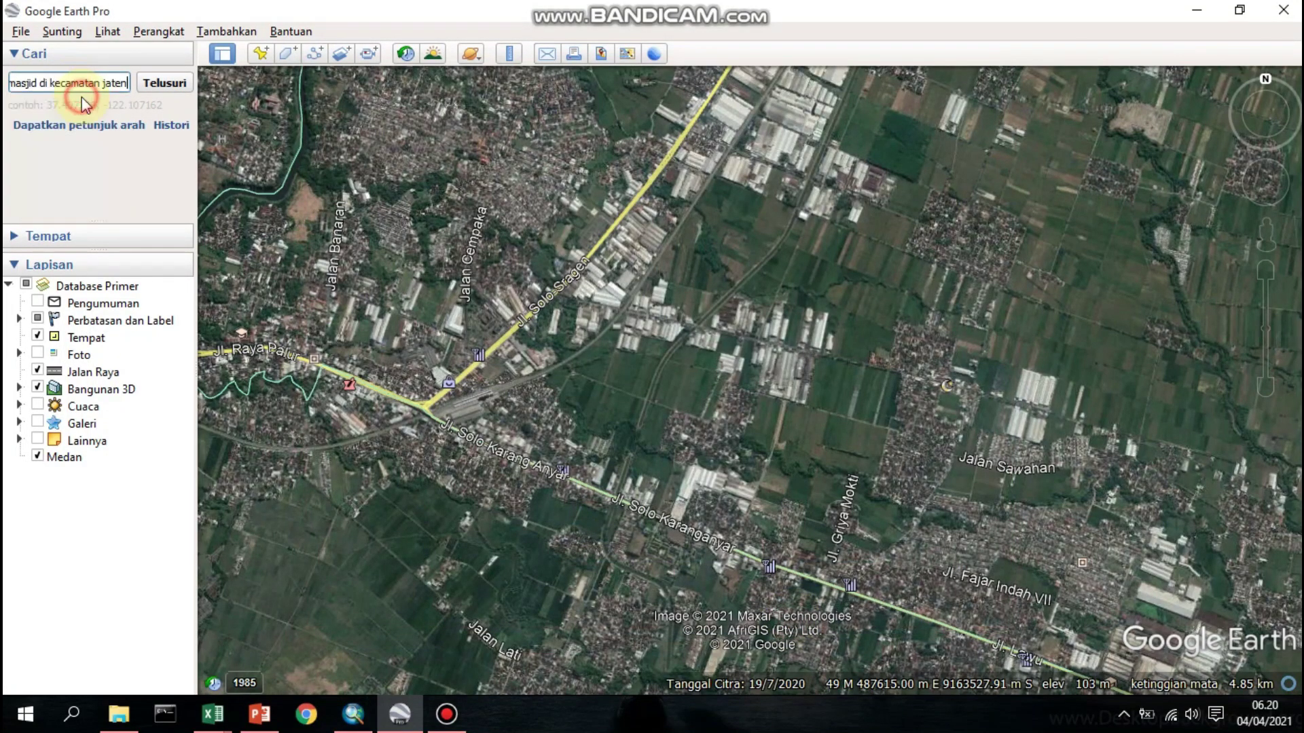
pyautogui.click(176, 85)
pyautogui.click(176, 85)
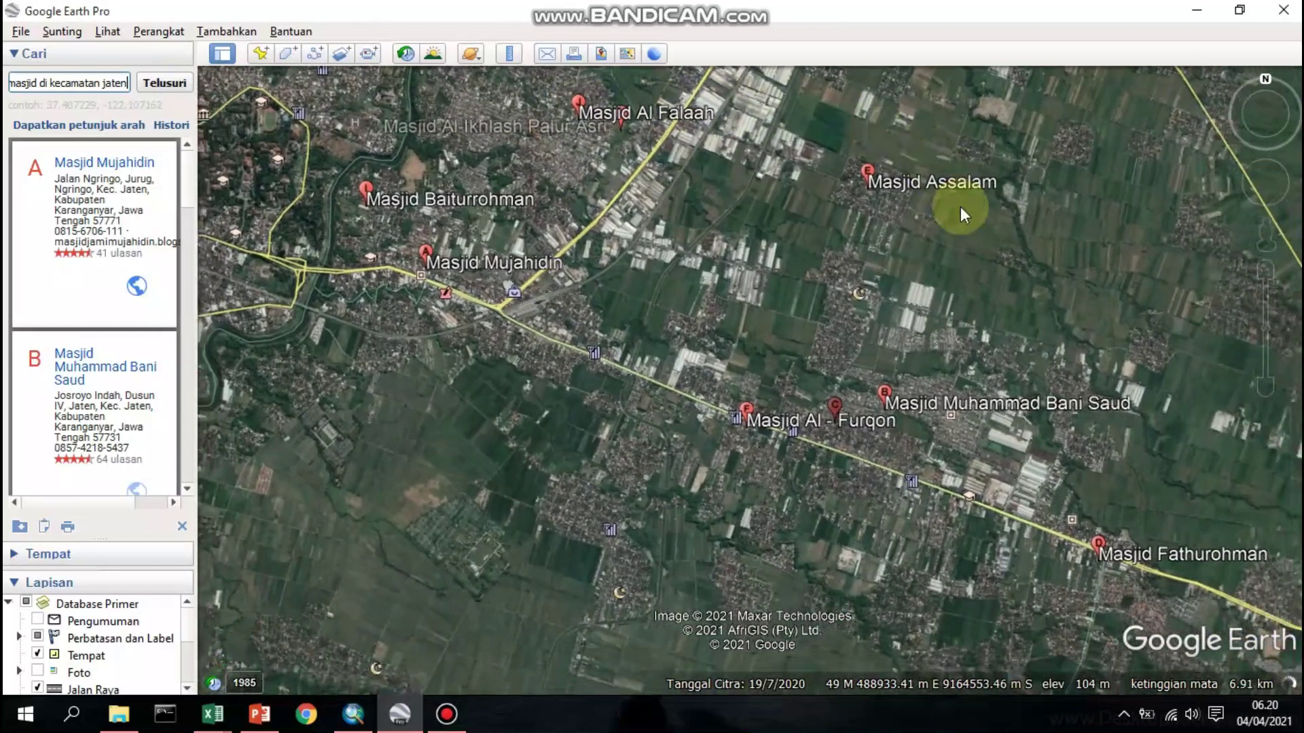
# Add a new placemark and position it on Masjid Muhajirin near Jl. Fajar Indah VII
pyautogui.scroll(5, 869, 267)
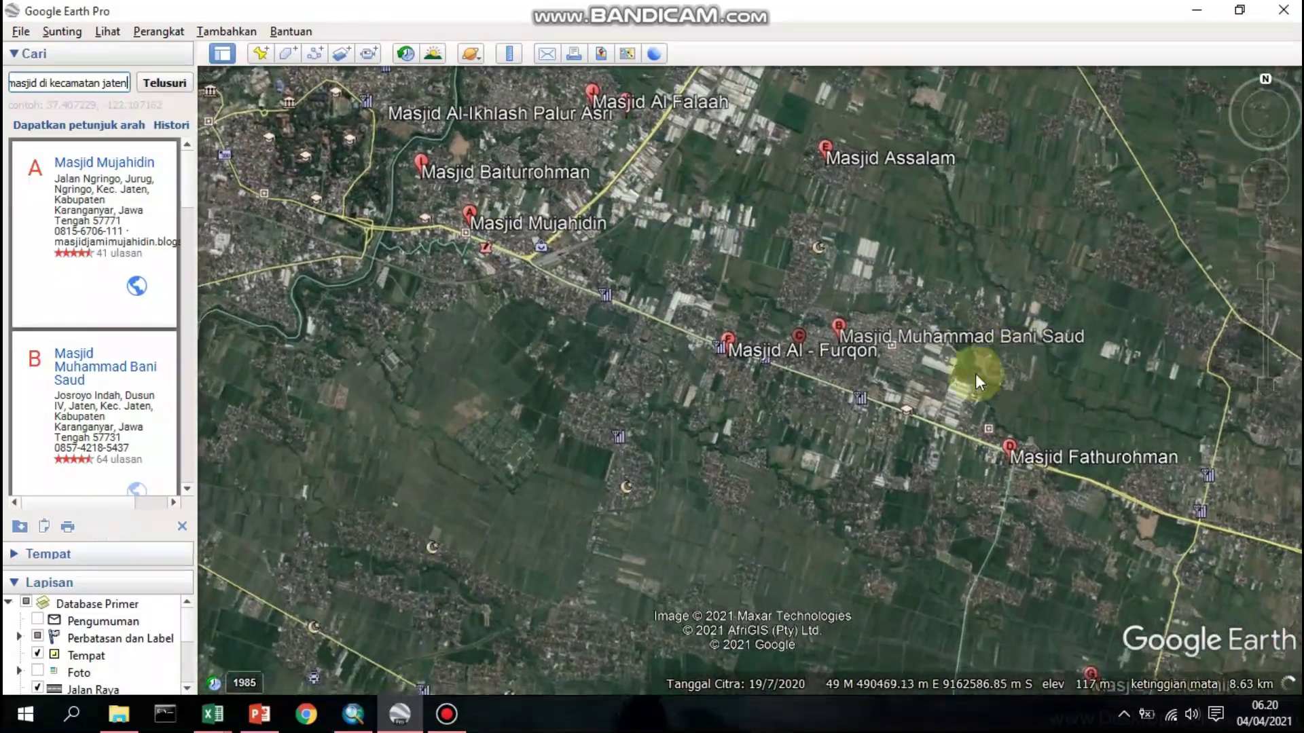
pyautogui.scroll(8, 766, 352)
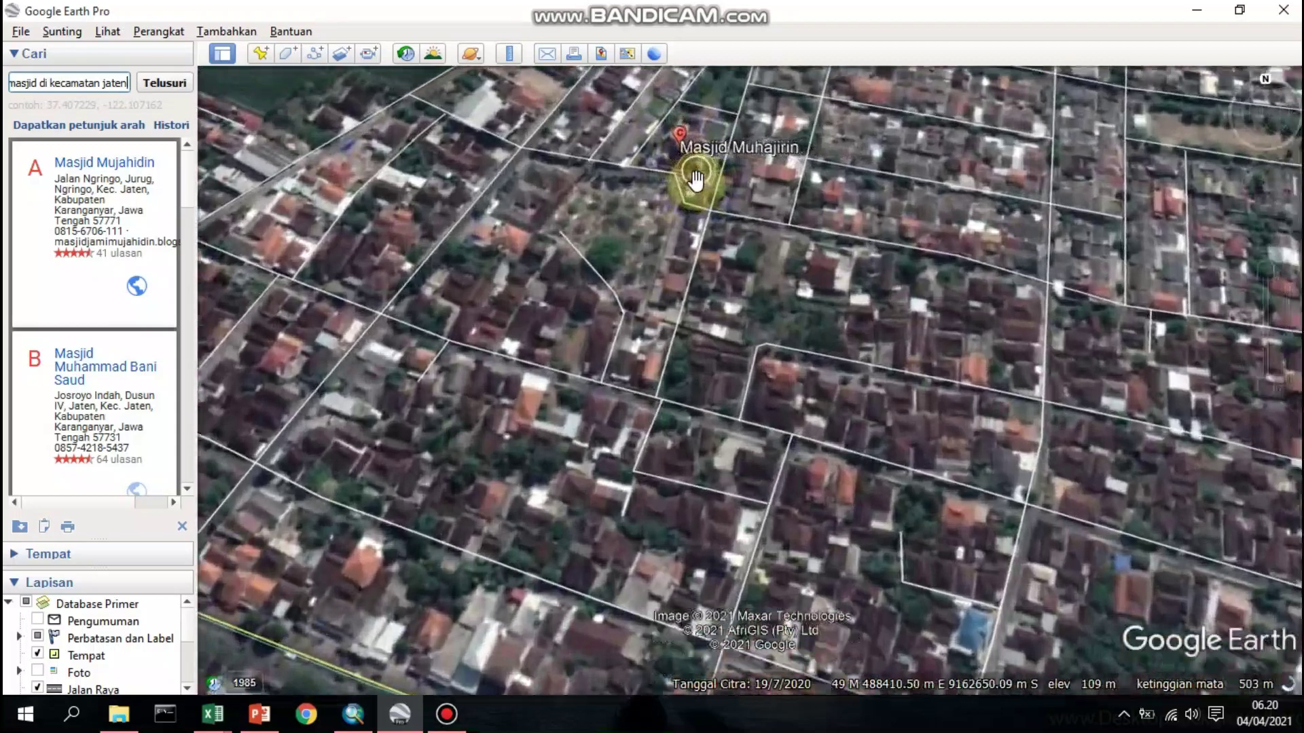
pyautogui.moveTo(696, 178); pyautogui.dragTo(594, 372)
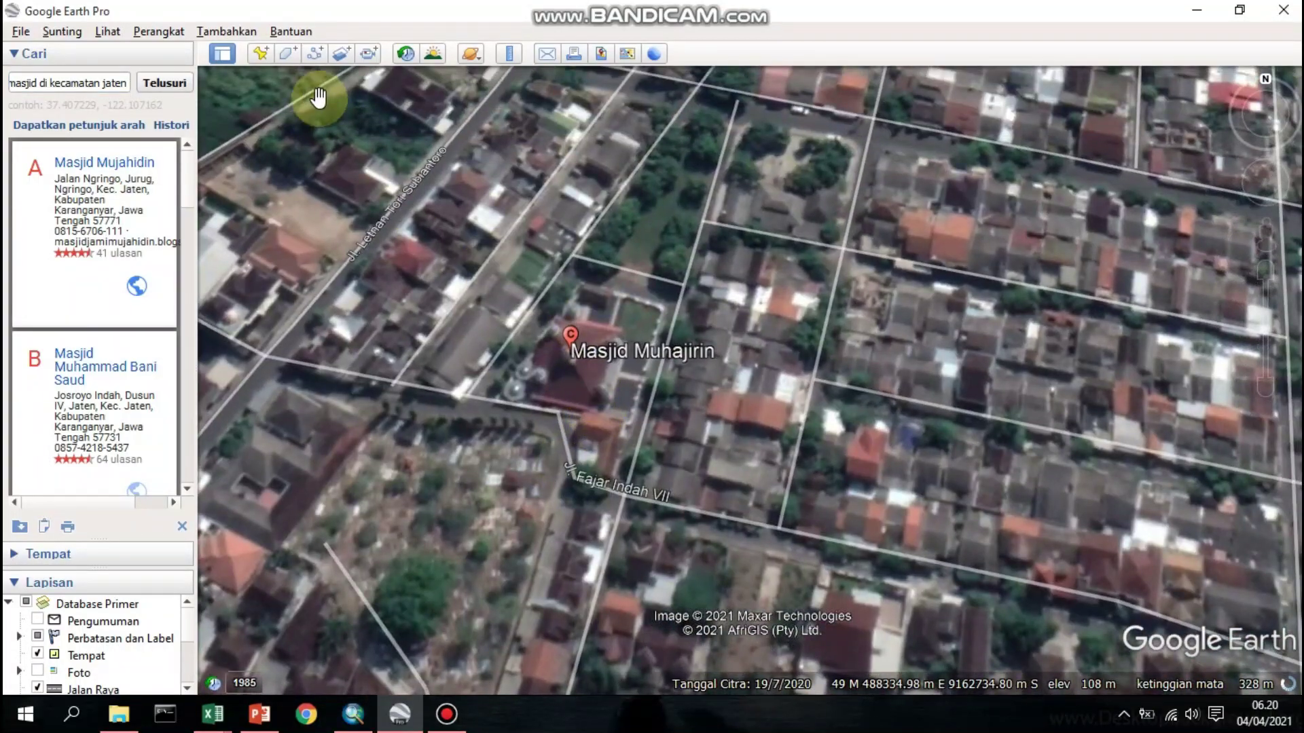
pyautogui.click(258, 58)
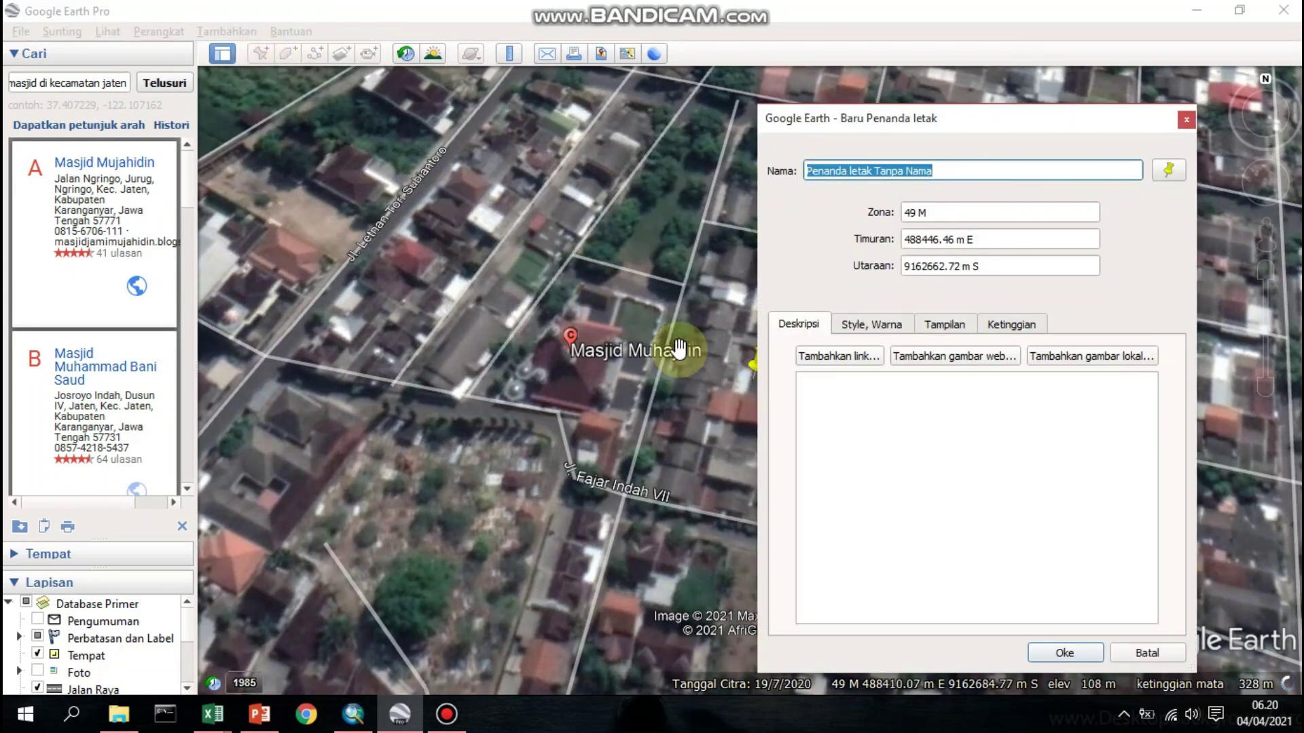
pyautogui.moveTo(723, 367); pyautogui.dragTo(571, 370)
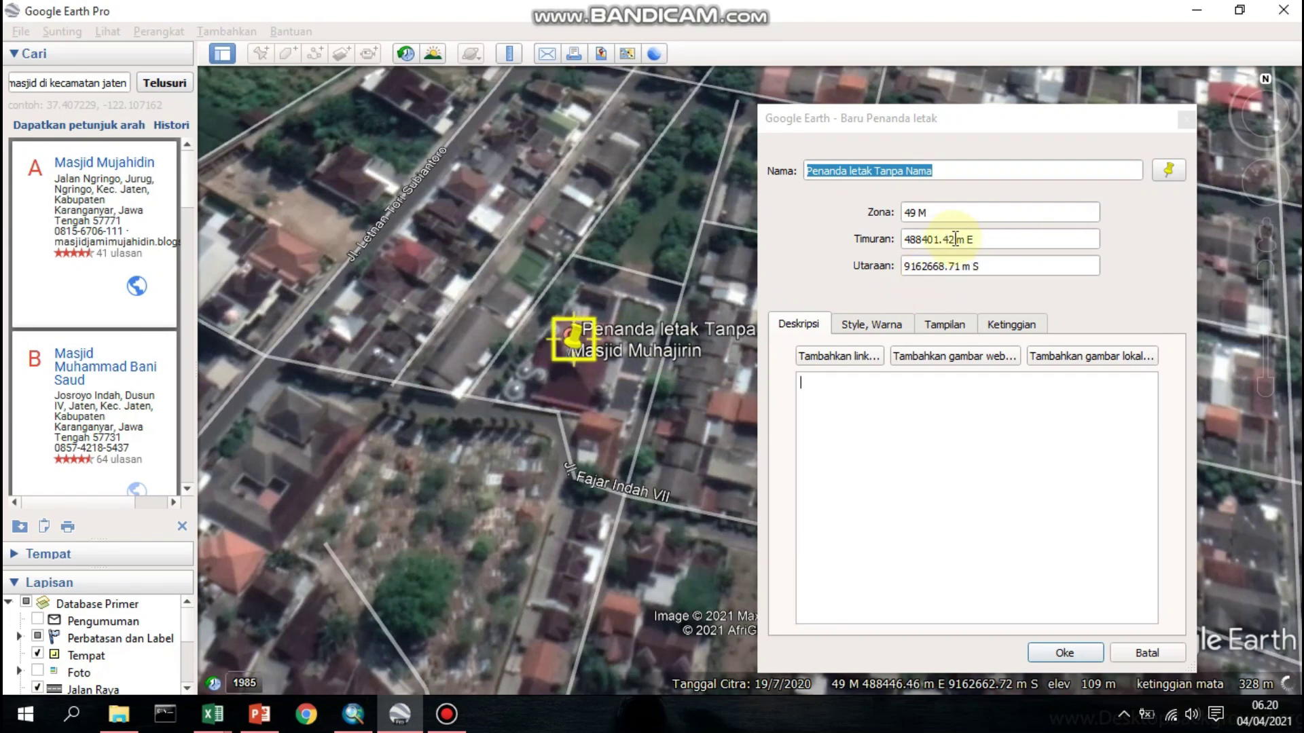
# Copy the placemark's easting 488401.42 without its unit into cell A2 under X in the Book3 workbook in Excel
pyautogui.moveTo(955, 239); pyautogui.dragTo(903, 247)
pyautogui.hotkey('ctrl', 'c')
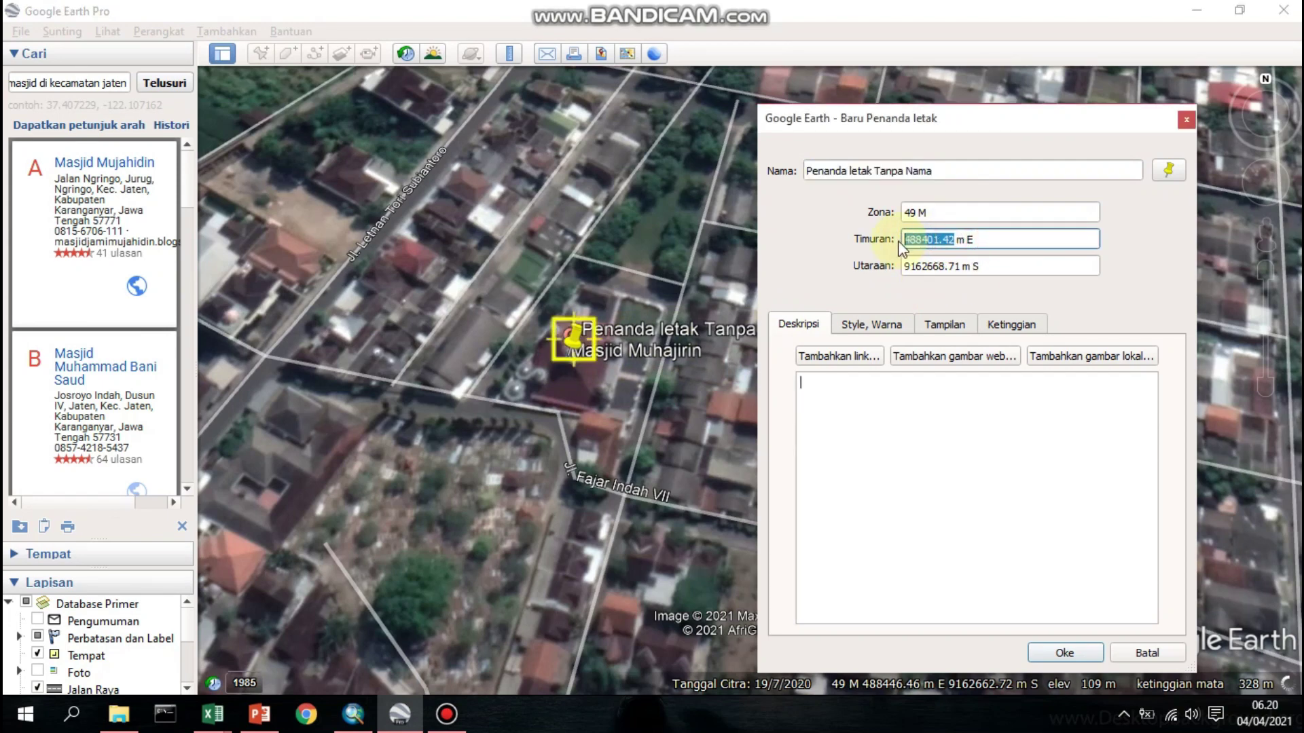
pyautogui.click(212, 713)
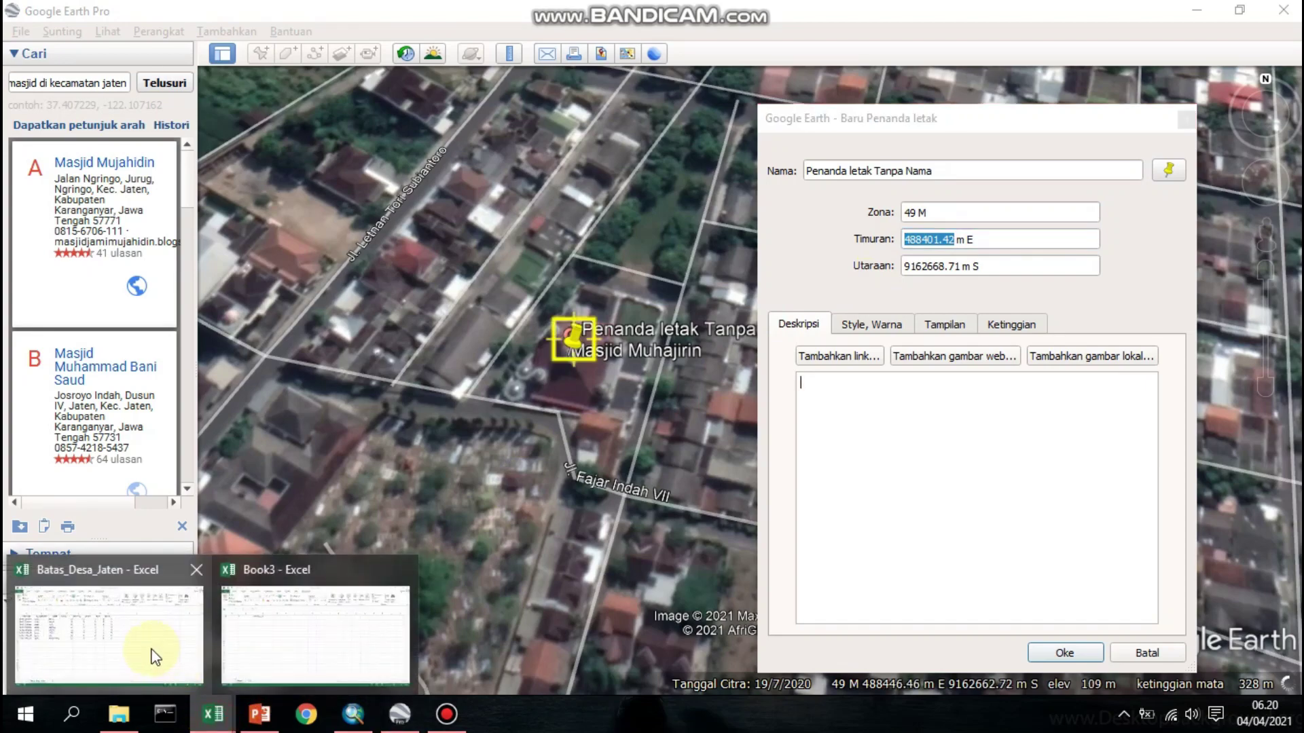
pyautogui.click(238, 645)
pyautogui.click(86, 233)
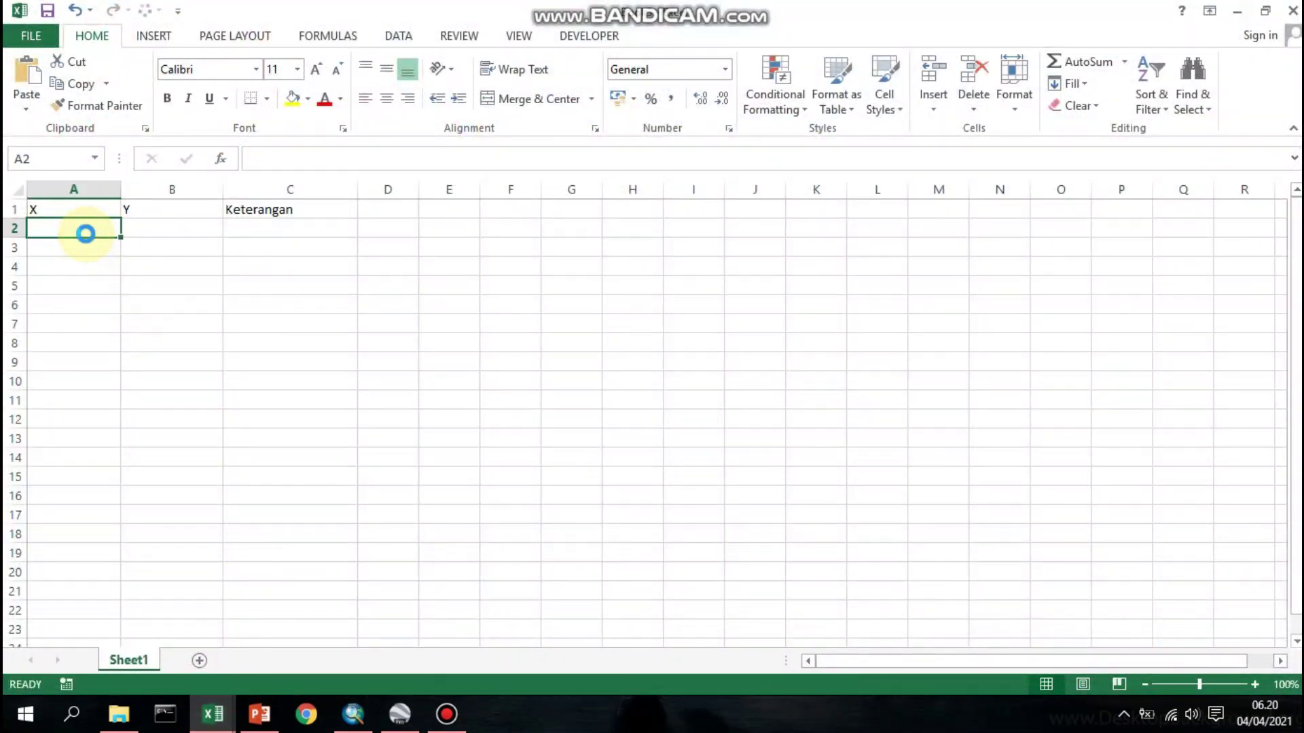
pyautogui.hotkey('ctrl', 'v')
pyautogui.press('Tab')
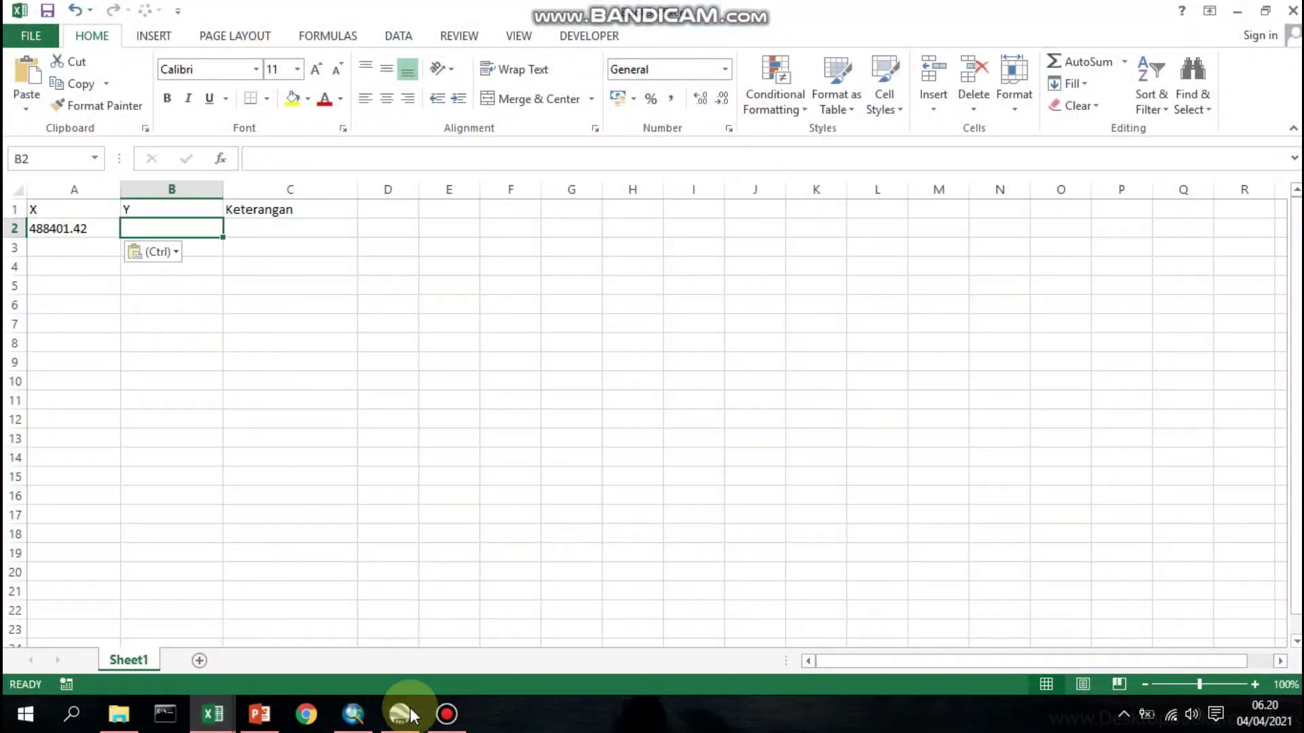
# Copy the placemark's northing 9162668.71 from Google Earth Pro into cell B2 in Excel and enter Masjid Muhajirin in C2 under Keterangan
pyautogui.click(399, 713)
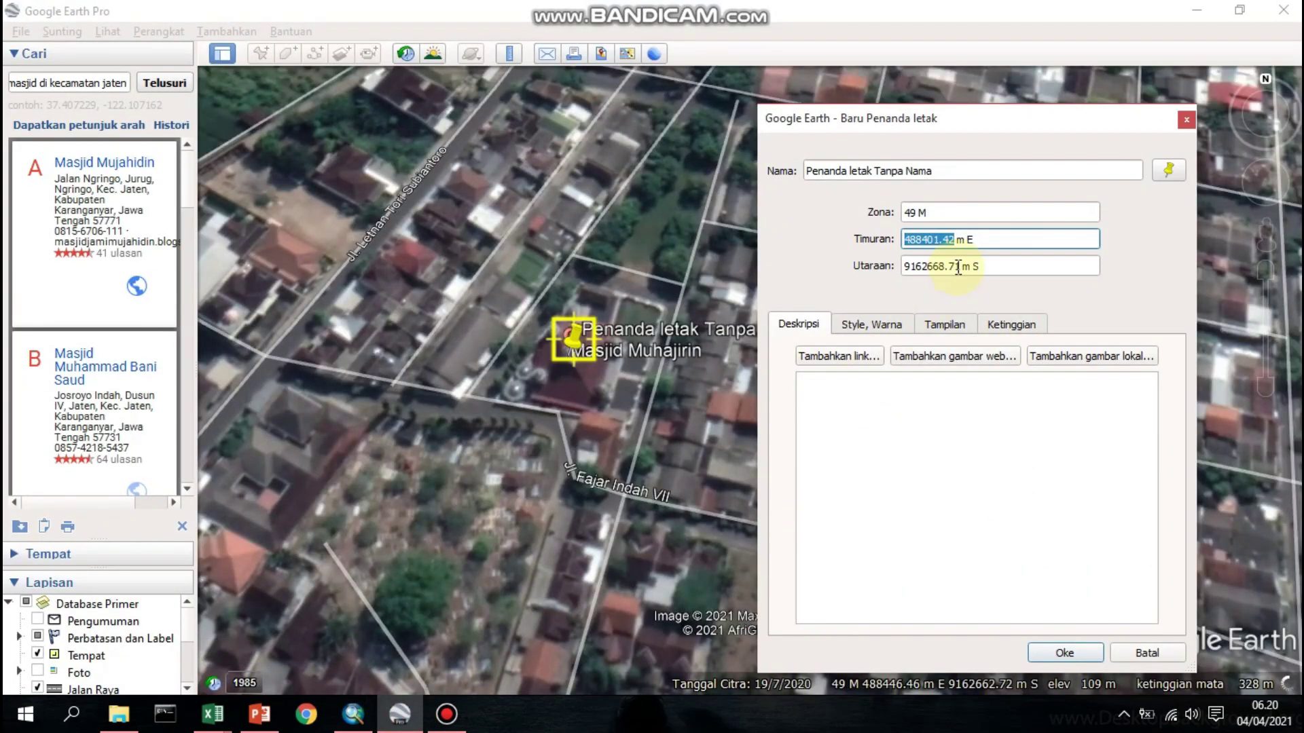
pyautogui.moveTo(964, 267); pyautogui.dragTo(876, 271)
pyautogui.hotkey('ctrl', 'c')
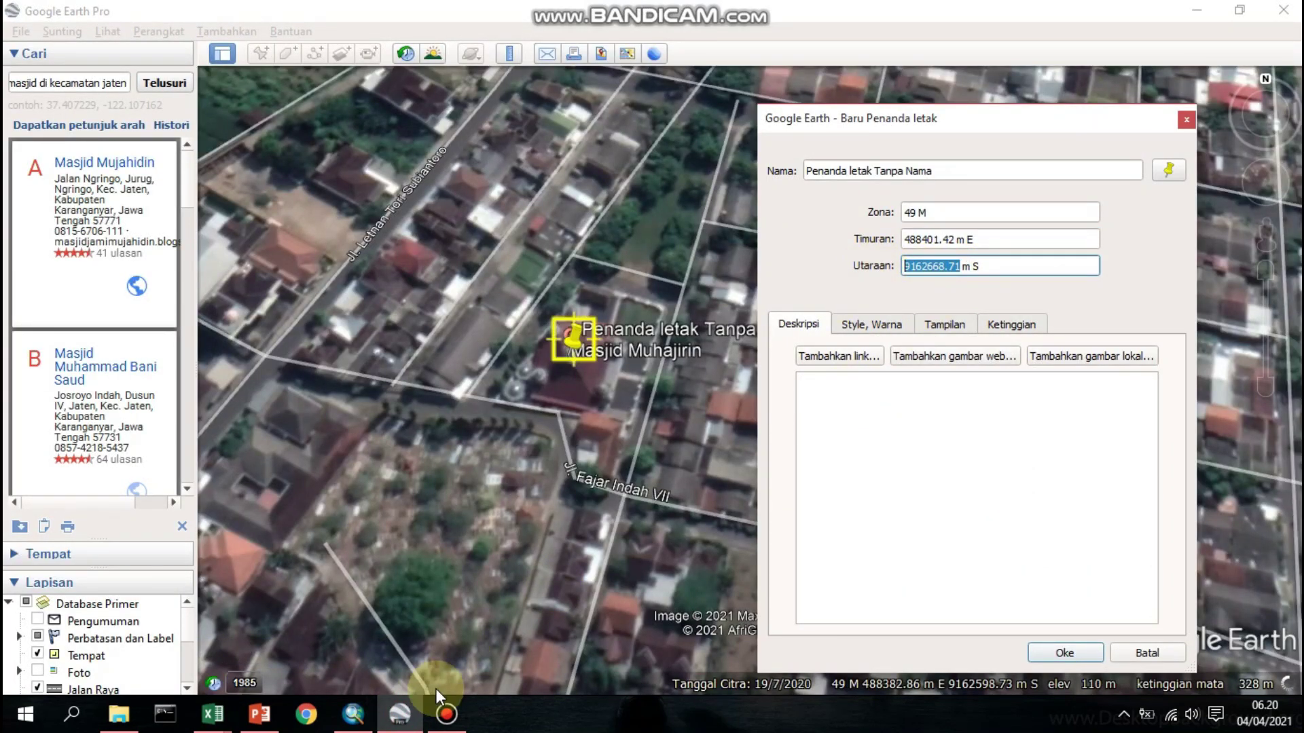
pyautogui.click(399, 713)
pyautogui.hotkey('ctrl', 'v')
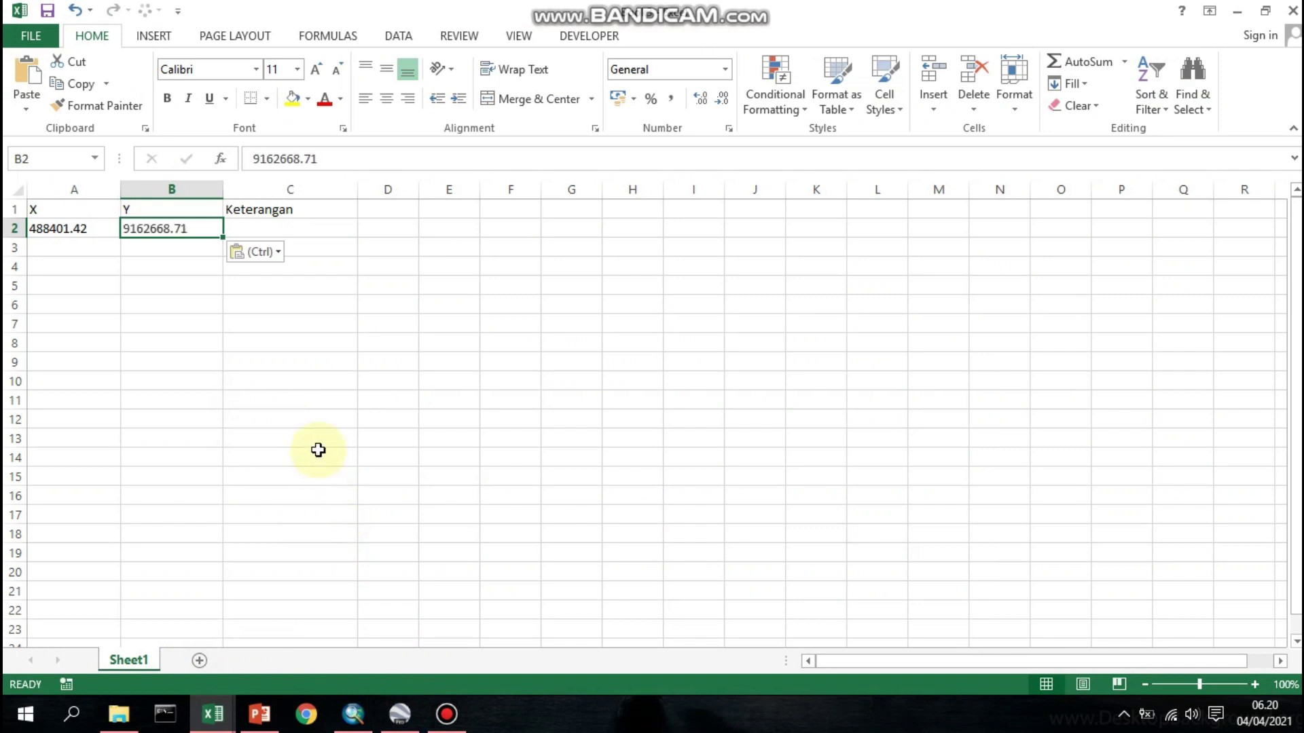
pyautogui.press('Tab')
pyautogui.write('Ma')
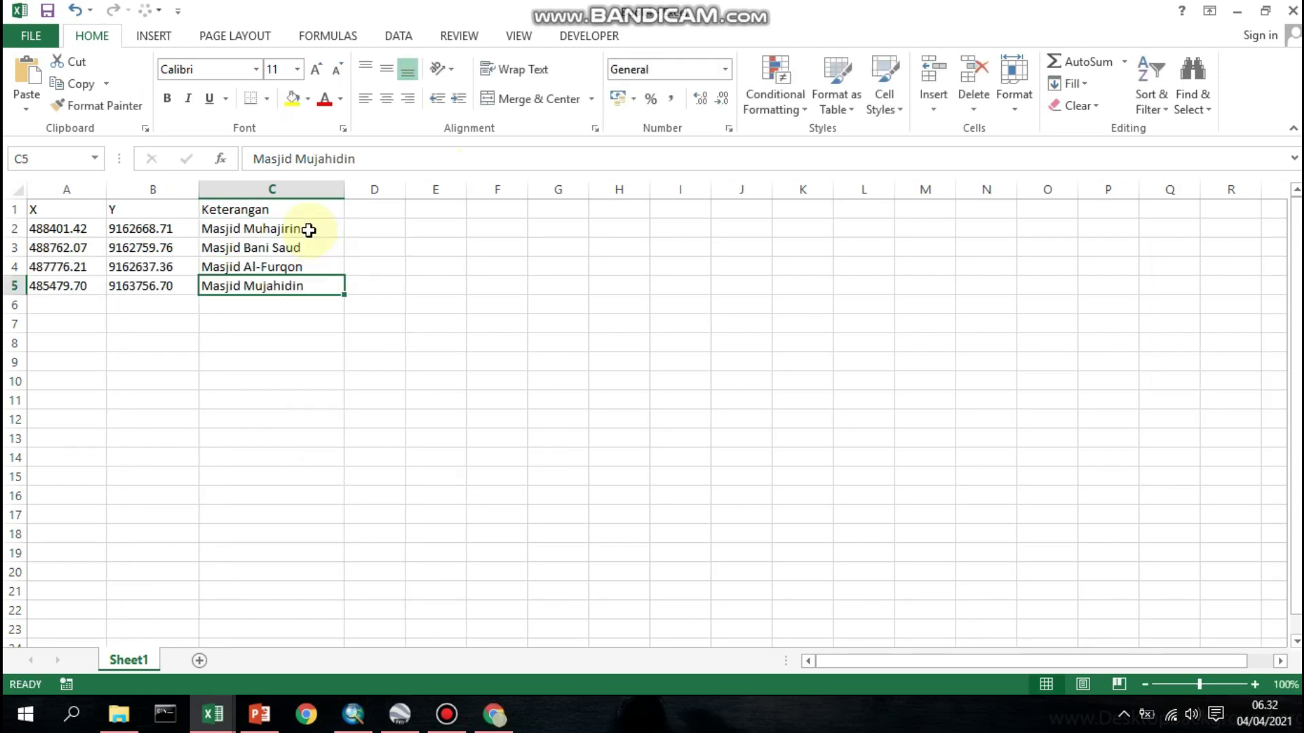
pyautogui.click(306, 246)
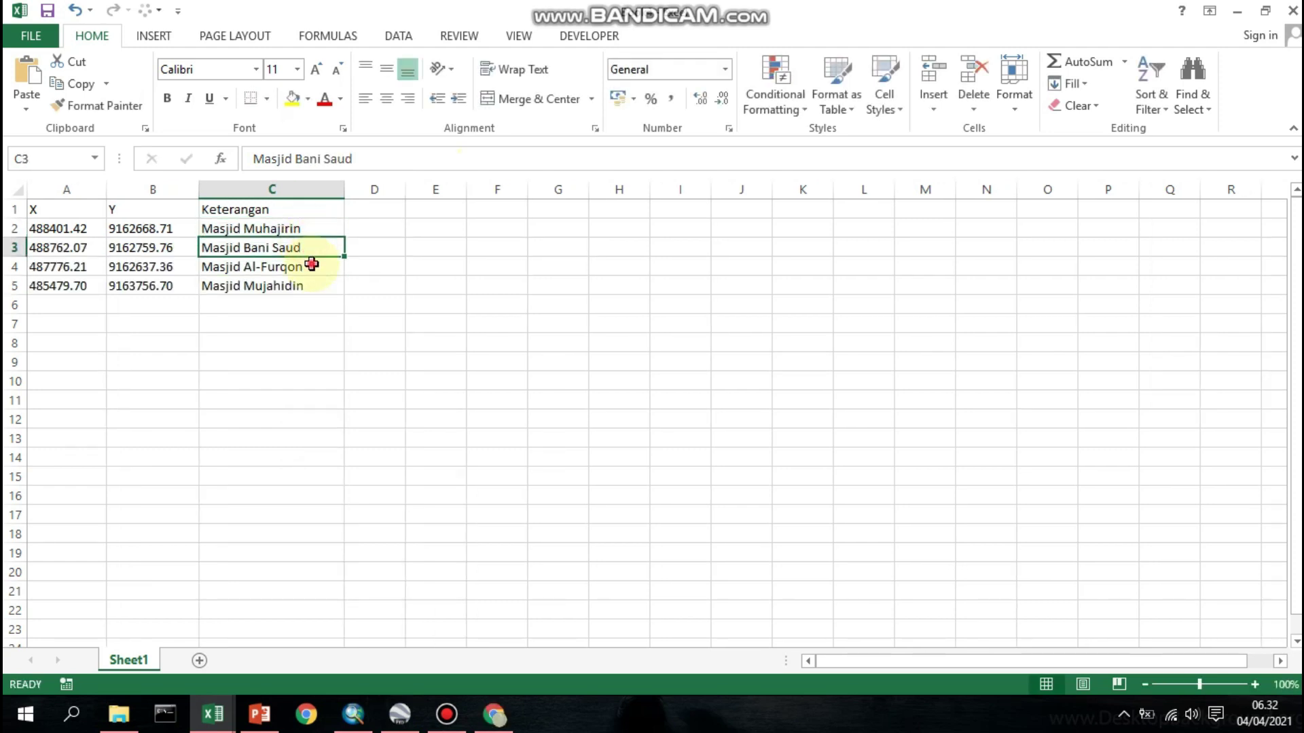
pyautogui.click(312, 265)
pyautogui.click(316, 282)
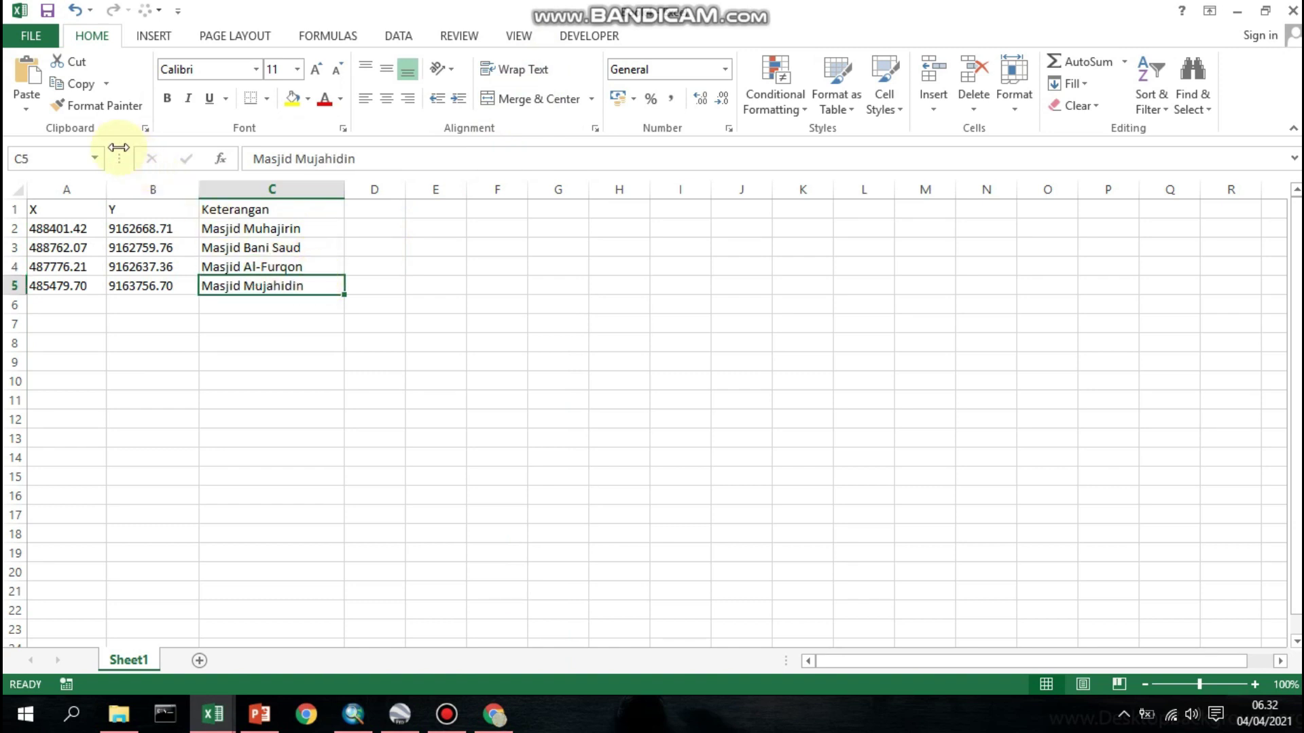
# Save the coordinate table as Masjid in CSV (Comma delimited) format in the Praktikum Kartem folder, keeping that format
pyautogui.click(49, 39)
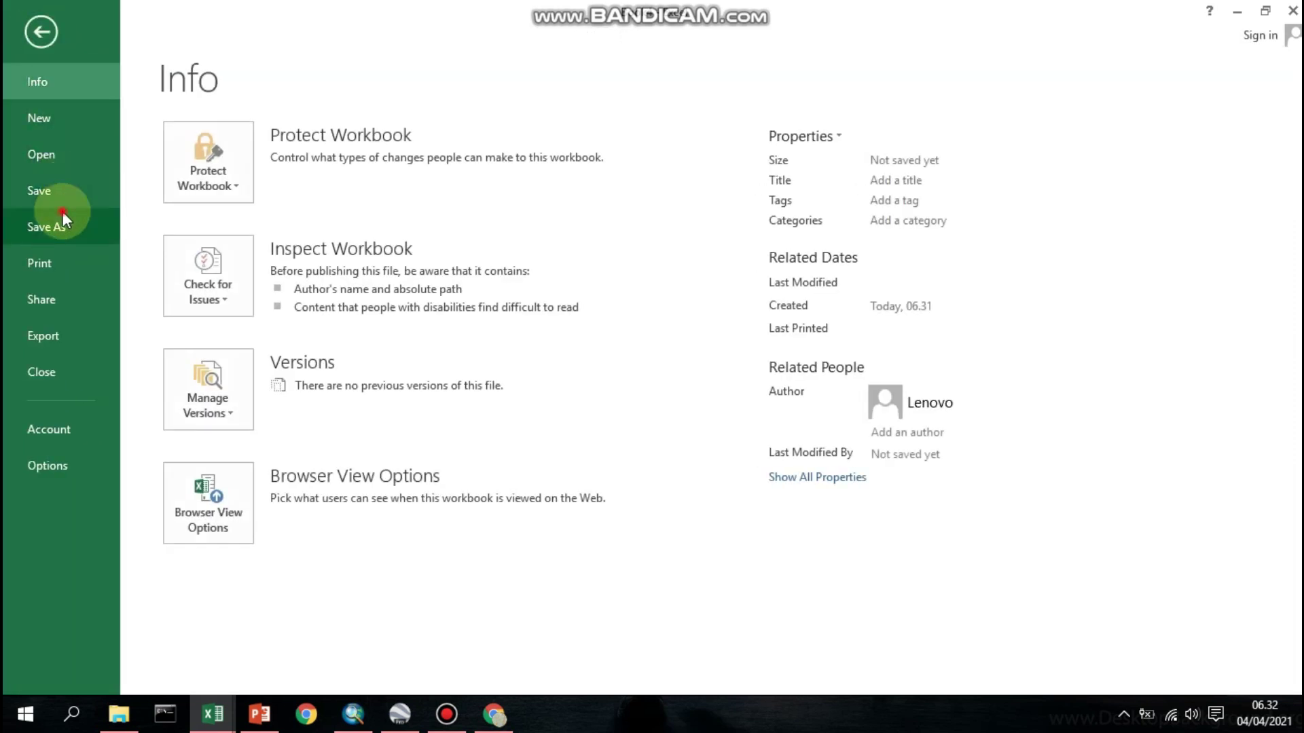
pyautogui.click(62, 211)
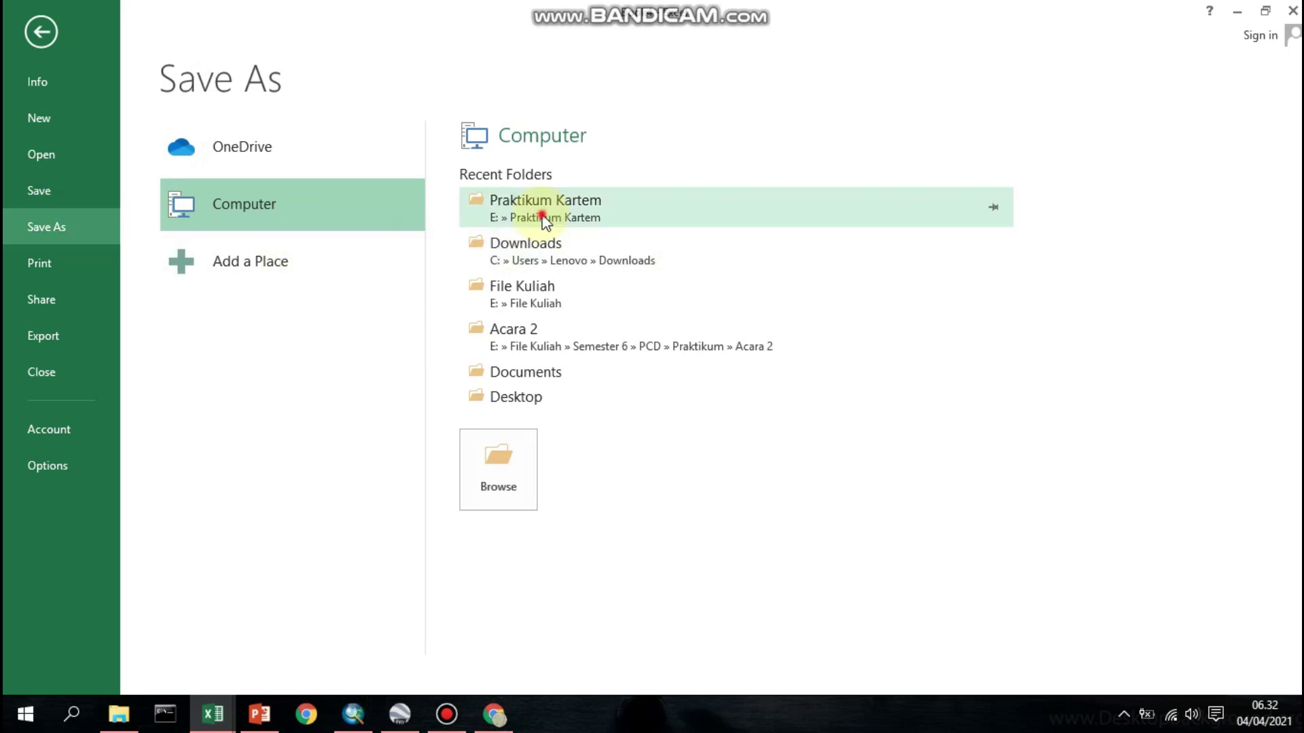
pyautogui.click(542, 216)
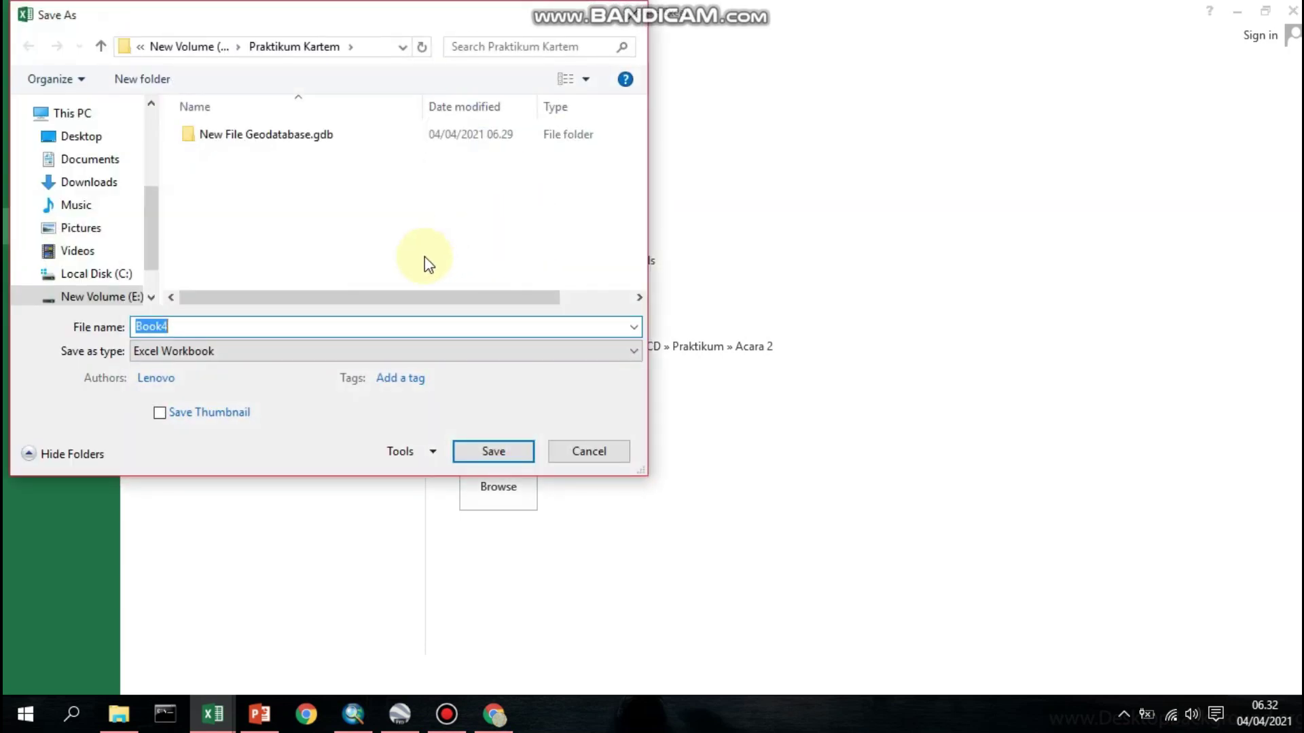
pyautogui.write('Masjid')
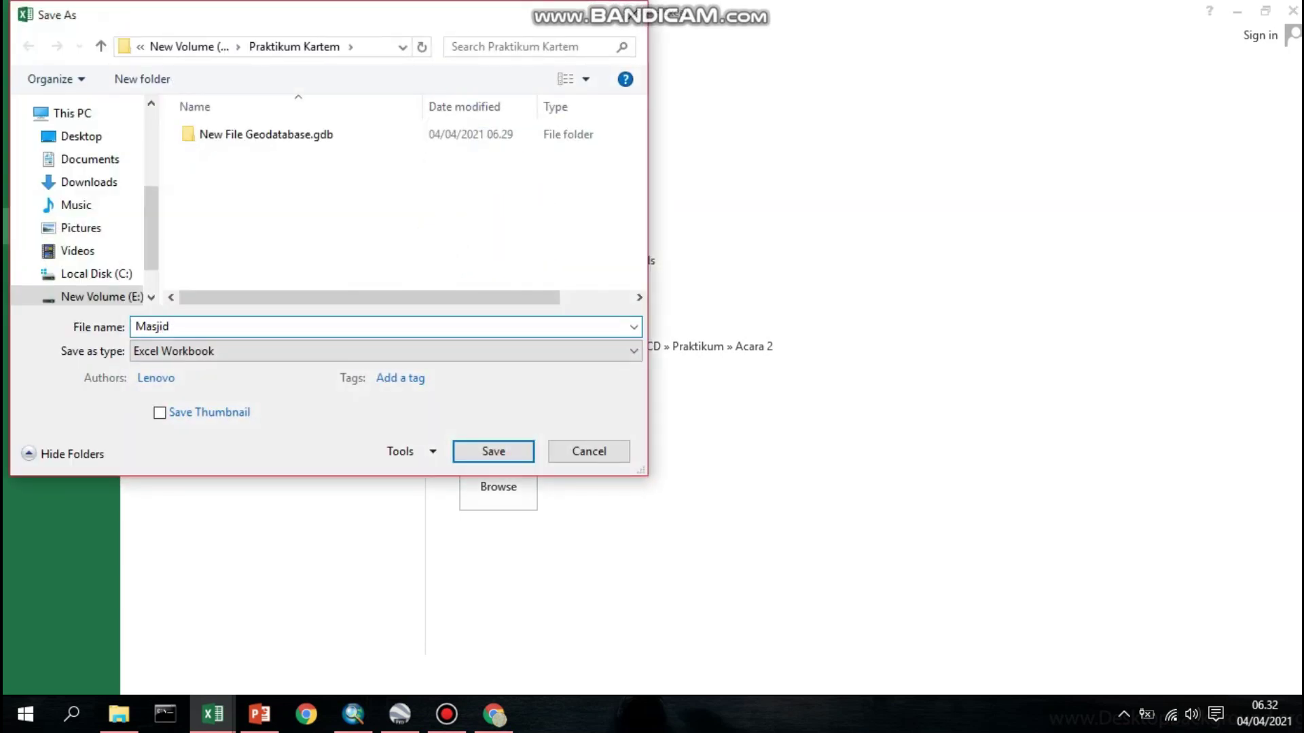
pyautogui.click(382, 355)
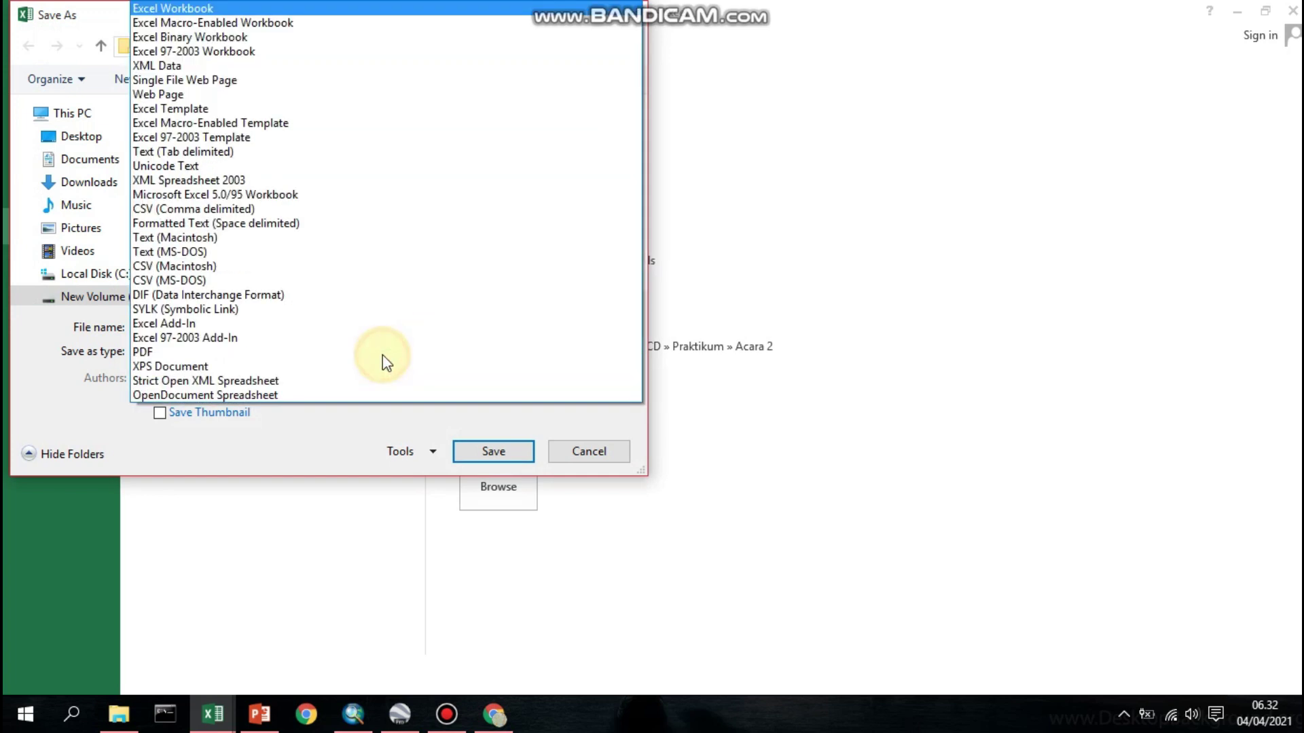
pyautogui.click(275, 210)
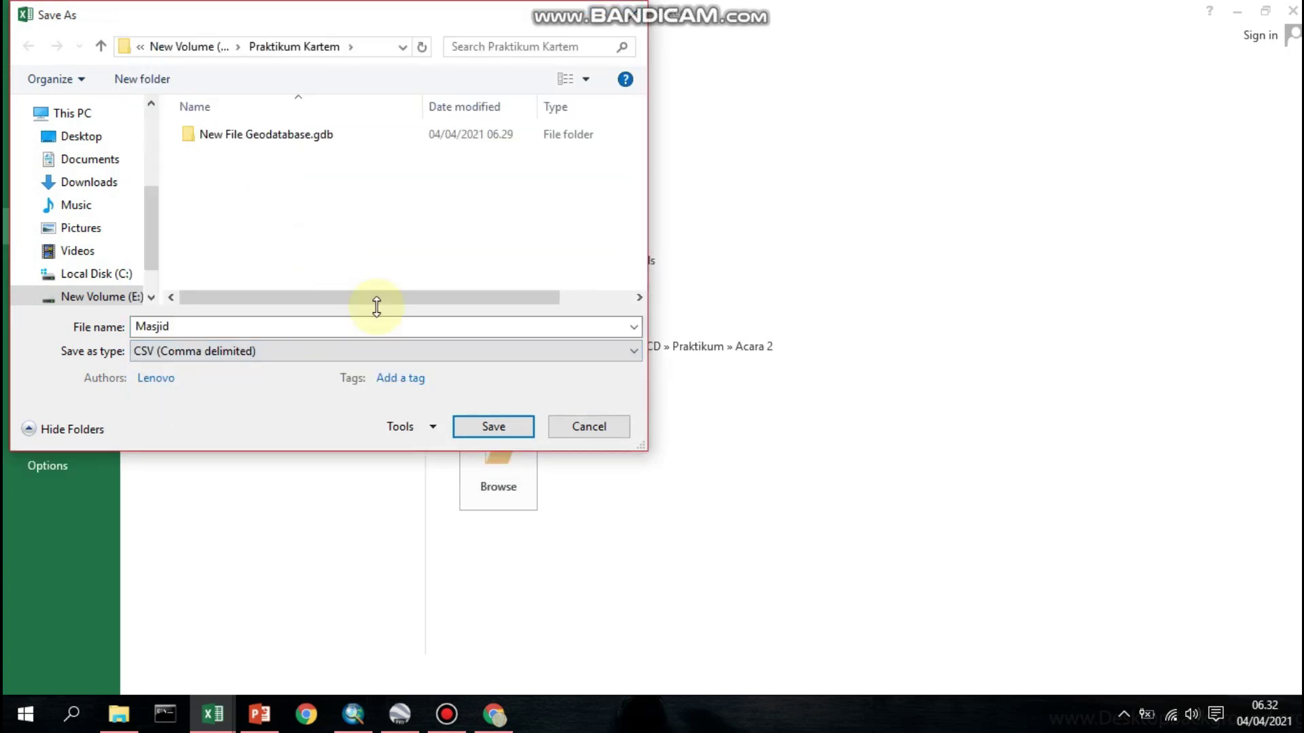
pyautogui.click(496, 427)
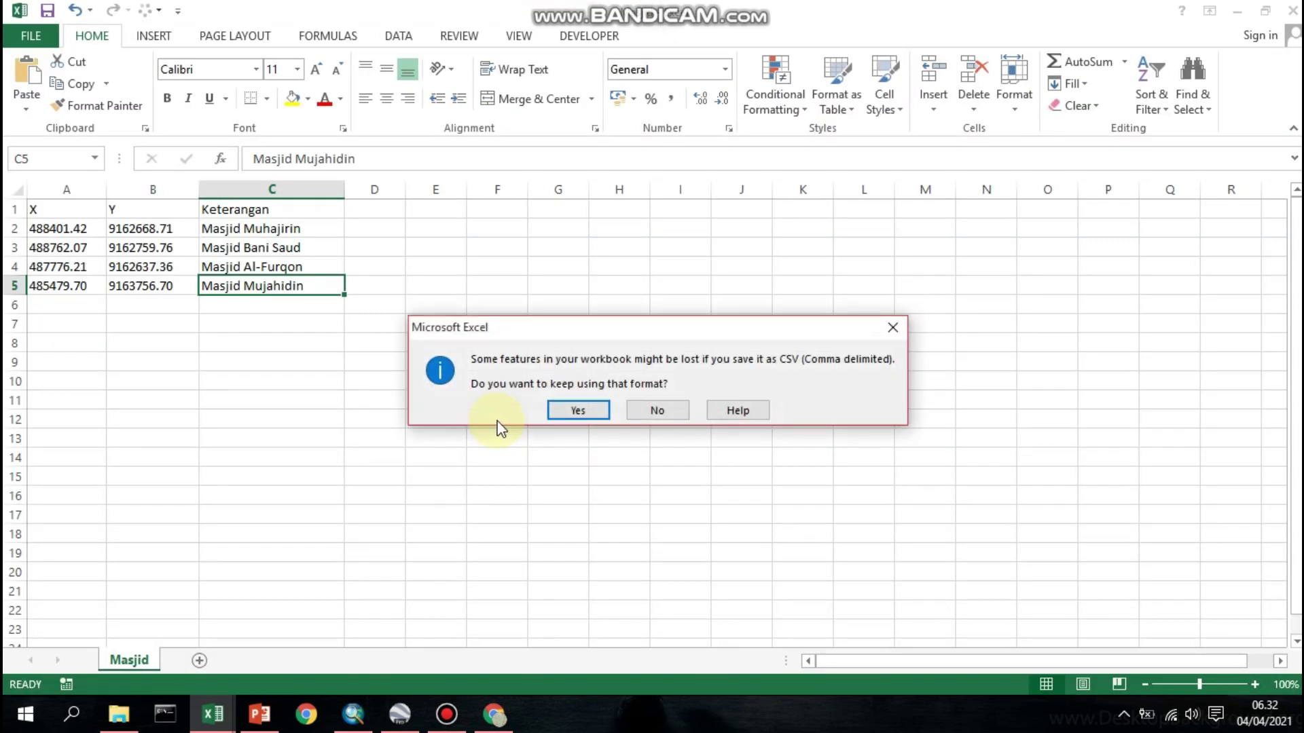
pyautogui.click(563, 410)
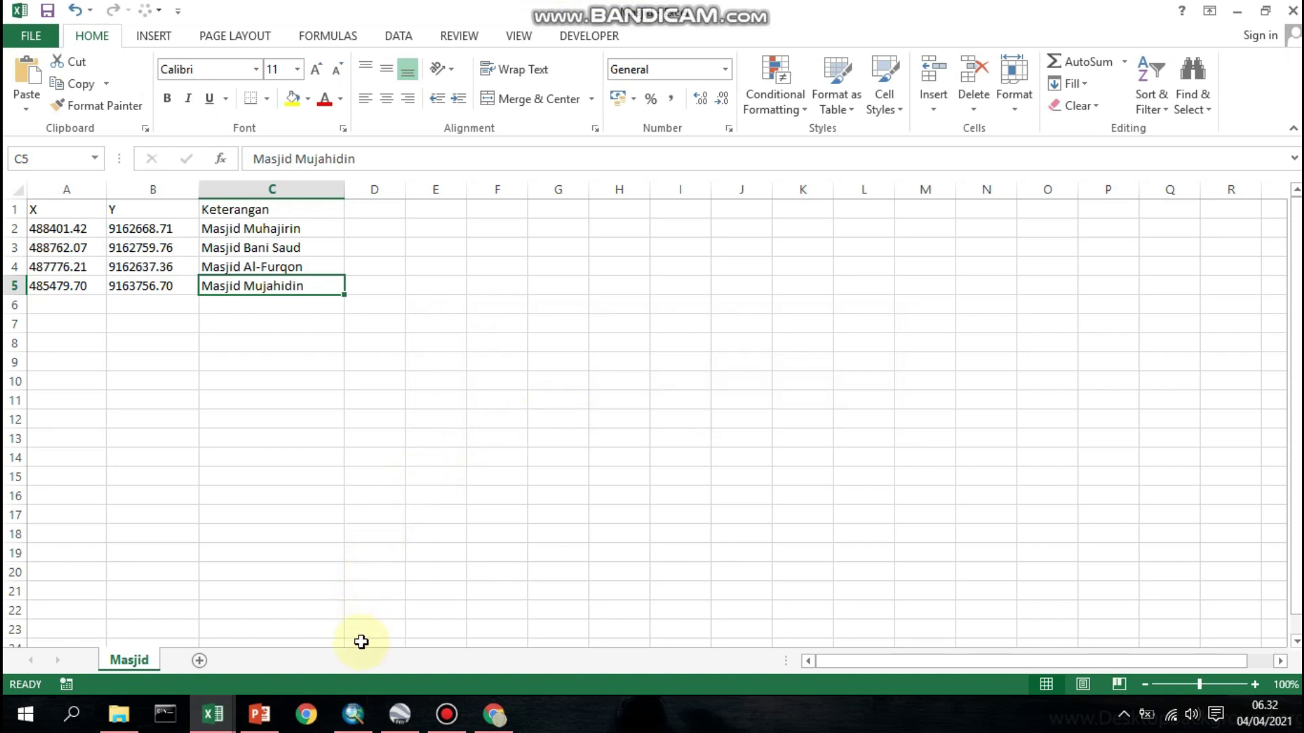
# Switch to ArcMap and add Batas_Desa_Jaten.shp, Batas_Kec_Jaten.shp and Masjid.csv from the Praktikum Kartem folder to the map
pyautogui.click(352, 711)
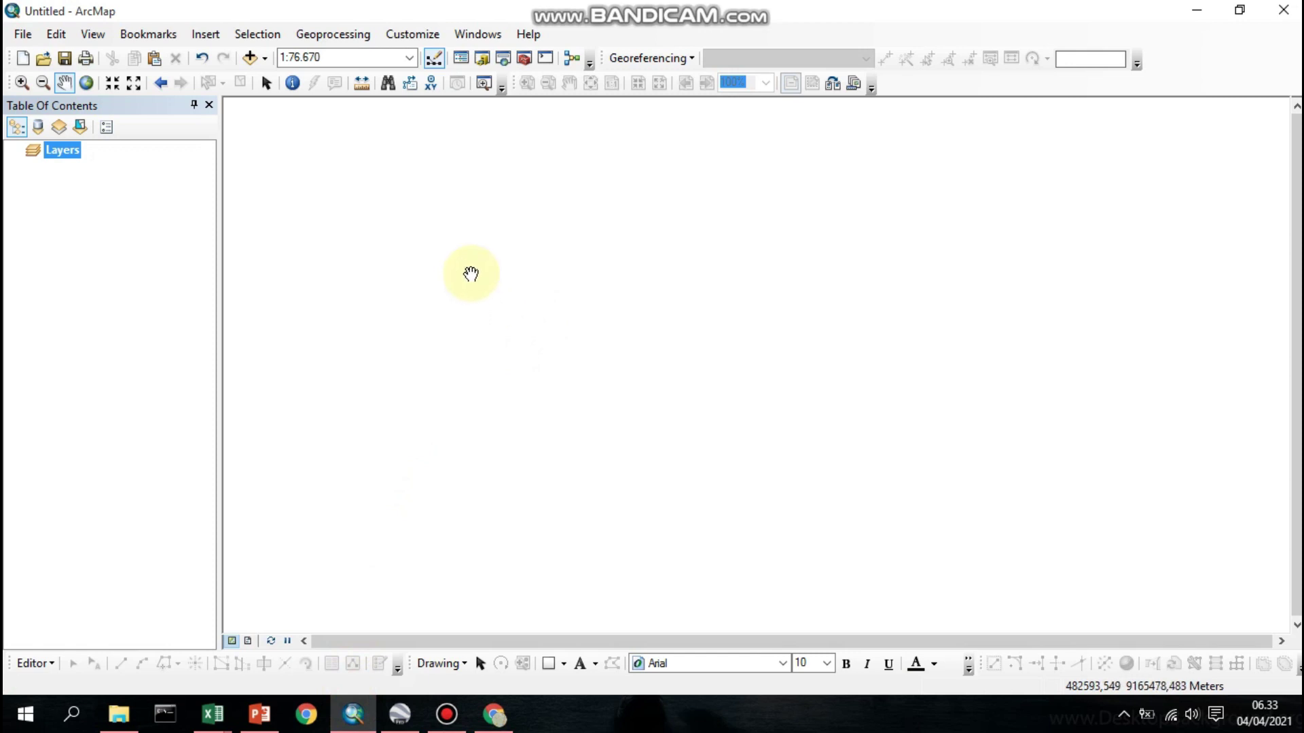
pyautogui.click(266, 62)
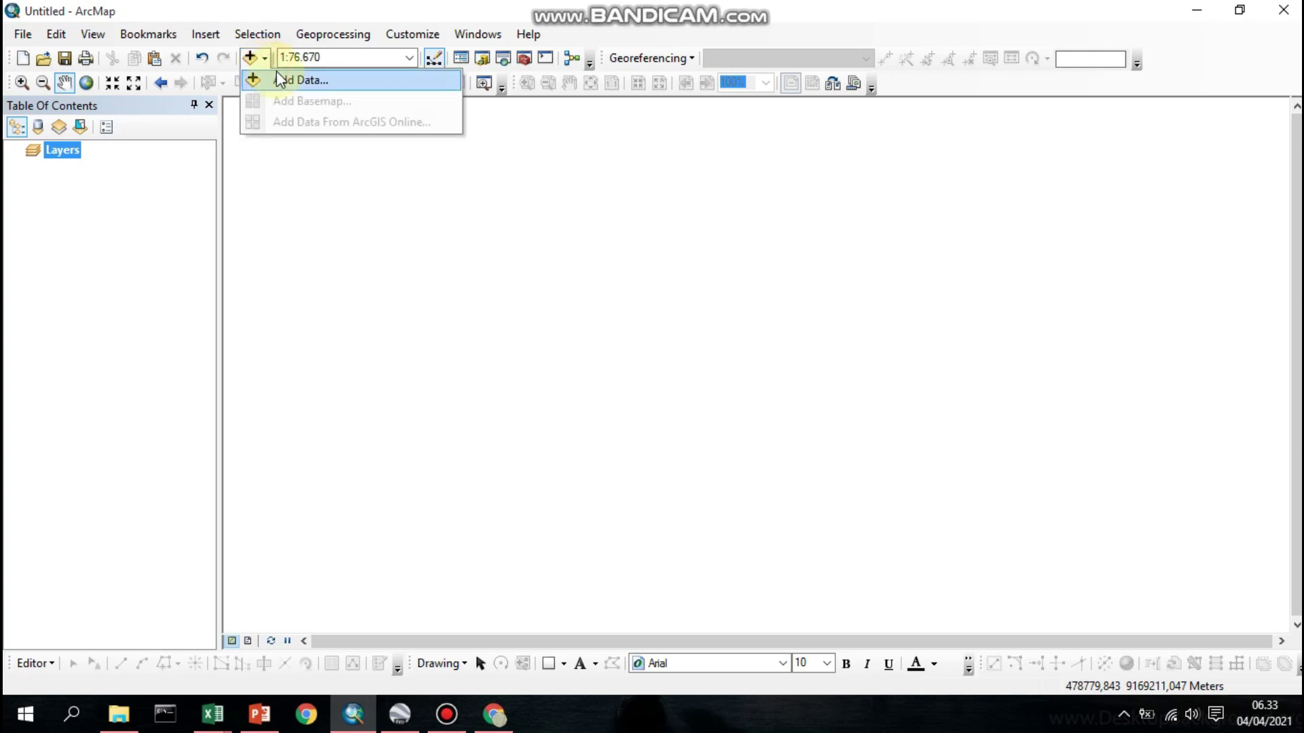
pyautogui.click(280, 80)
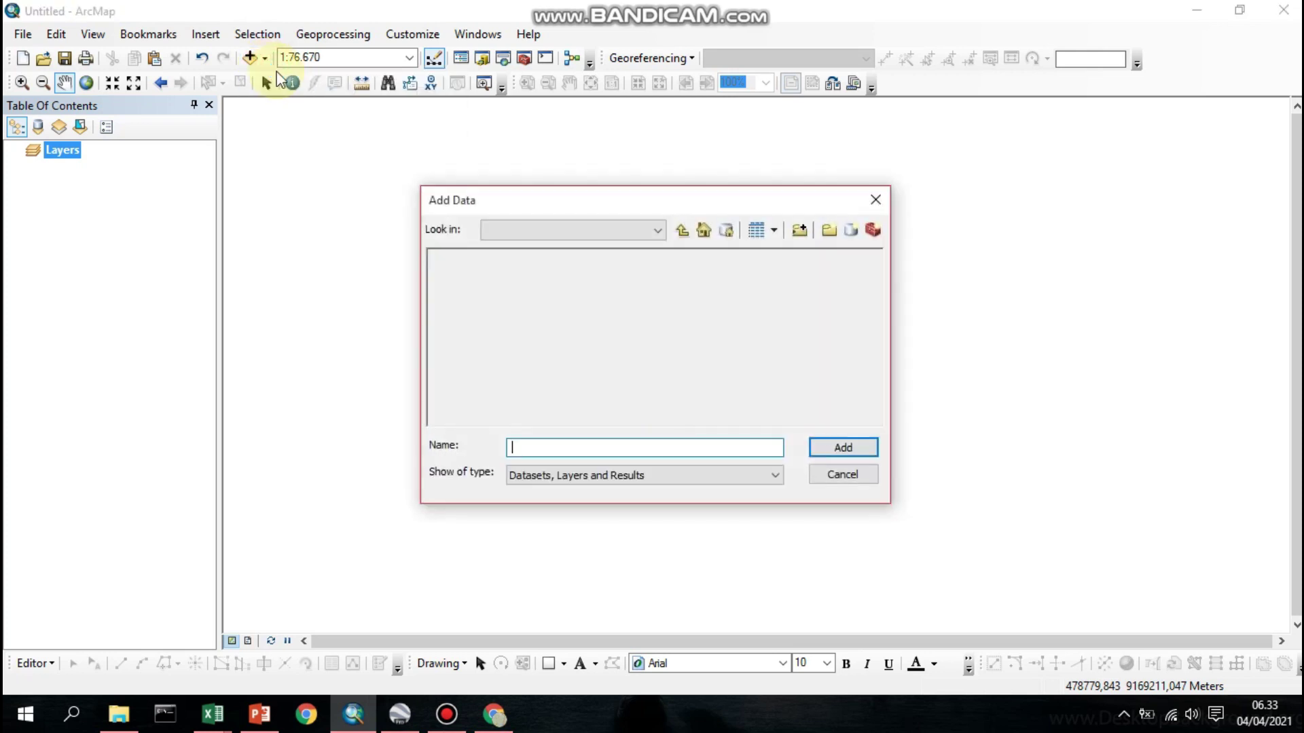
pyautogui.click(477, 274)
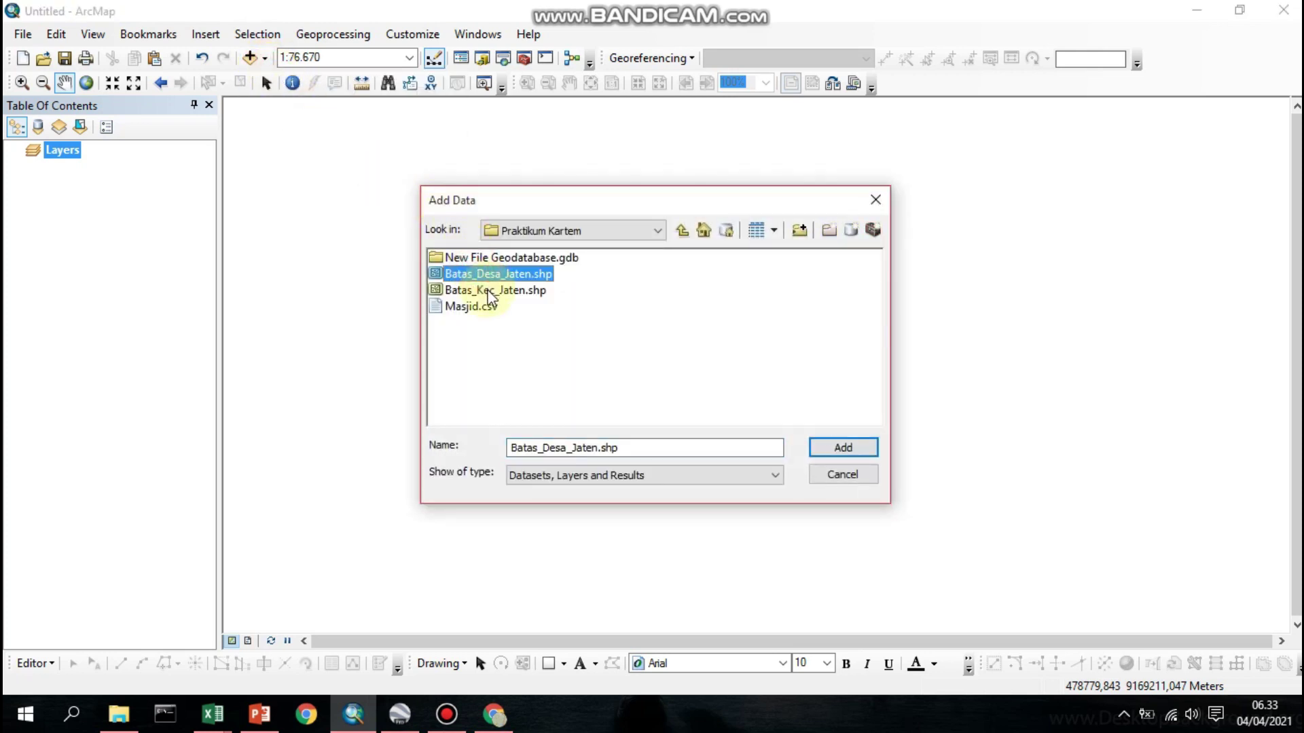
pyautogui.keyDown('ctrl'); pyautogui.click(489, 294); pyautogui.keyUp('ctrl')
pyautogui.keyDown('ctrl'); pyautogui.click(480, 304); pyautogui.keyUp('ctrl')
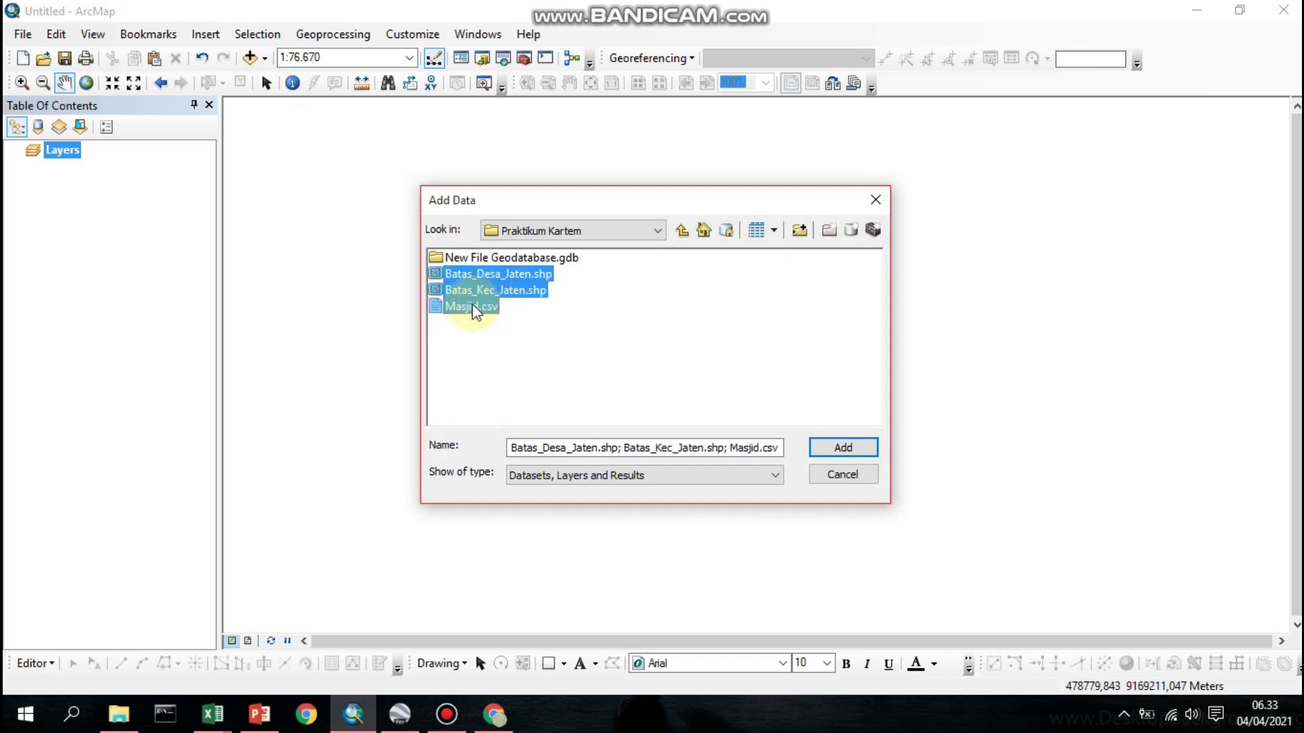
pyautogui.click(811, 448)
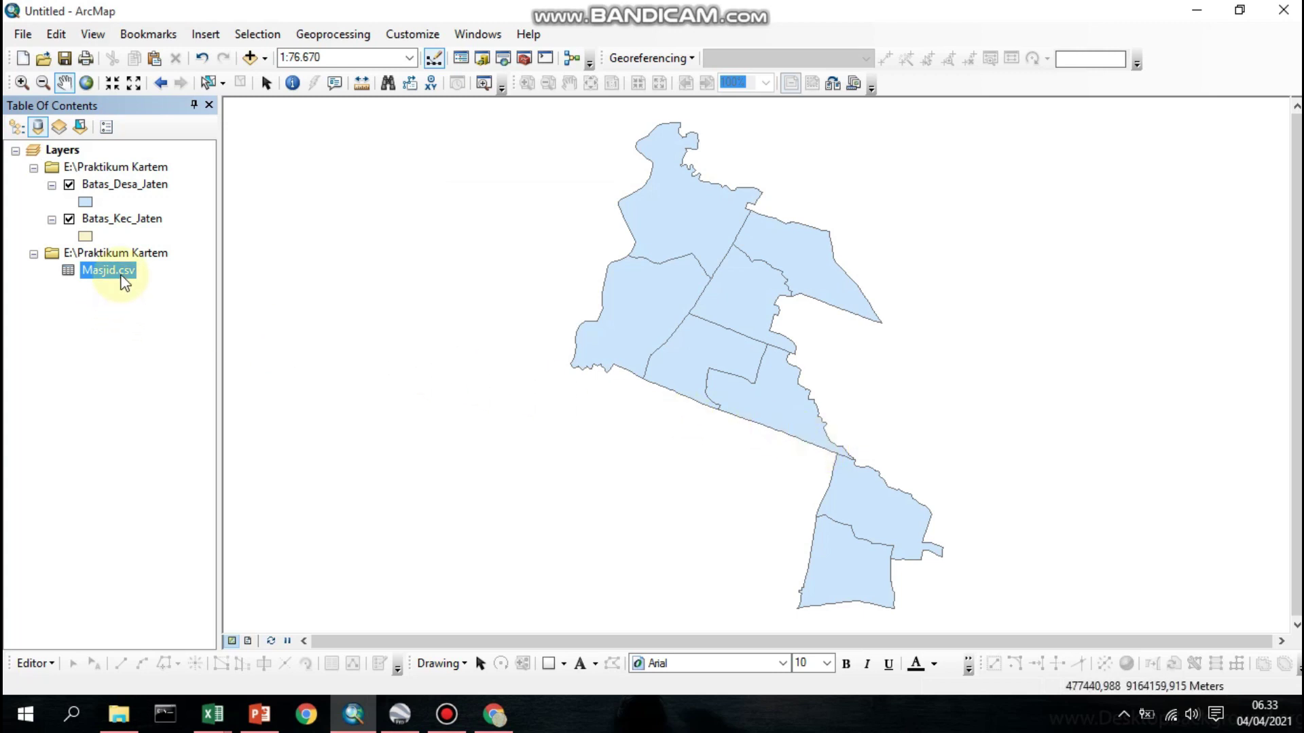
# Display Masjid.csv as XY points using fields X and Y and the WGS 1984 UTM Zone 49S coordinate system
pyautogui.rightClick(121, 275)
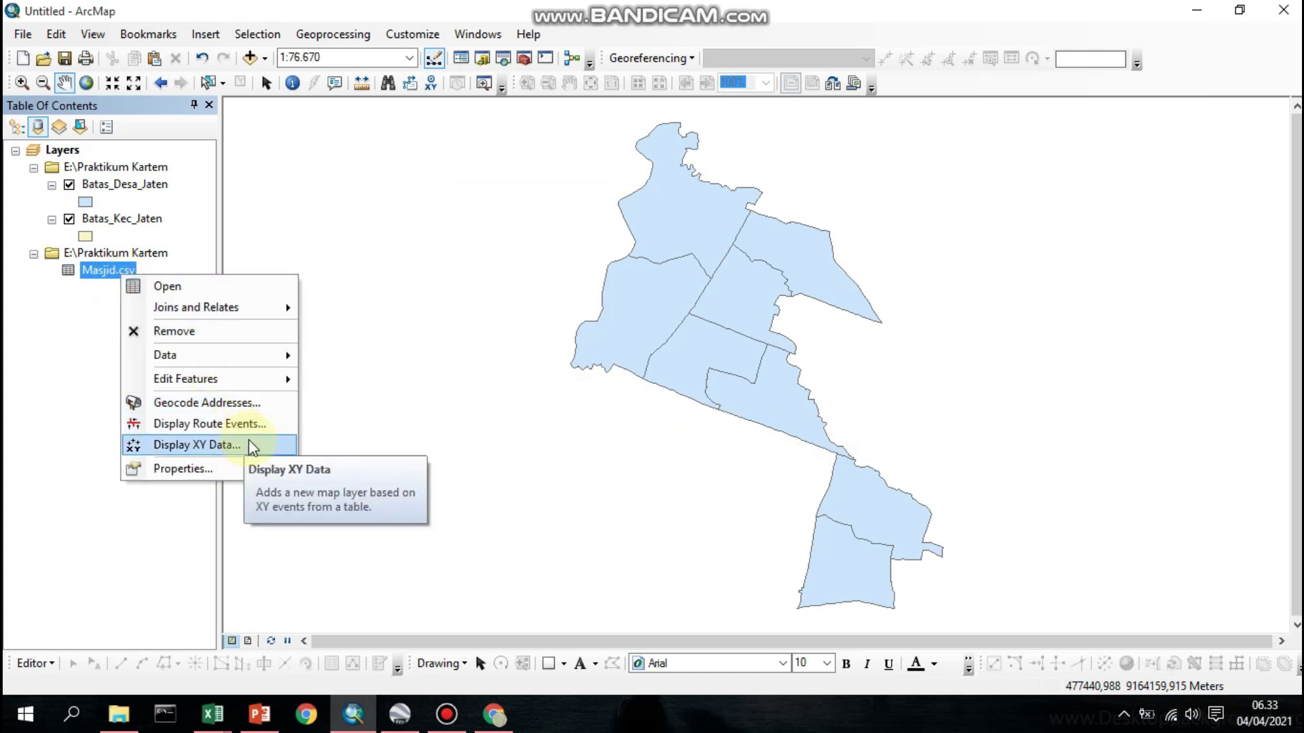
pyautogui.click(197, 445)
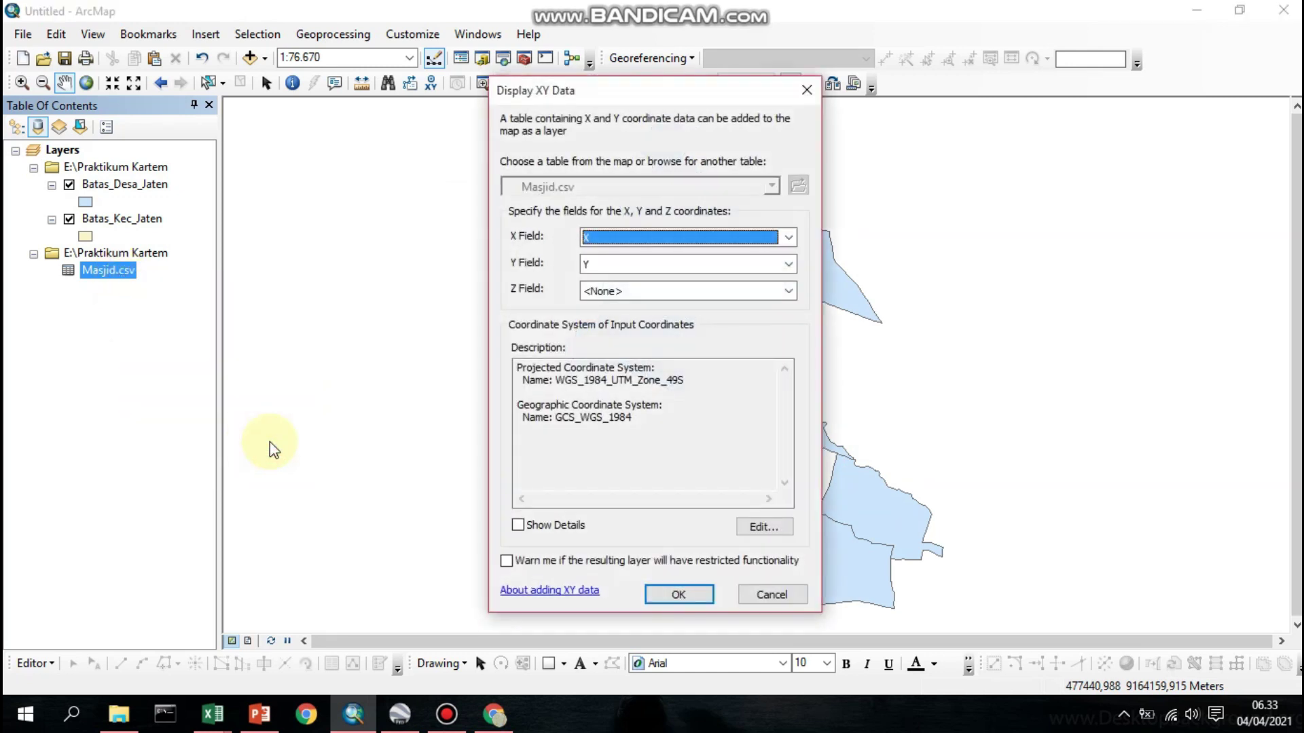
pyautogui.click(750, 234)
pyautogui.click(744, 258)
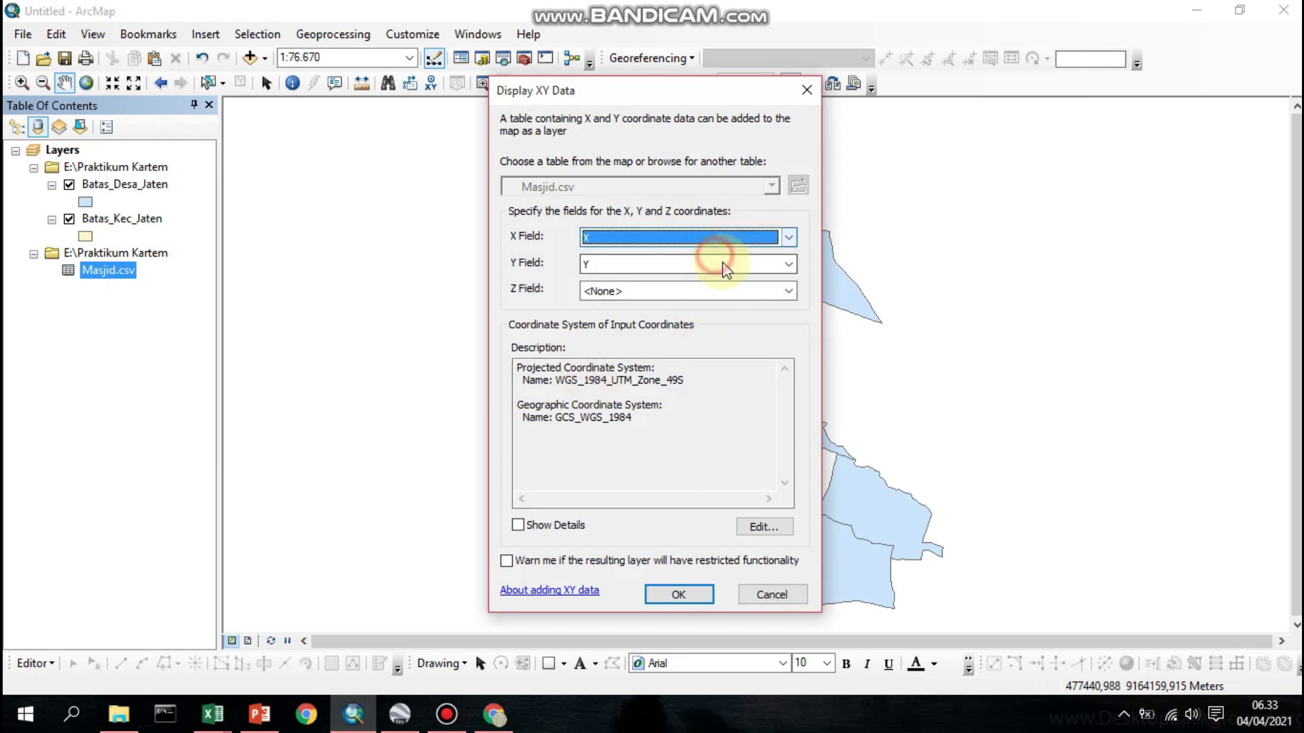
pyautogui.click(784, 264)
pyautogui.click(713, 293)
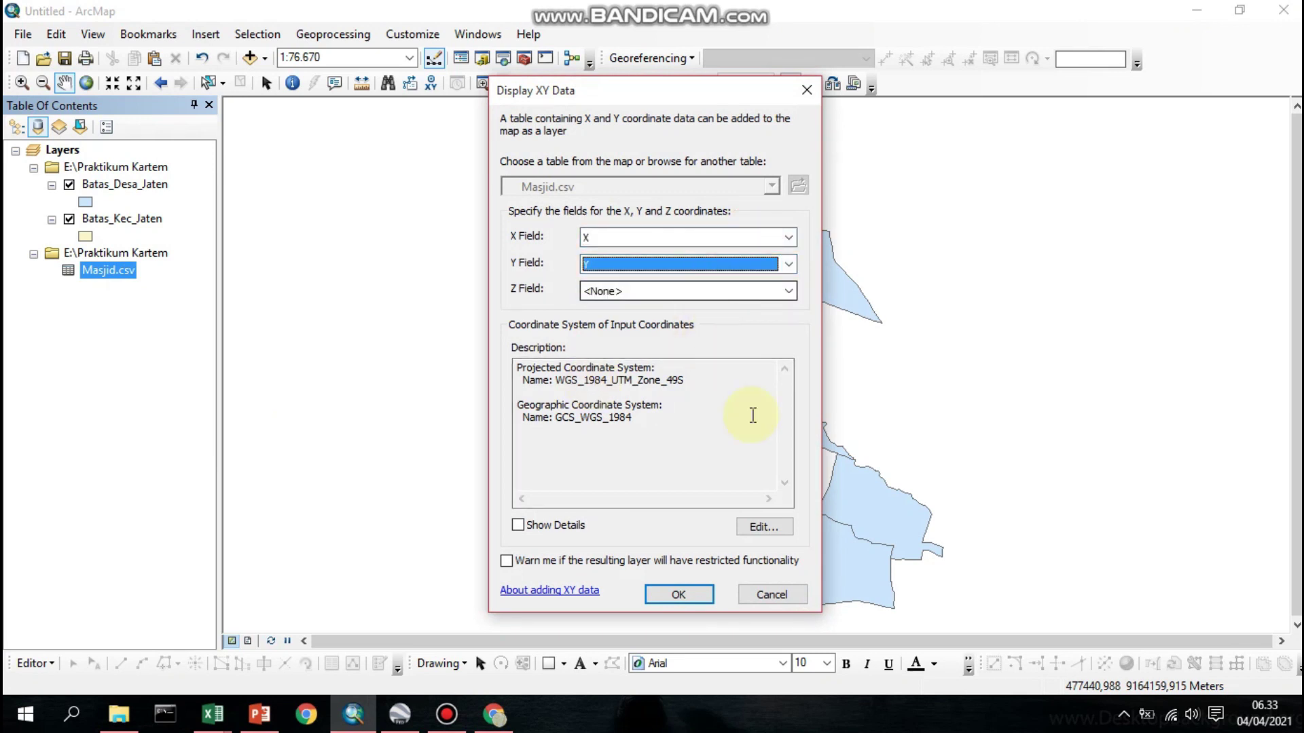
pyautogui.click(762, 528)
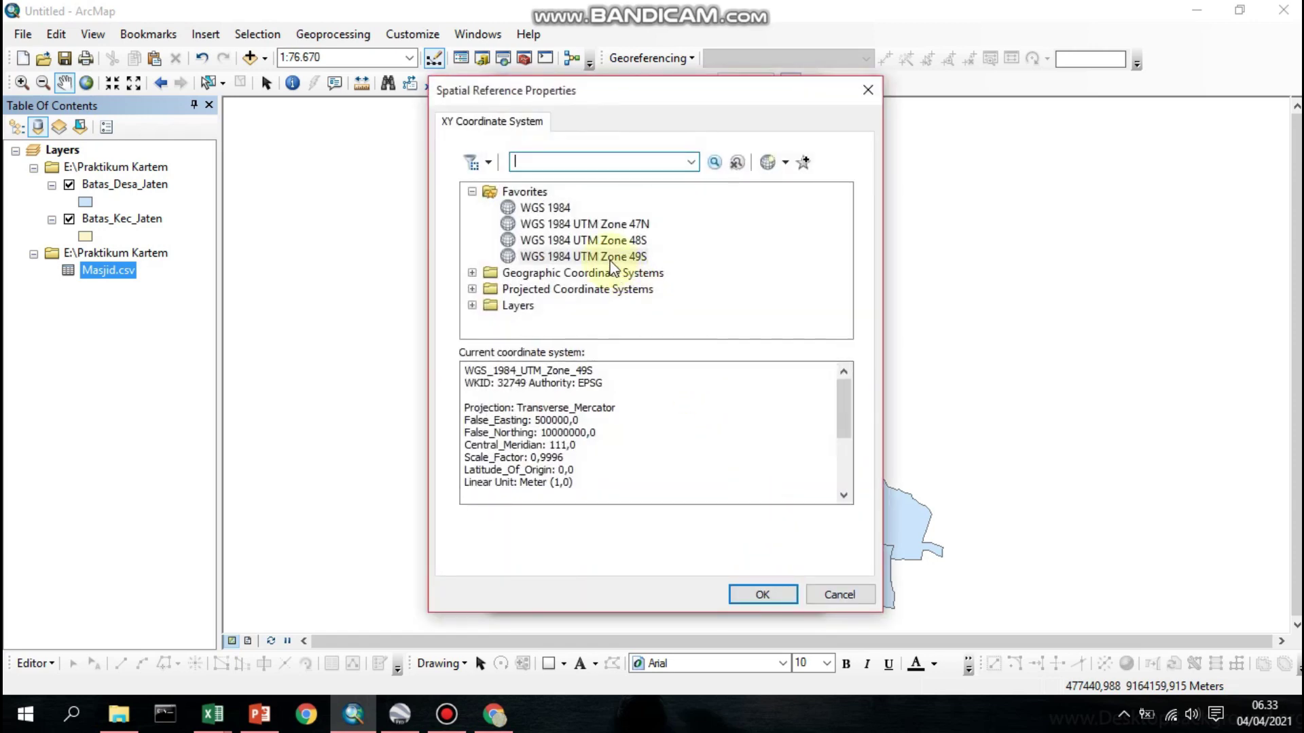
pyautogui.click(610, 260)
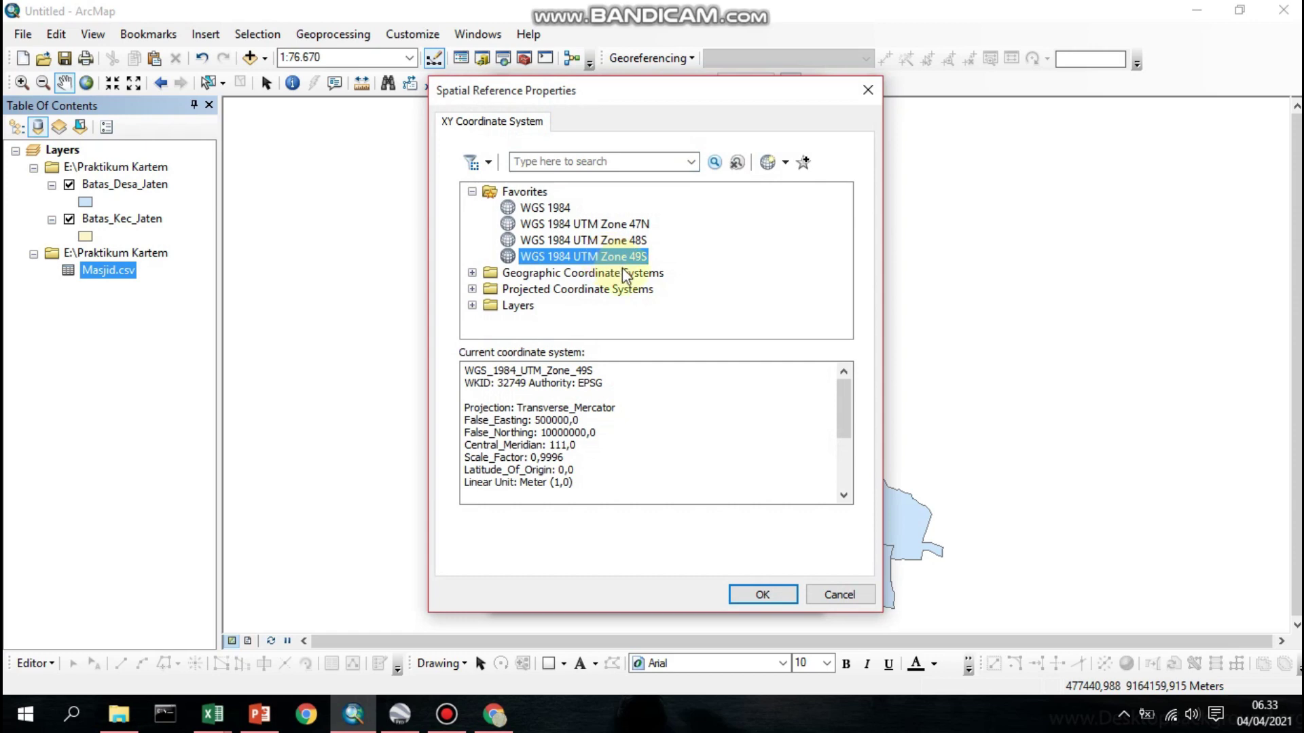
pyautogui.click(772, 591)
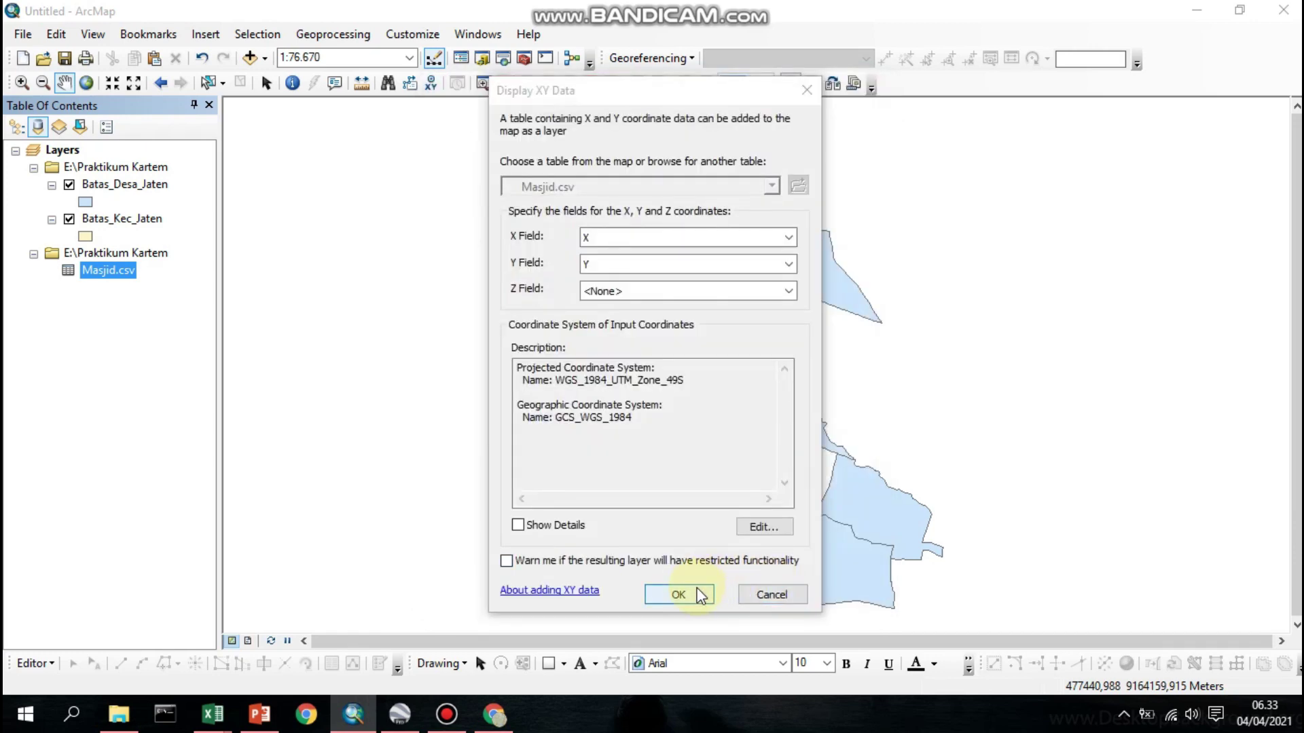
pyautogui.click(700, 595)
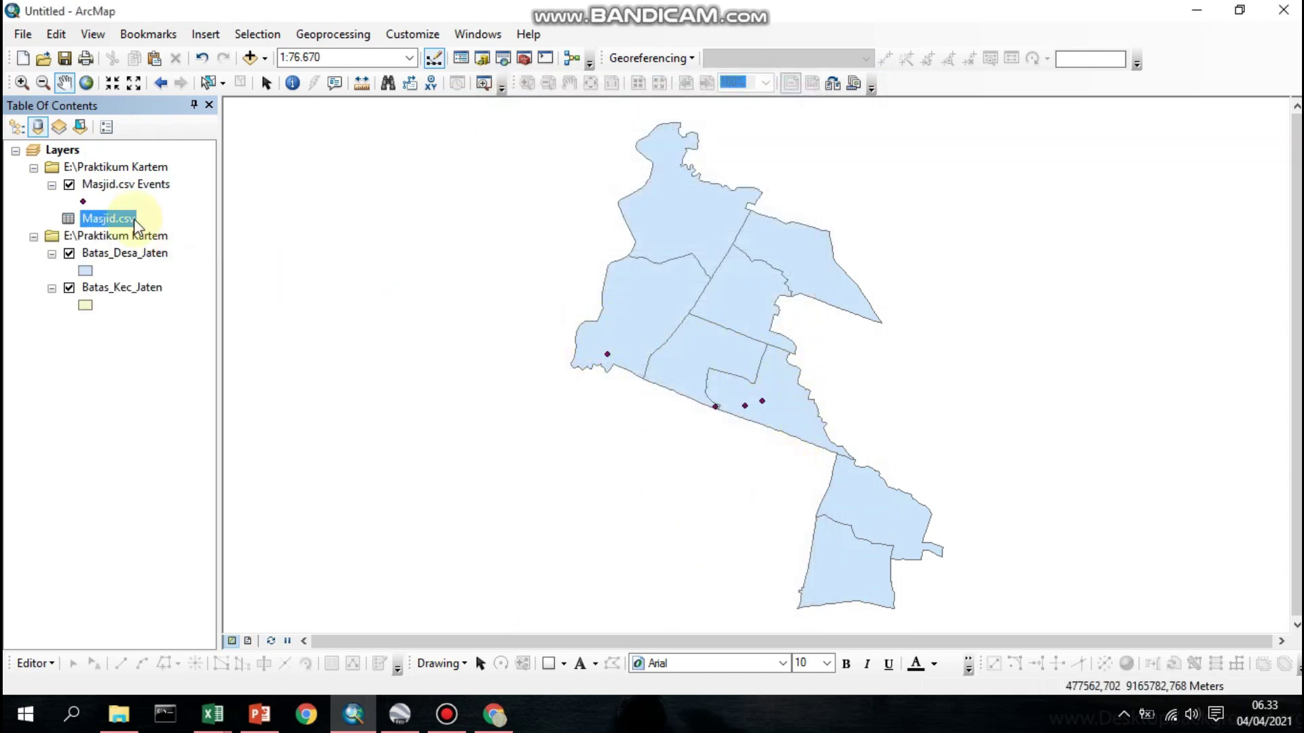
# Export all features of Masjid.csv Events to the shapefile Masjid.shp in the Praktikum Kartem folder and add it to the map
pyautogui.click(132, 190)
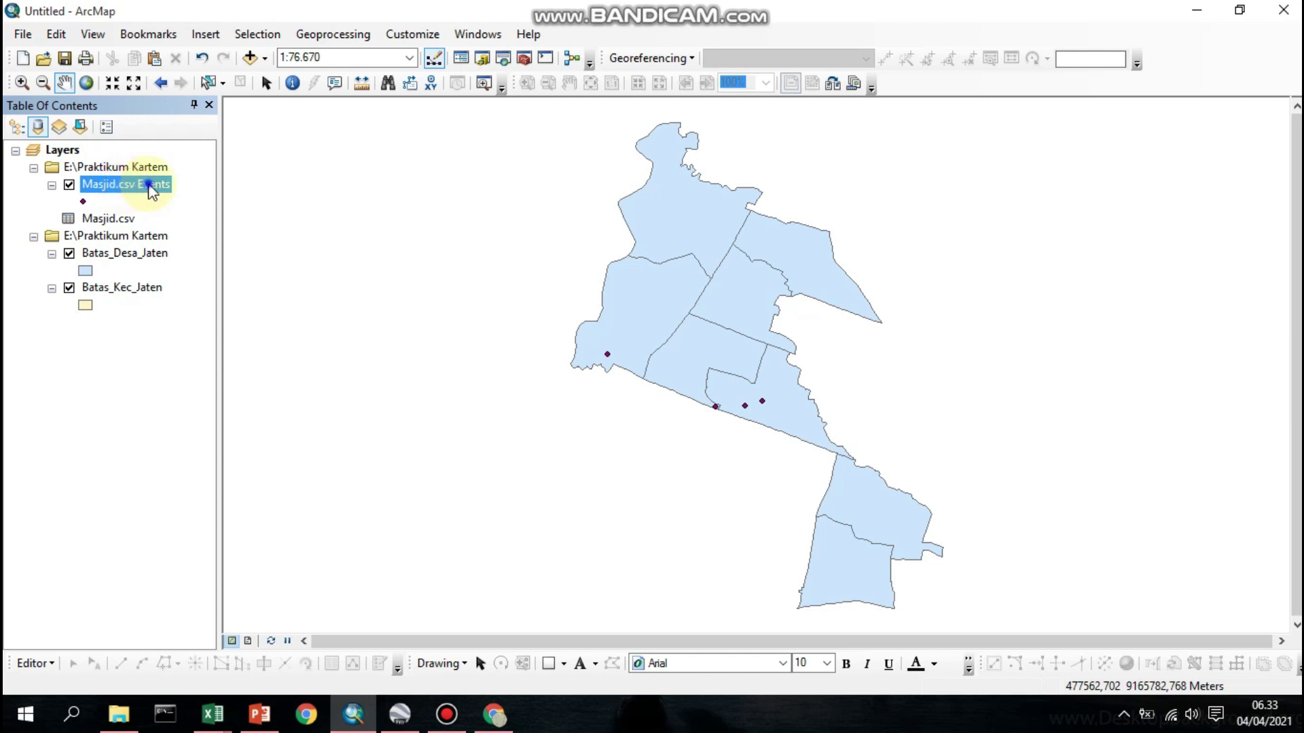
pyautogui.rightClick(149, 186)
pyautogui.moveTo(331, 513)
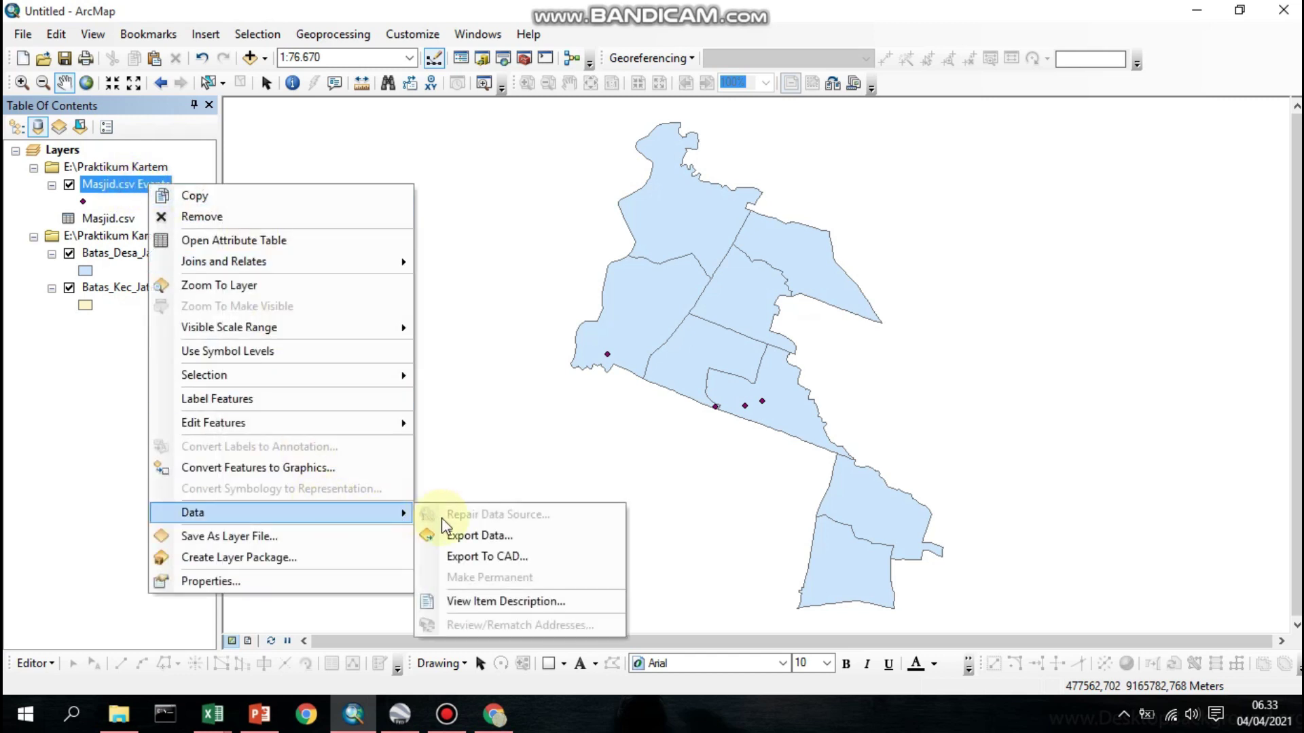
pyautogui.click(464, 536)
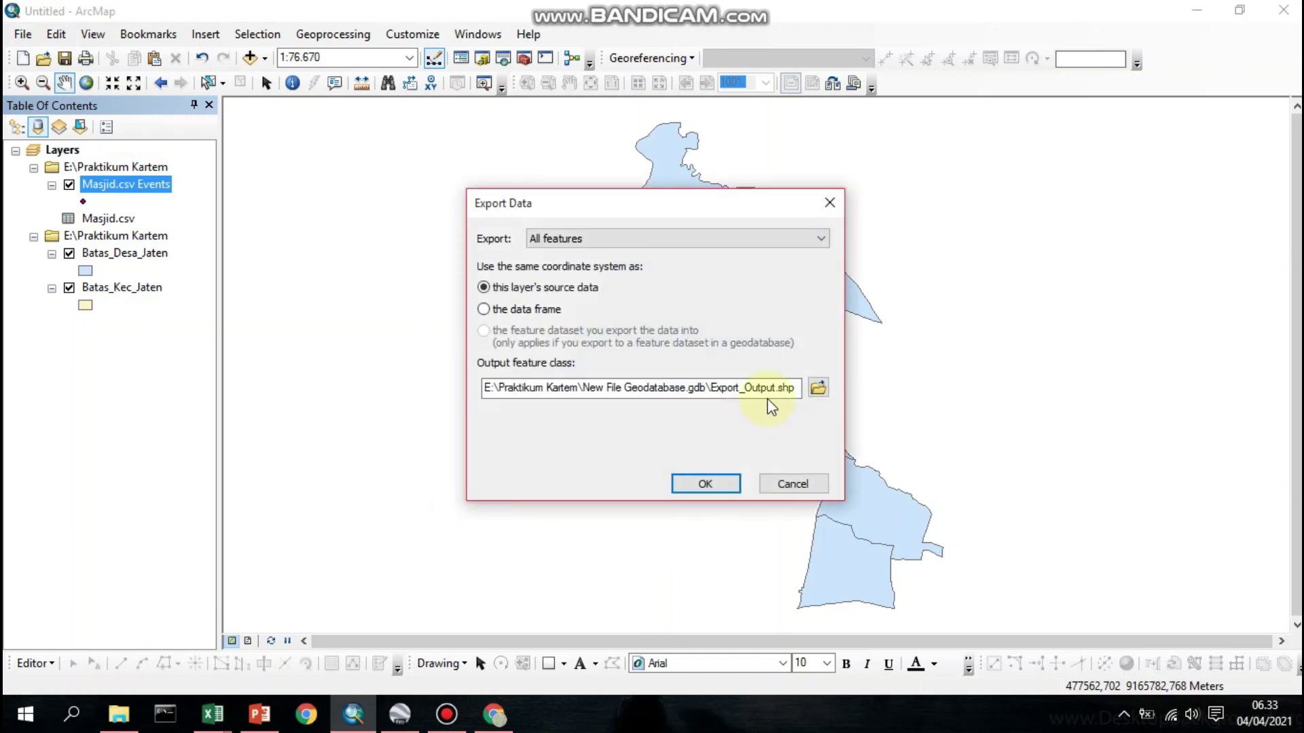
pyautogui.click(818, 388)
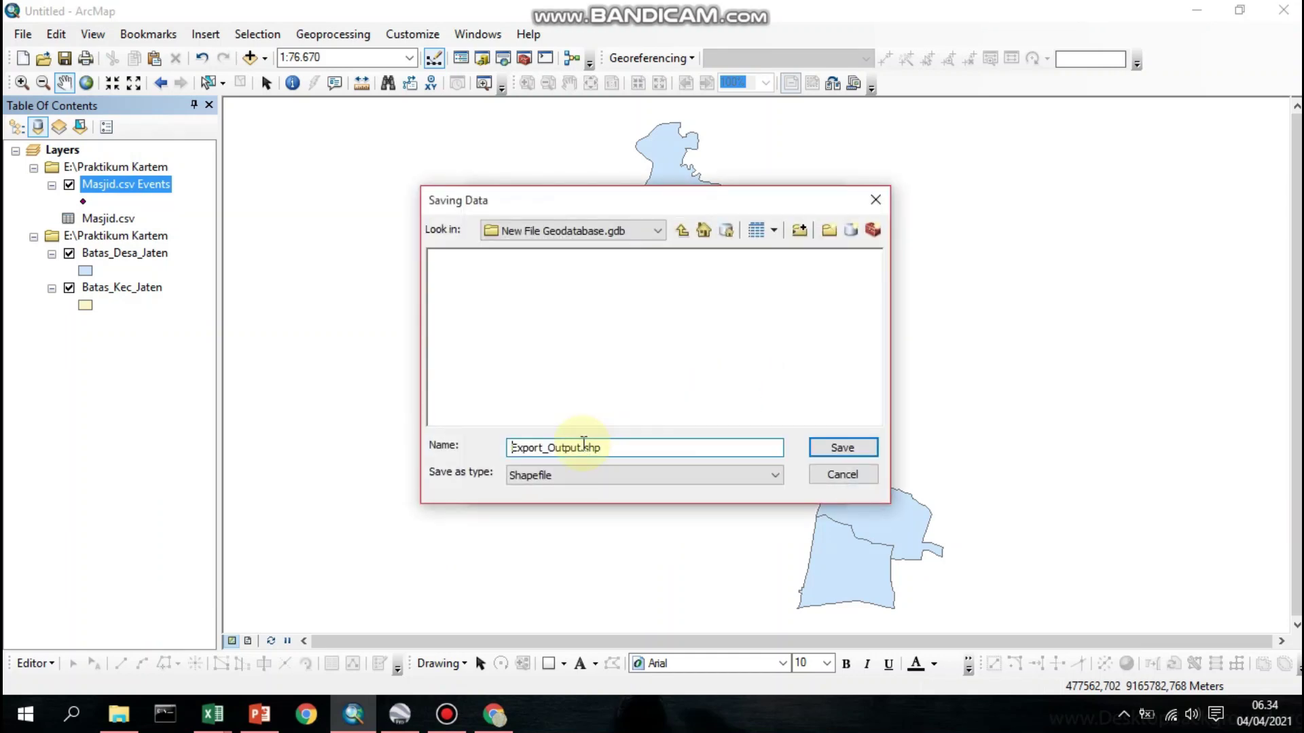
pyautogui.moveTo(582, 446); pyautogui.dragTo(501, 433)
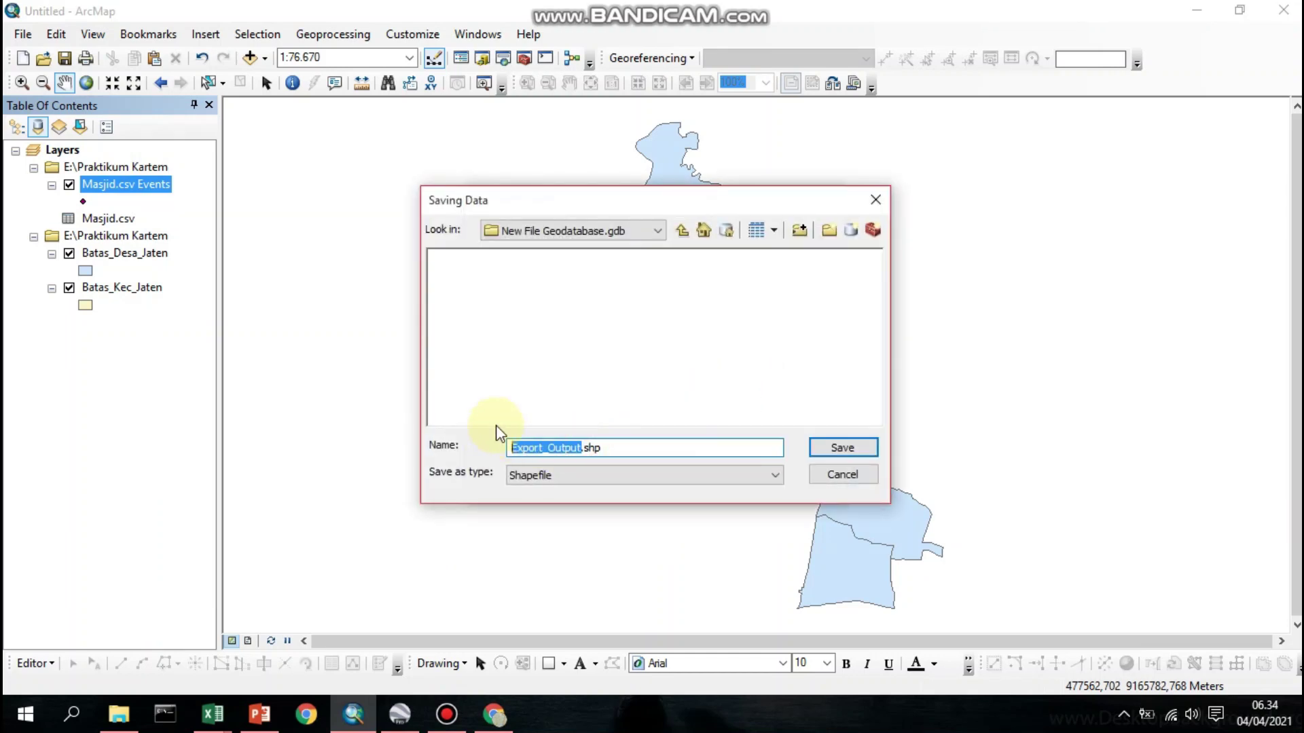
pyautogui.click(682, 229)
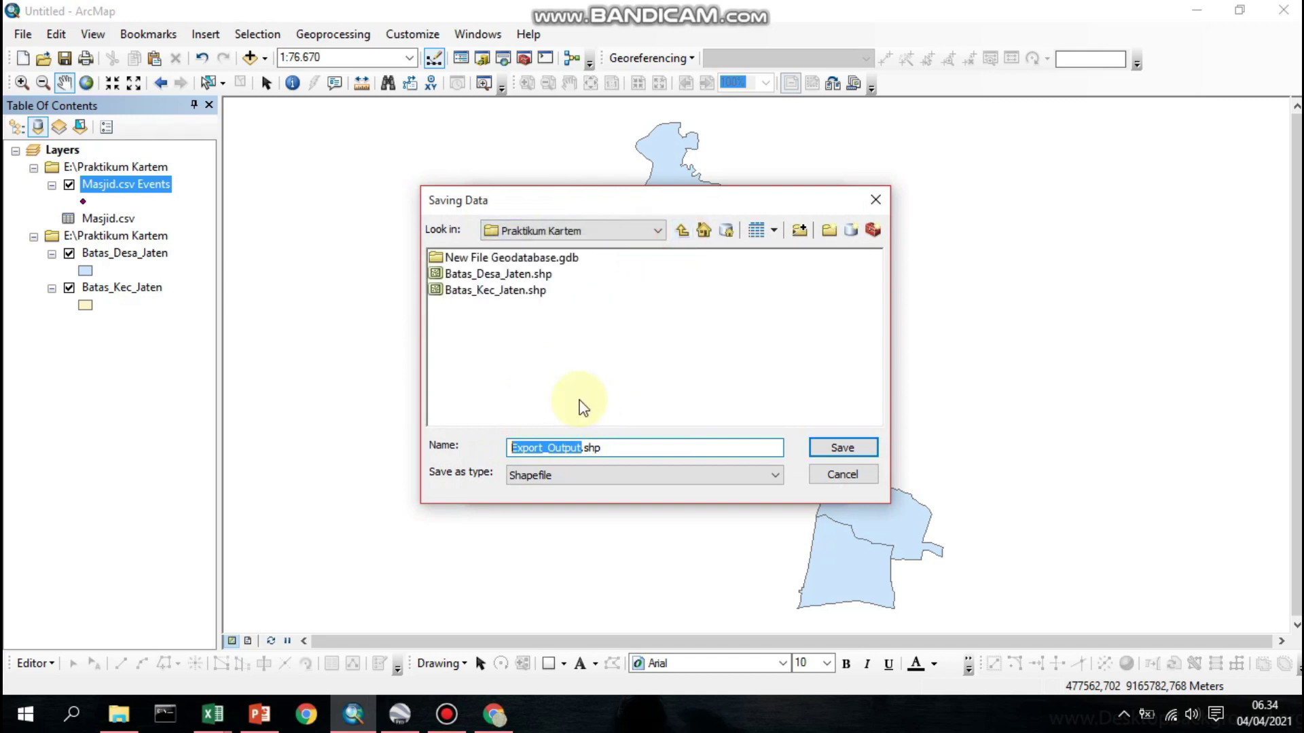
pyautogui.write('Masjid')
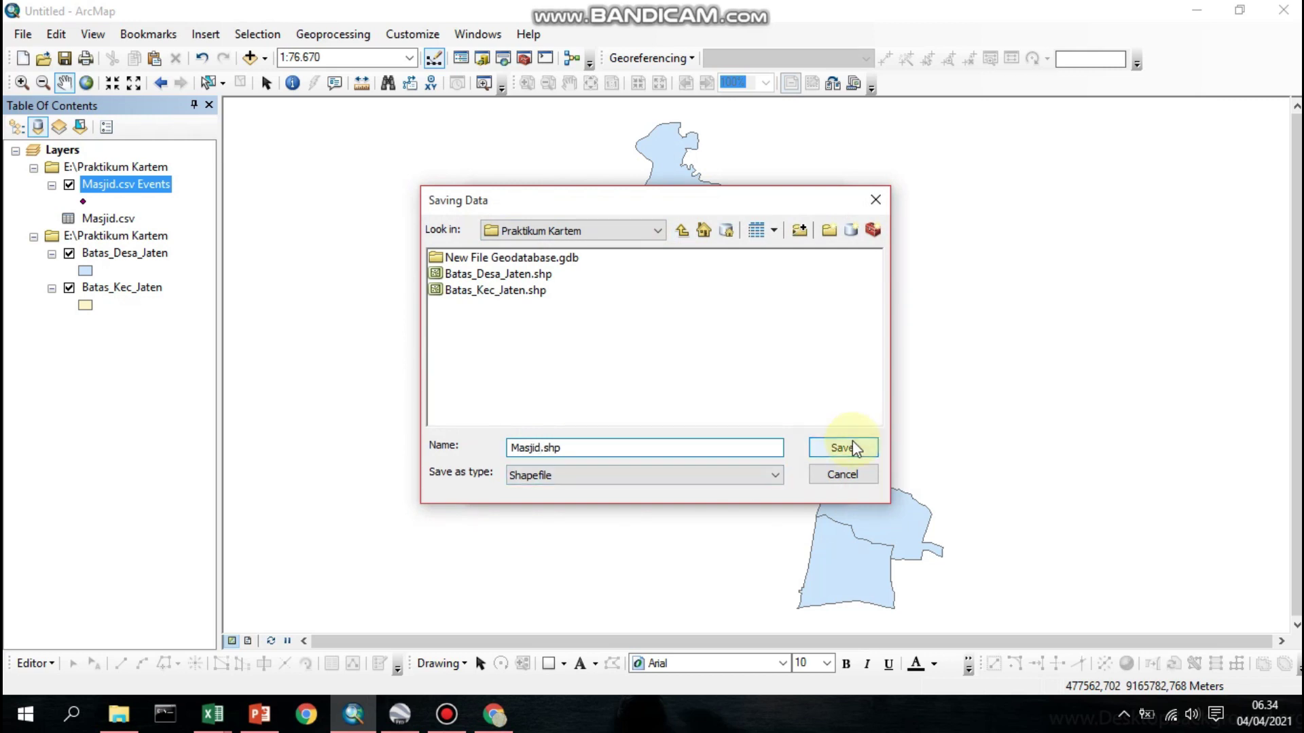
pyautogui.click(842, 448)
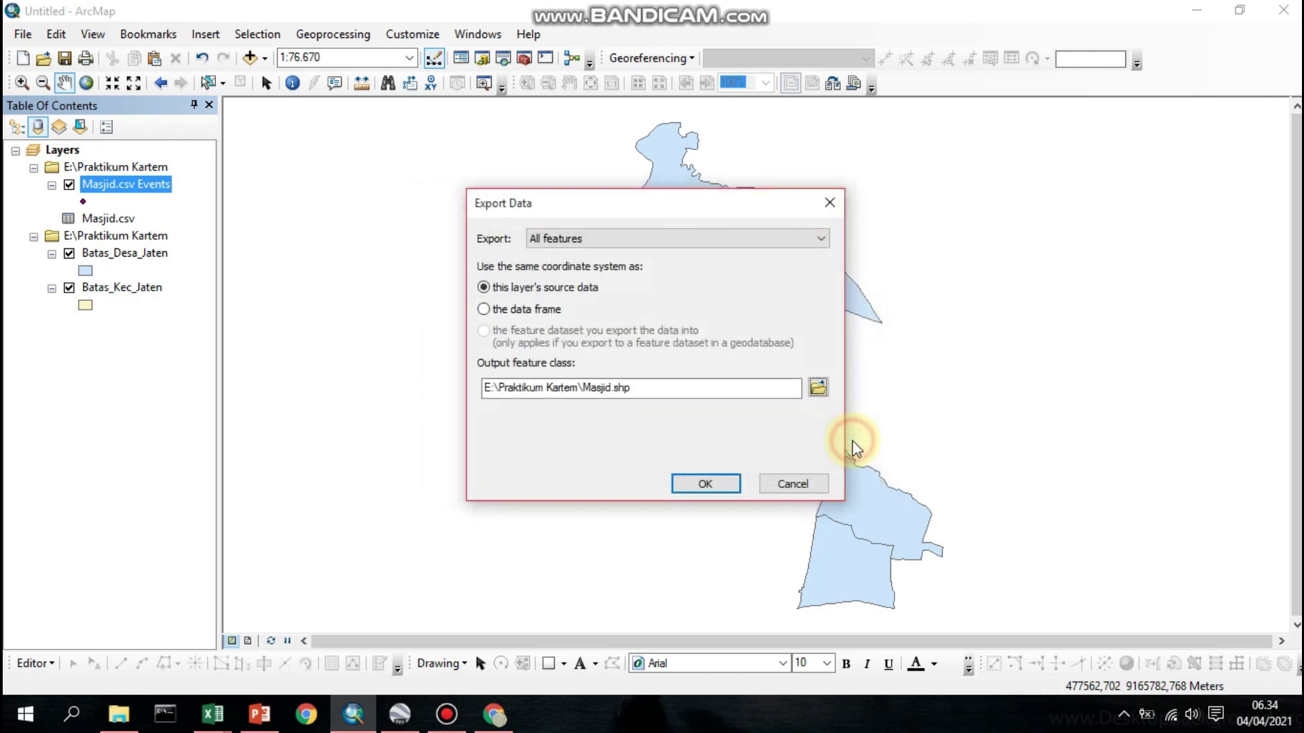
pyautogui.click(734, 486)
pyautogui.click(749, 435)
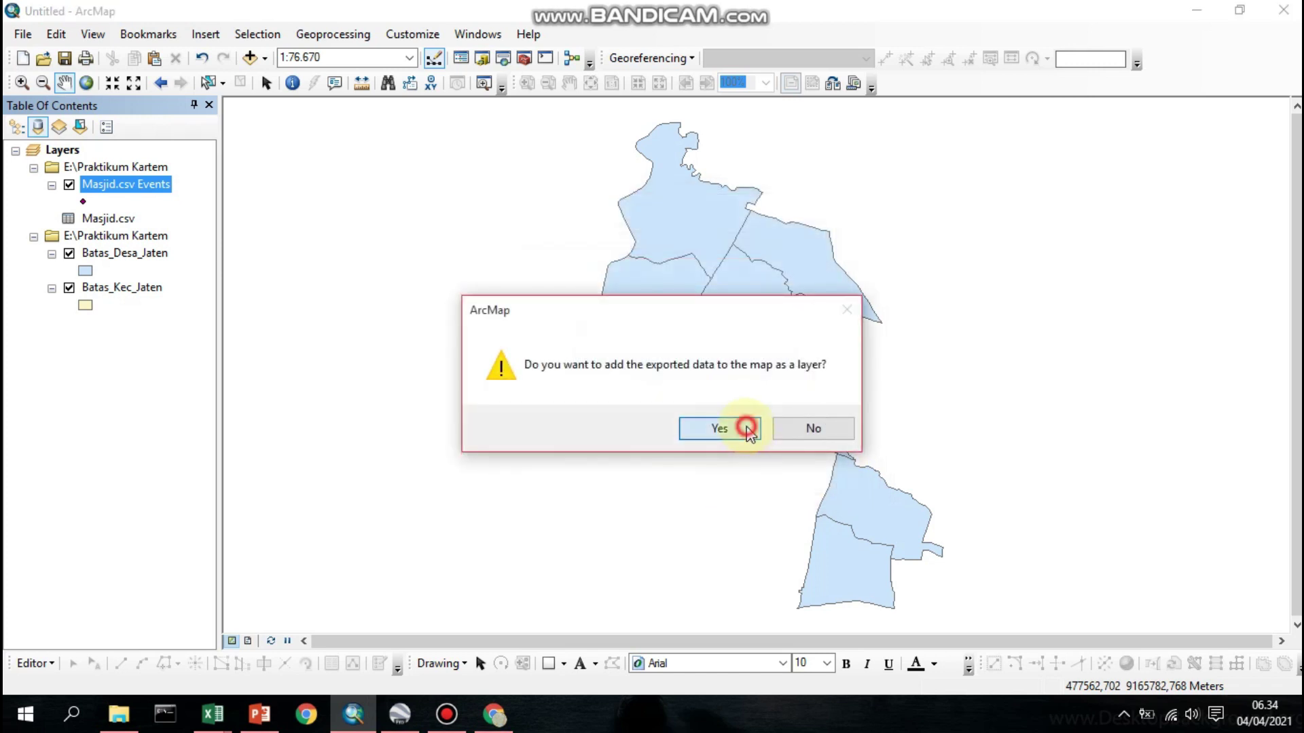
# List the layers by drawing order and remove the Masjid.csv Events layer from the map
pyautogui.click(16, 127)
pyautogui.click(98, 203)
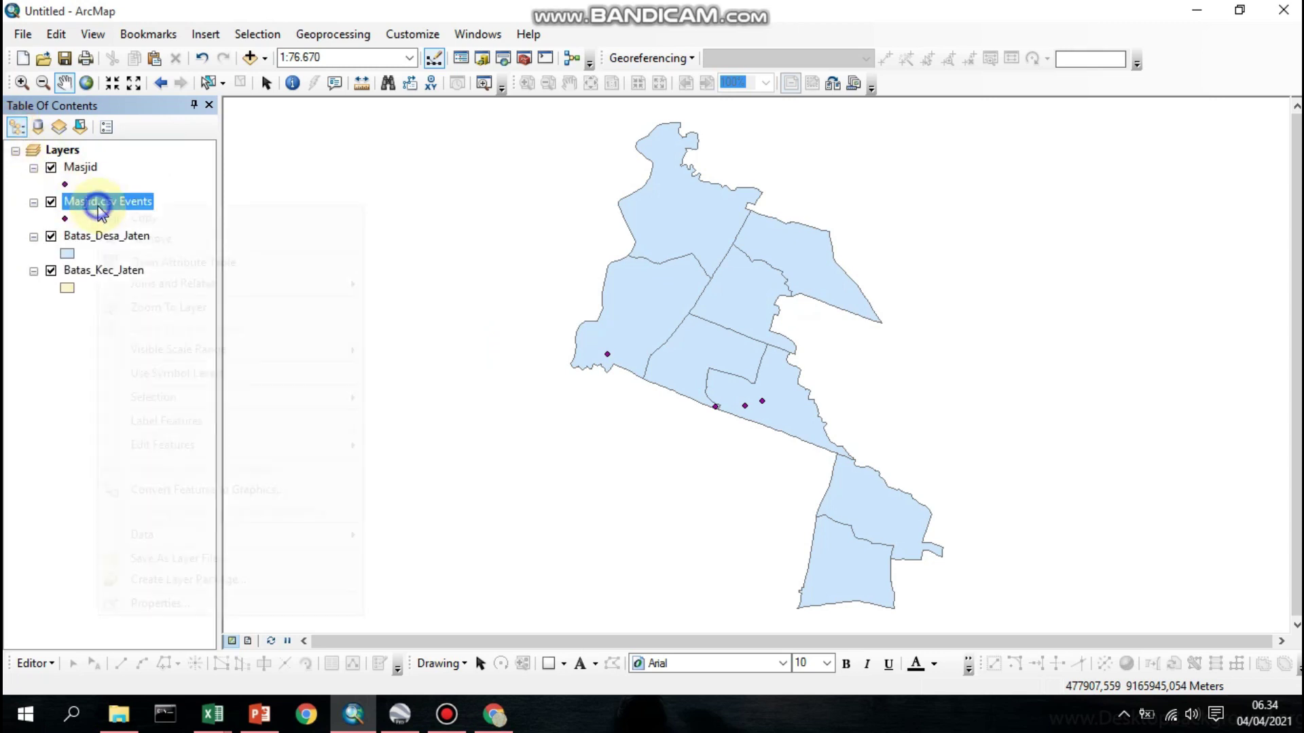
pyautogui.rightClick(99, 203)
pyautogui.click(149, 241)
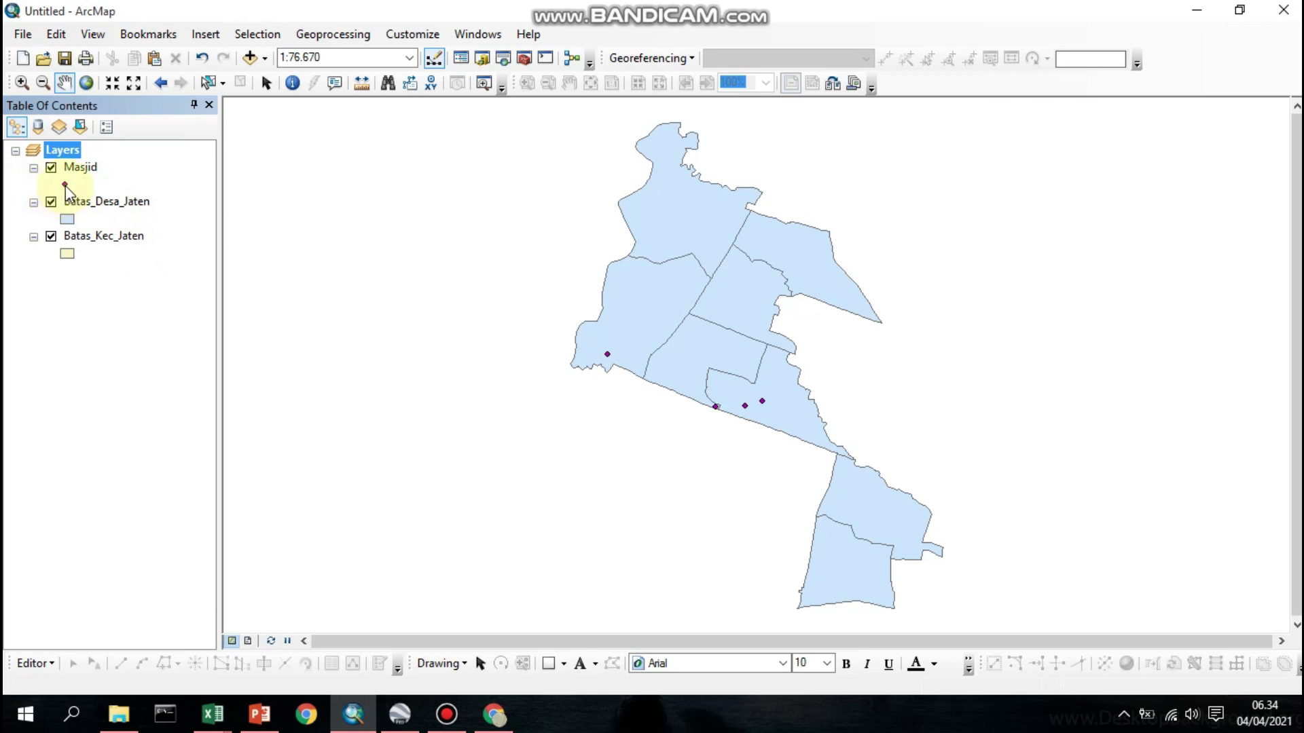
# Give the Masjid layer the Circle 3 symbol and change its upper marker to the Geosiana Desa mosque character, Unicode 71
pyautogui.click(65, 185)
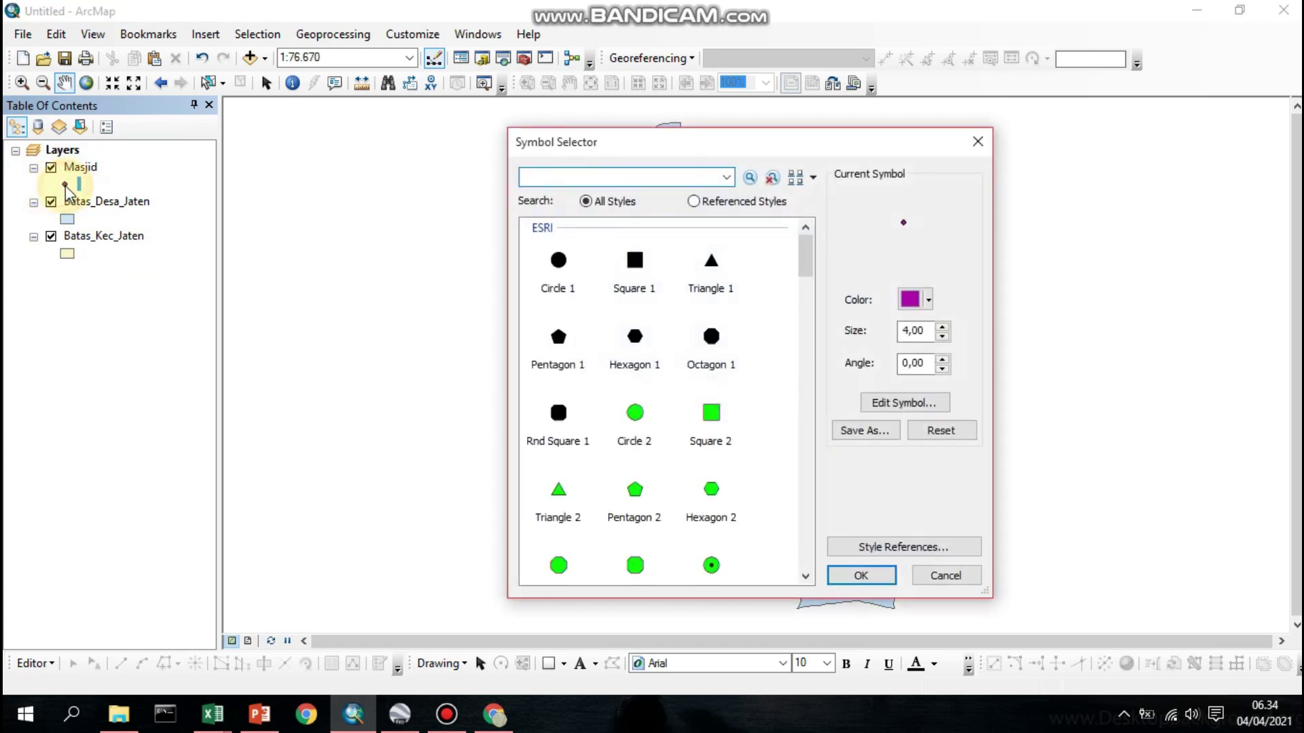
pyautogui.scroll(-3, 671, 448)
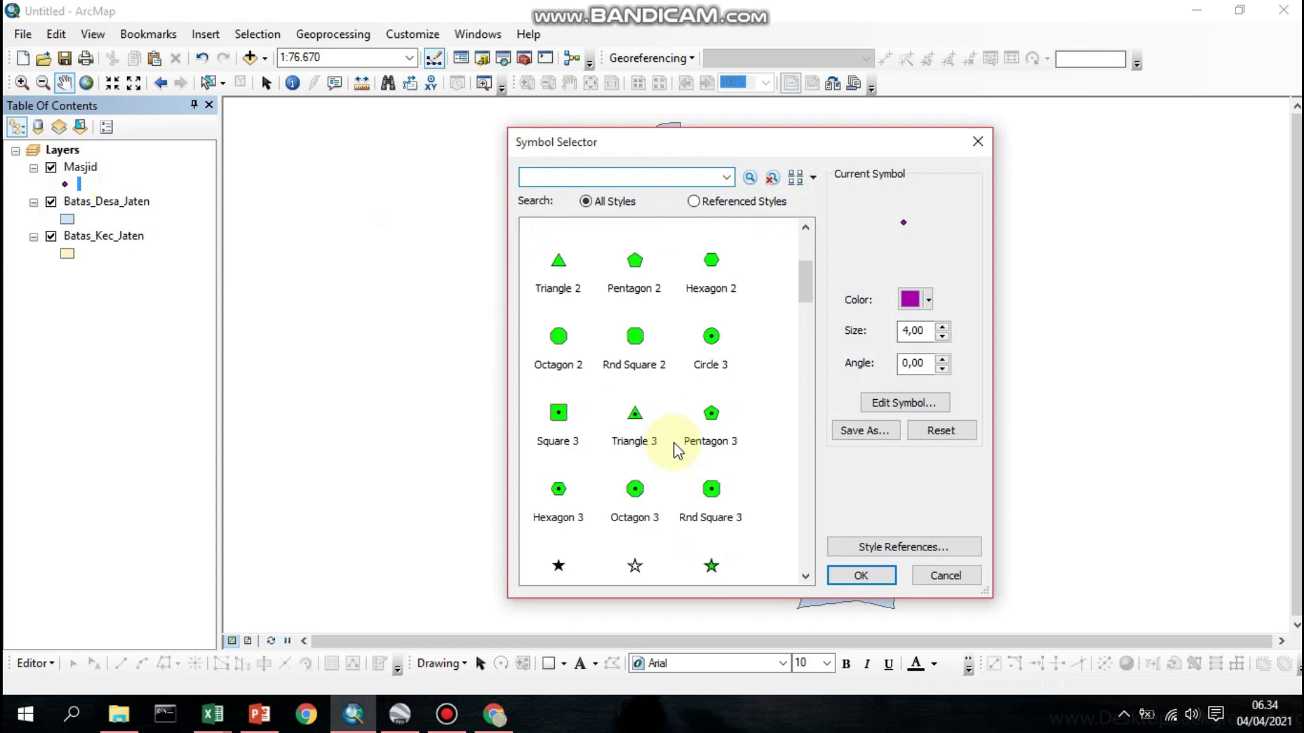
pyautogui.click(711, 335)
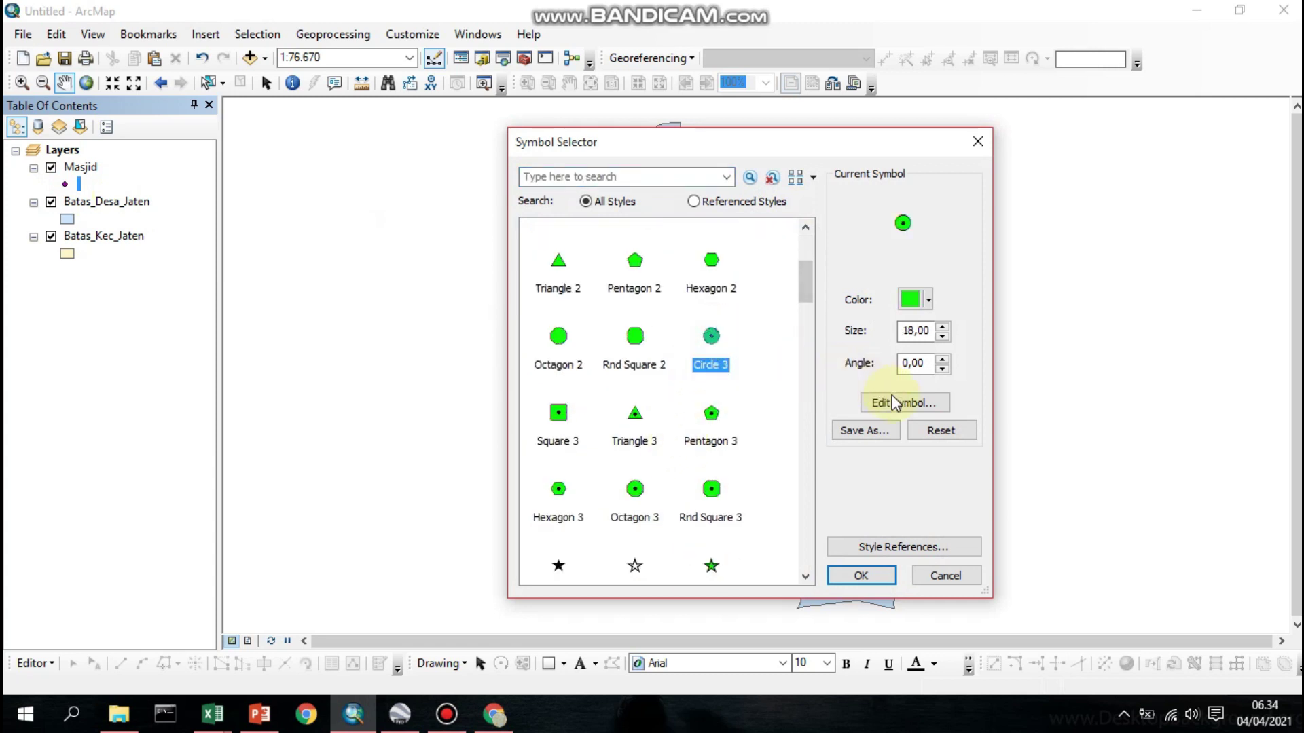
pyautogui.click(896, 402)
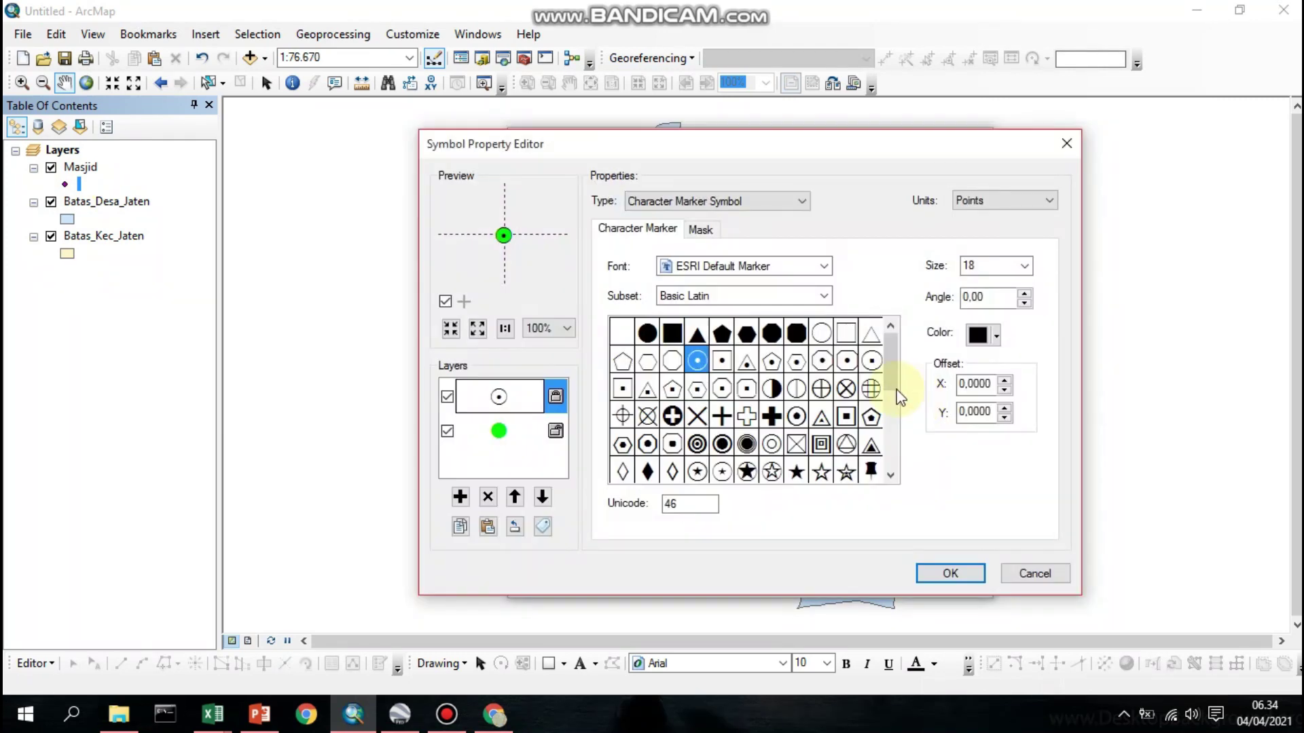
pyautogui.click(765, 267)
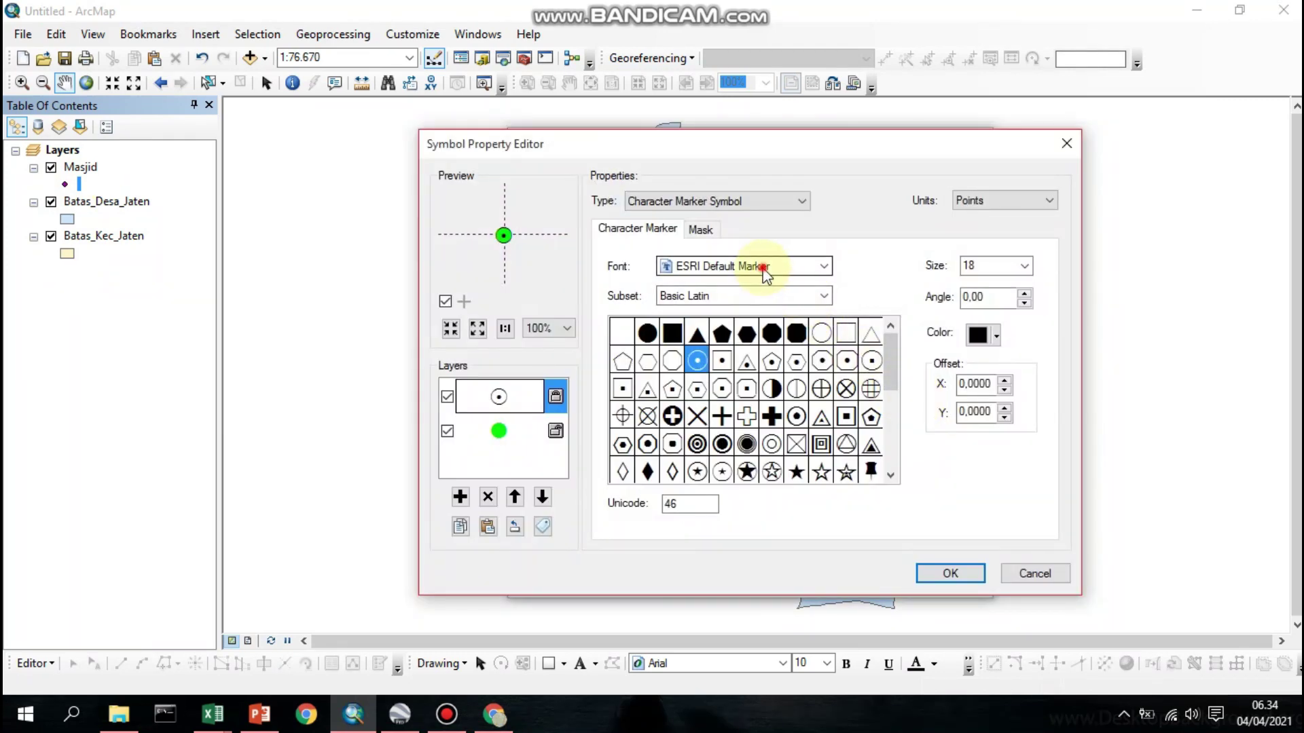
pyautogui.write('geos')
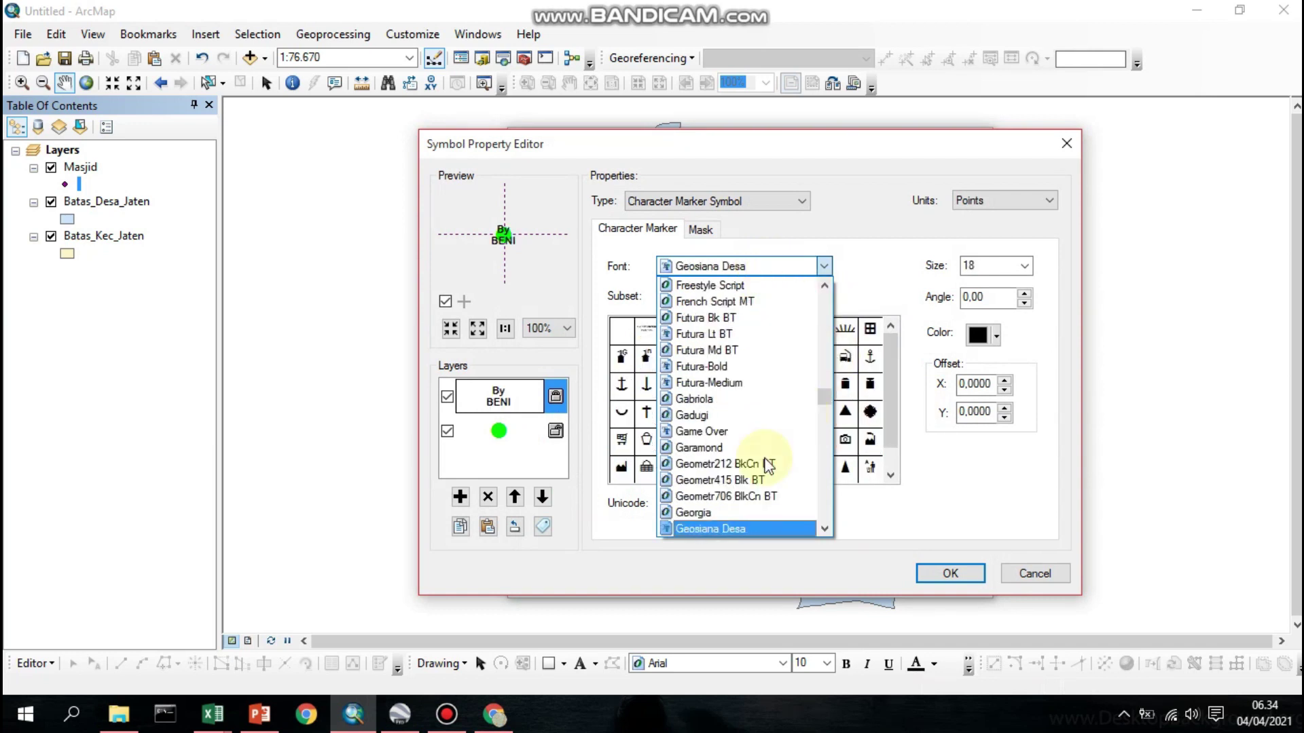
pyautogui.click(713, 528)
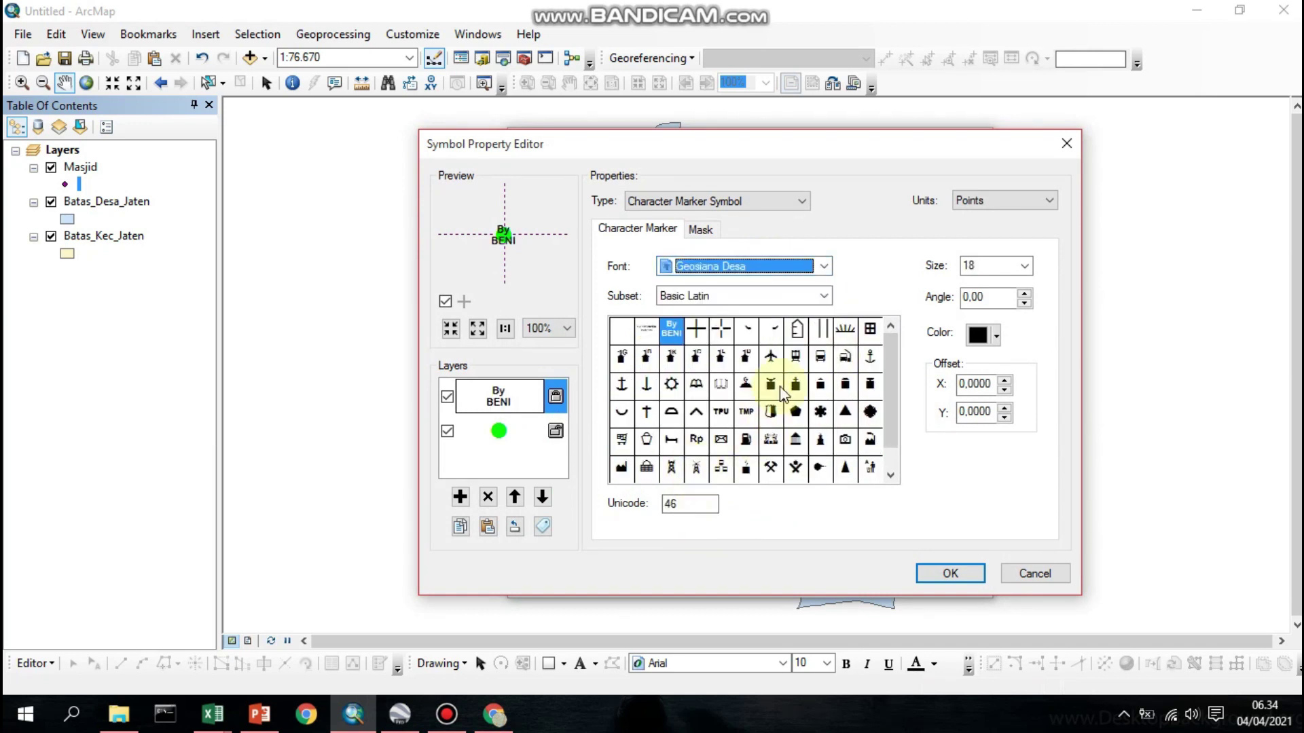
pyautogui.click(747, 384)
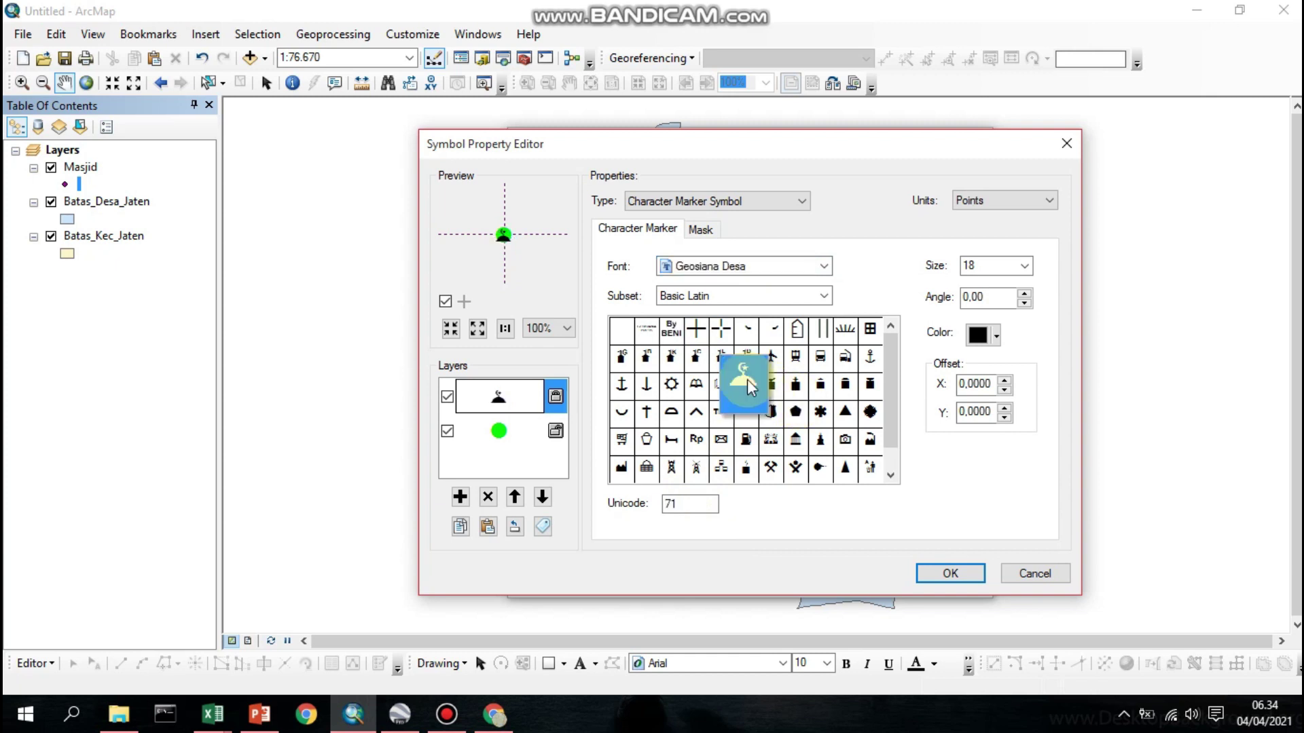
# Change the symbol's green circle to a black hollow circle, size 20 with X offset -1, and apply the symbol to Masjid
pyautogui.click(495, 433)
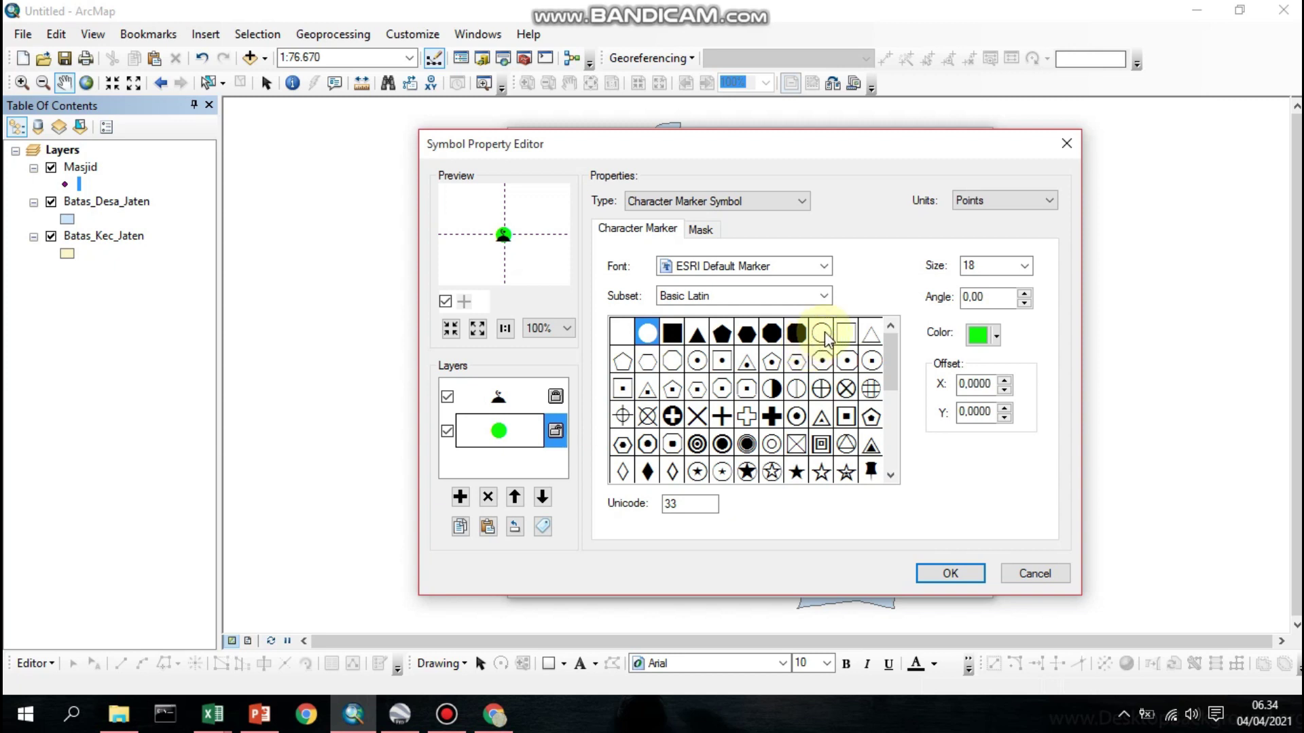
pyautogui.click(823, 335)
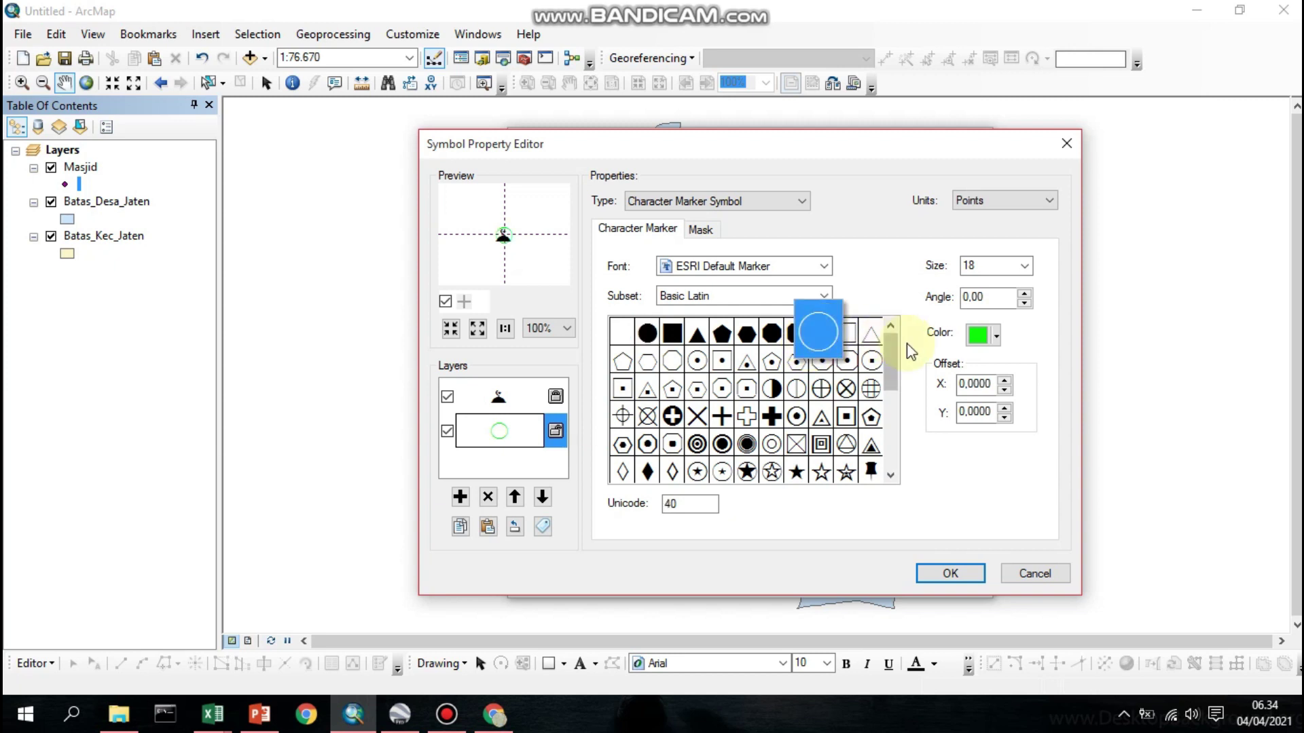
pyautogui.click(985, 343)
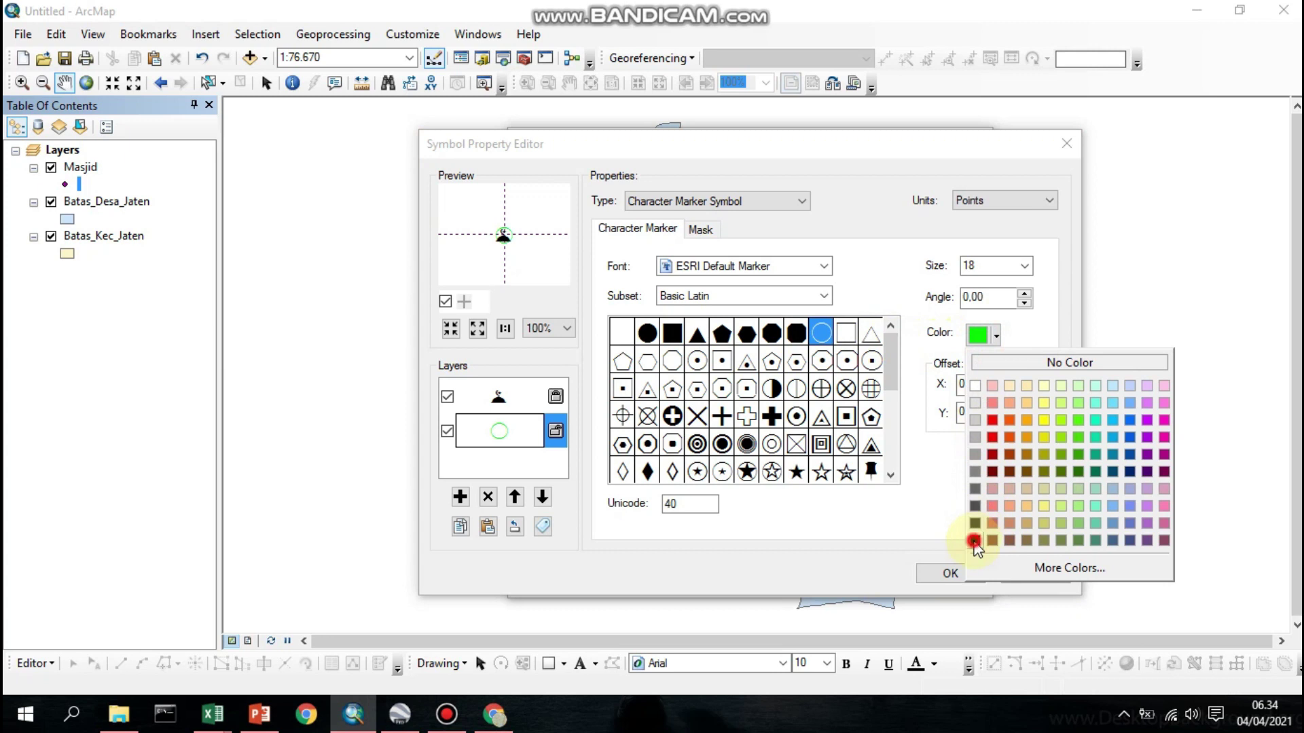
pyautogui.click(975, 541)
pyautogui.click(1024, 266)
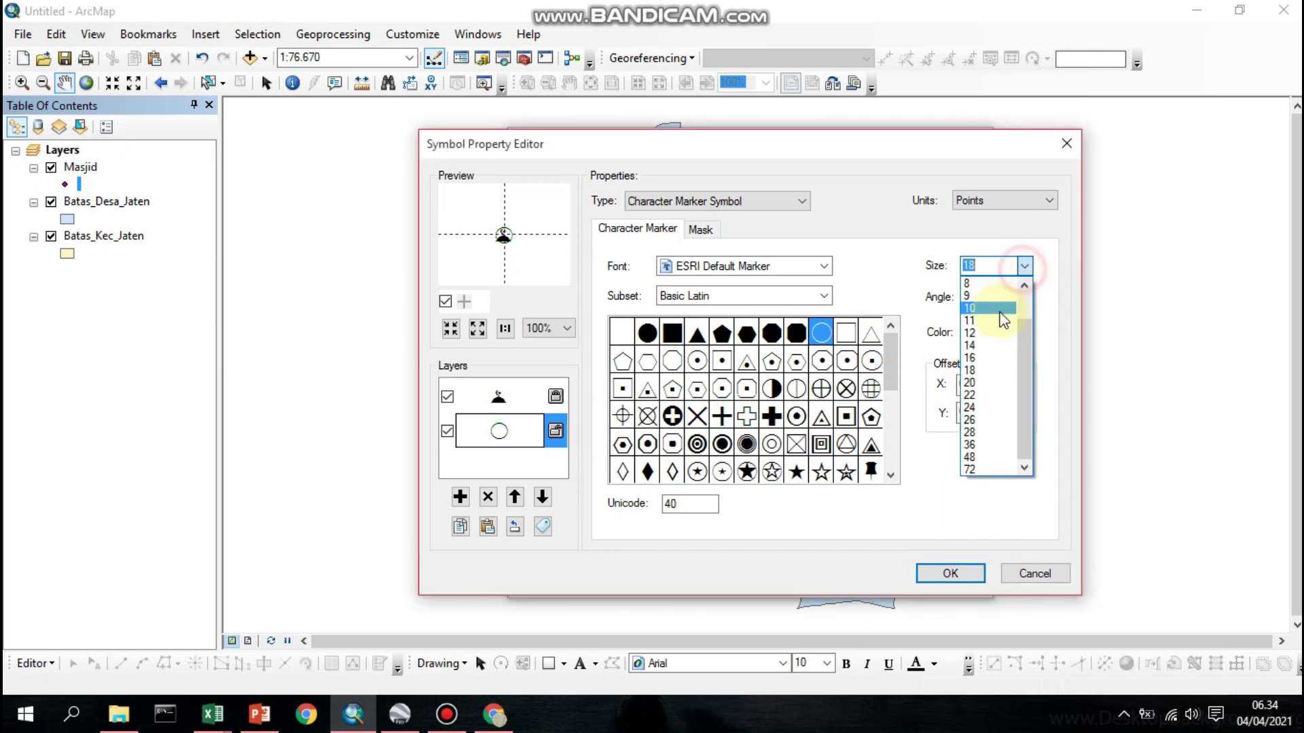
pyautogui.click(971, 383)
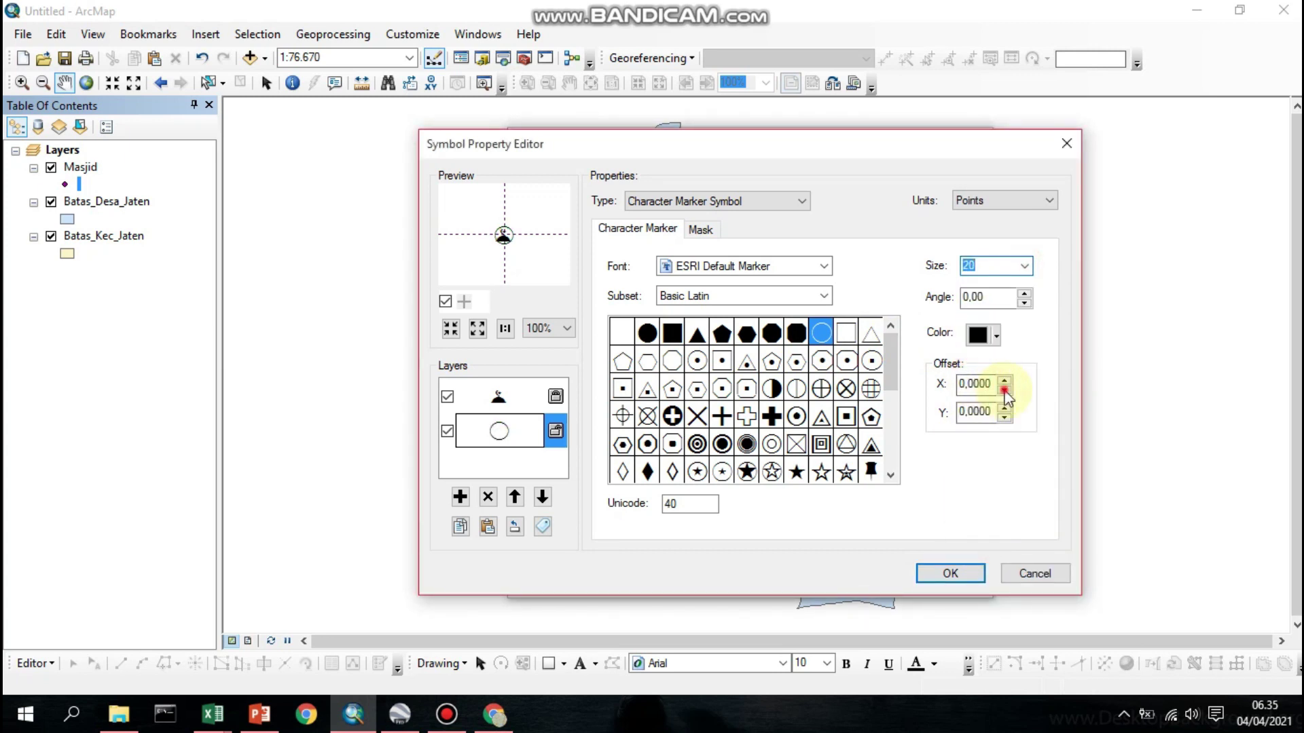
pyautogui.click(1004, 391)
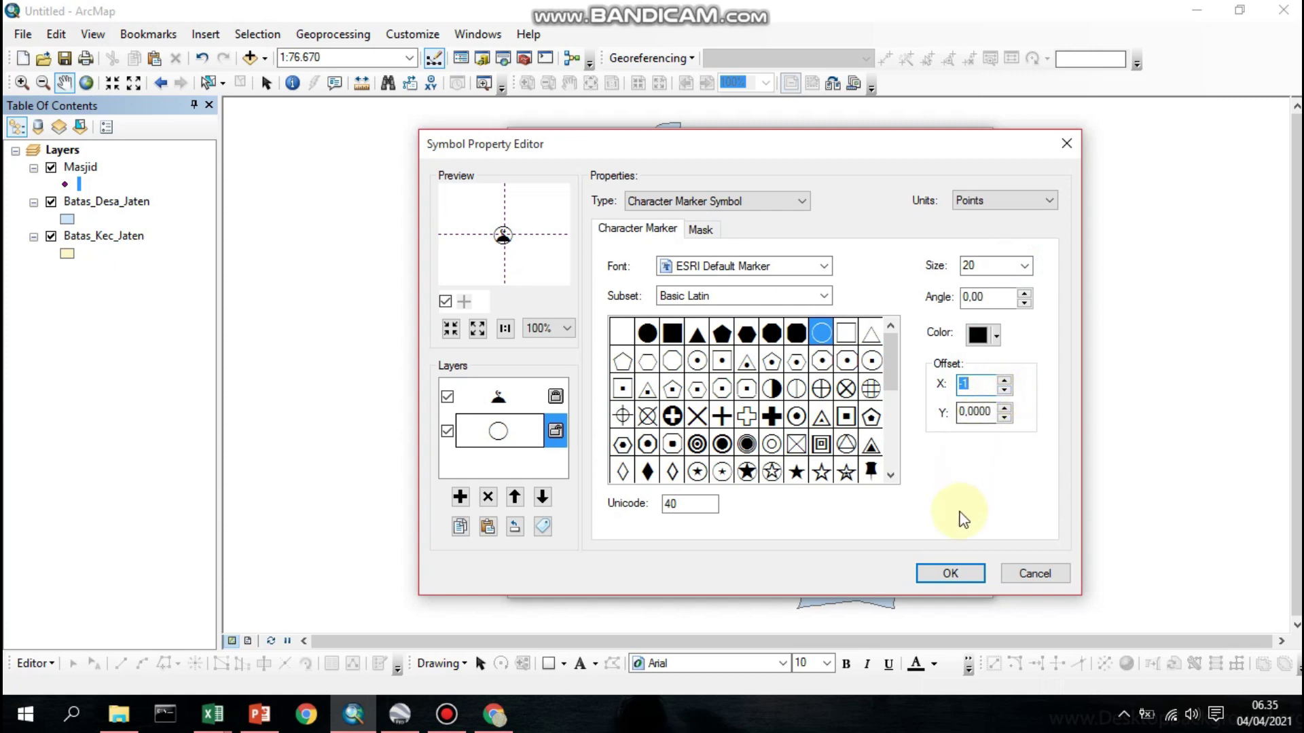
pyautogui.click(948, 574)
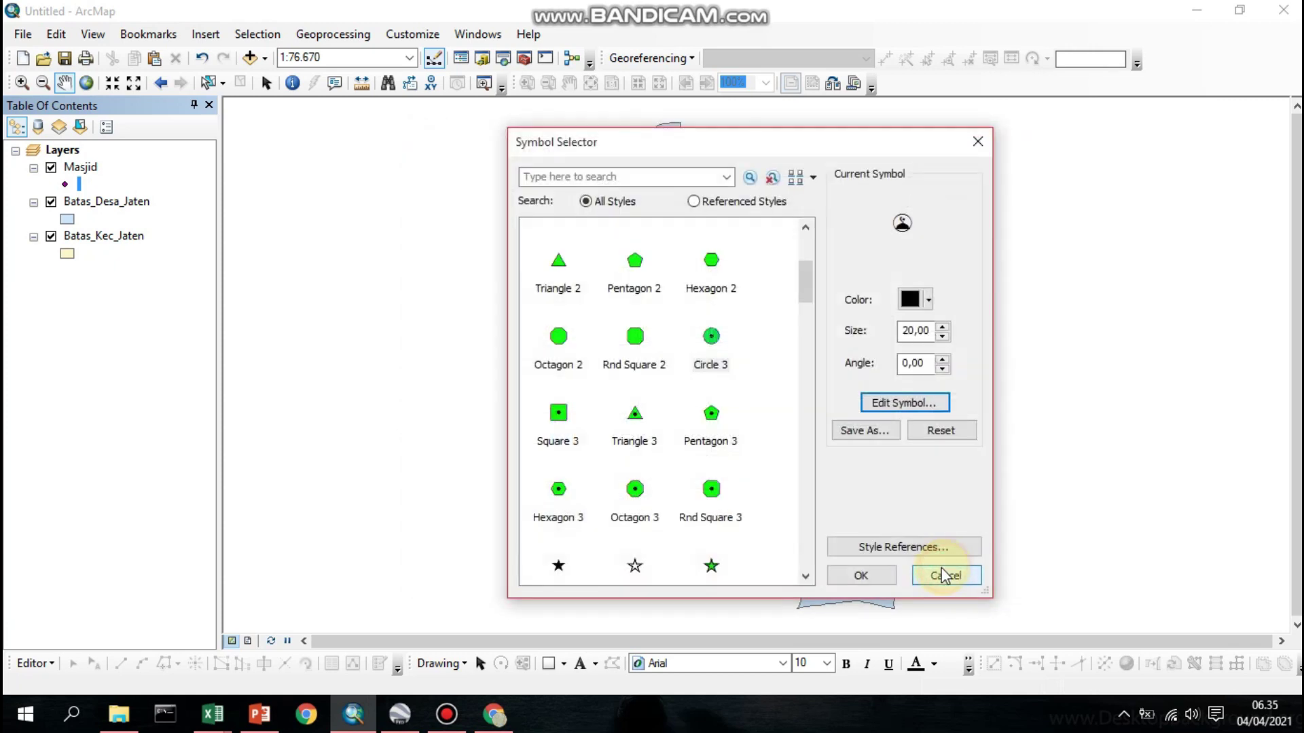
pyautogui.click(873, 574)
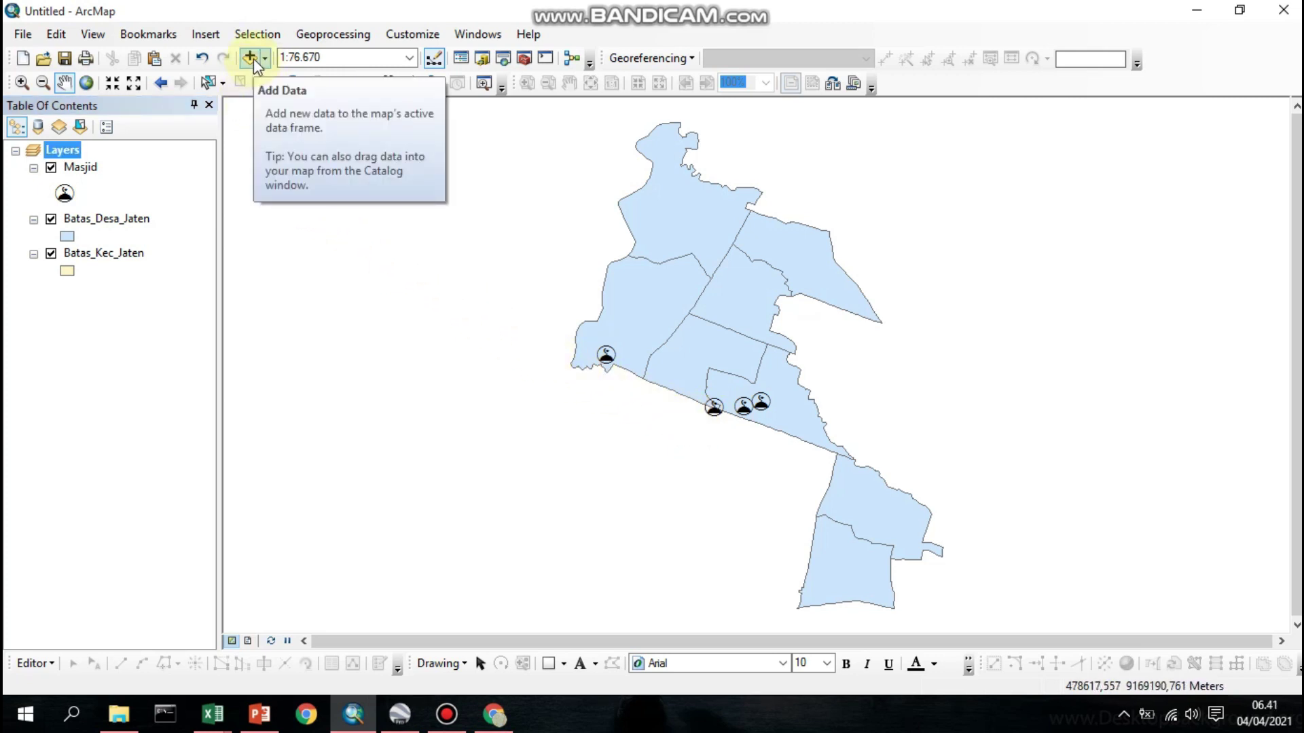
# Add the road network shapefile jalan_jateng_diy_bakosurtanal.shp from the Jaringan Jalan folder to the map
pyautogui.click(251, 60)
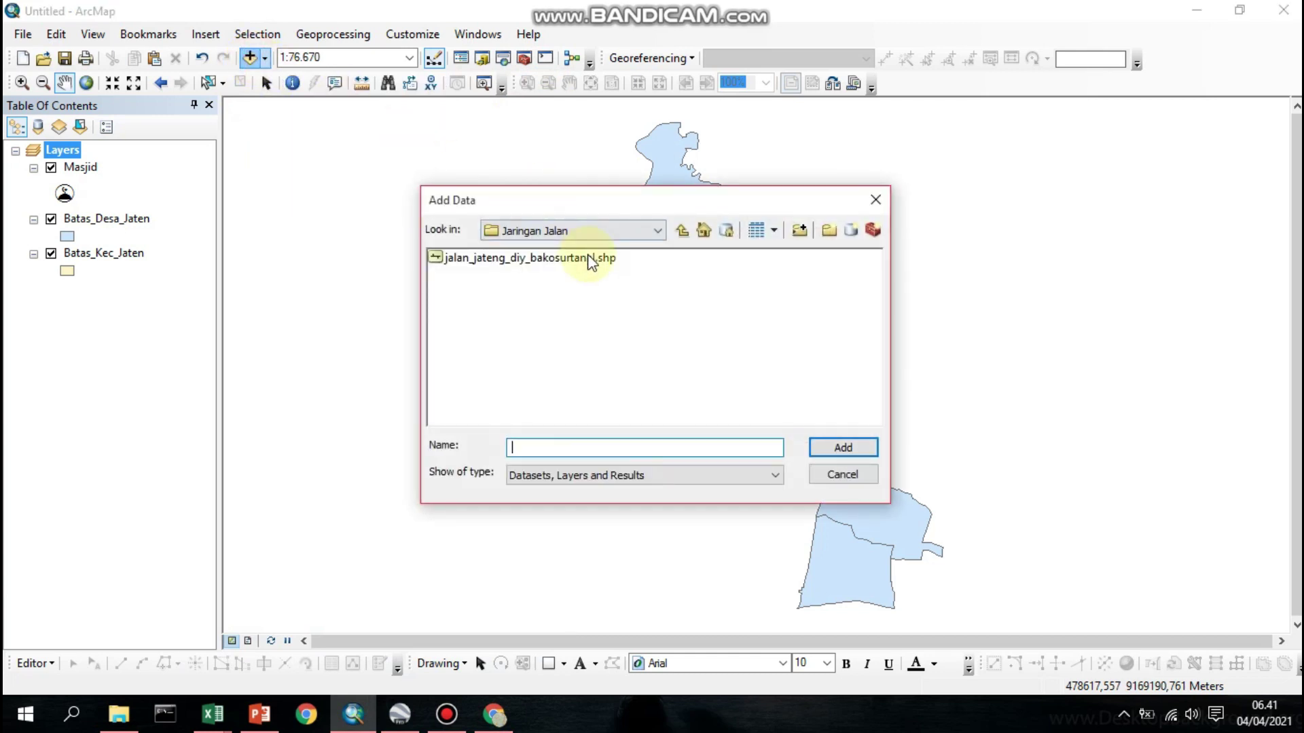
pyautogui.click(590, 261)
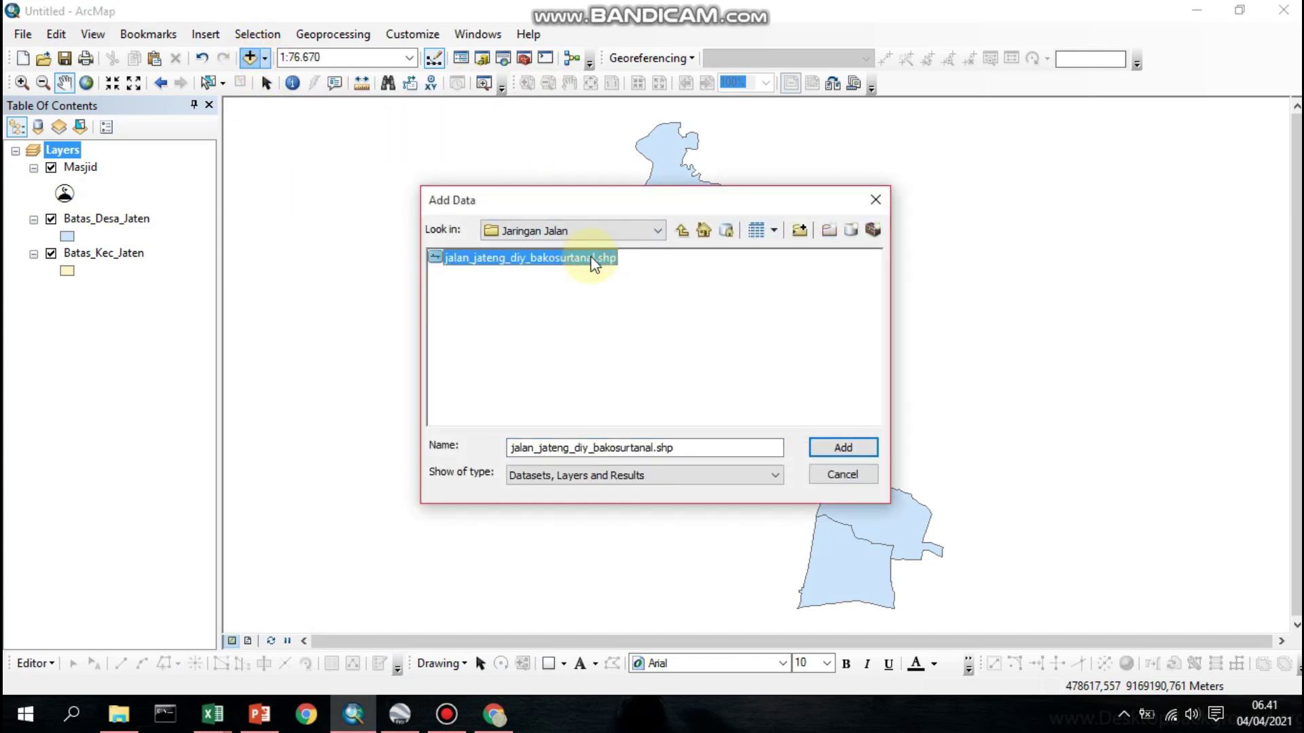
pyautogui.click(842, 446)
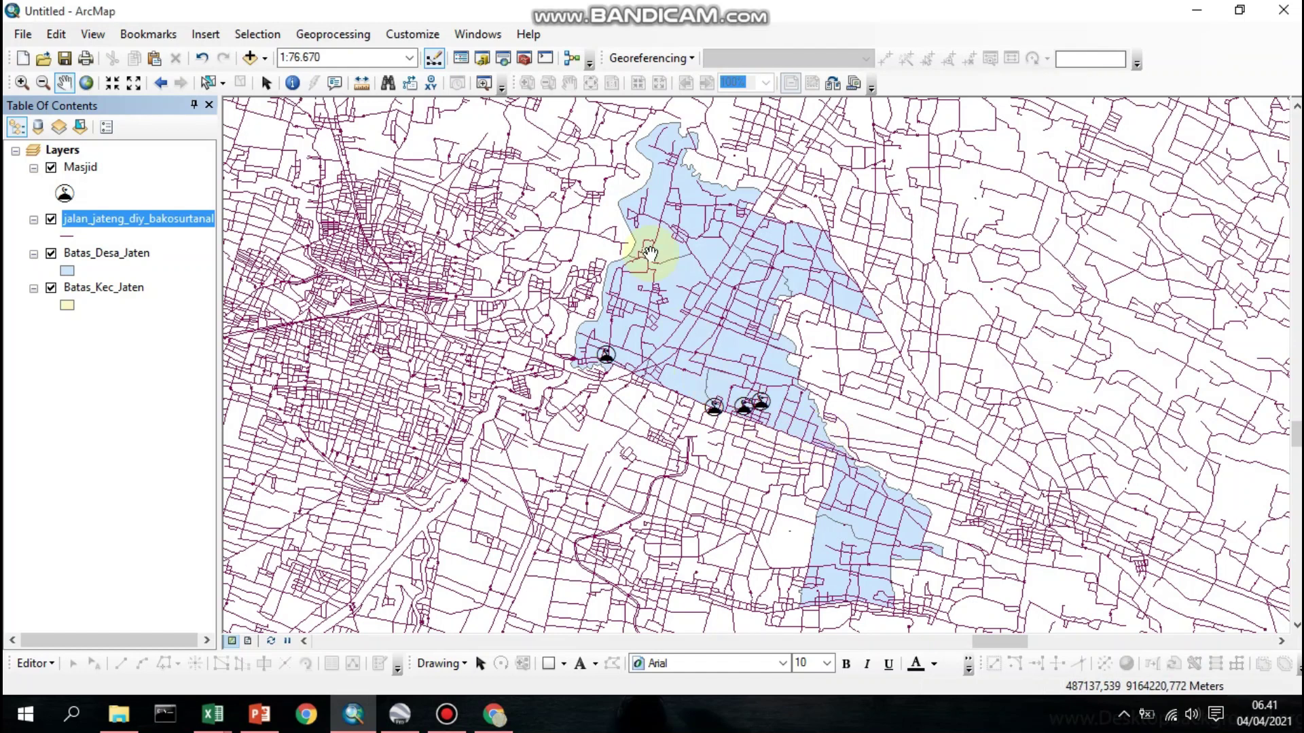
# Clip jalan_jateng_diy_bakosurtanal to Batas_Kec_Jaten, saving it as Jalan_Jaten in the Praktikum Kartem folder, and remove the unclipped road layer
pyautogui.click(340, 37)
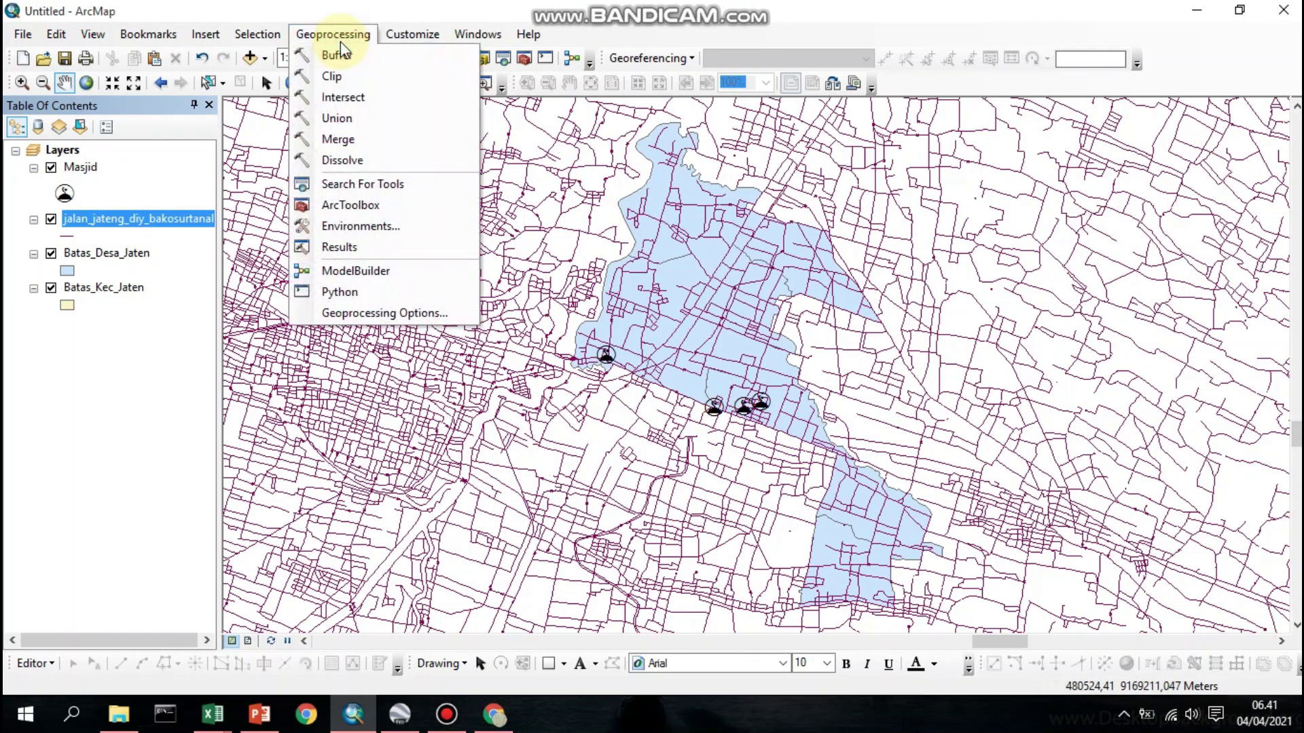
pyautogui.click(357, 78)
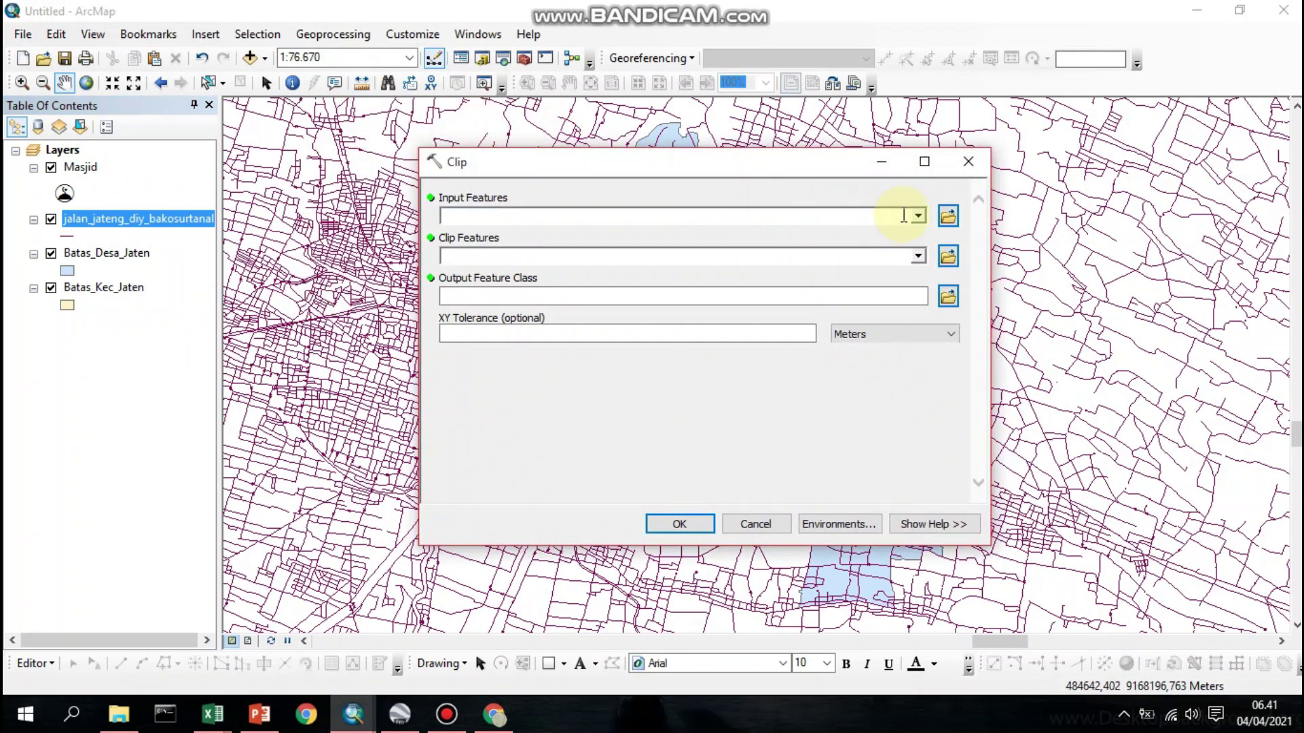
pyautogui.click(918, 216)
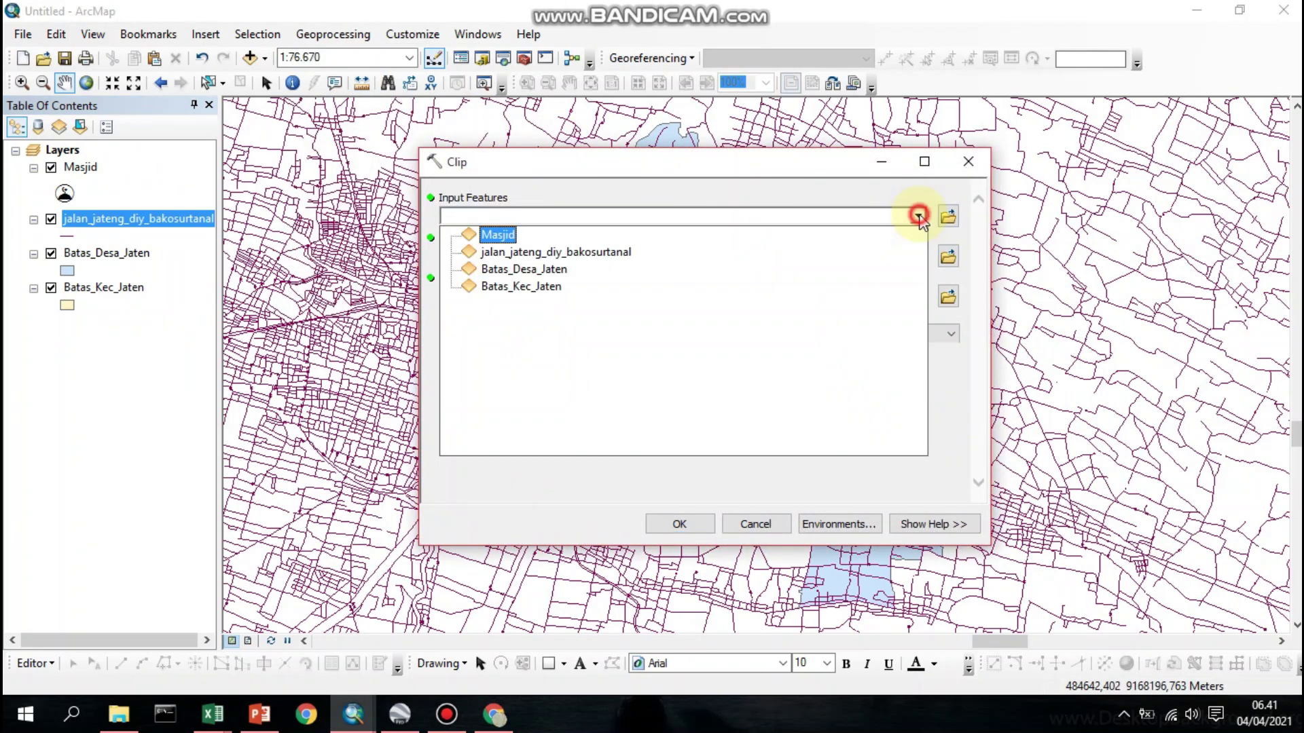
pyautogui.click(604, 252)
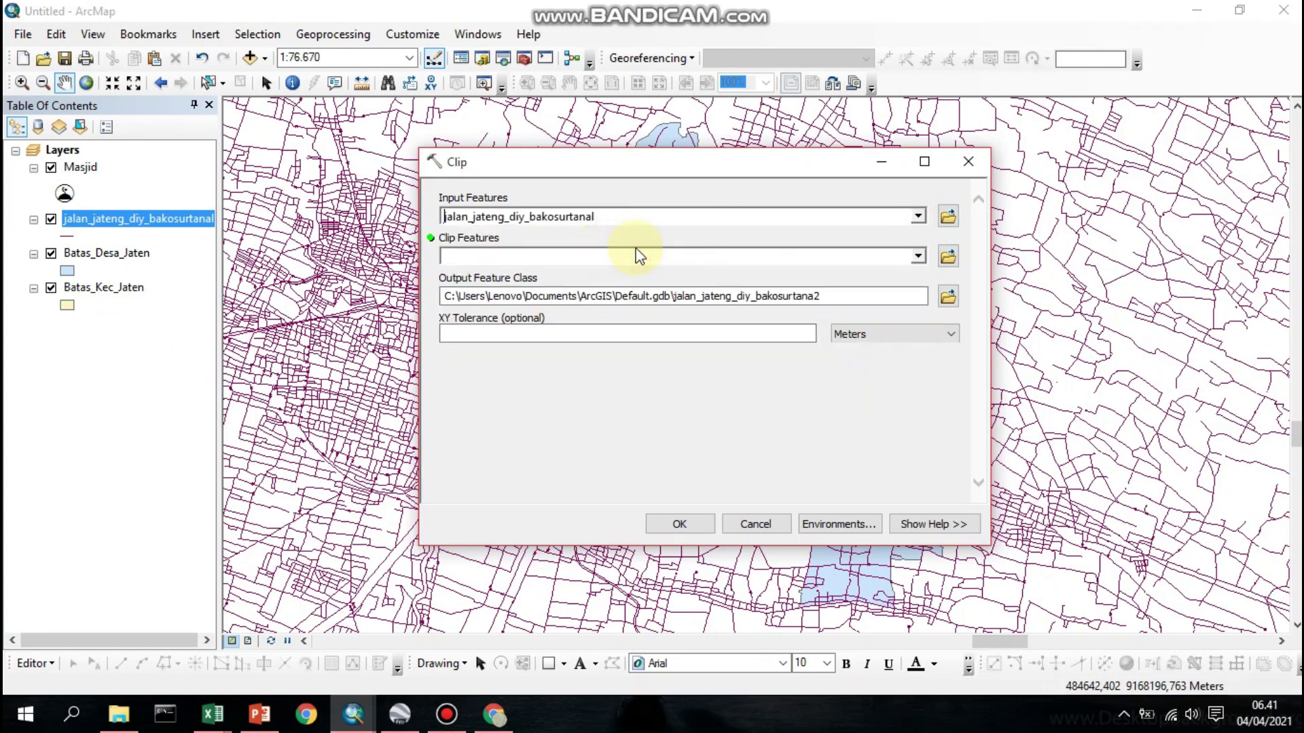
pyautogui.click(918, 258)
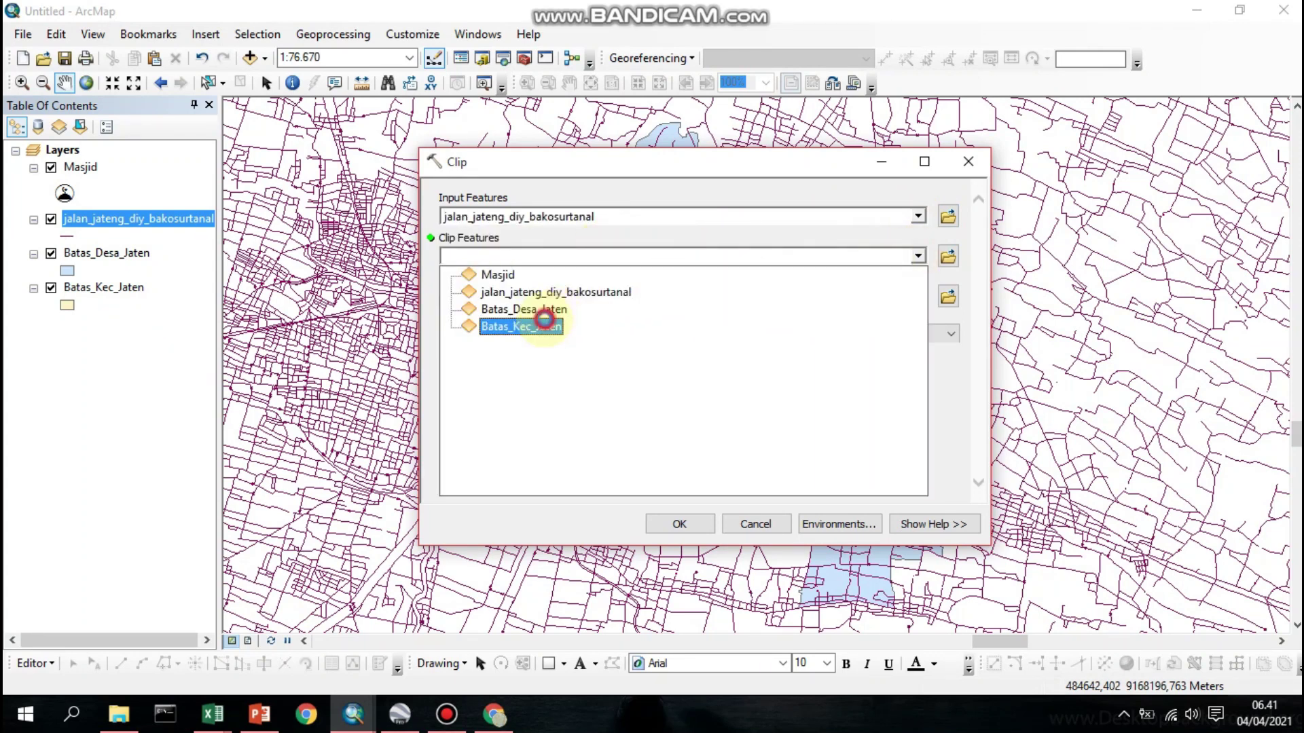
pyautogui.click(544, 323)
pyautogui.click(949, 297)
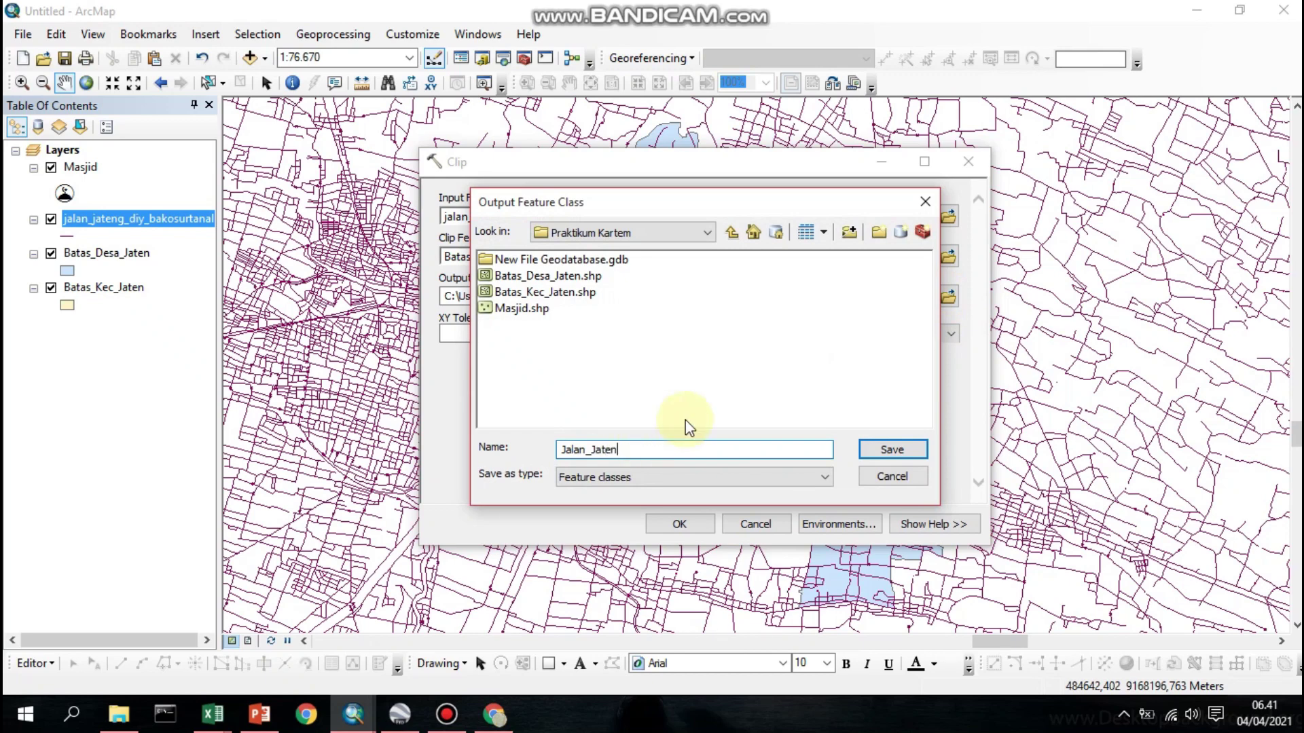
pyautogui.click(862, 448)
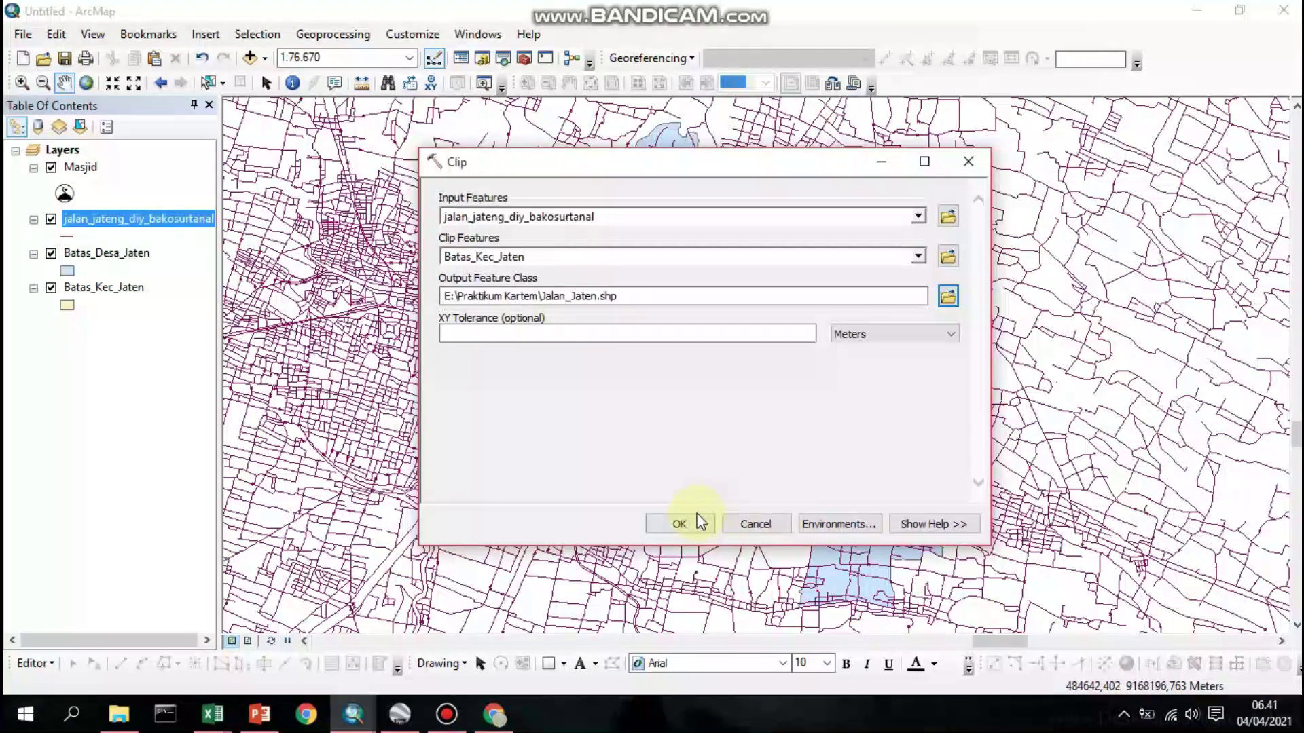
pyautogui.click(694, 521)
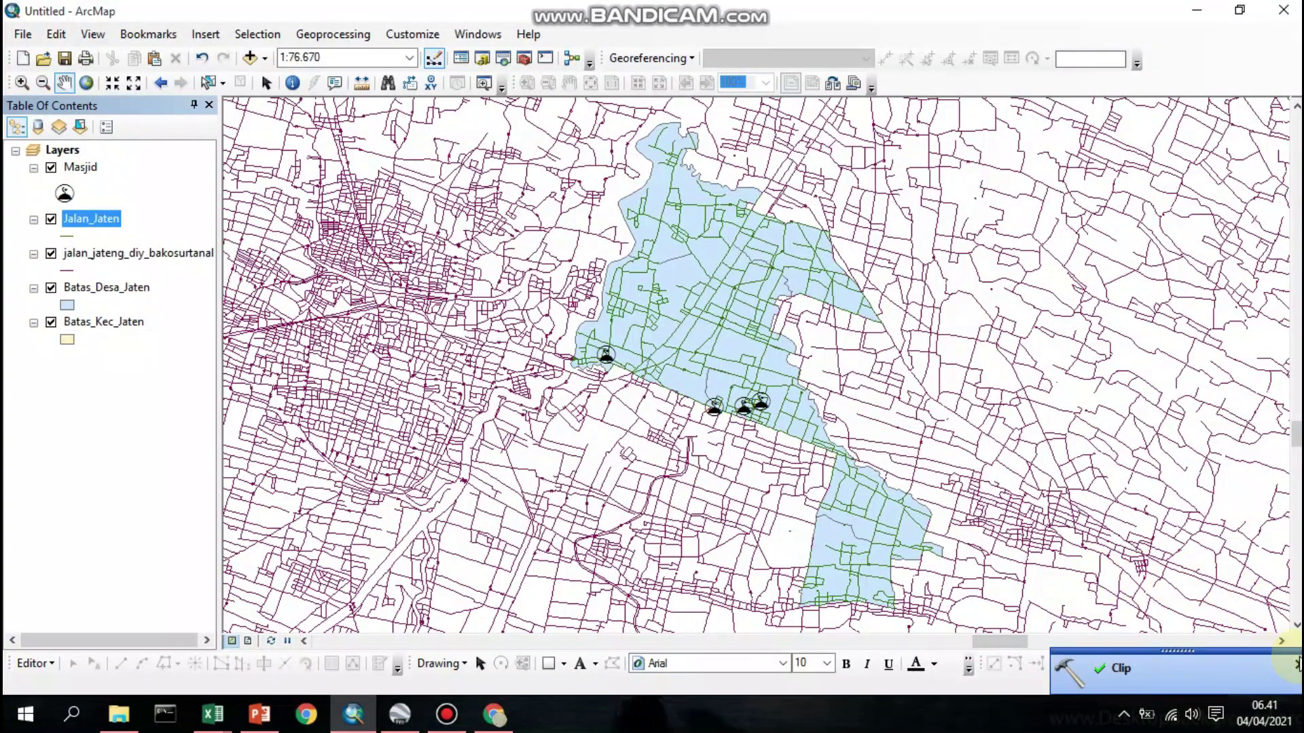
pyautogui.rightClick(204, 253)
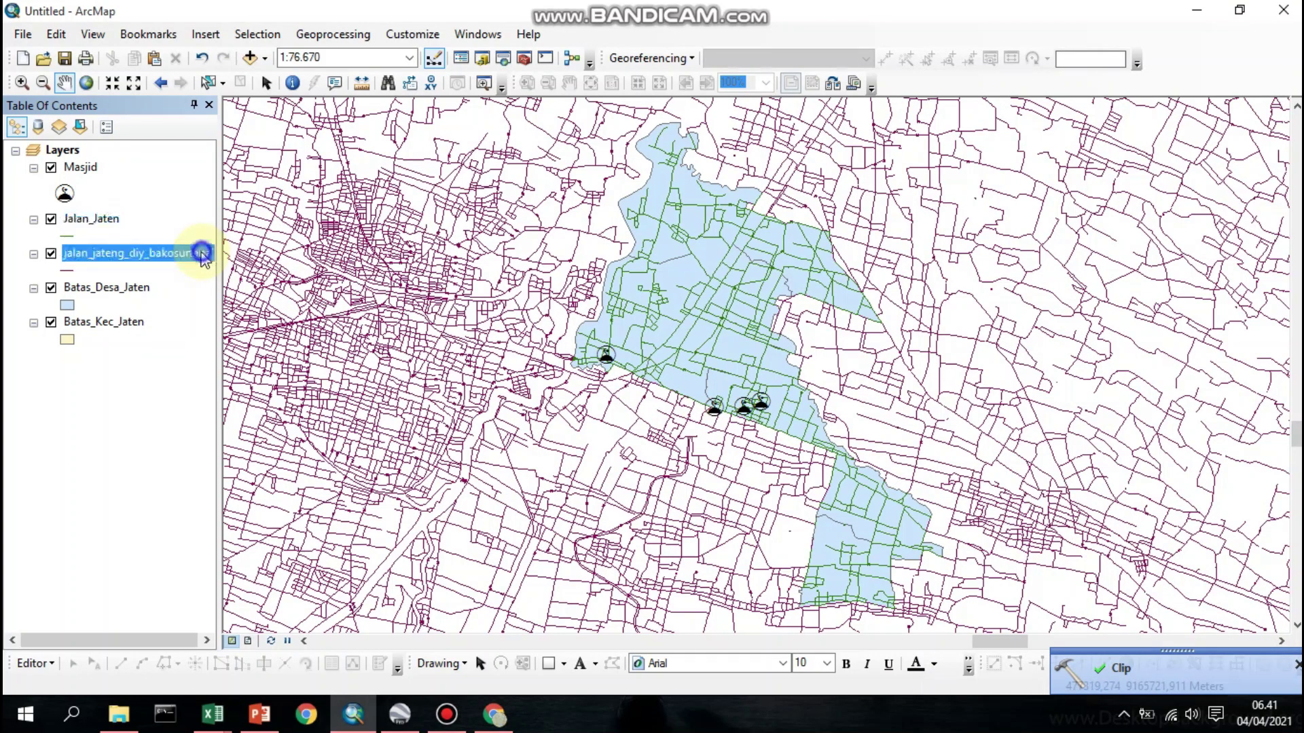
pyautogui.click(244, 284)
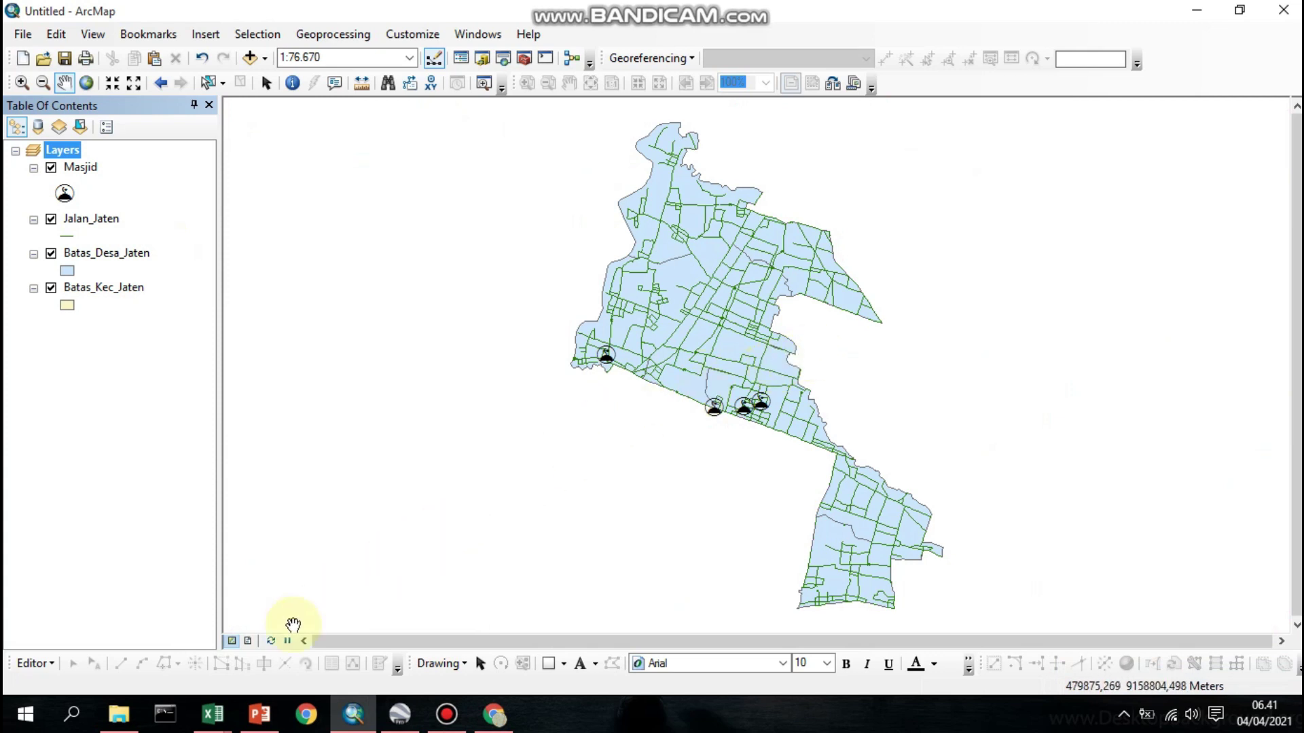
# Switch to Excel to view the Masjid table, and open the Batas_Kec_Jaten DBF file from the Praktikum Kartem folder
pyautogui.moveTo(224, 712)
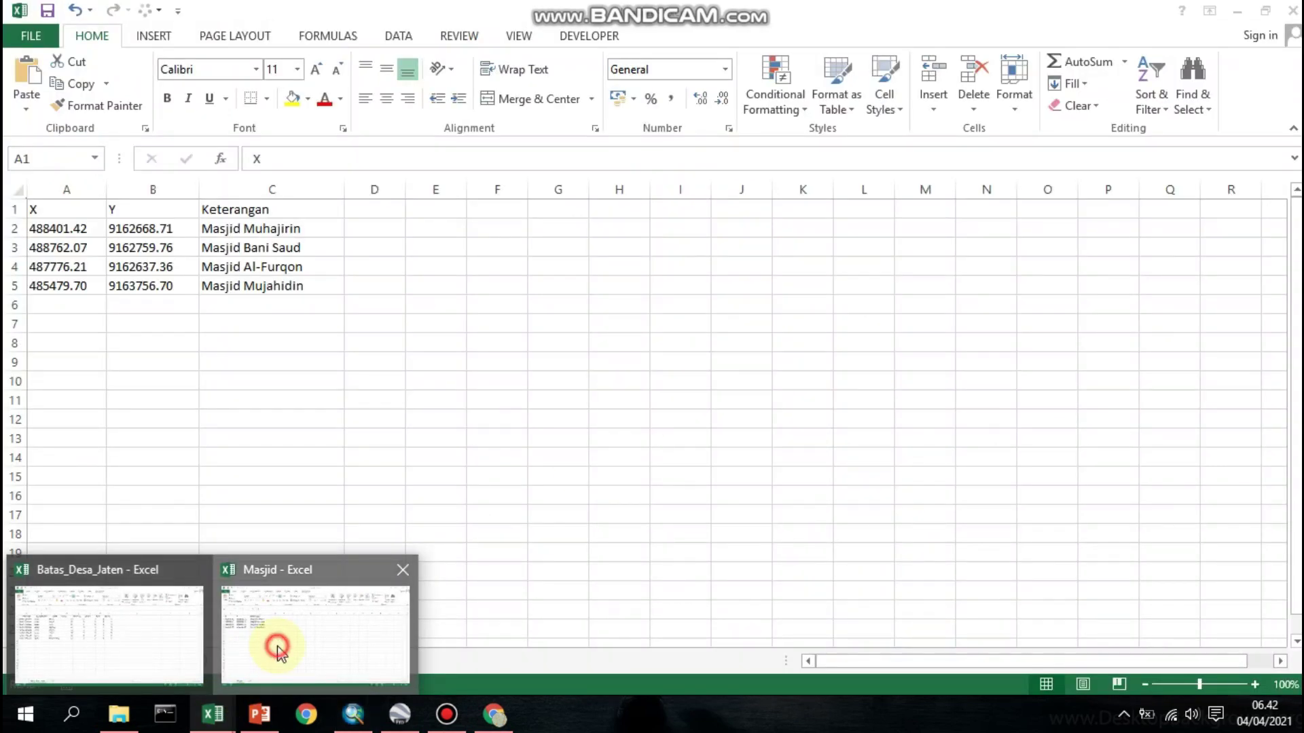
pyautogui.click(275, 645)
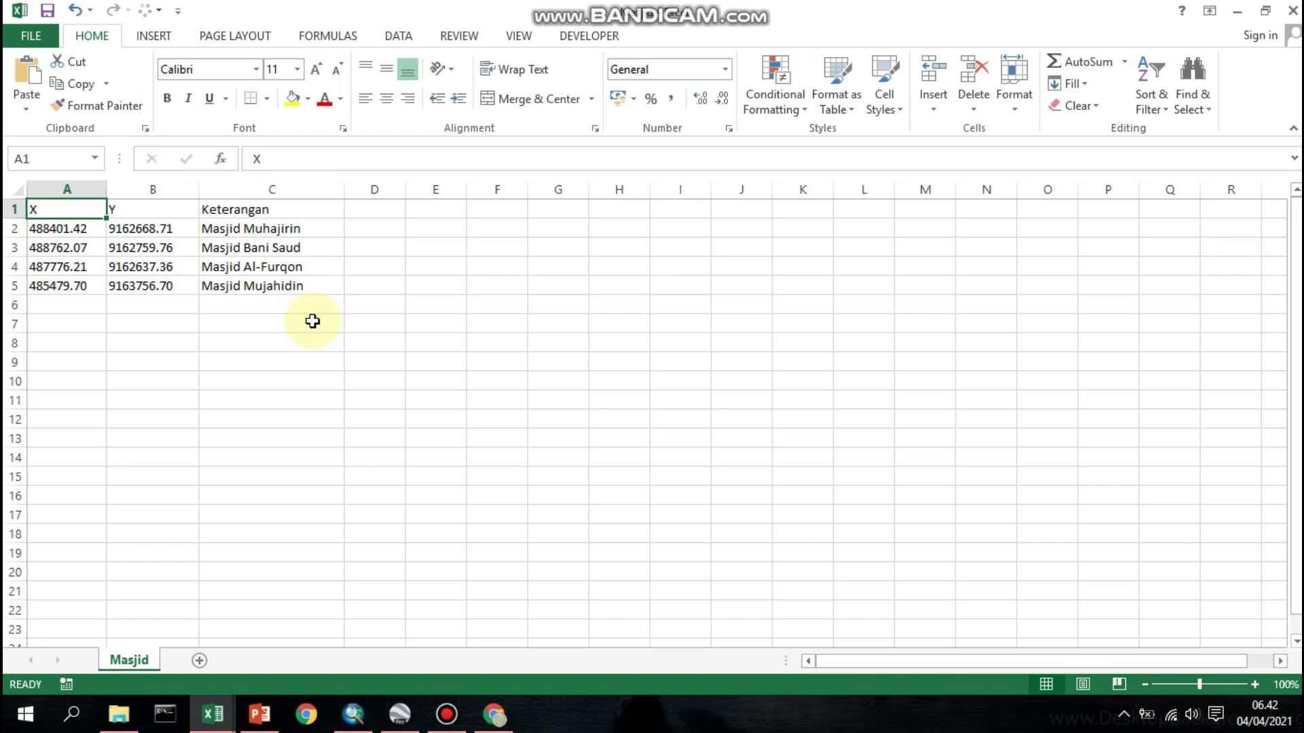
pyautogui.moveTo(118, 714)
pyautogui.click(146, 652)
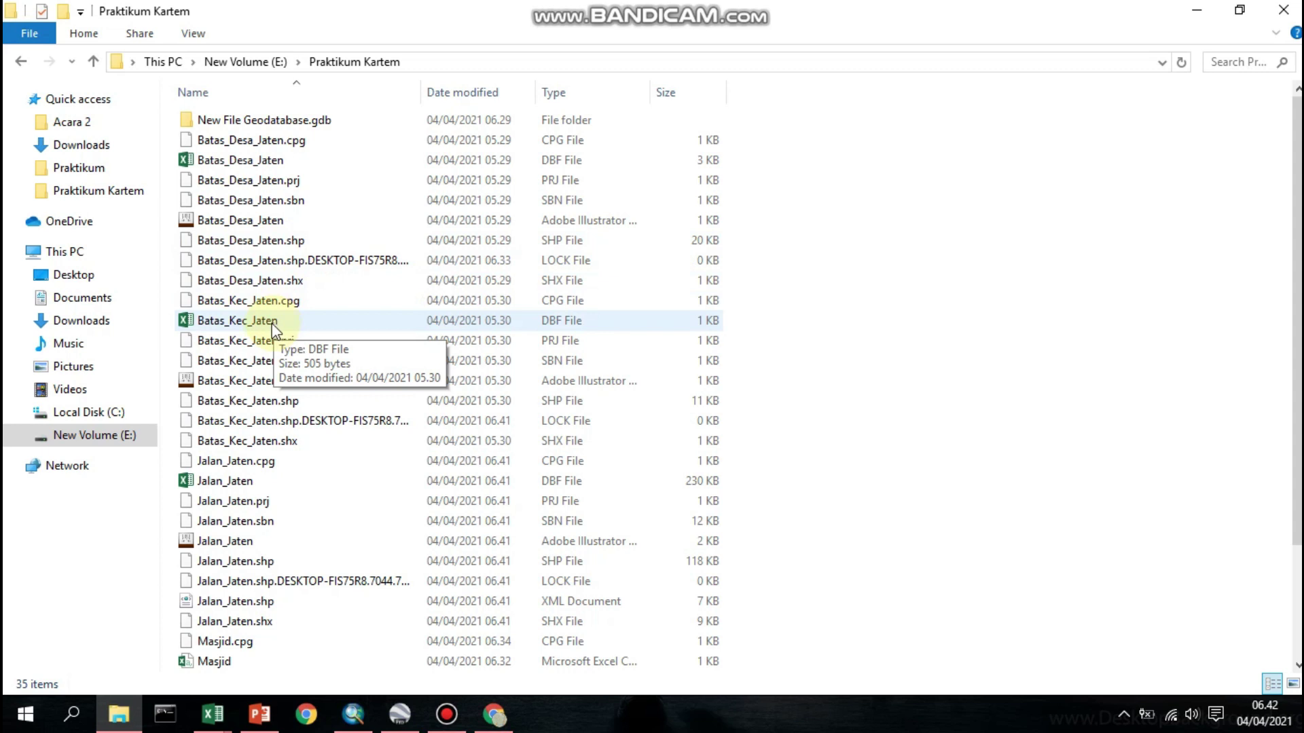
pyautogui.moveTo(256, 329); pyautogui.dragTo(280, 574)
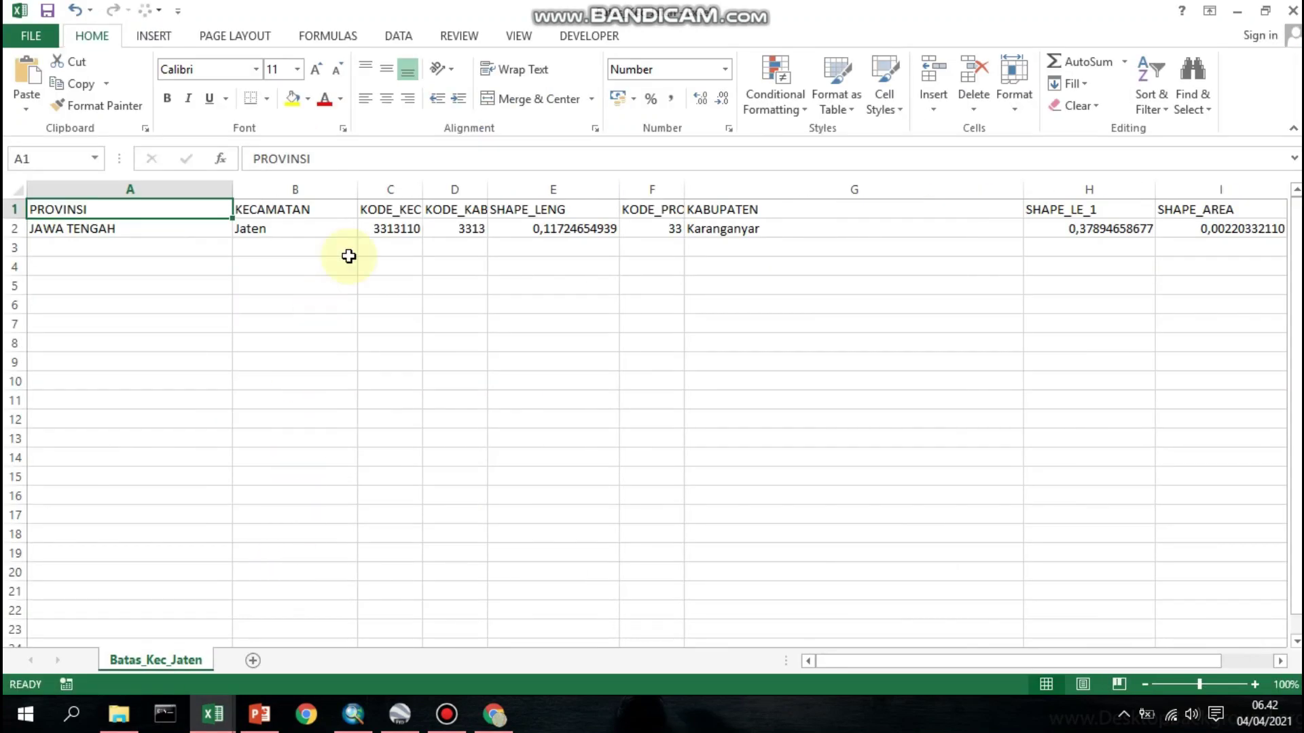
# Clear the contents of C1:I2, from KODE_KEC through SHAPE_AREA, in the Batas_Kec_Jaten sheet
pyautogui.moveTo(388, 209); pyautogui.dragTo(896, 226)
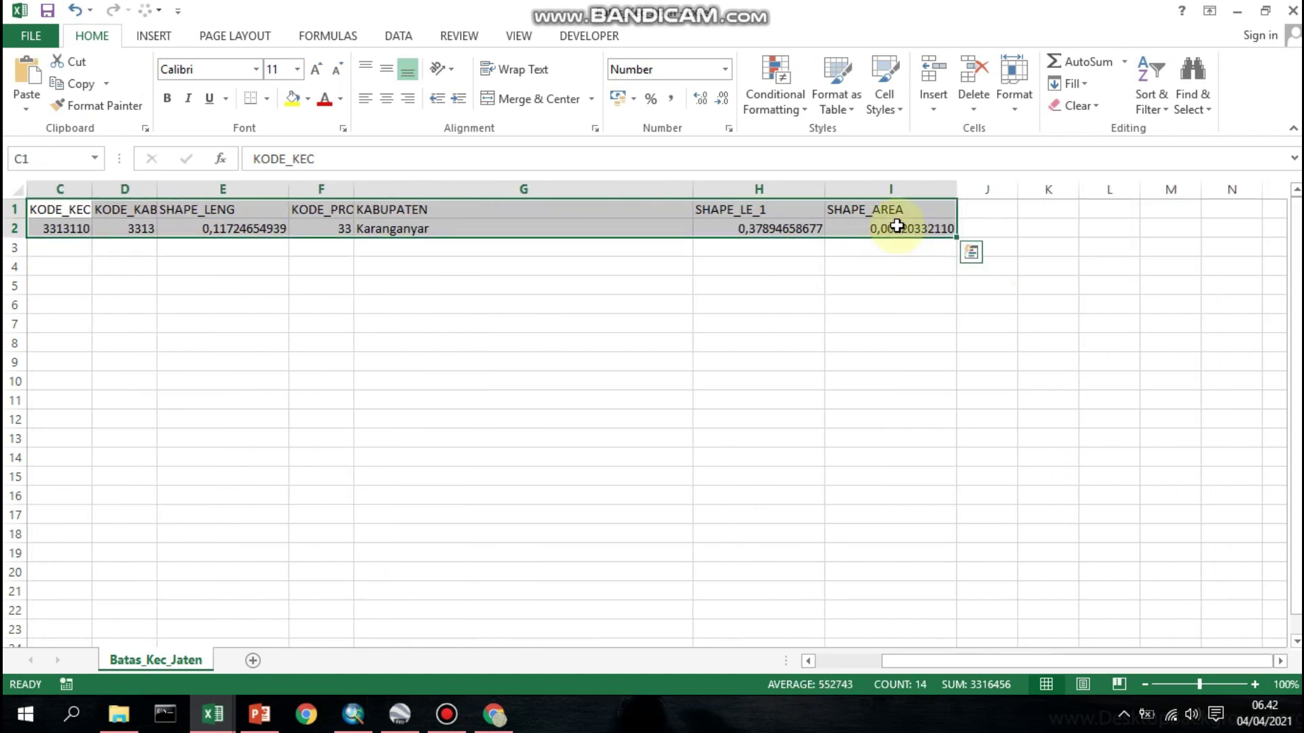
pyautogui.press('Delete')
pyautogui.moveTo(1091, 662); pyautogui.dragTo(970, 654)
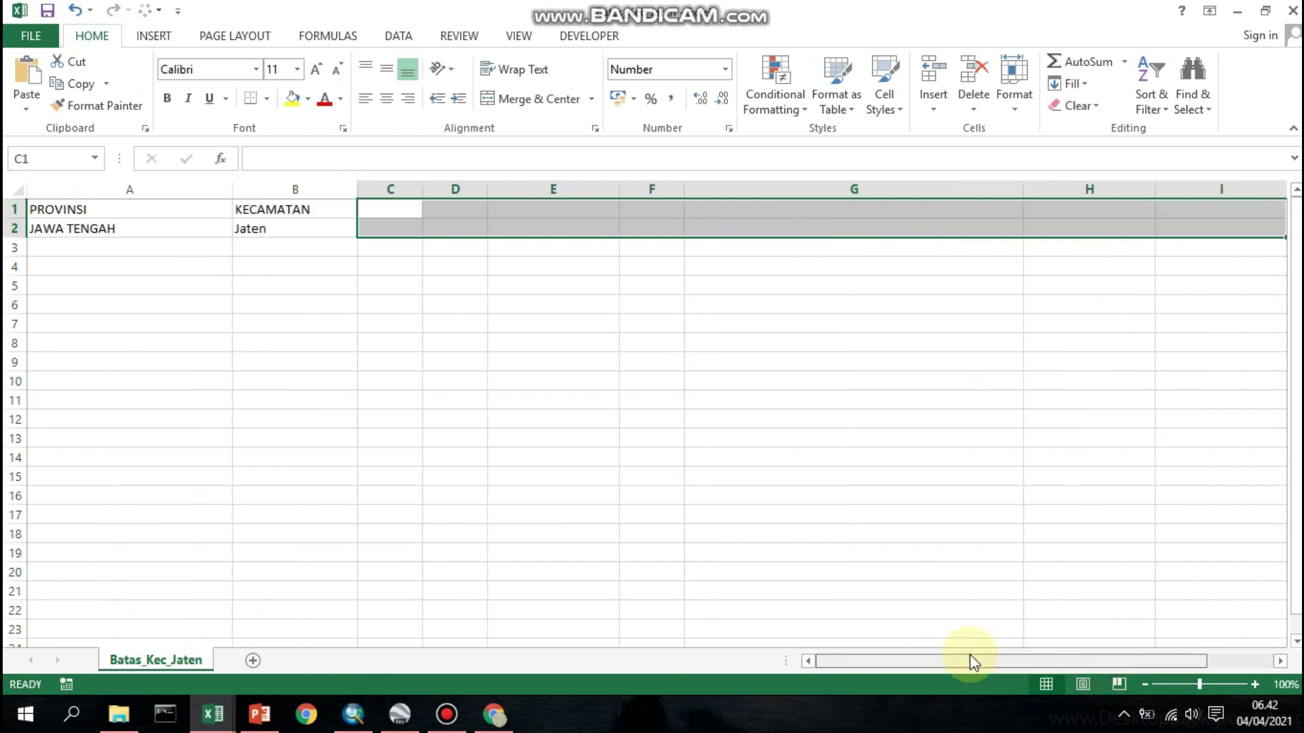
# Enter the headers Masjid, Mushola, Gereja, Pura and Vihara in cells C1 to G1
pyautogui.click(403, 206)
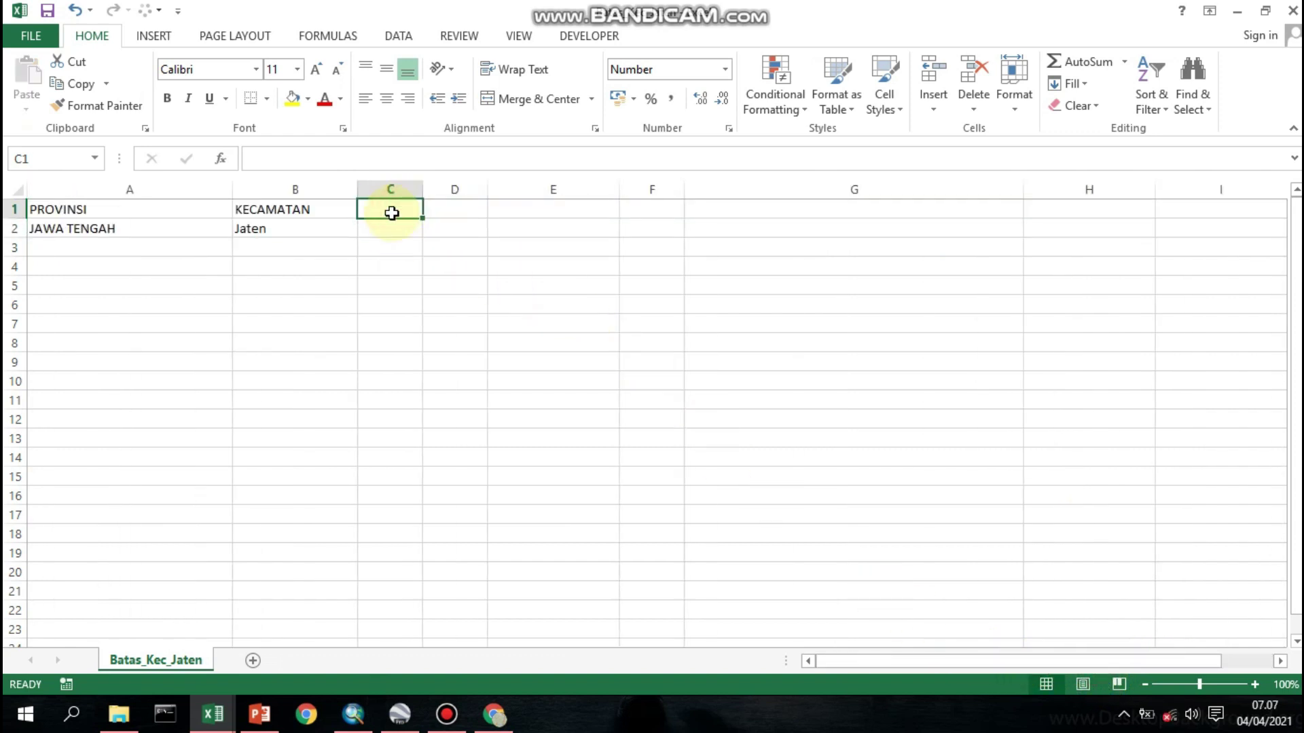
pyautogui.write('Masjid')
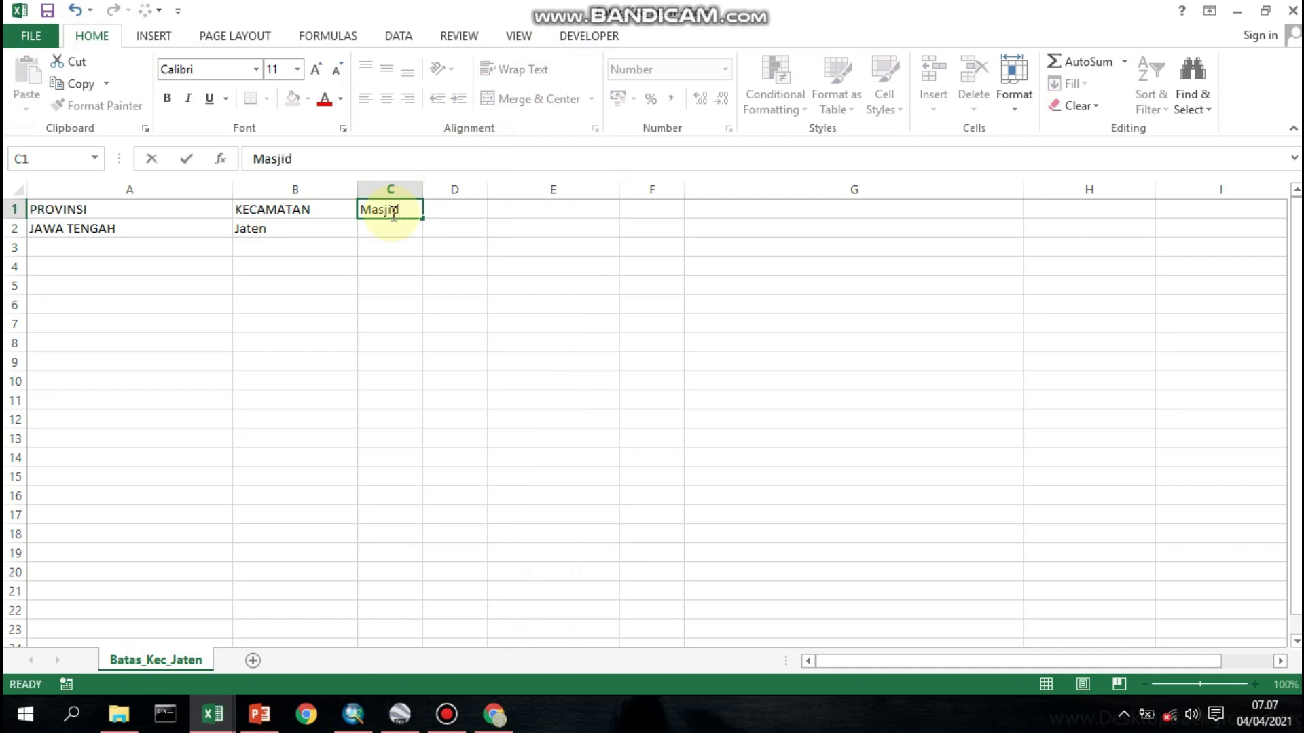
pyautogui.press('Tab')
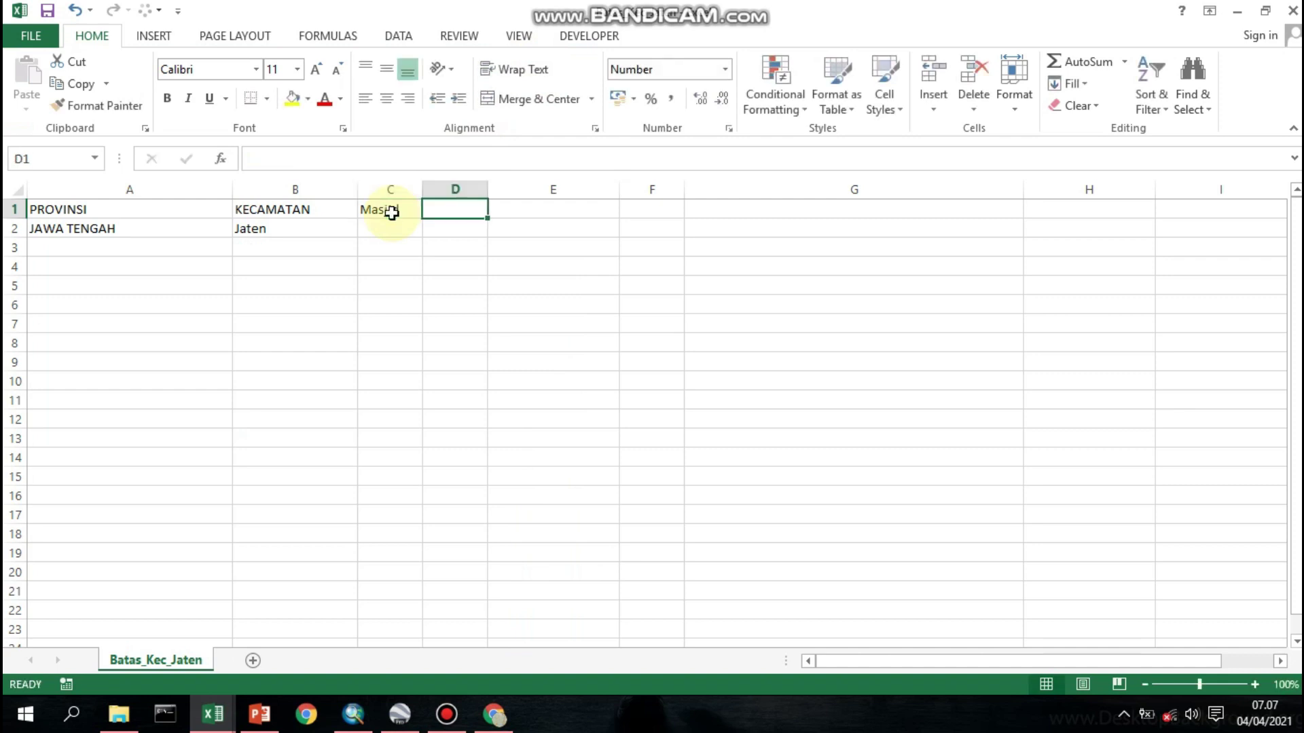
pyautogui.write('Mushola')
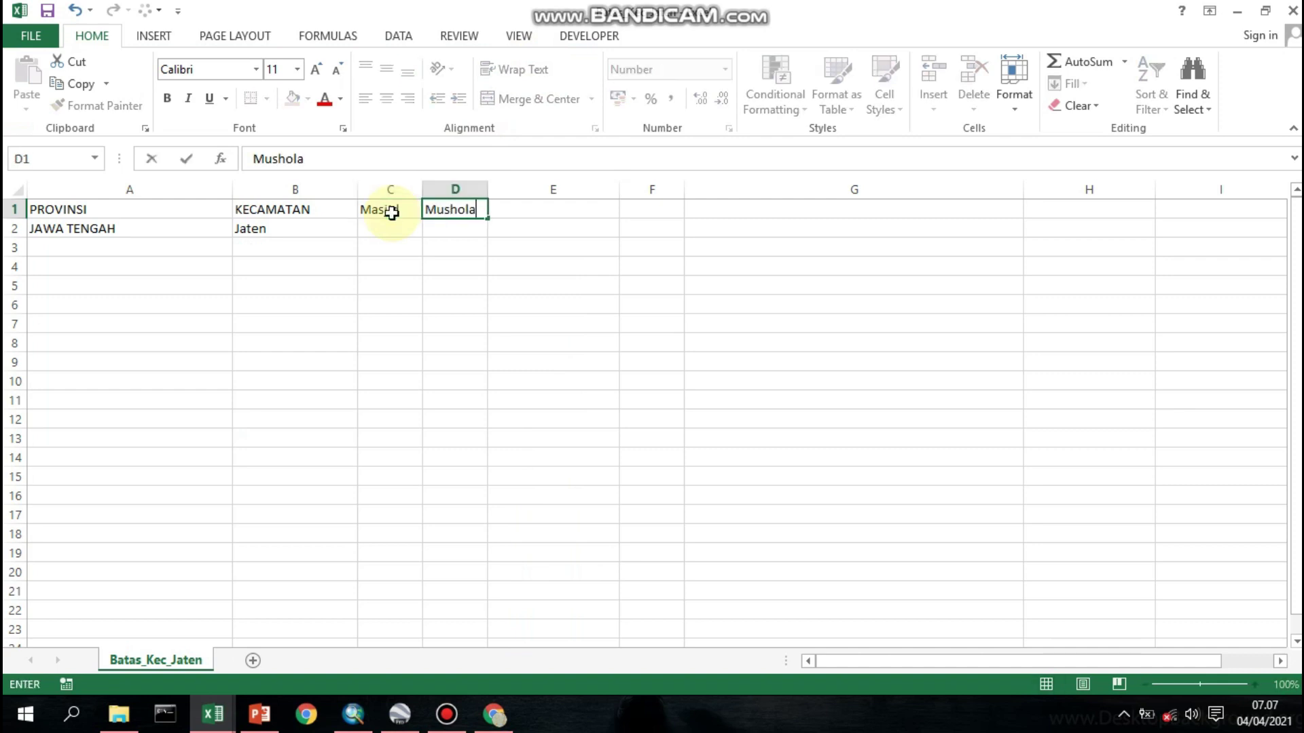
pyautogui.press('Tab')
pyautogui.write('Ger')
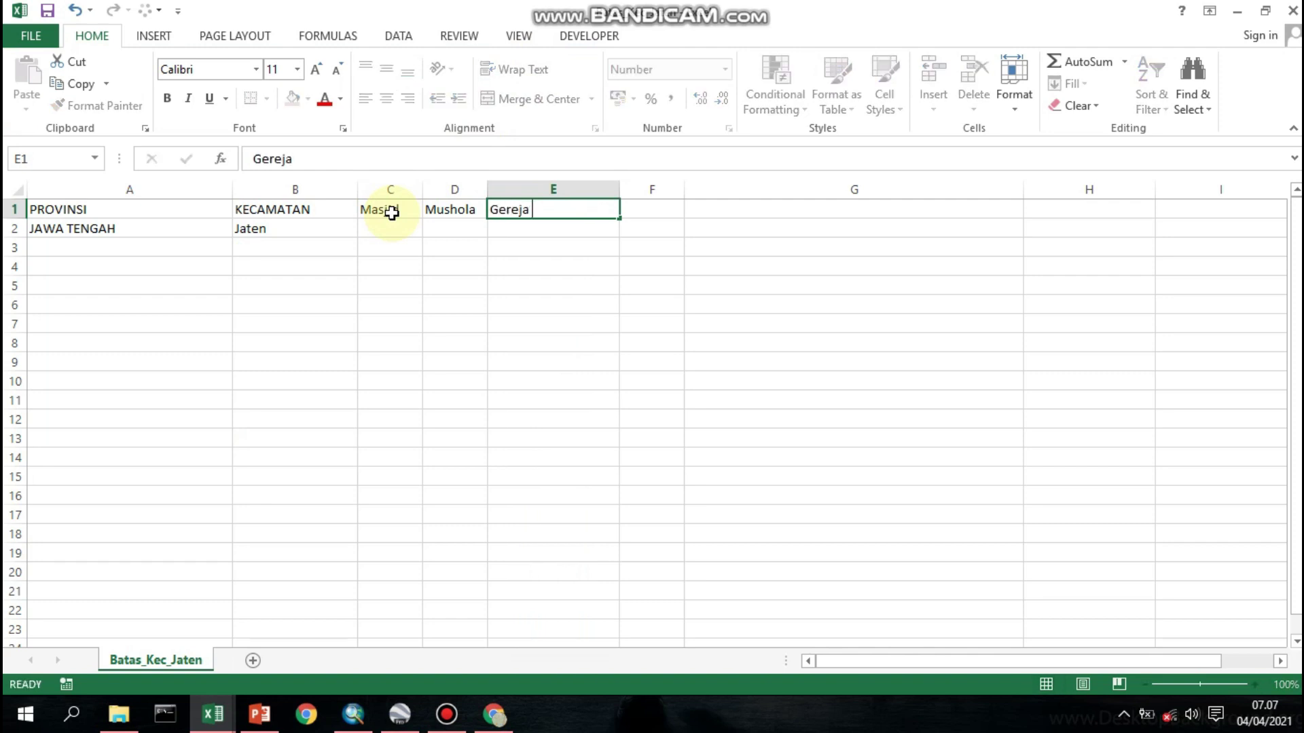
pyautogui.press('Tab')
pyautogui.write('P')
pyautogui.press('Tab')
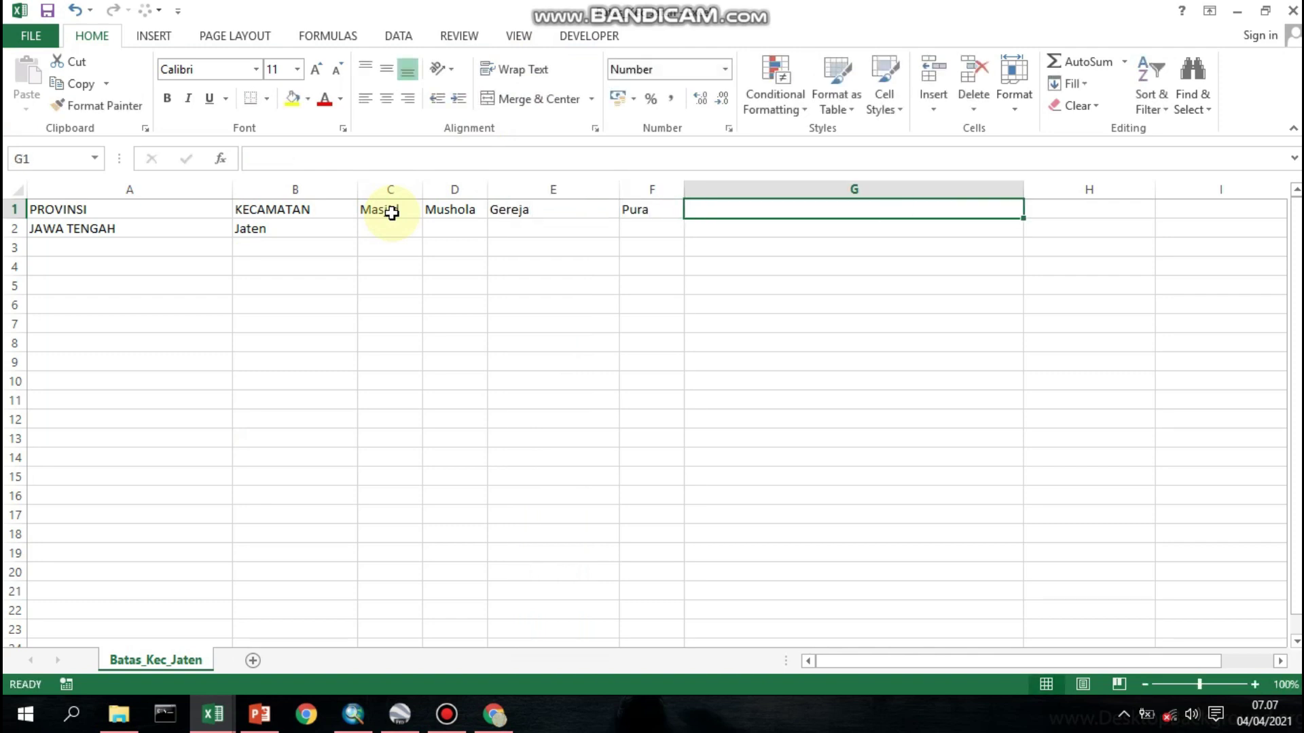
pyautogui.write('Vihara')
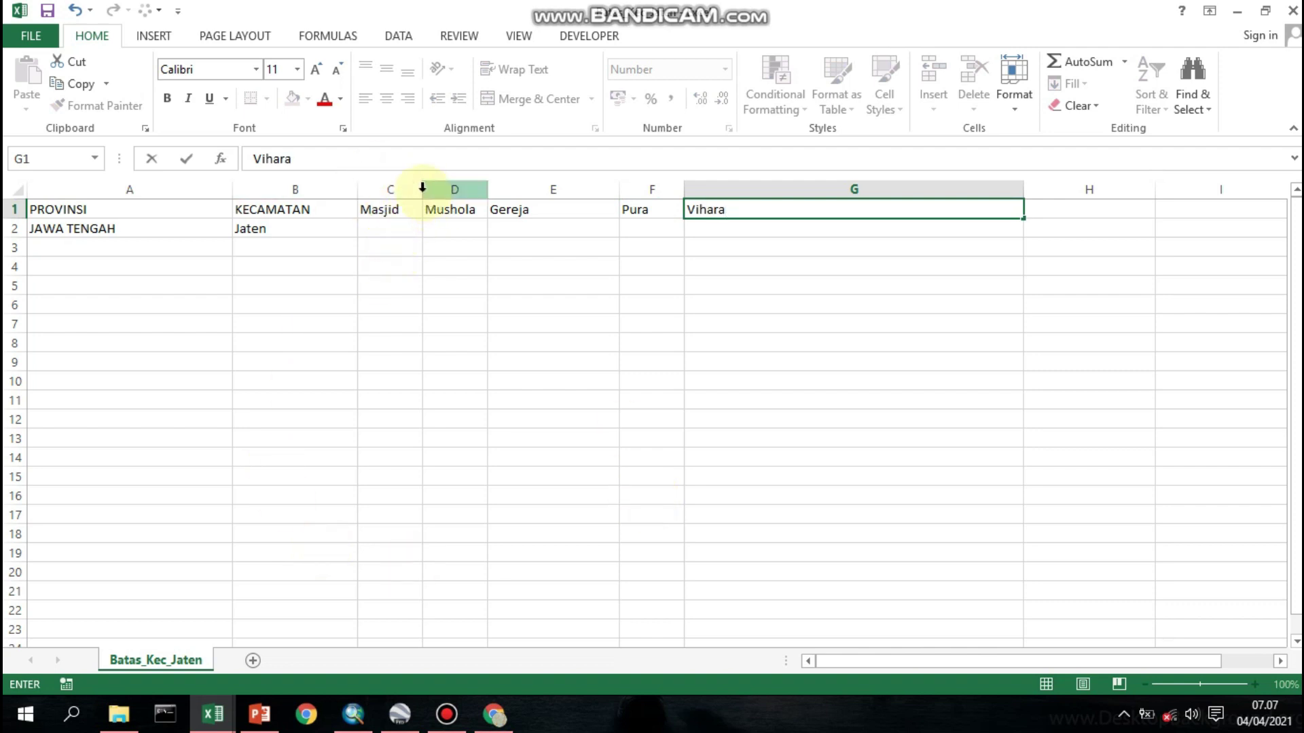
# Narrow columns E, F and G to fit the Gereja, Pura and Vihara headers
pyautogui.click(609, 211)
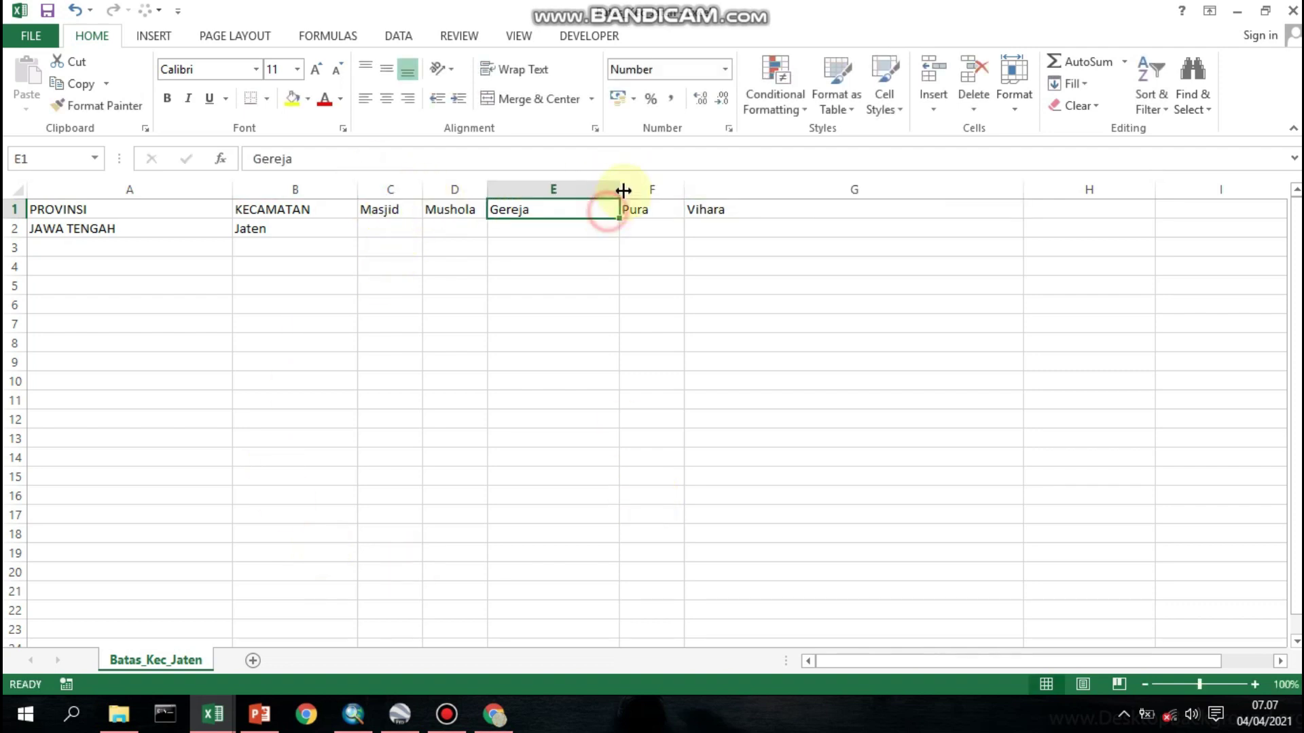
pyautogui.moveTo(619, 190)
pyautogui.mouseDown()
pyautogui.moveTo(547, 189)
pyautogui.moveTo(617, 194)
pyautogui.moveTo(604, 189)
pyautogui.mouseUp()
pyautogui.moveTo(946, 190); pyautogui.dragTo(676, 190)
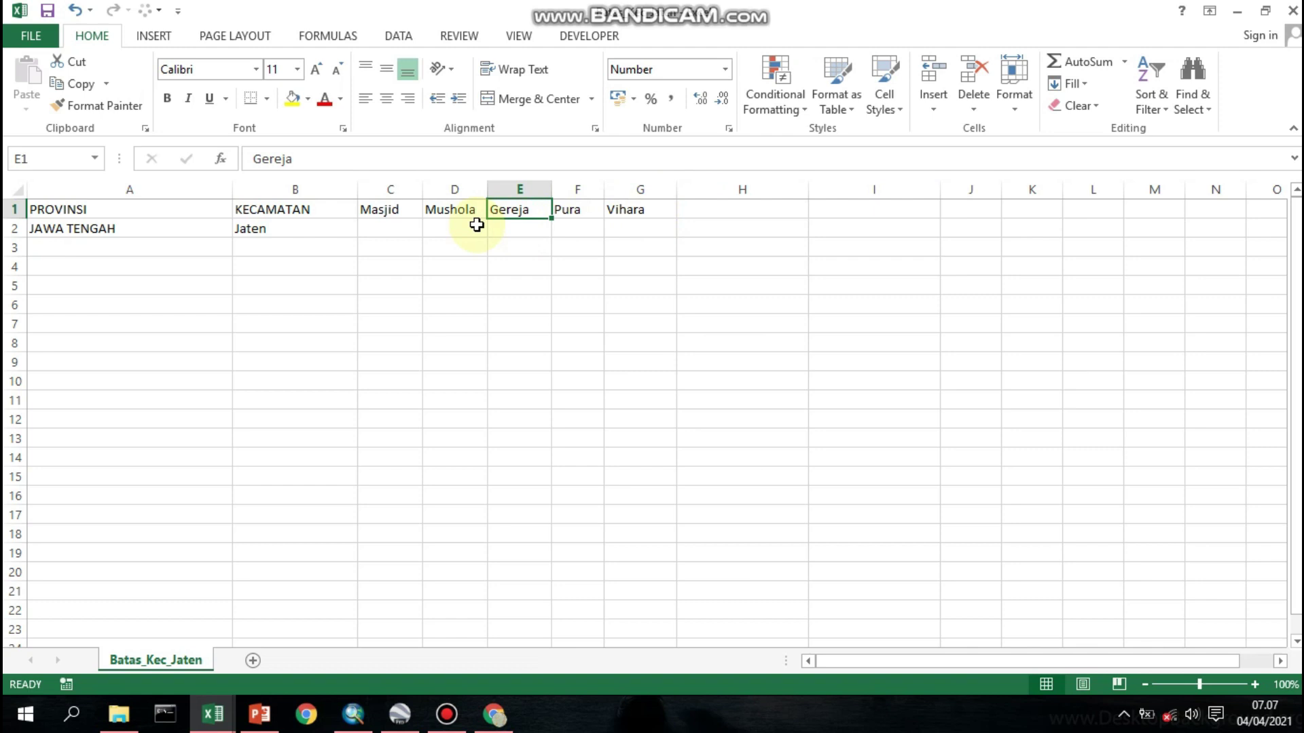
# Fill Jaten's row with the totals from the Kecamatan Jaten Dalam Angka PDF: Masjid 129, Mushola 38, Gereja 8, Pura 1, Vihara 0
pyautogui.click(386, 226)
pyautogui.click(494, 718)
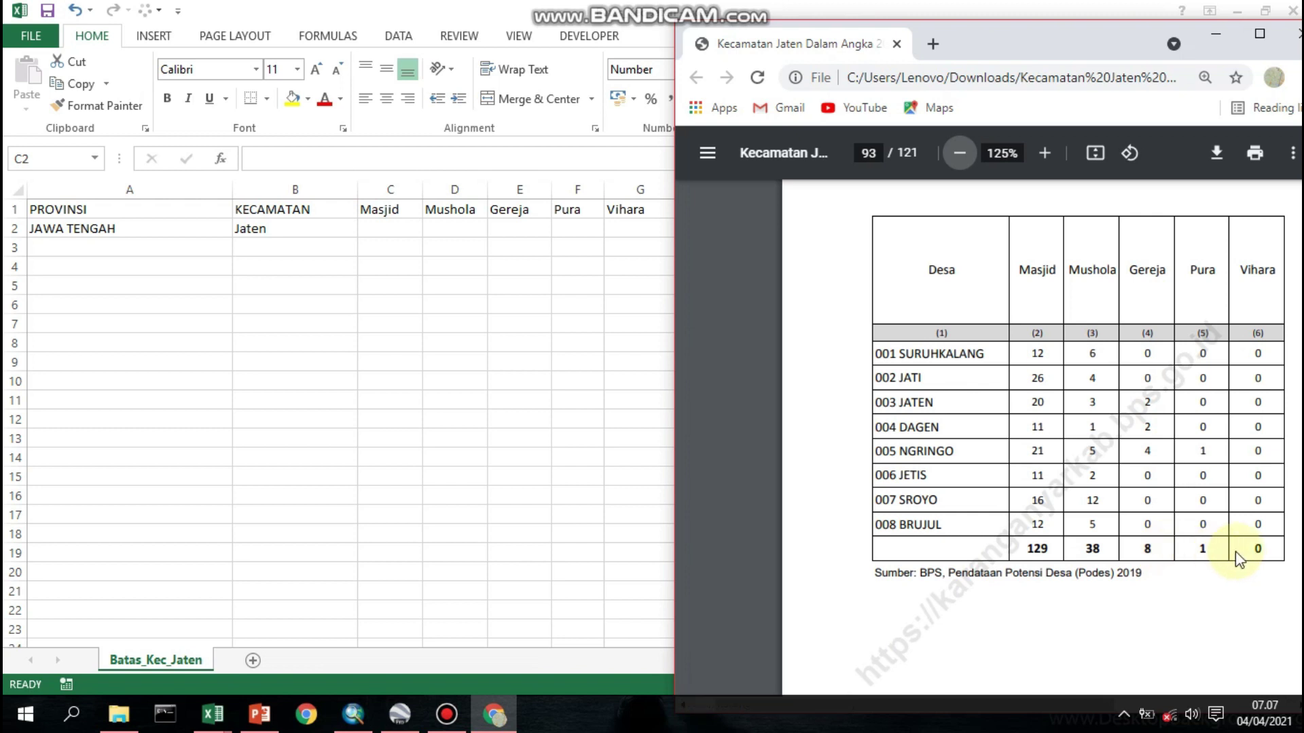
pyautogui.click(387, 233)
pyautogui.write('12')
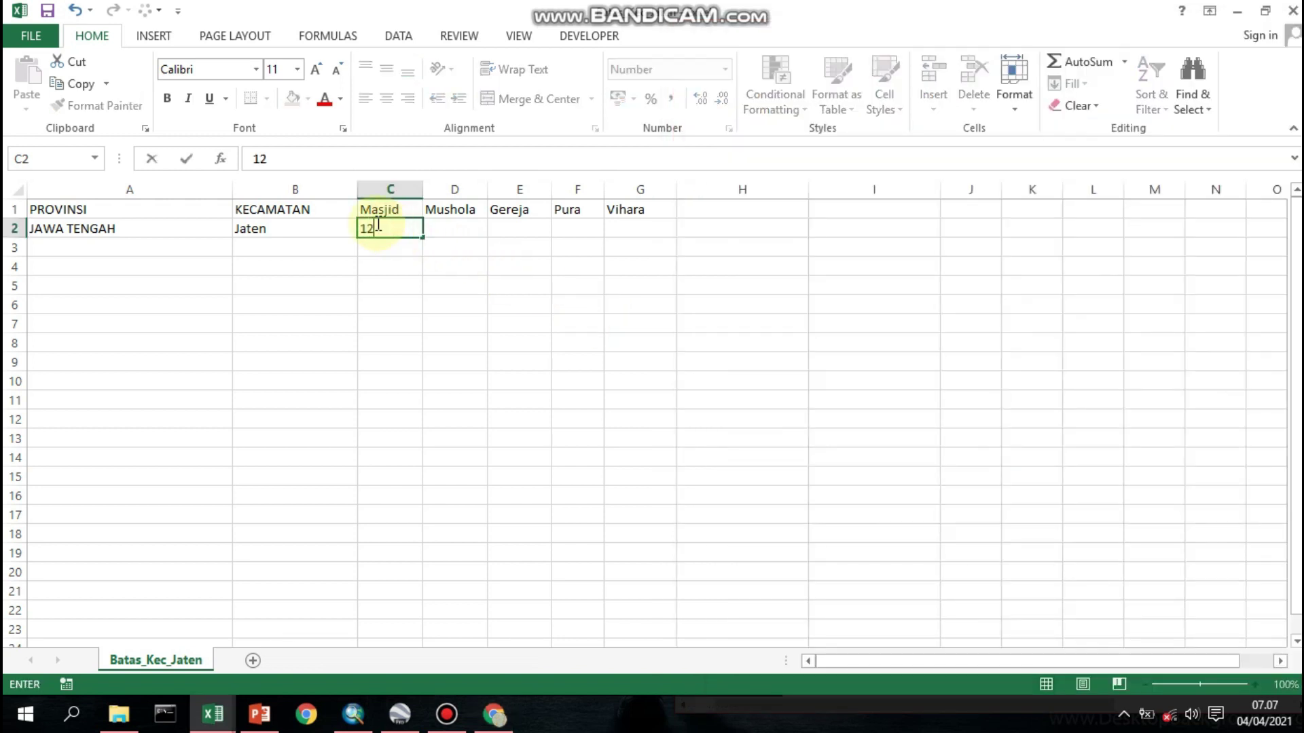
pyautogui.write('9')
pyautogui.press('Tab')
pyautogui.write('38')
pyautogui.press('Tab')
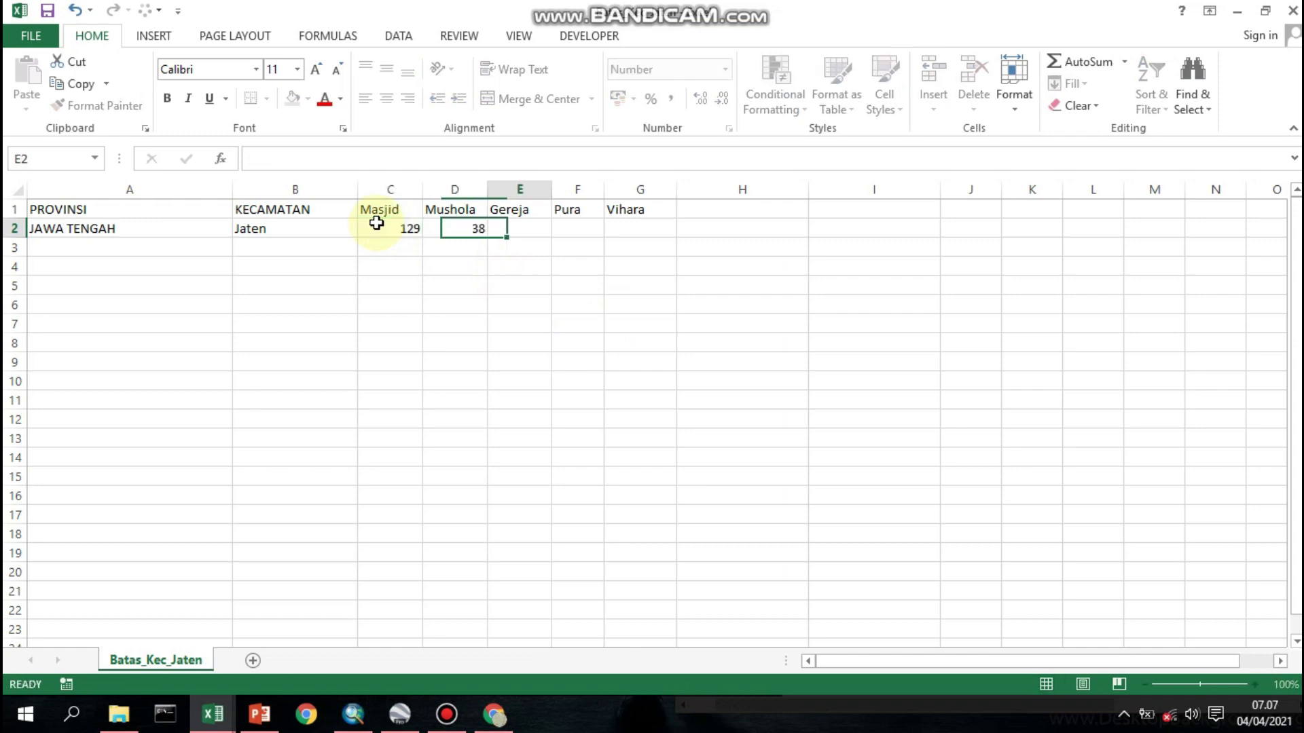
pyautogui.write('8')
pyautogui.write('1')
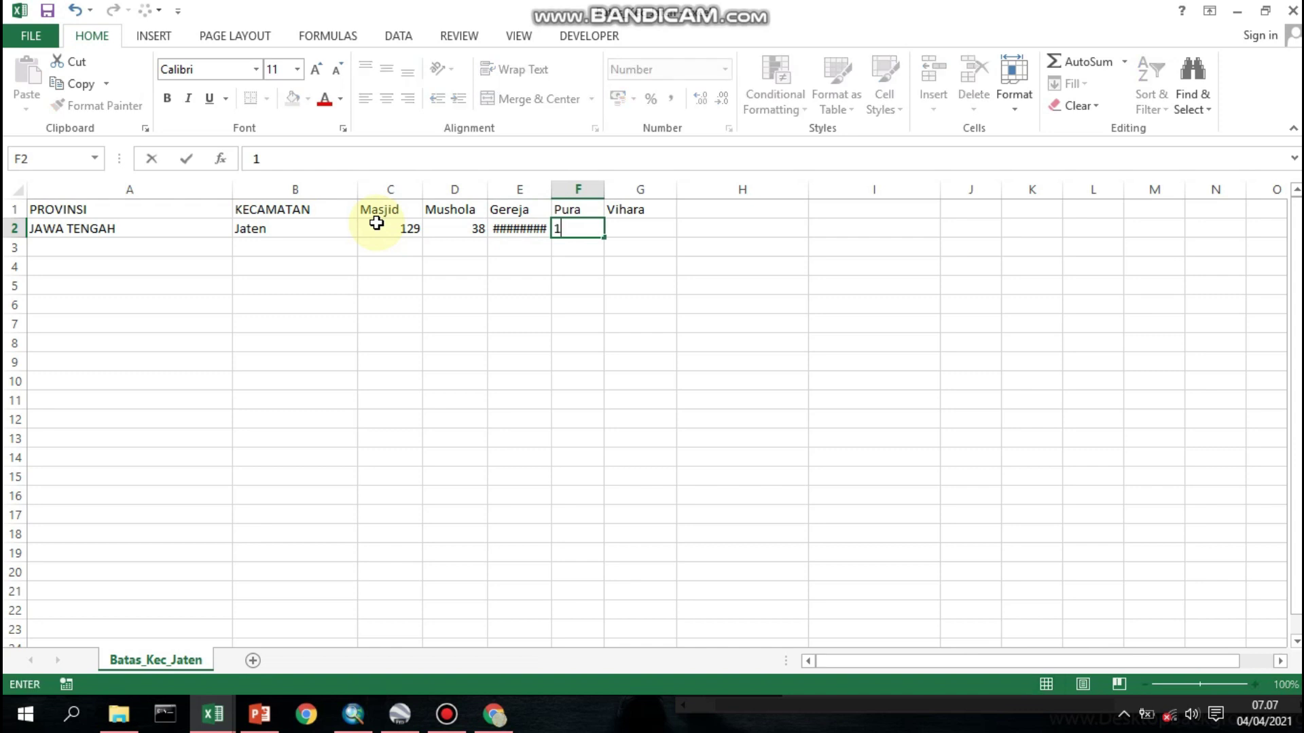
pyautogui.press('Tab')
pyautogui.write('0')
# Set the number format of the Gereja value in E2 to General and bring up the Kecamatan Jaten Dalam Angka PDF in Chrome
pyautogui.click(497, 231)
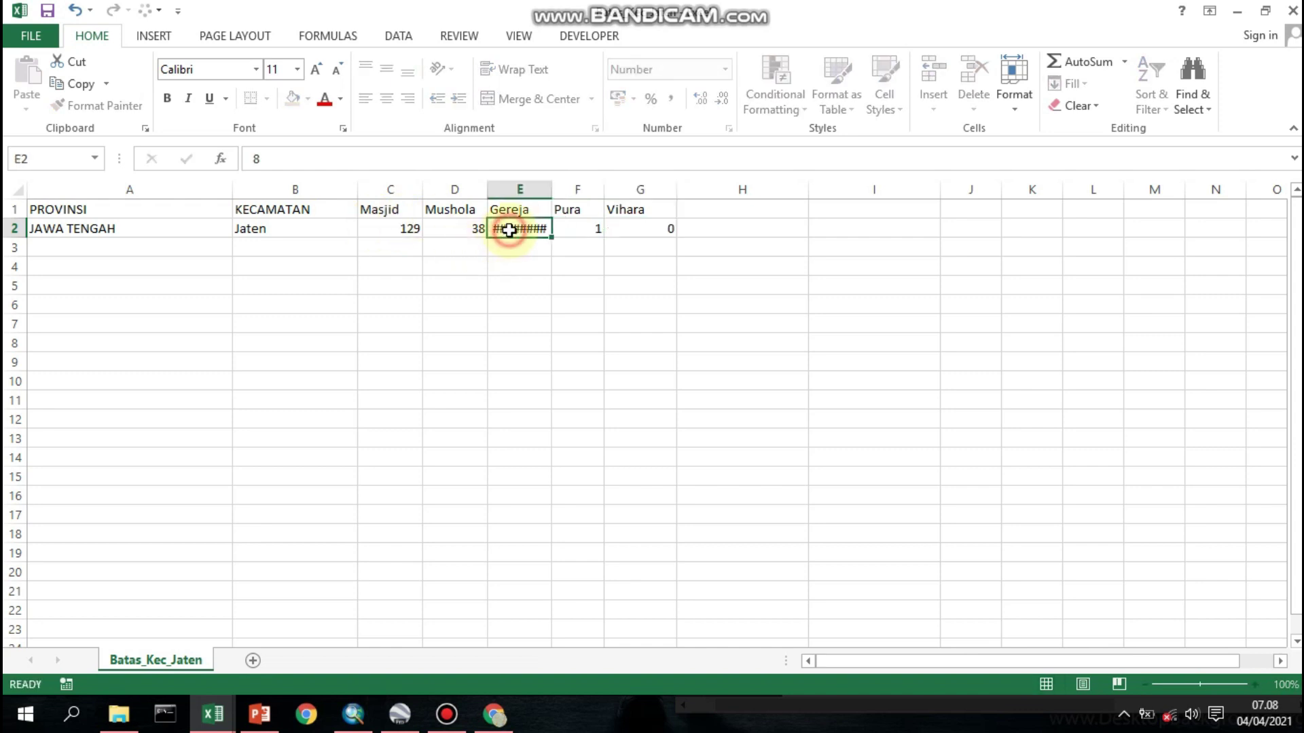
pyautogui.click(724, 68)
pyautogui.click(706, 95)
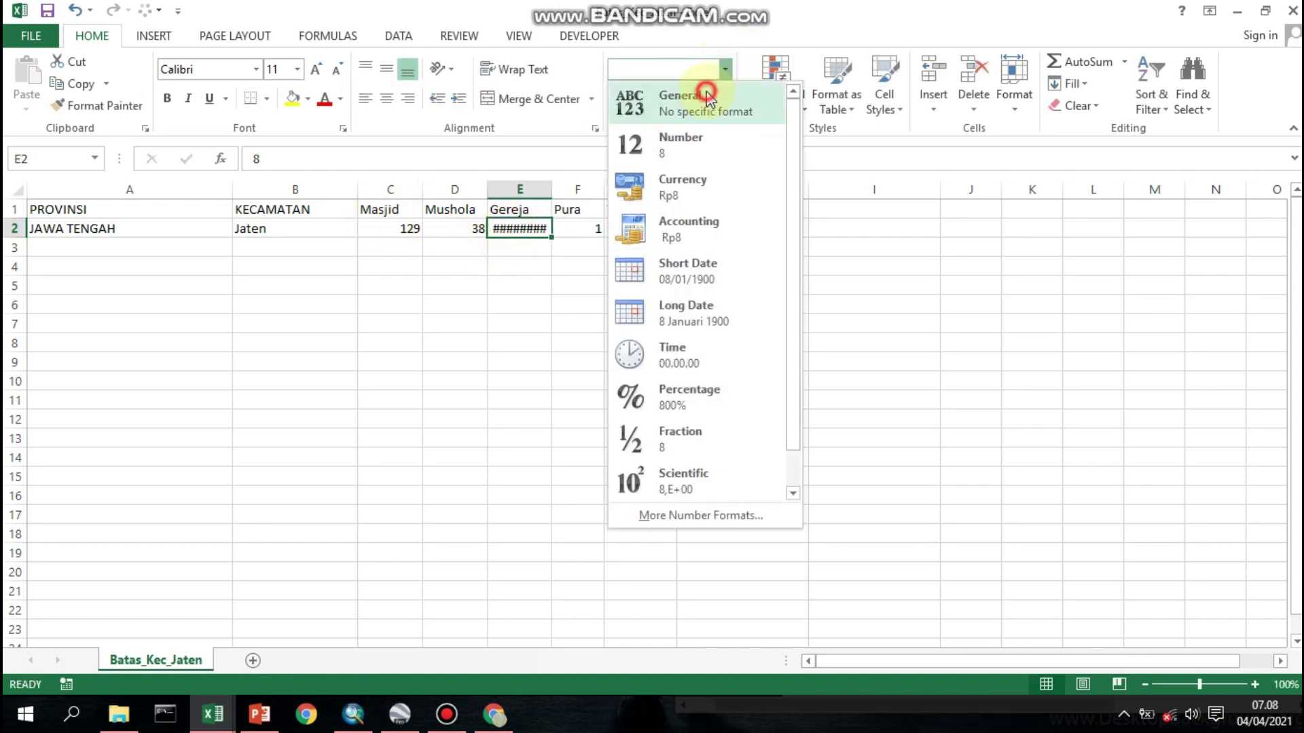
pyautogui.click(498, 724)
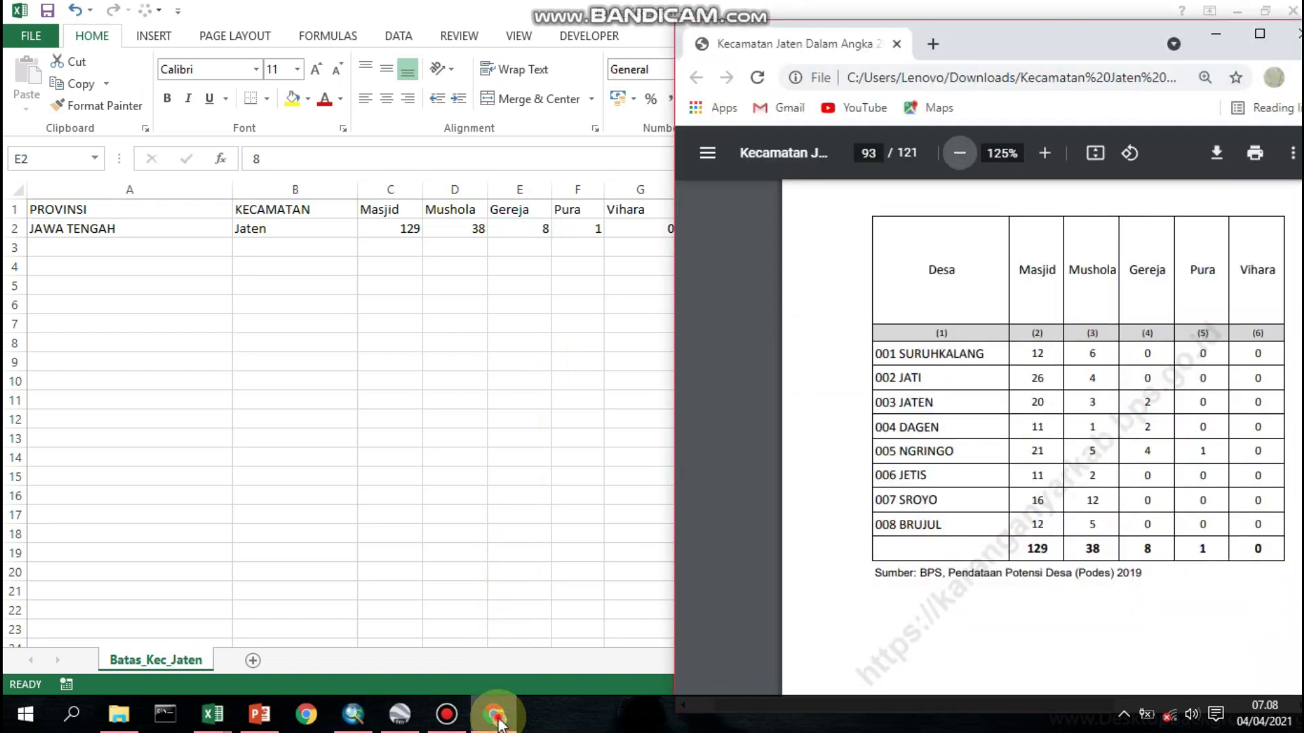
# Save the Jaten district table as a CSV (Comma delimited) file named Sederhana in the Praktikum Kartem folder
pyautogui.click(497, 721)
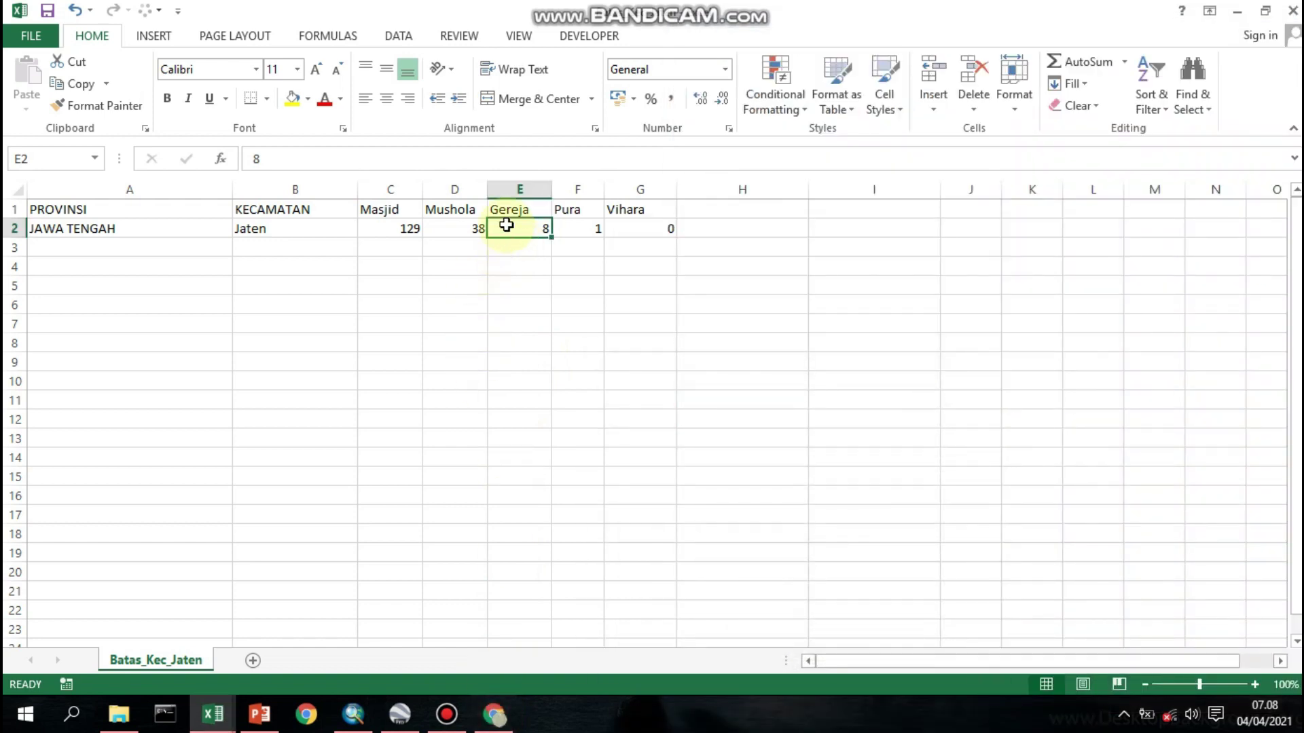
pyautogui.click(30, 36)
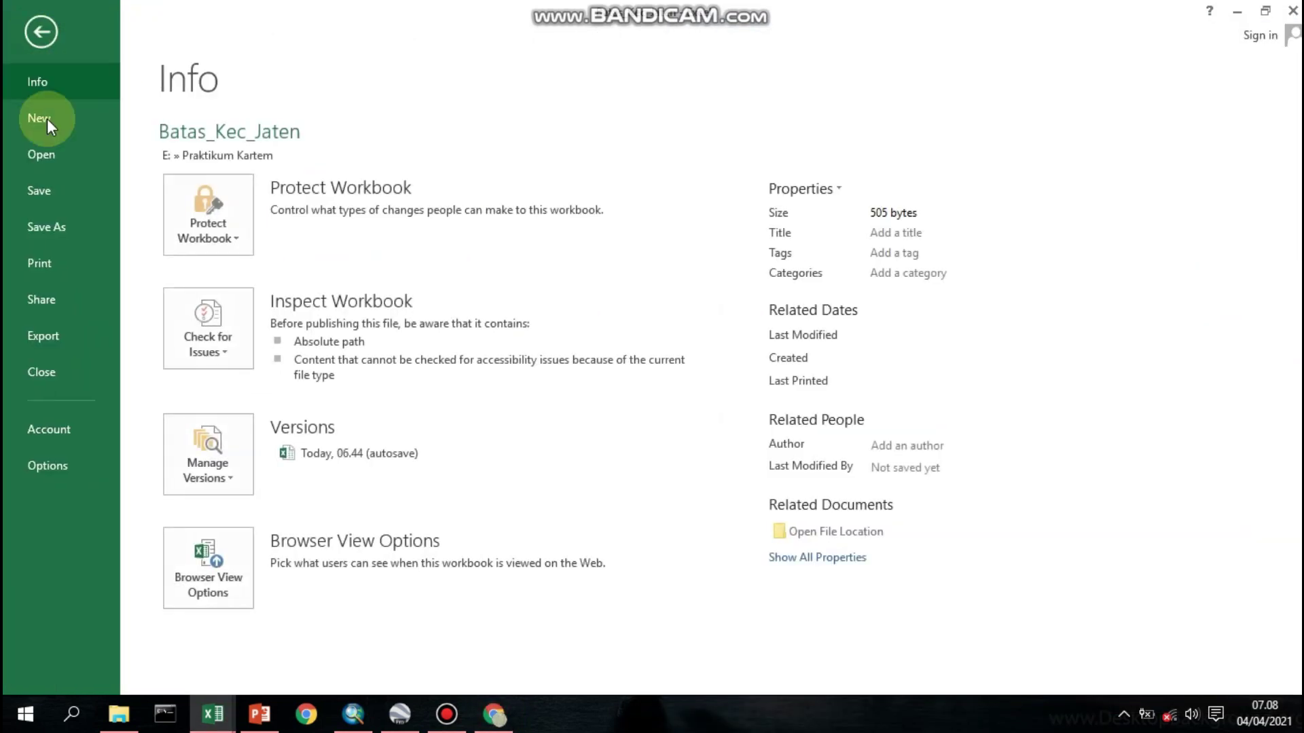
pyautogui.click(61, 224)
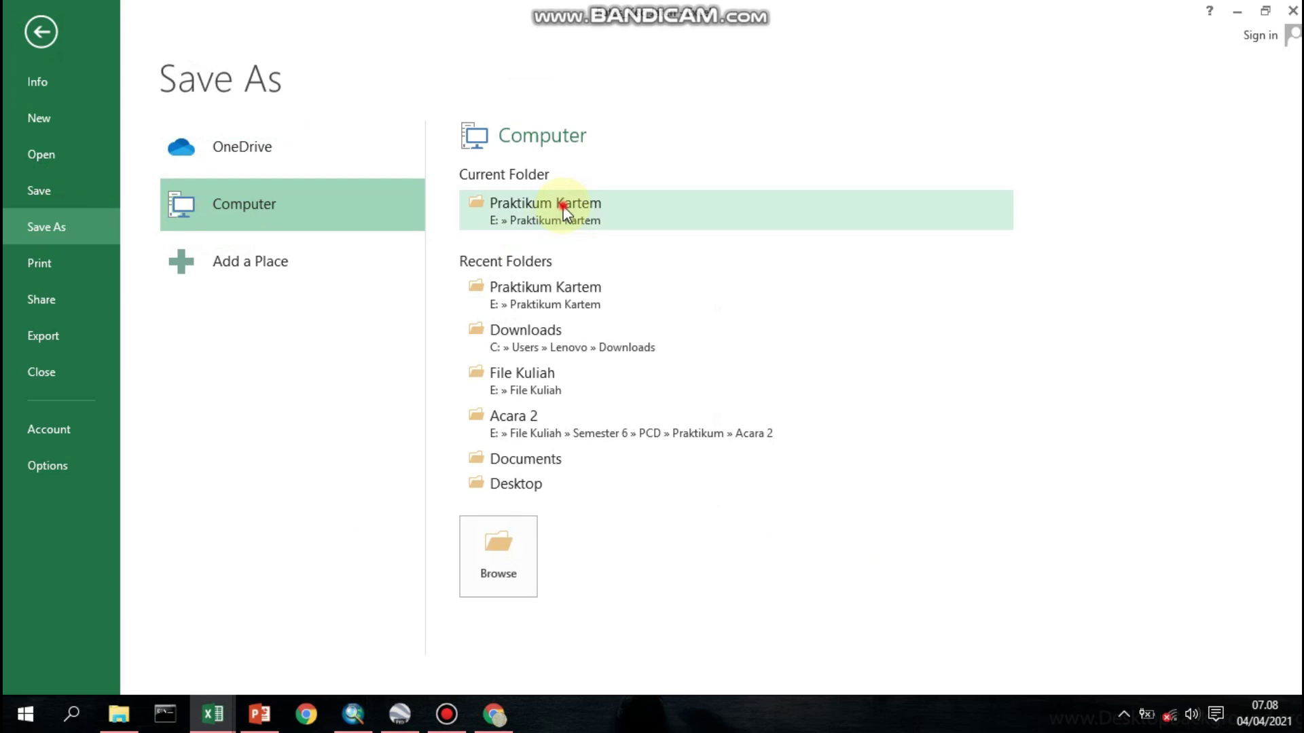
pyautogui.click(564, 212)
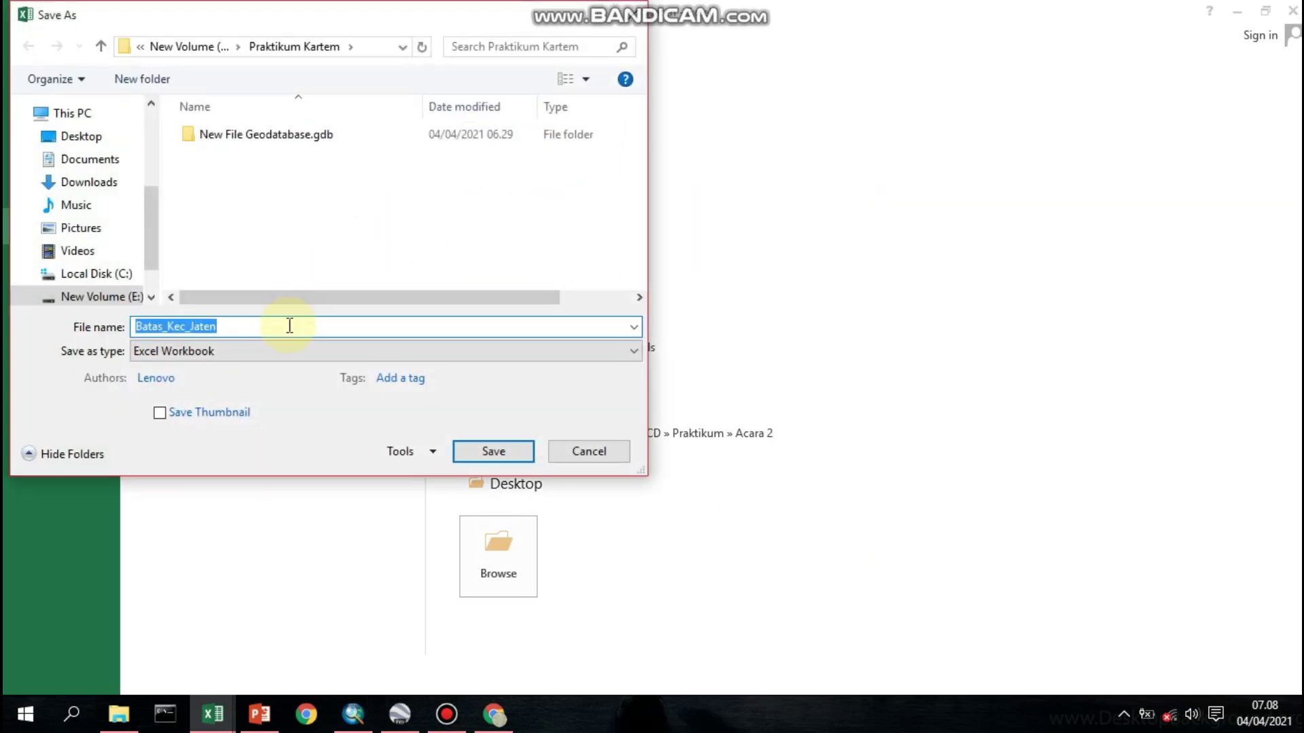
pyautogui.write('Sederhana')
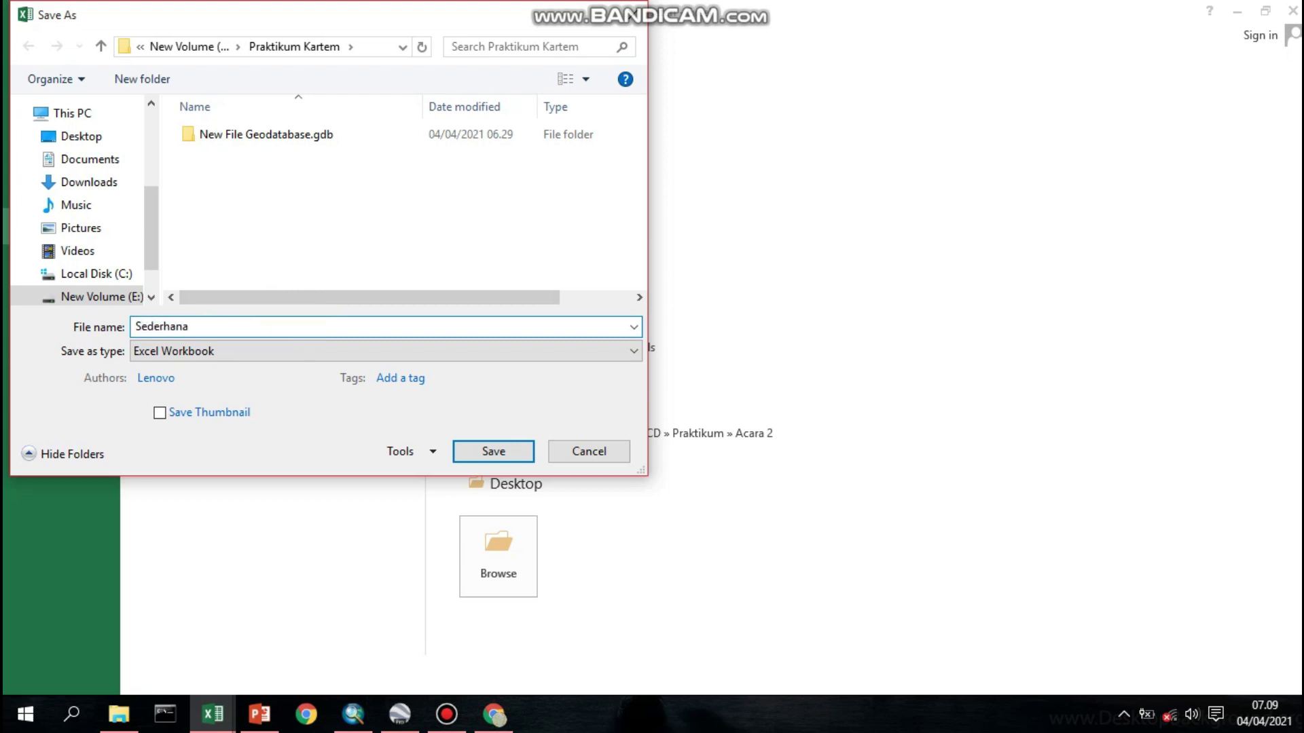
pyautogui.click(306, 353)
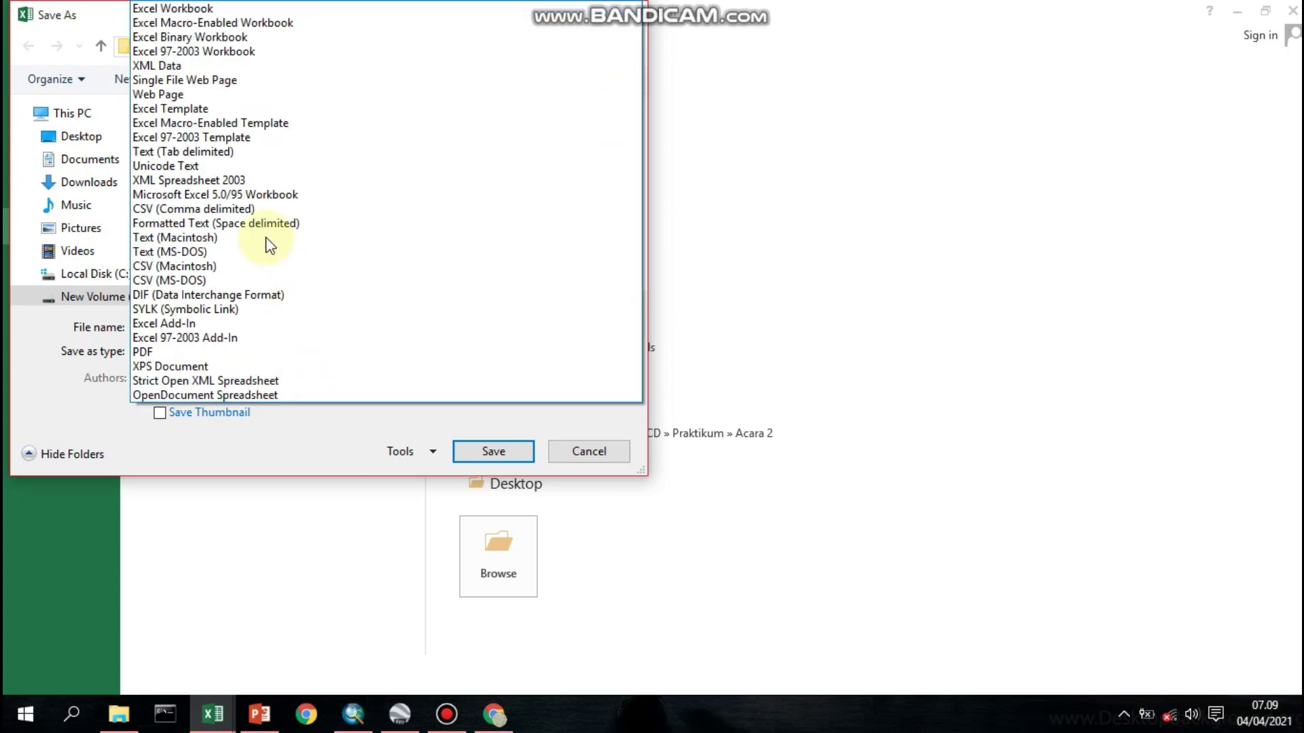
pyautogui.click(261, 206)
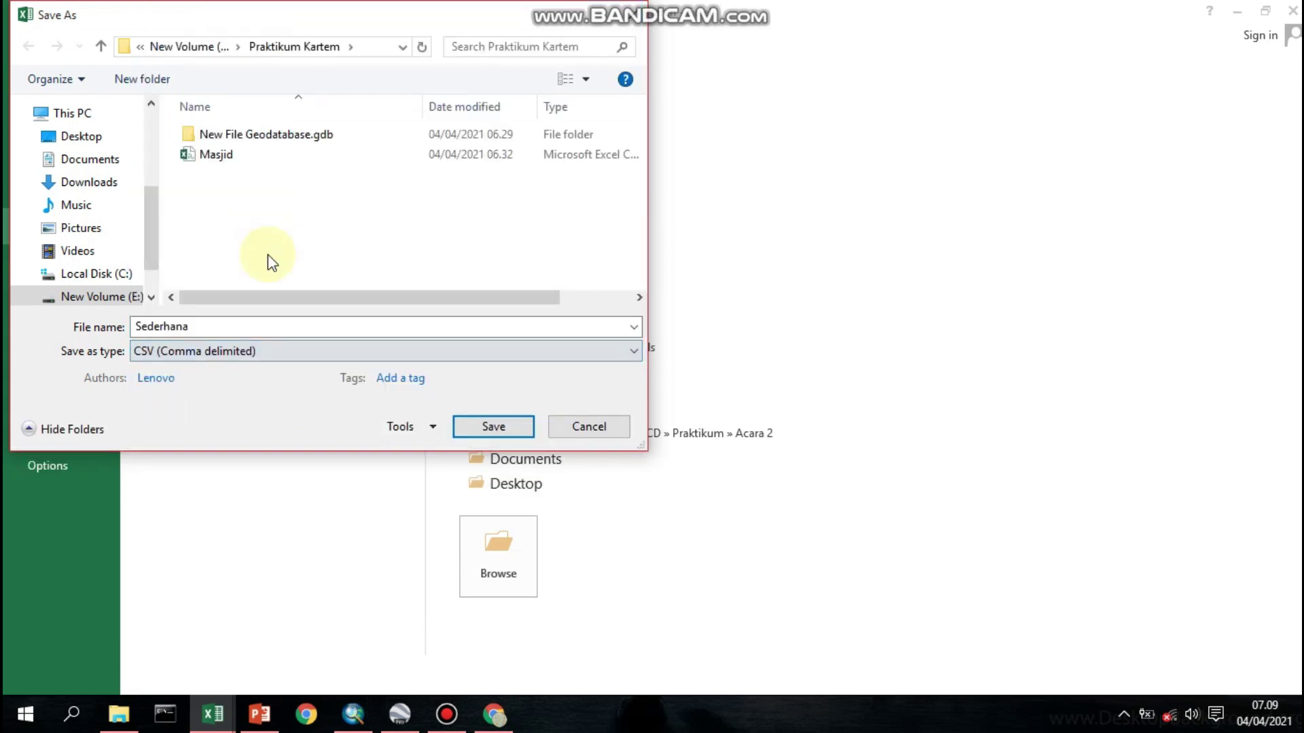
pyautogui.click(494, 426)
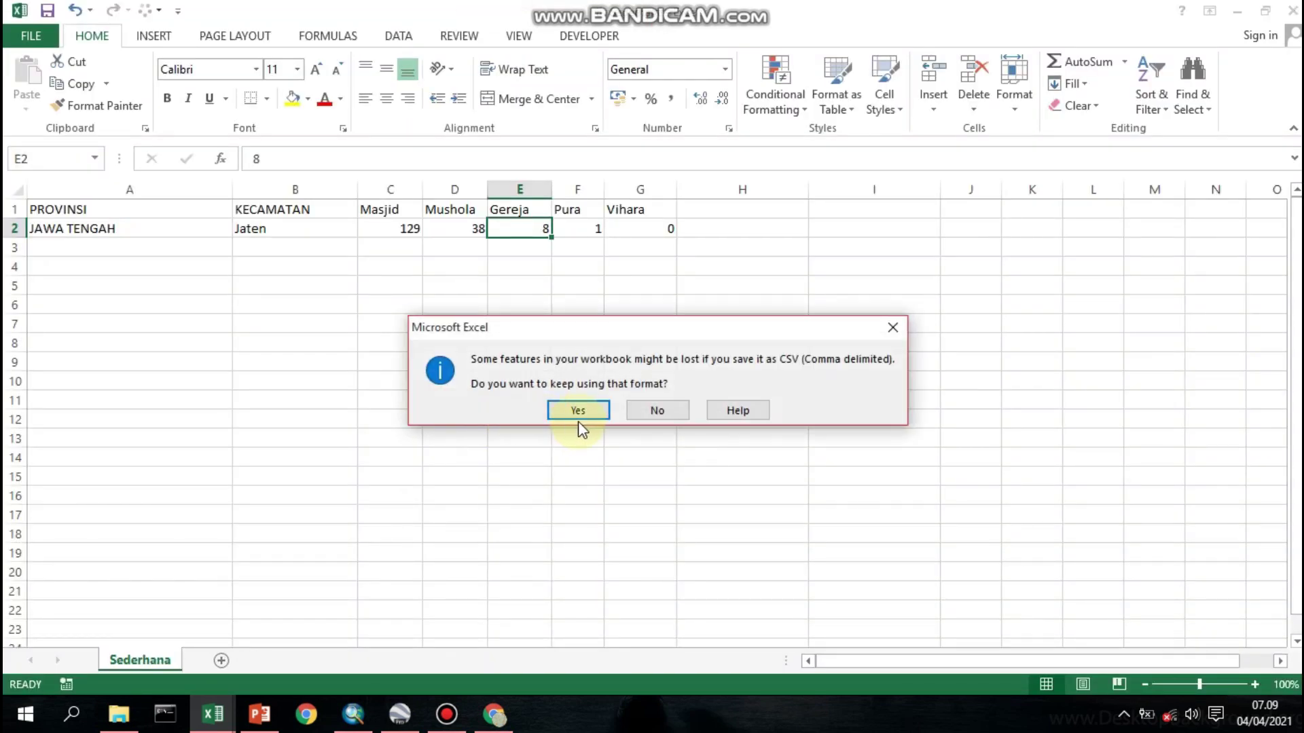
pyautogui.click(578, 411)
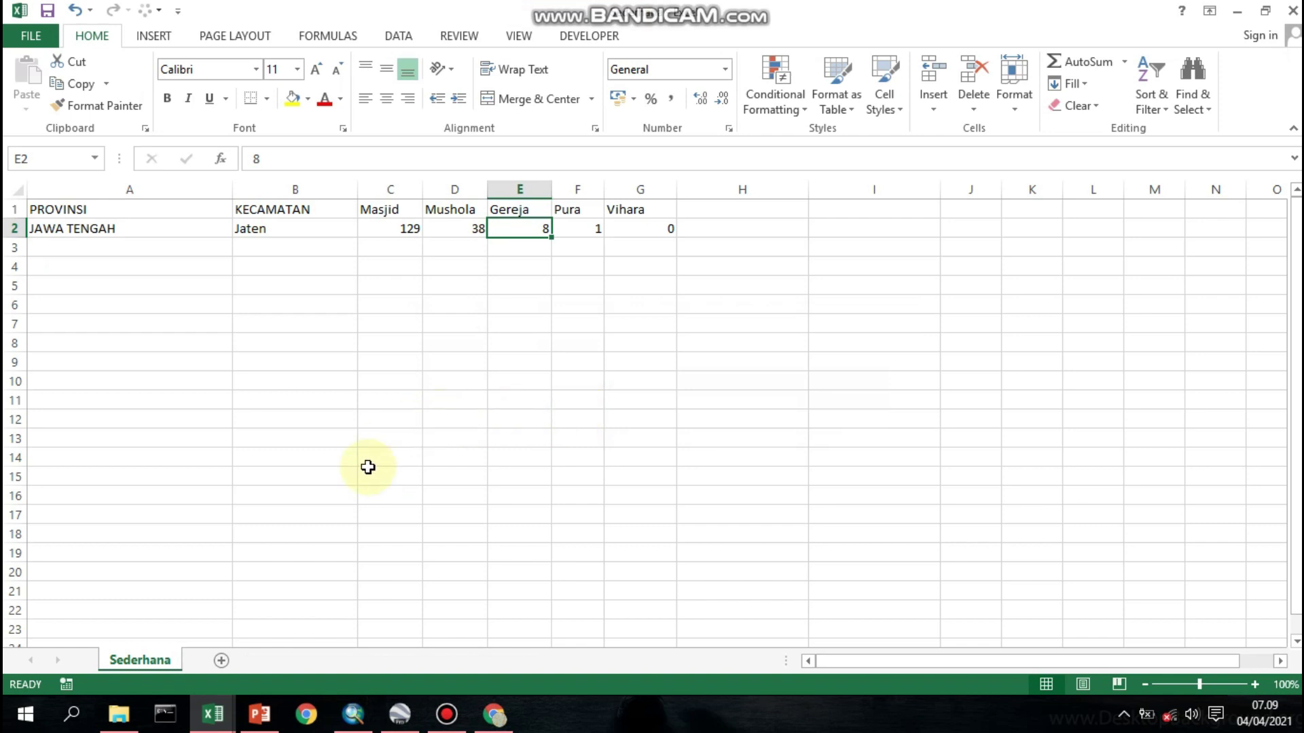
# Open the Batas_Desa_Jaten DBF table from the Praktikum Kartem folder in Excel
pyautogui.click(119, 713)
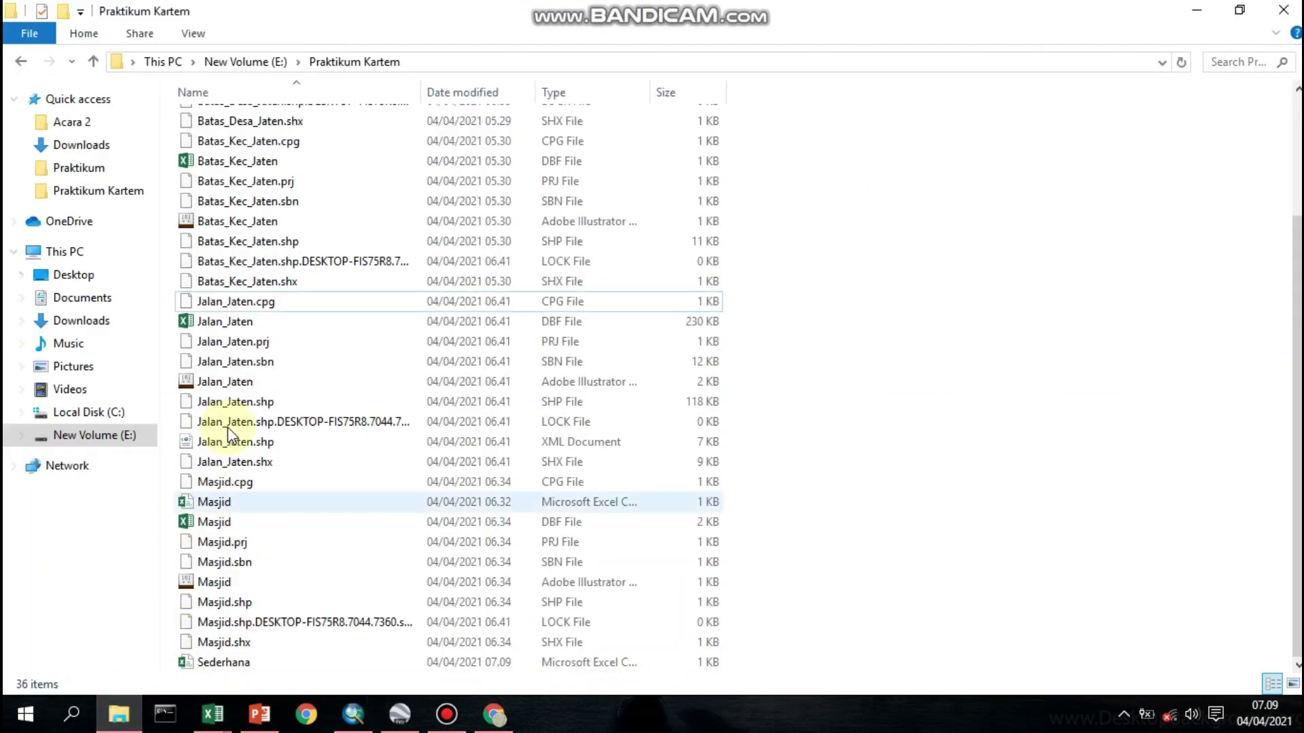
pyautogui.scroll(3, 255, 268)
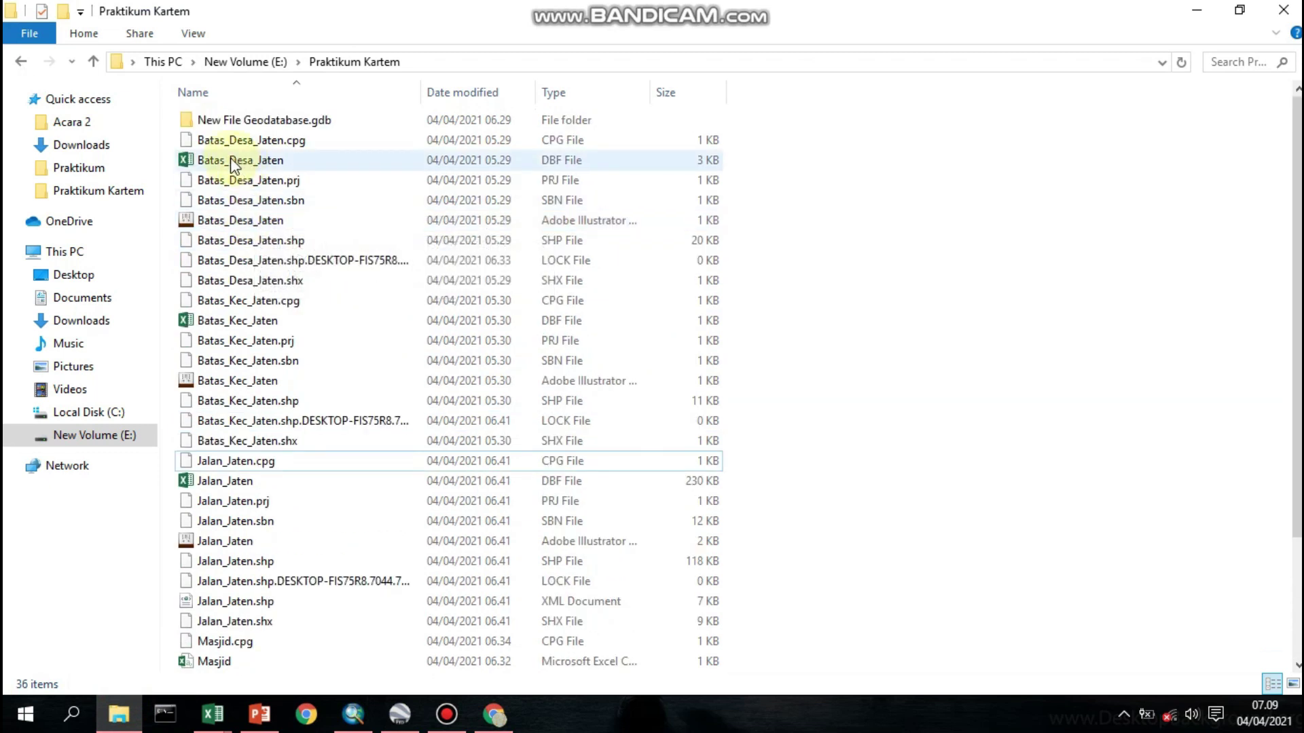
pyautogui.moveTo(231, 158); pyautogui.dragTo(468, 283)
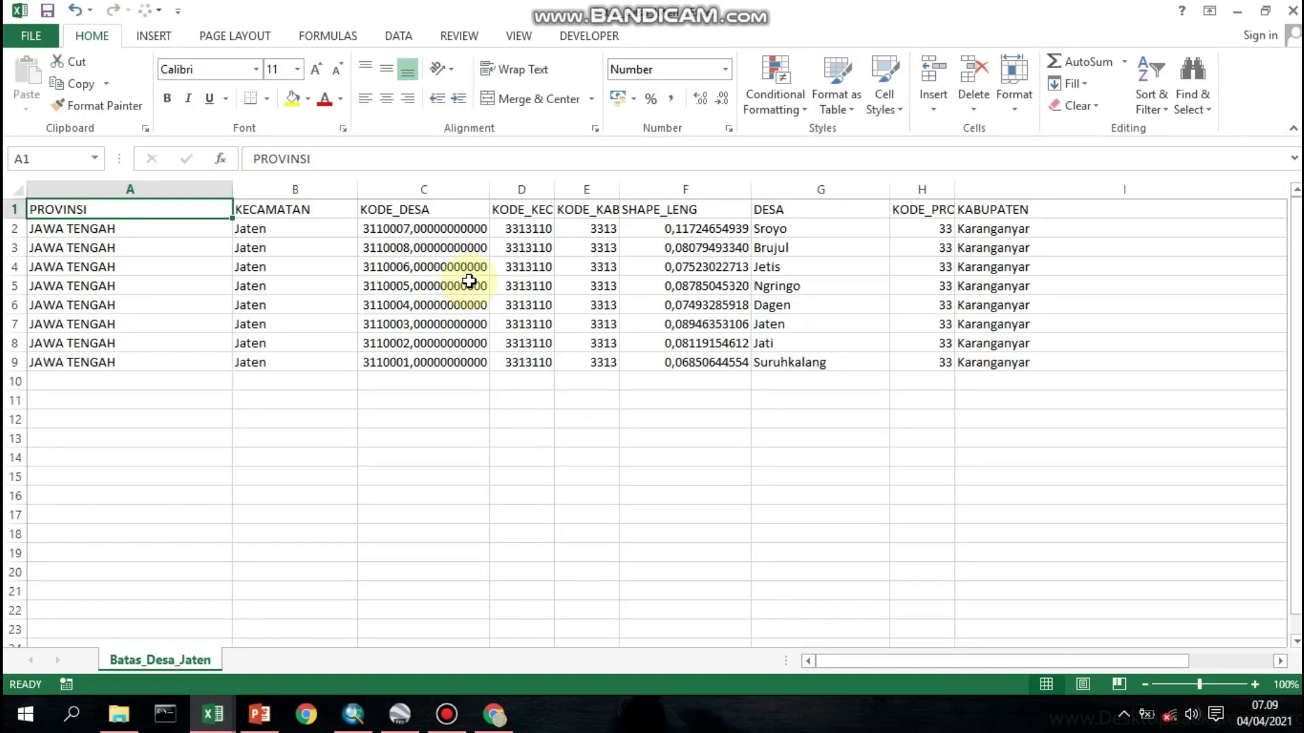
# Clear the columns from KODE_DESA to SHAPE_LENG and everything after DESA, in rows 1 to 9
pyautogui.moveTo(422, 210); pyautogui.dragTo(711, 361)
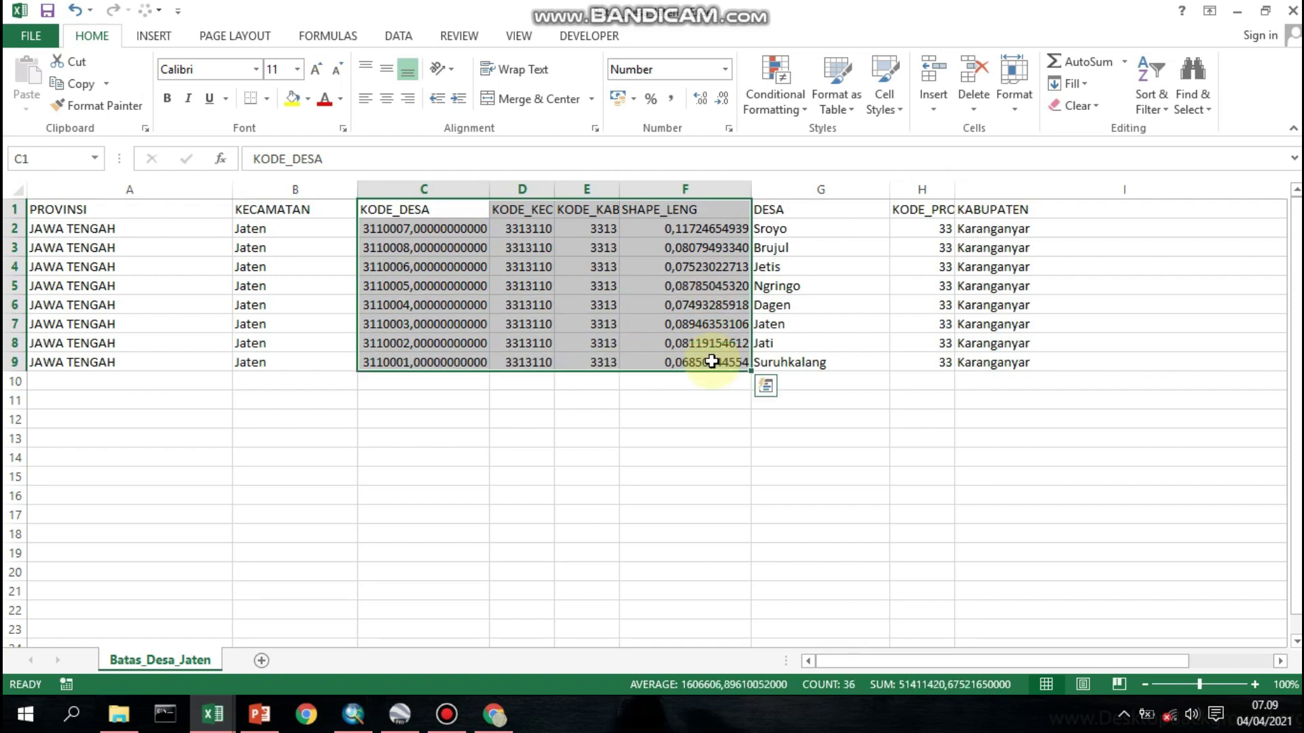
pyautogui.press('Delete')
pyautogui.moveTo(922, 211); pyautogui.dragTo(1194, 359)
pyautogui.press('Delete')
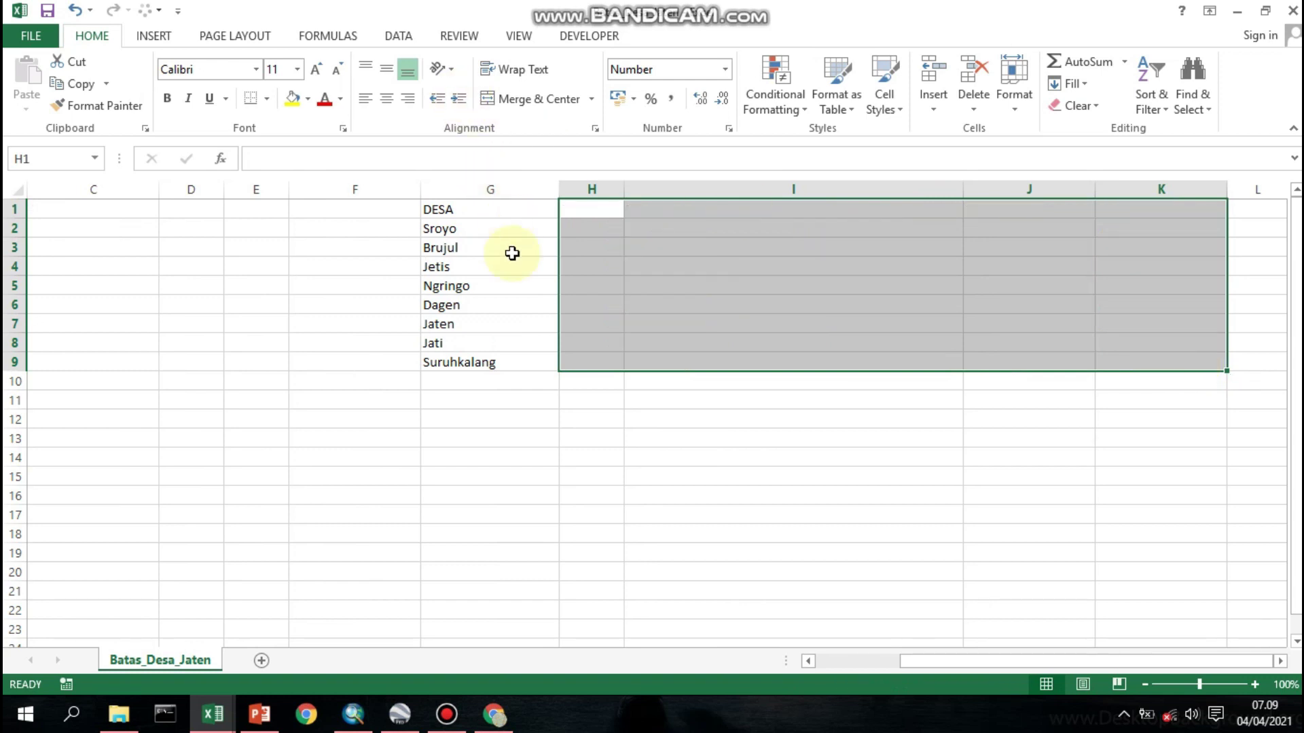
# Move the DESA column with its village names from G1:G9 to C1:C9, beside KECAMATAN
pyautogui.moveTo(532, 212); pyautogui.dragTo(504, 352)
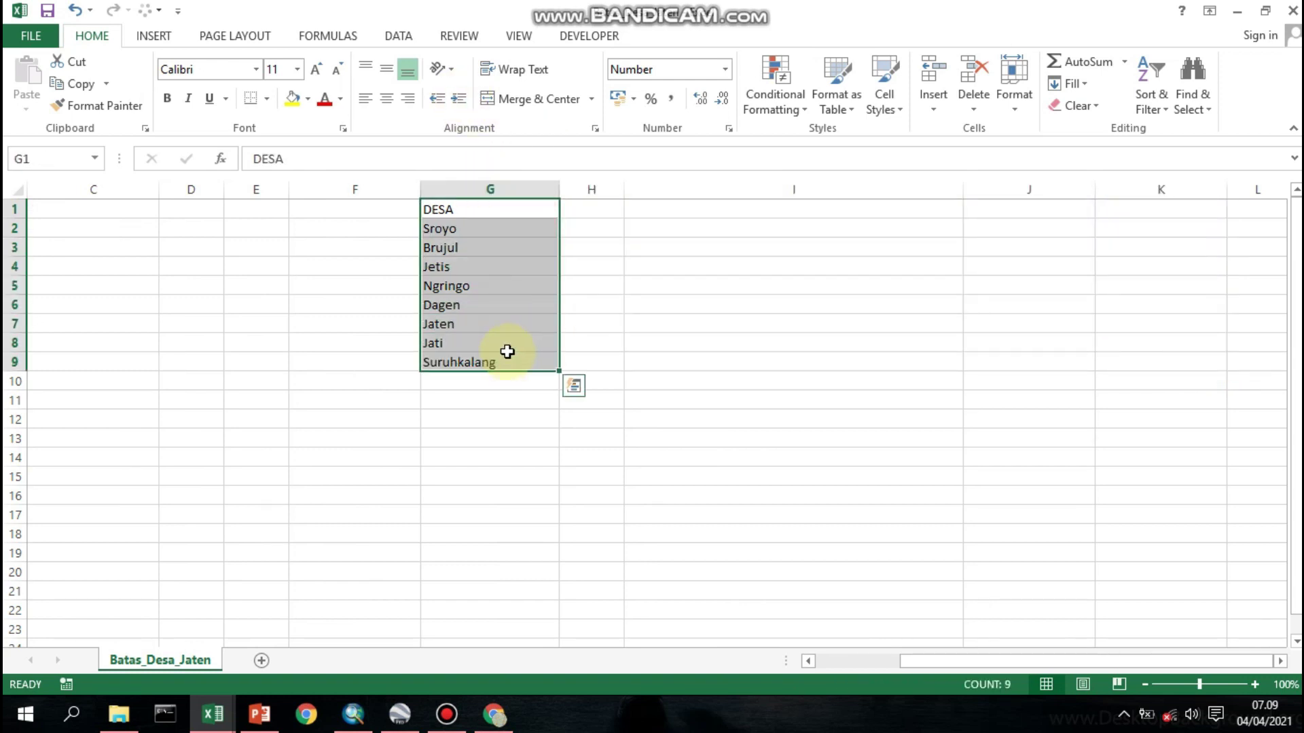
pyautogui.hotkey('ctrl', 'c')
pyautogui.moveTo(925, 662); pyautogui.dragTo(840, 662)
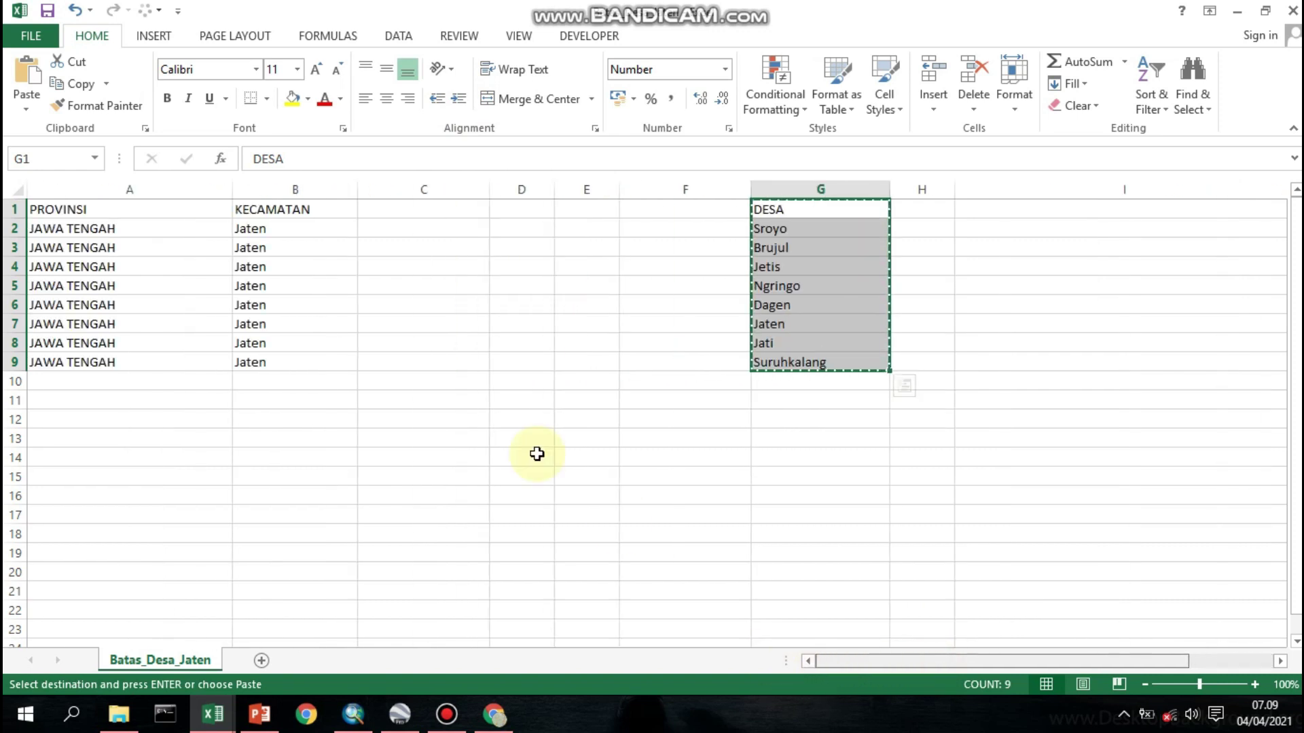
pyautogui.click(432, 218)
pyautogui.hotkey('ctrl', 'v')
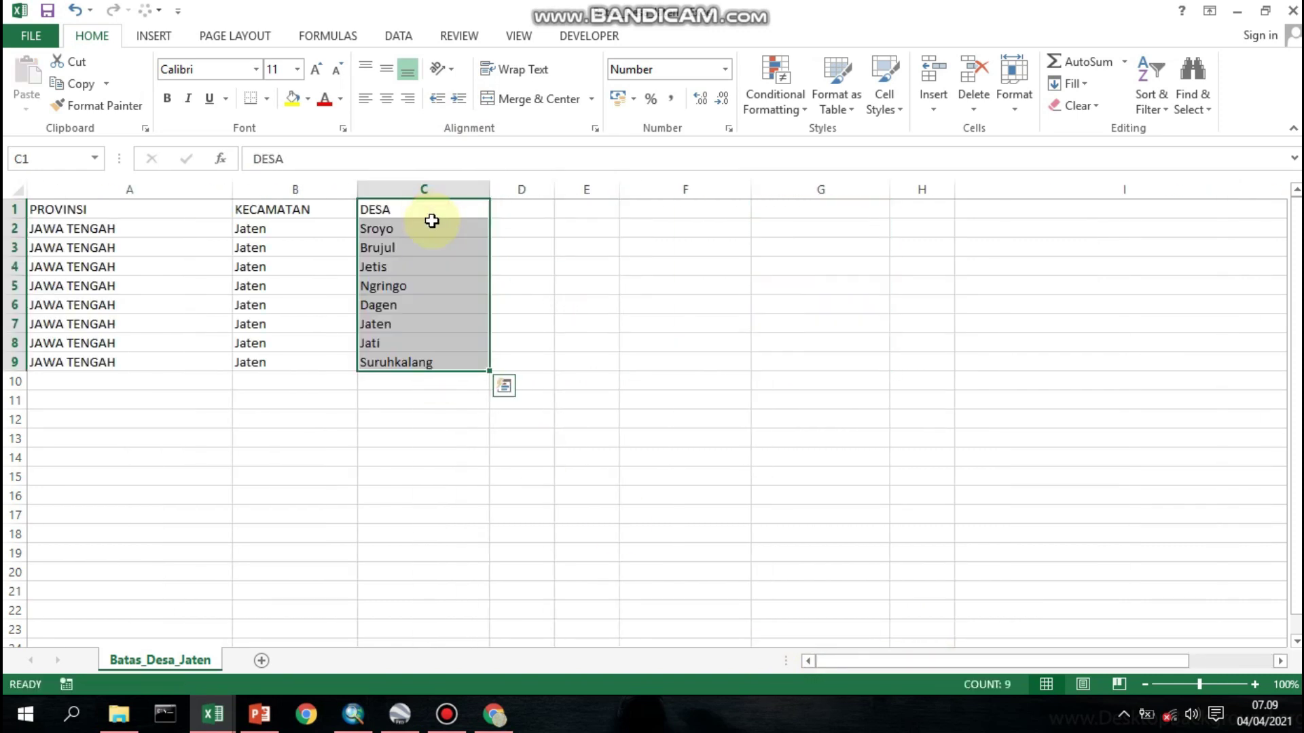
# Paste the villages' Masjid, Mushola, Gereja, Pura and Vihara counts at D1 with columns F and G narrowed, and check them against the PDF in Chrome
pyautogui.click(506, 211)
pyautogui.hotkey('ctrl', 'v')
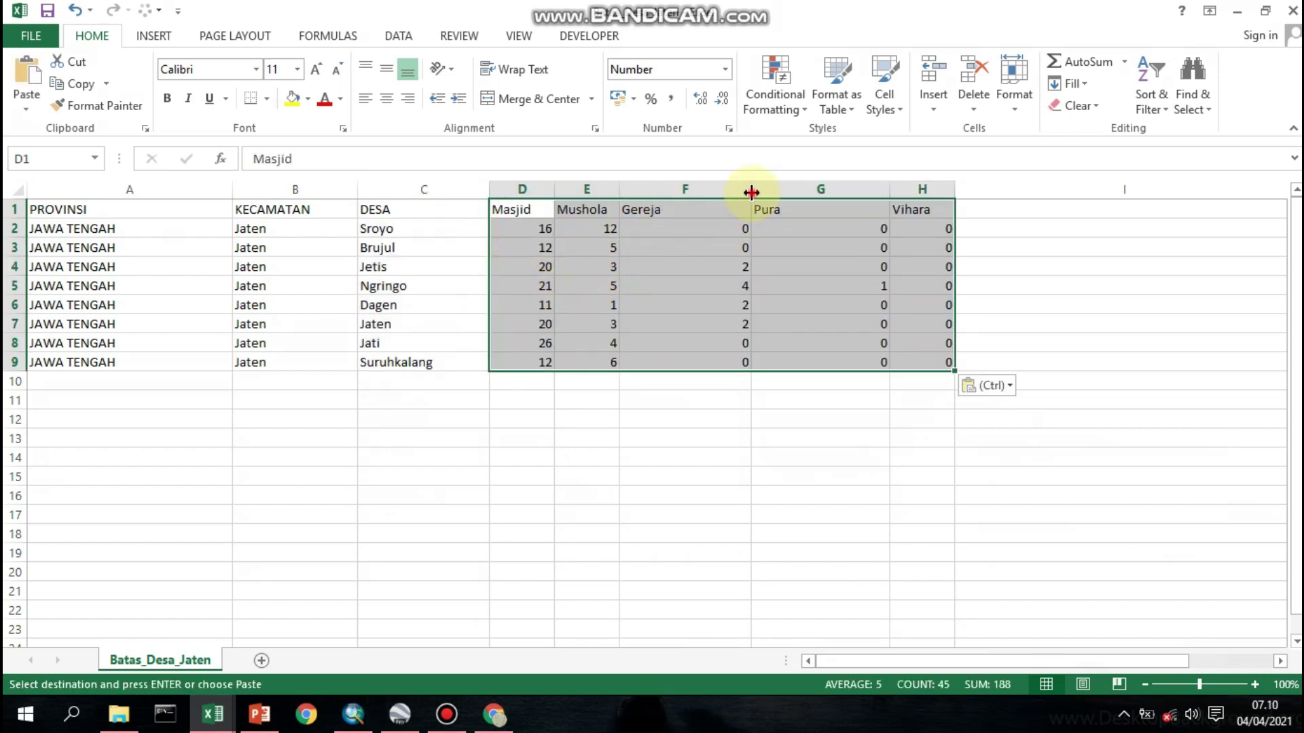
pyautogui.moveTo(751, 192); pyautogui.dragTo(683, 192)
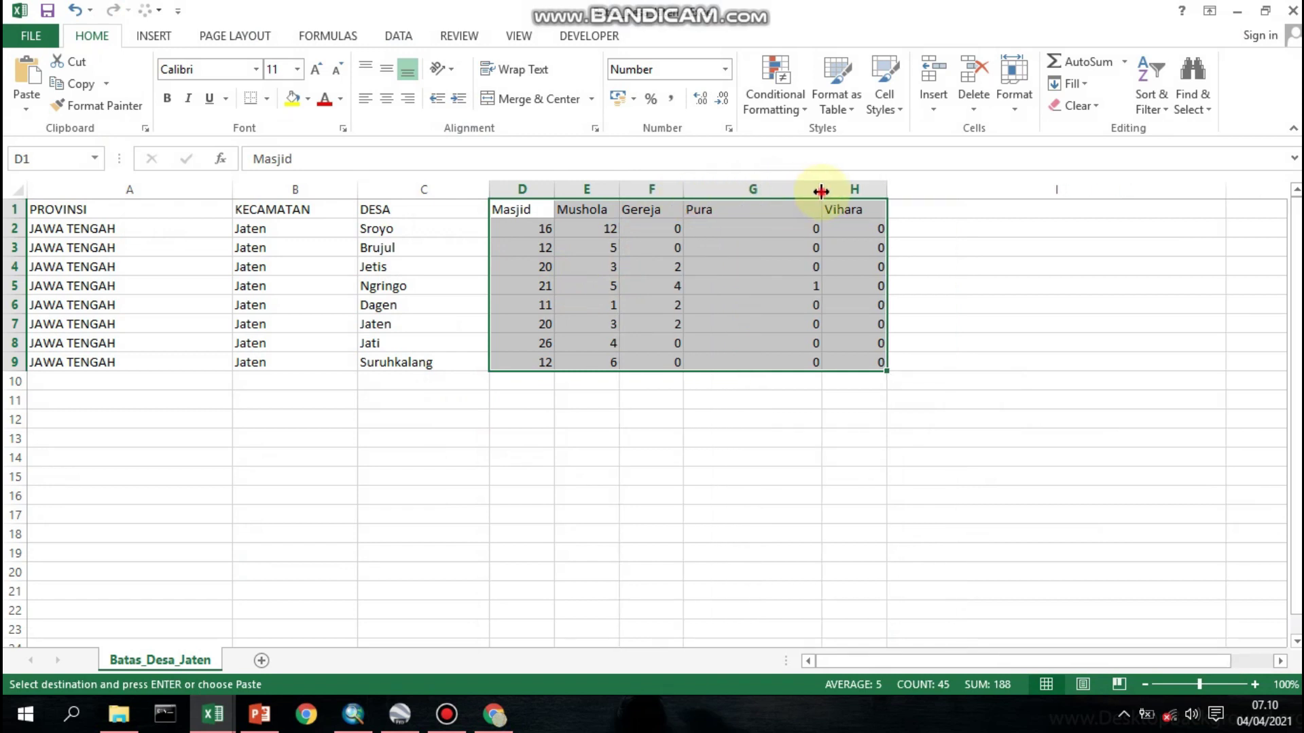
pyautogui.moveTo(821, 191)
pyautogui.mouseDown()
pyautogui.moveTo(748, 197)
pyautogui.moveTo(798, 194)
pyautogui.mouseUp()
pyautogui.click(494, 716)
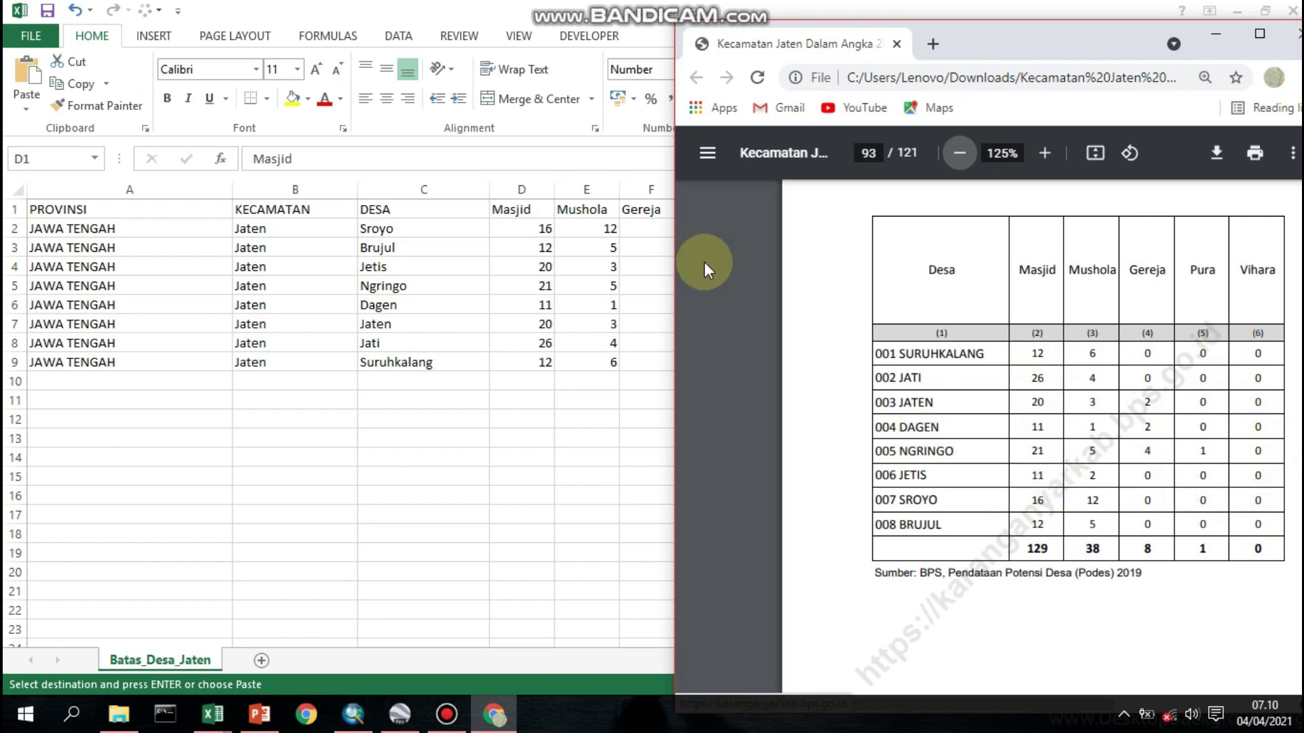
pyautogui.click(543, 210)
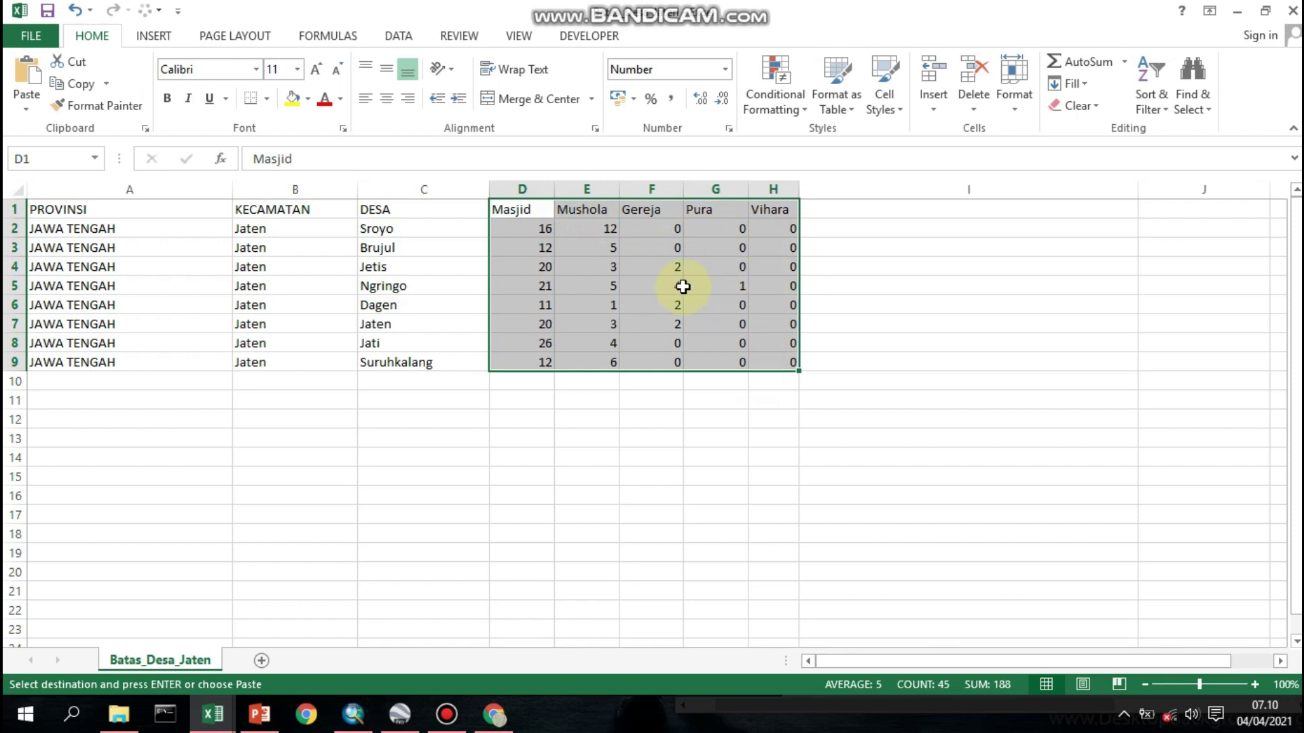
# Save the village table as a CSV (Comma delimited) file named Campuran in the Praktikum Kartem folder
pyautogui.click(11, 37)
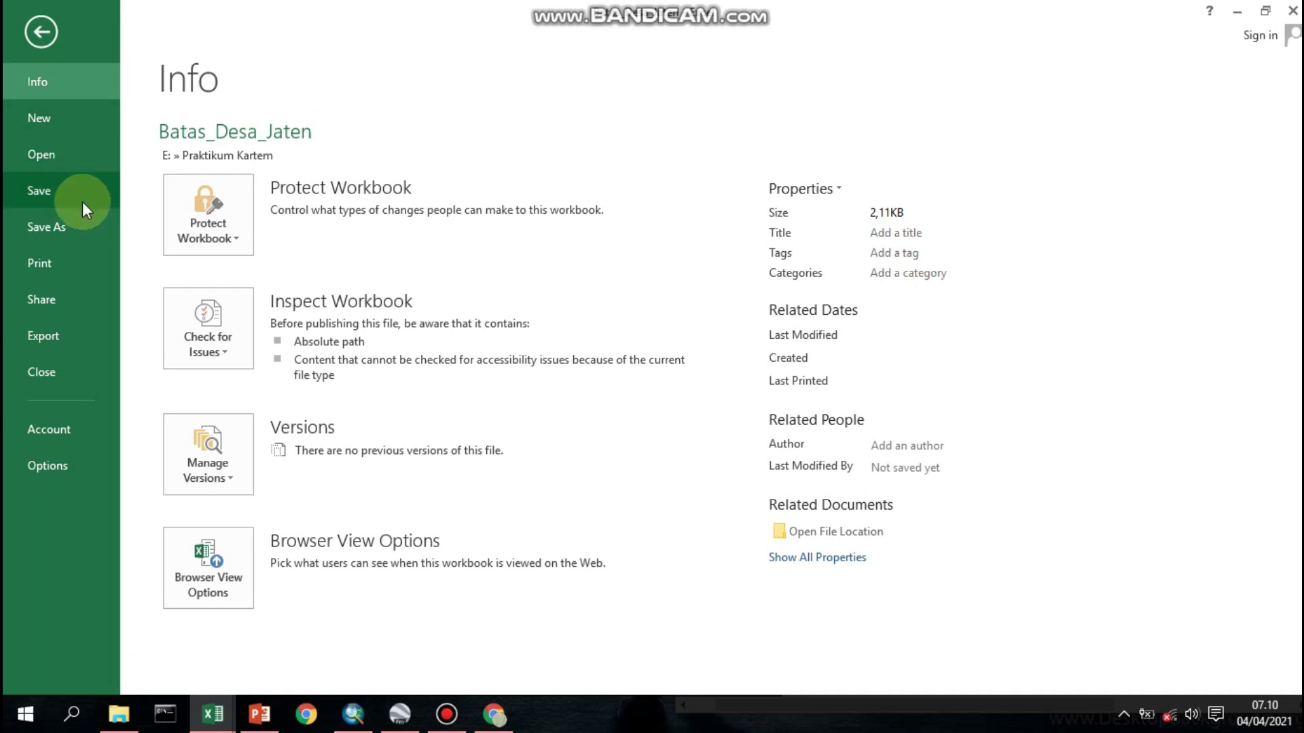
pyautogui.click(83, 219)
pyautogui.click(536, 217)
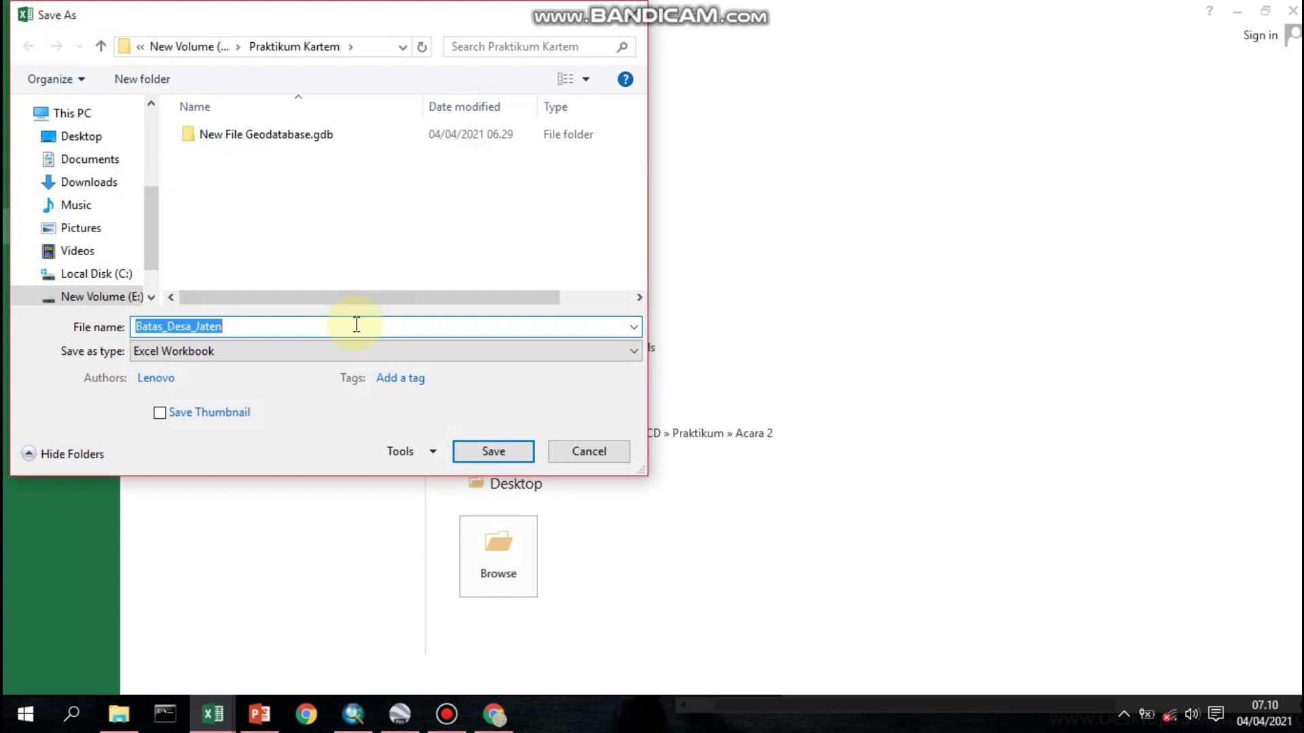
pyautogui.write('Campuran')
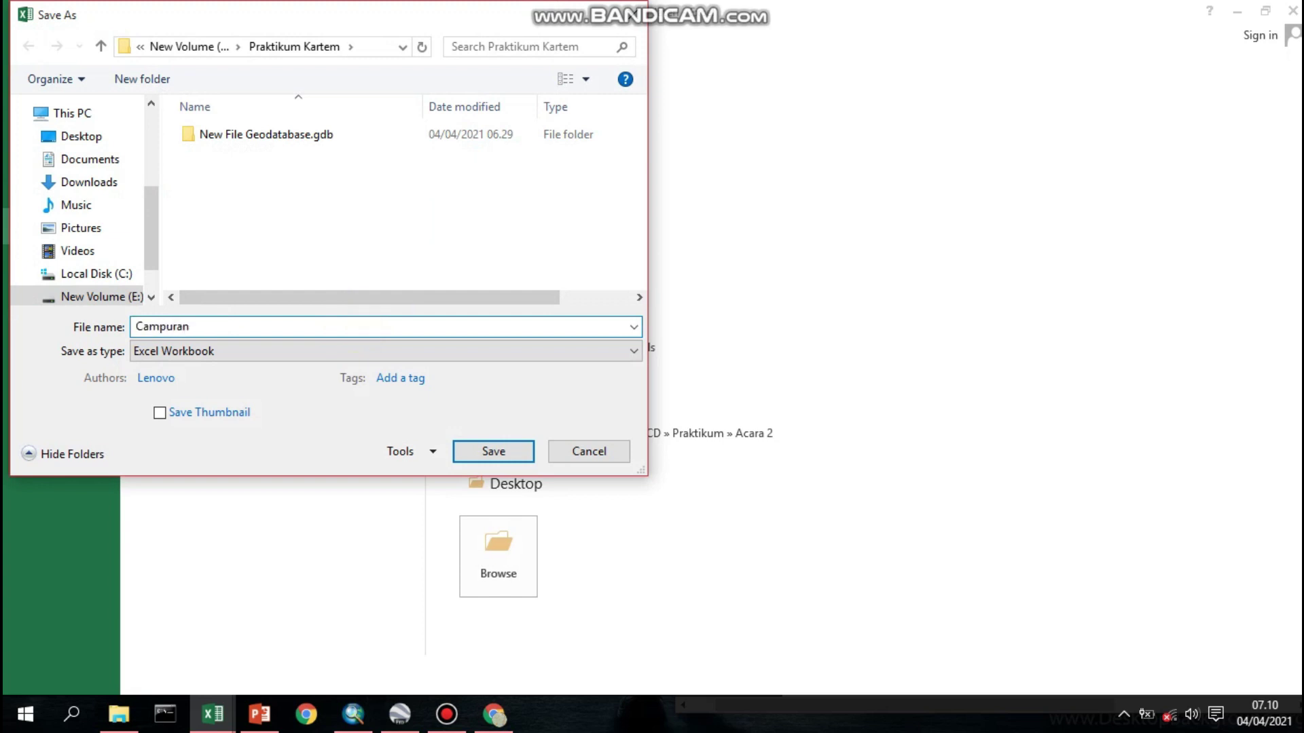
pyautogui.click(265, 350)
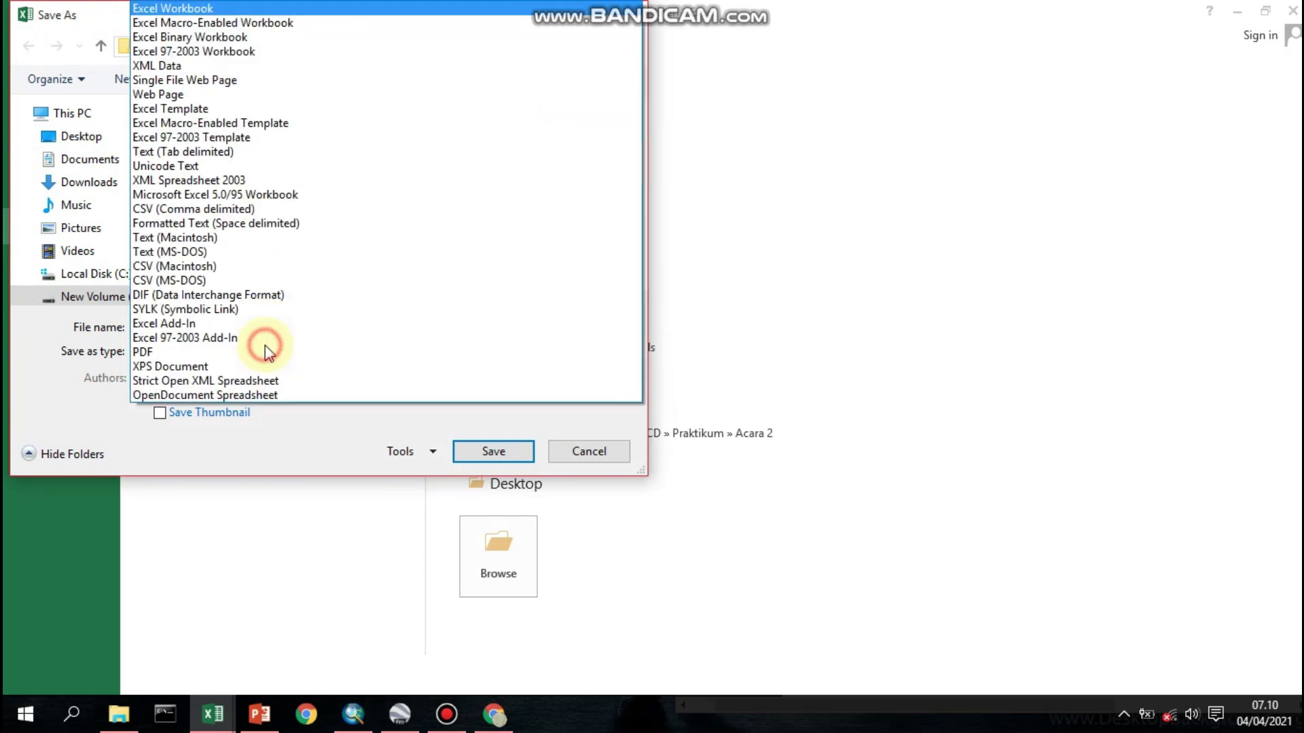
pyautogui.click(256, 208)
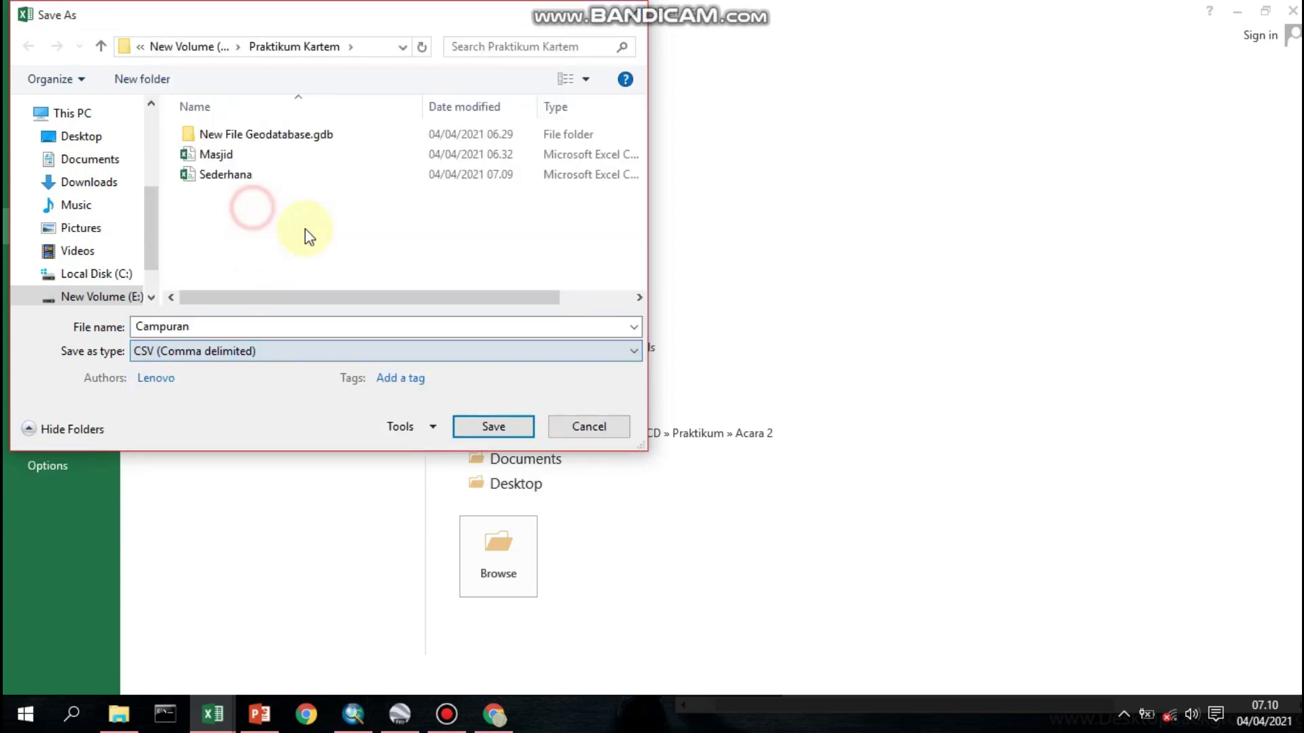
pyautogui.click(494, 428)
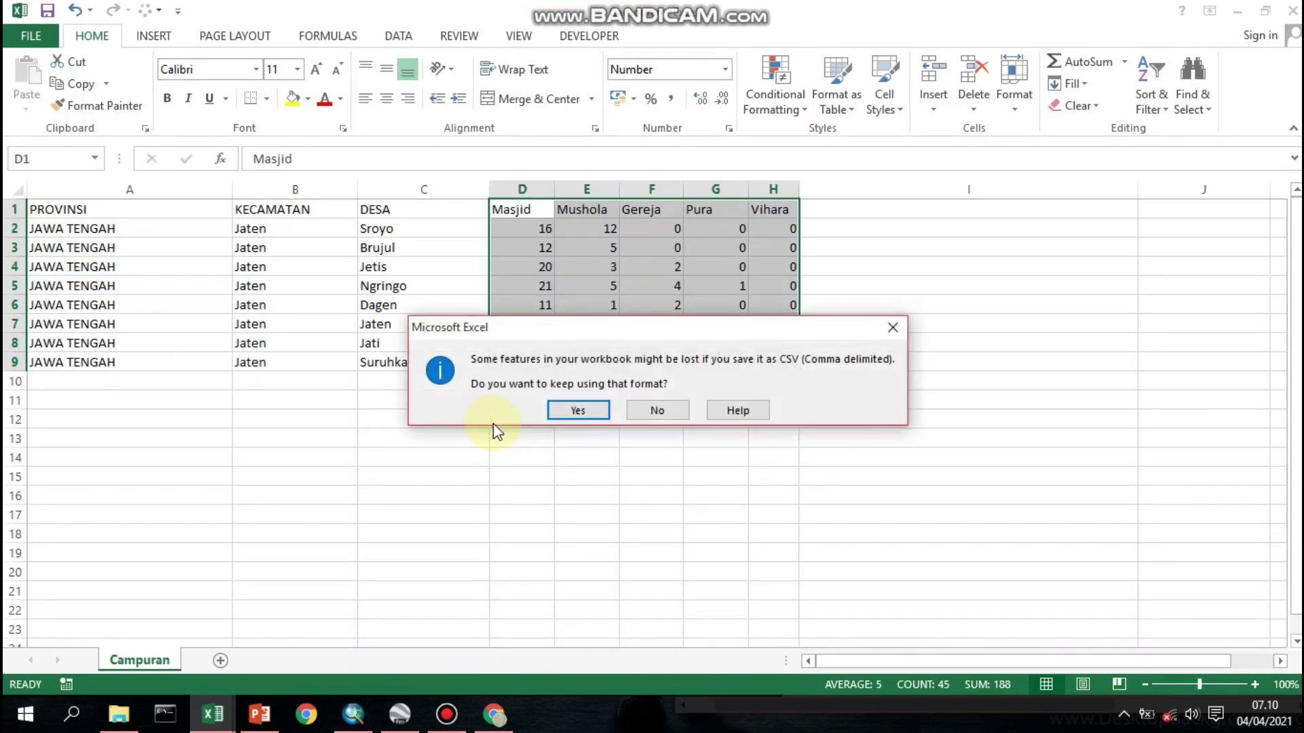
pyautogui.click(577, 410)
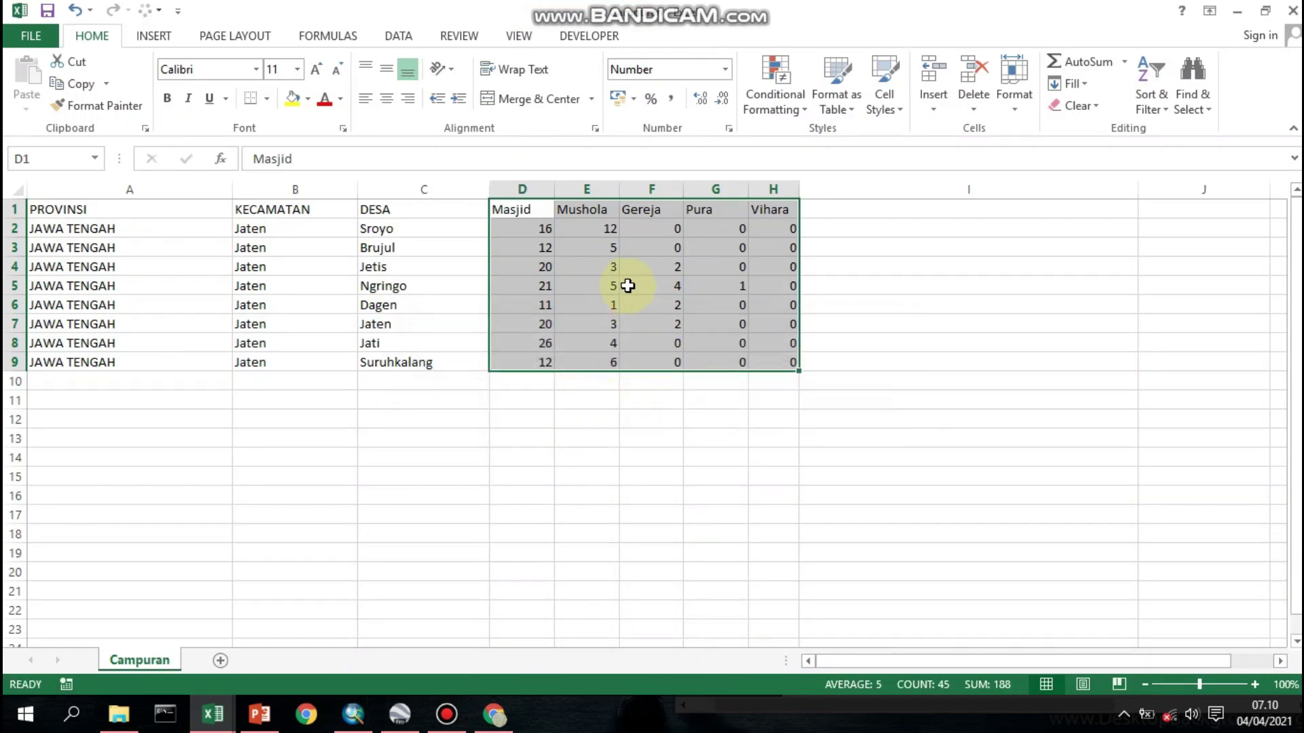
# Clear the Gereja, Pura and Vihara columns in F1:H9, keeping only the Masjid and Mushola counts
pyautogui.click(519, 209)
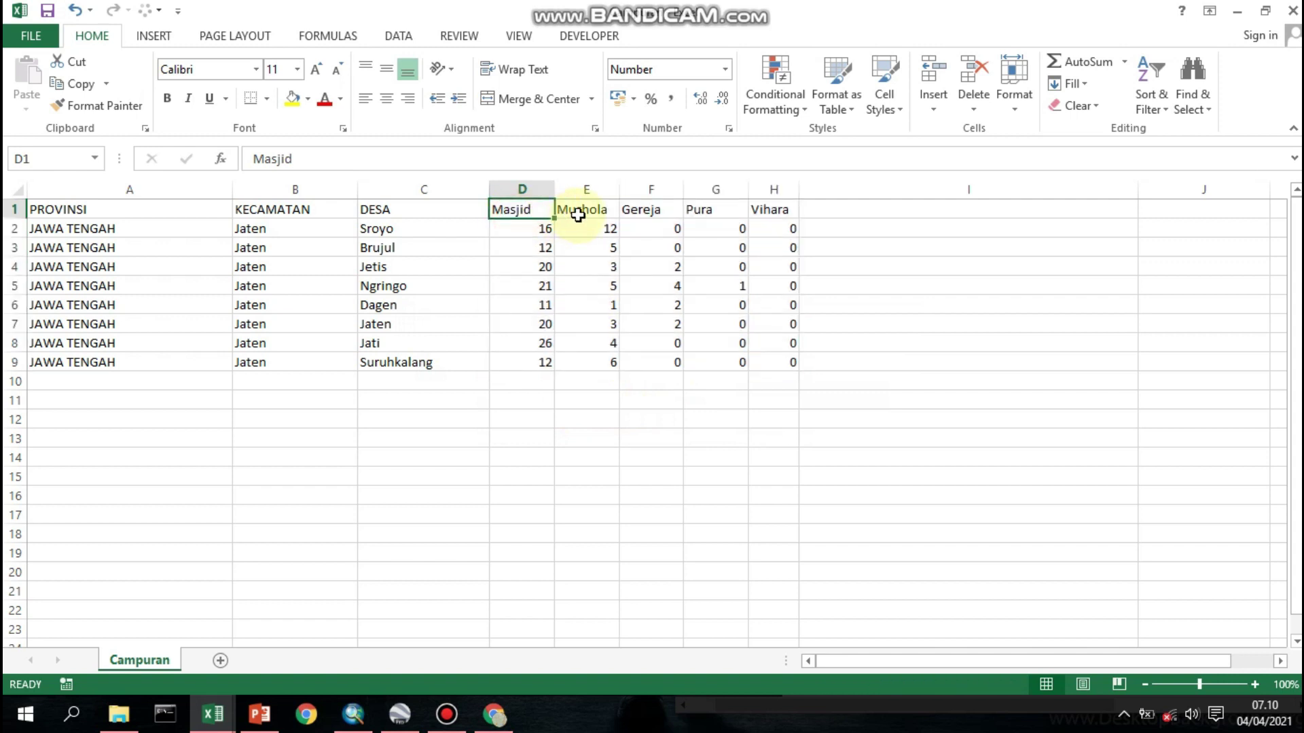
pyautogui.click(577, 214)
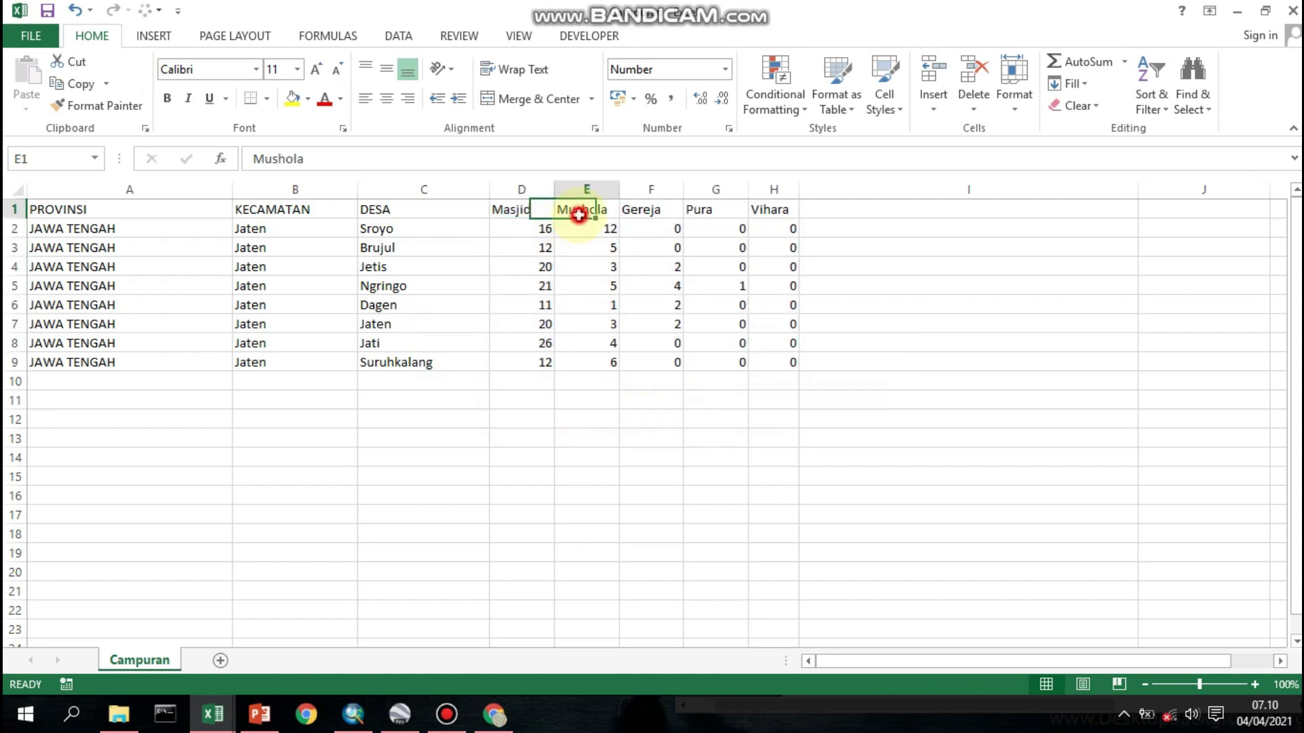
pyautogui.click(536, 210)
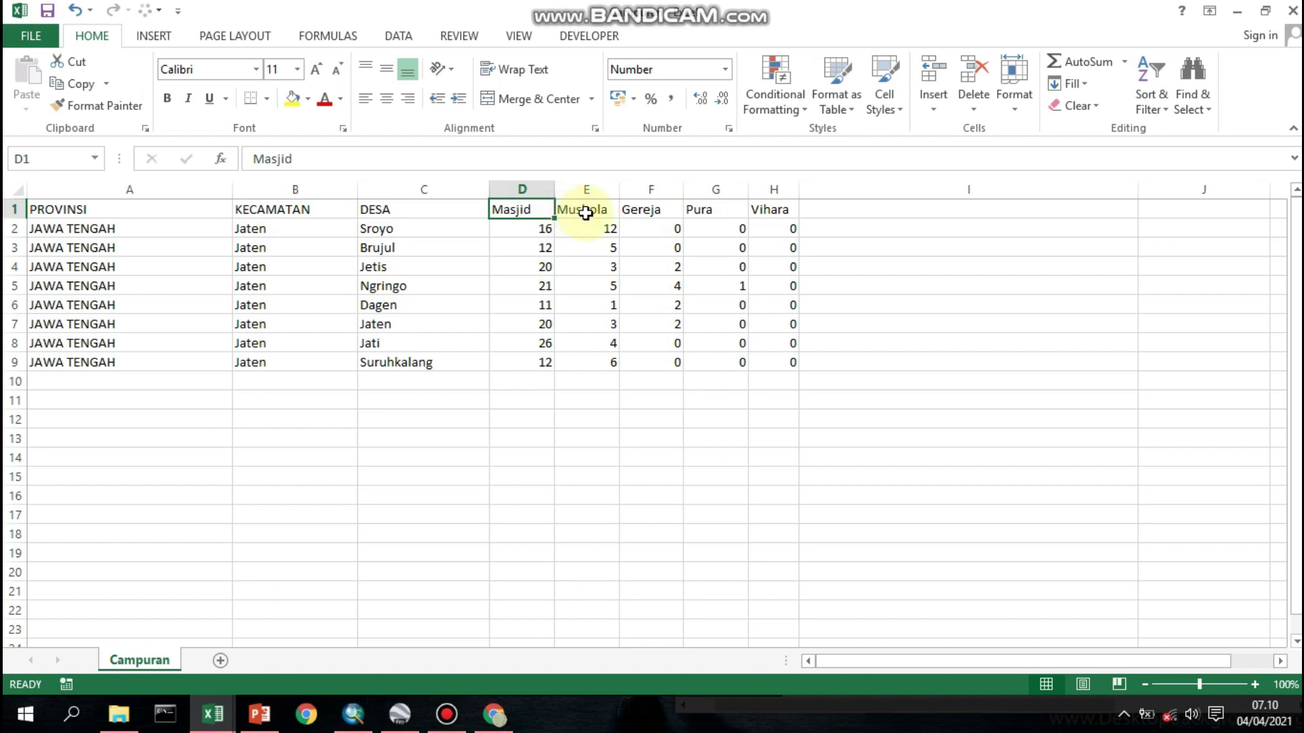
pyautogui.click(585, 213)
pyautogui.moveTo(658, 209); pyautogui.dragTo(766, 356)
pyautogui.press('Delete')
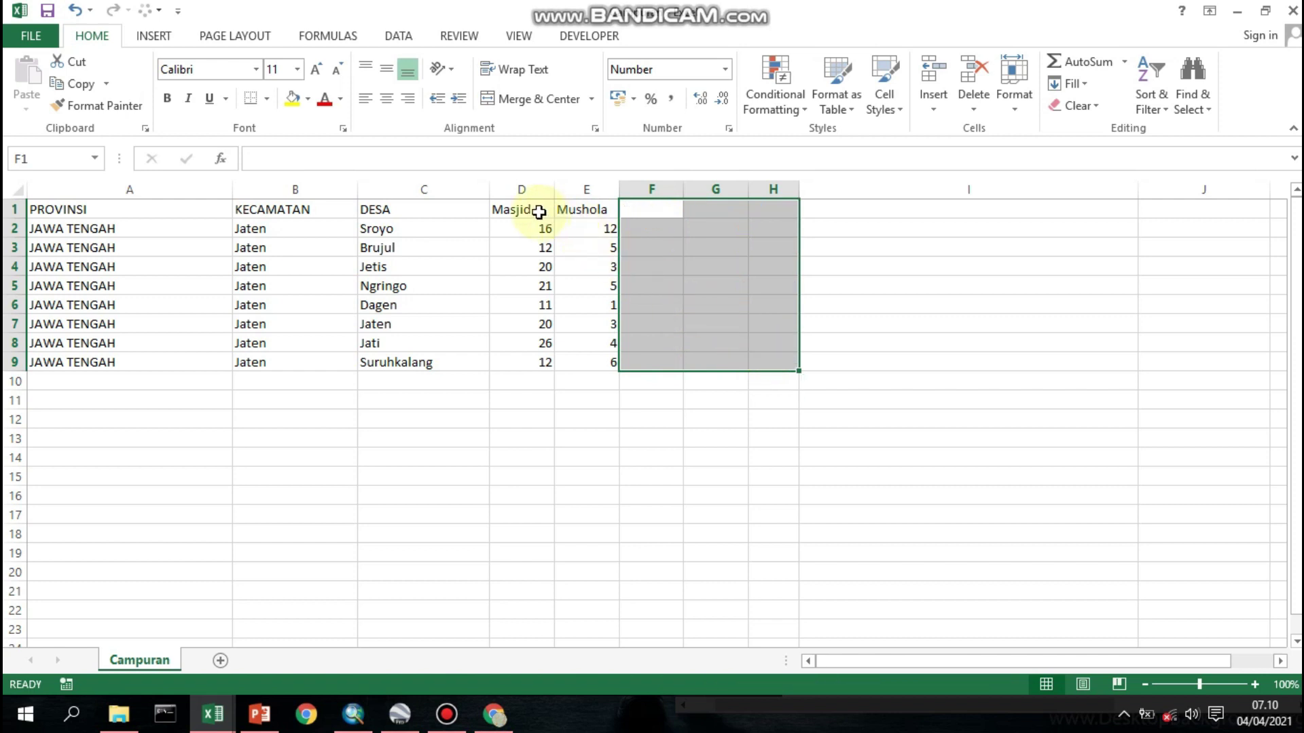
# Save the Masjid and Mushola village table as a CSV (Comma delimited) file named Majemuk in the Praktikum Kartem folder
pyautogui.click(11, 36)
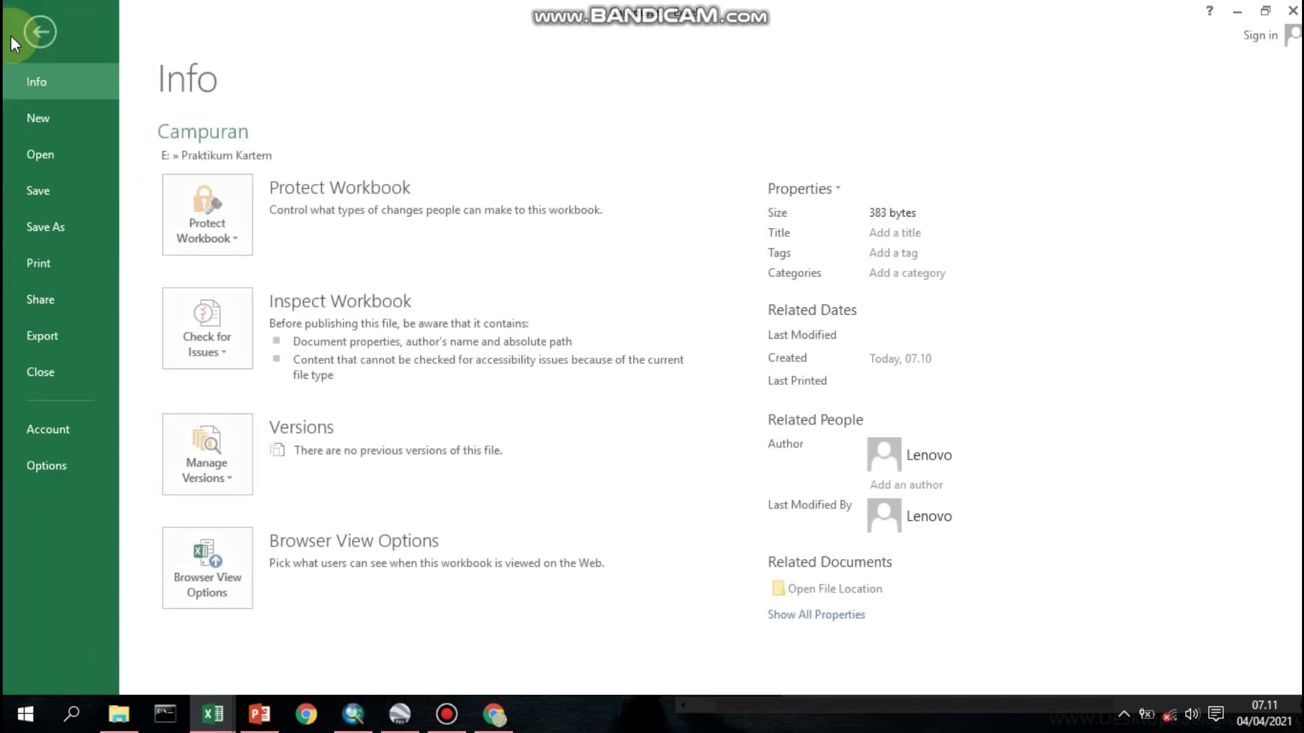
pyautogui.click(83, 218)
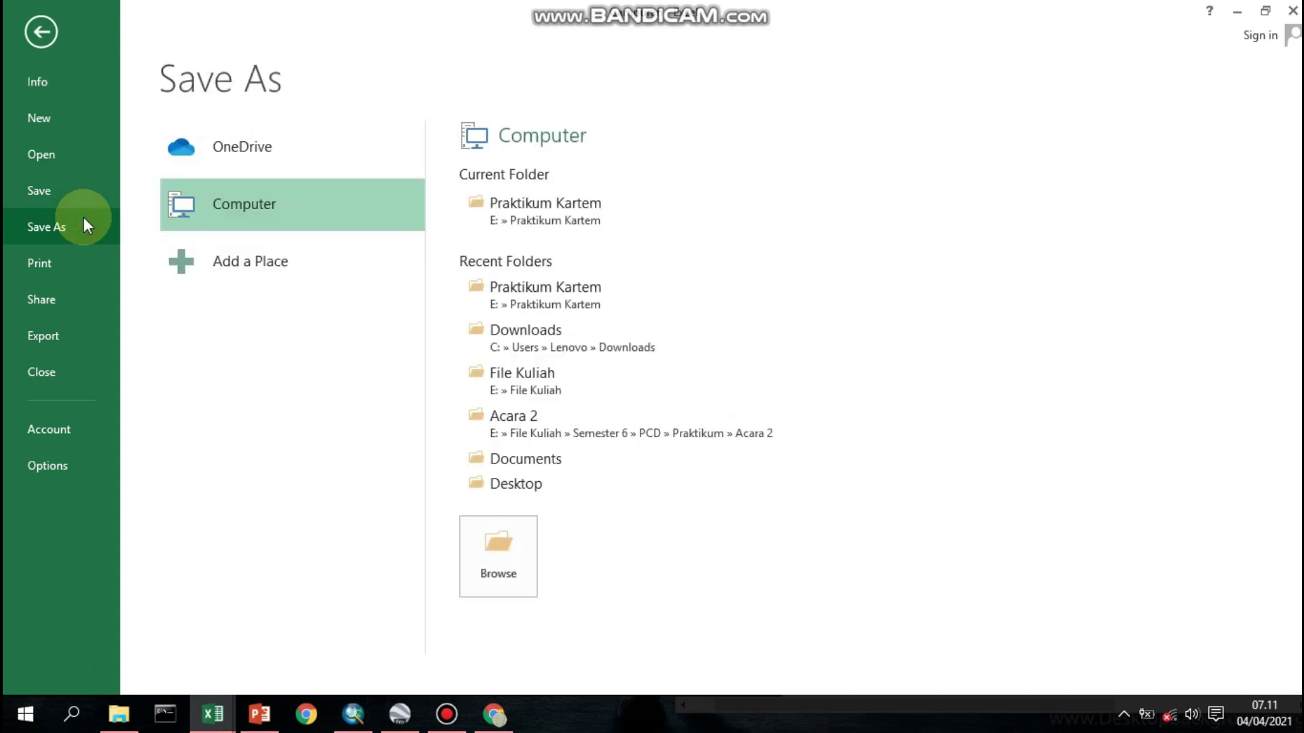
pyautogui.click(543, 218)
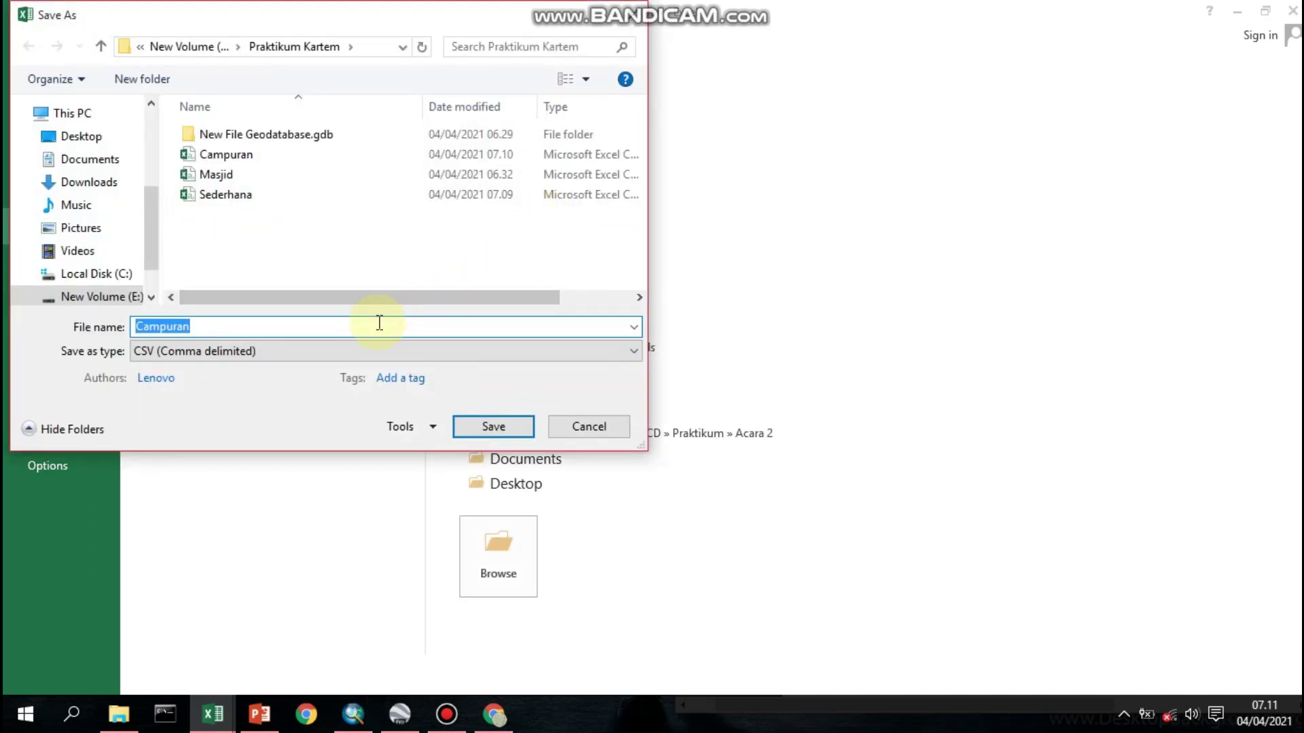
pyautogui.write('Majemuk')
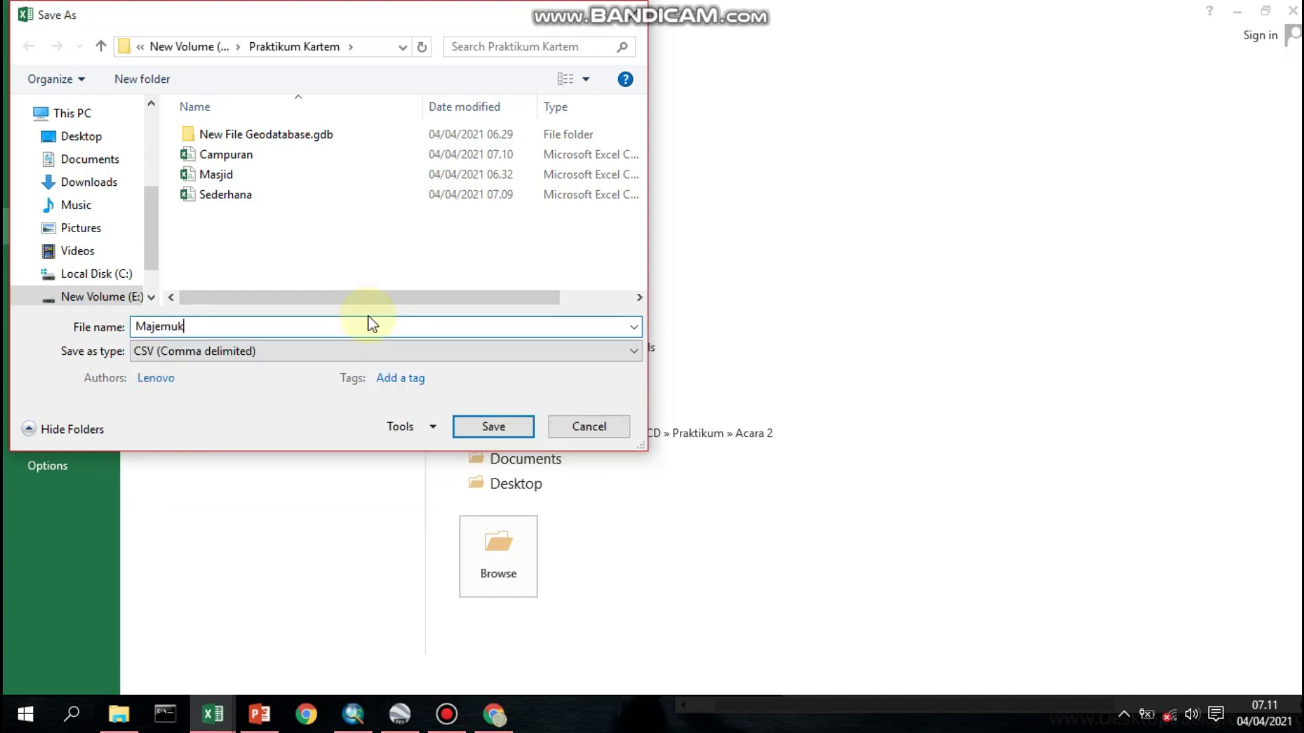
pyautogui.click(491, 427)
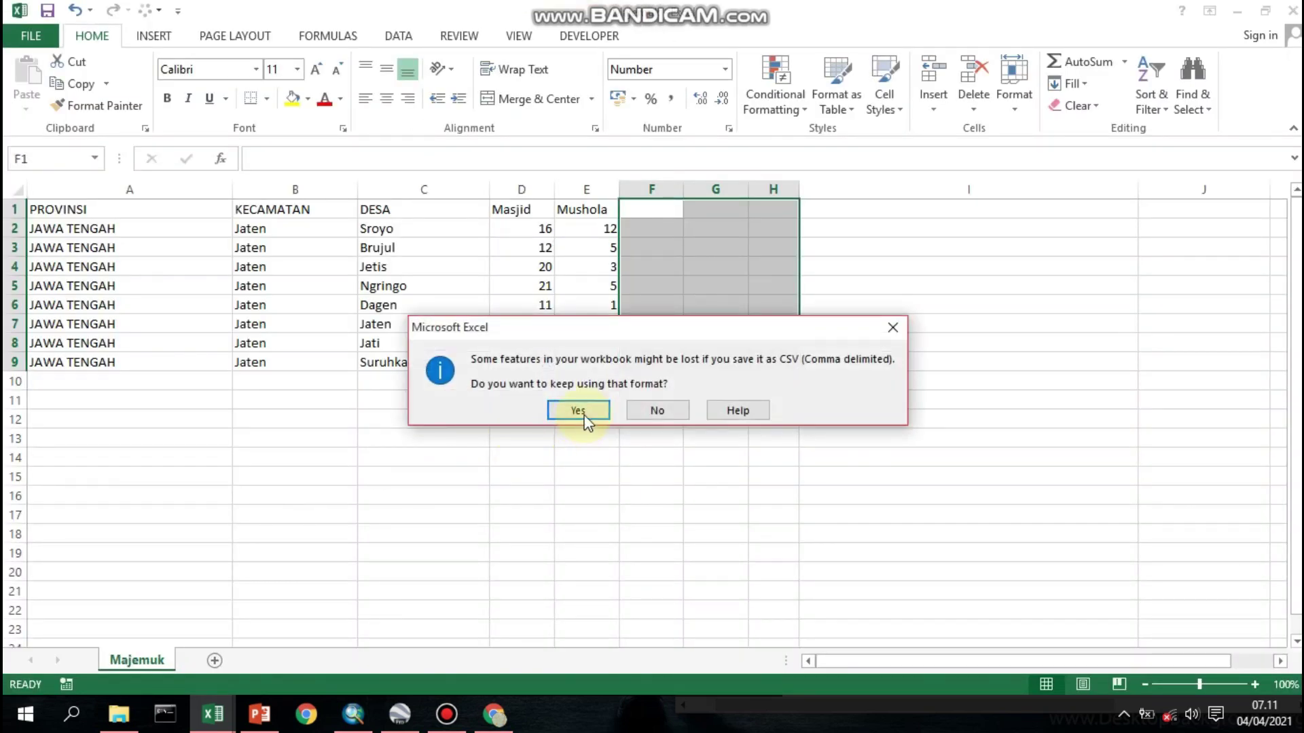
pyautogui.click(582, 412)
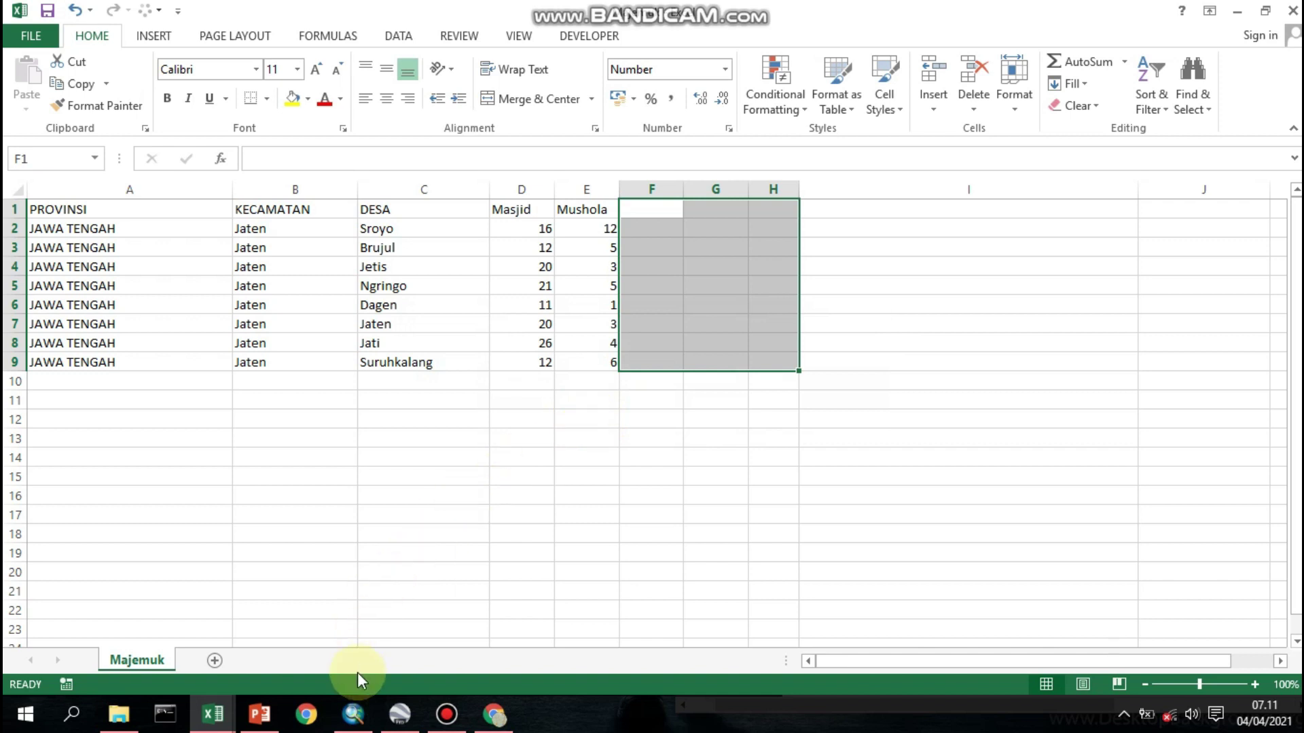
# Switch to ArcMap and join Sederhana.csv from the Praktikum Kartem folder to the Batas_Kec_Jaten layer on the KECAMATAN field, keeping all records
pyautogui.click(352, 715)
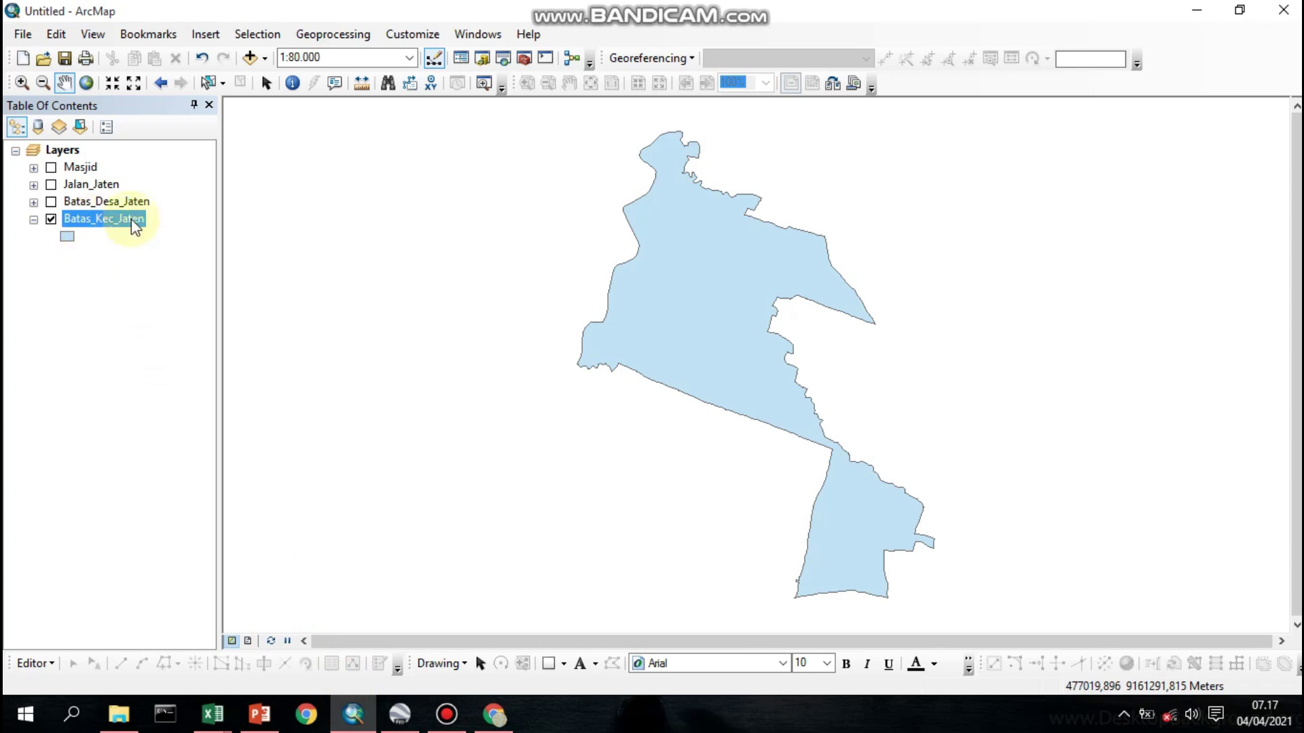
pyautogui.rightClick(132, 222)
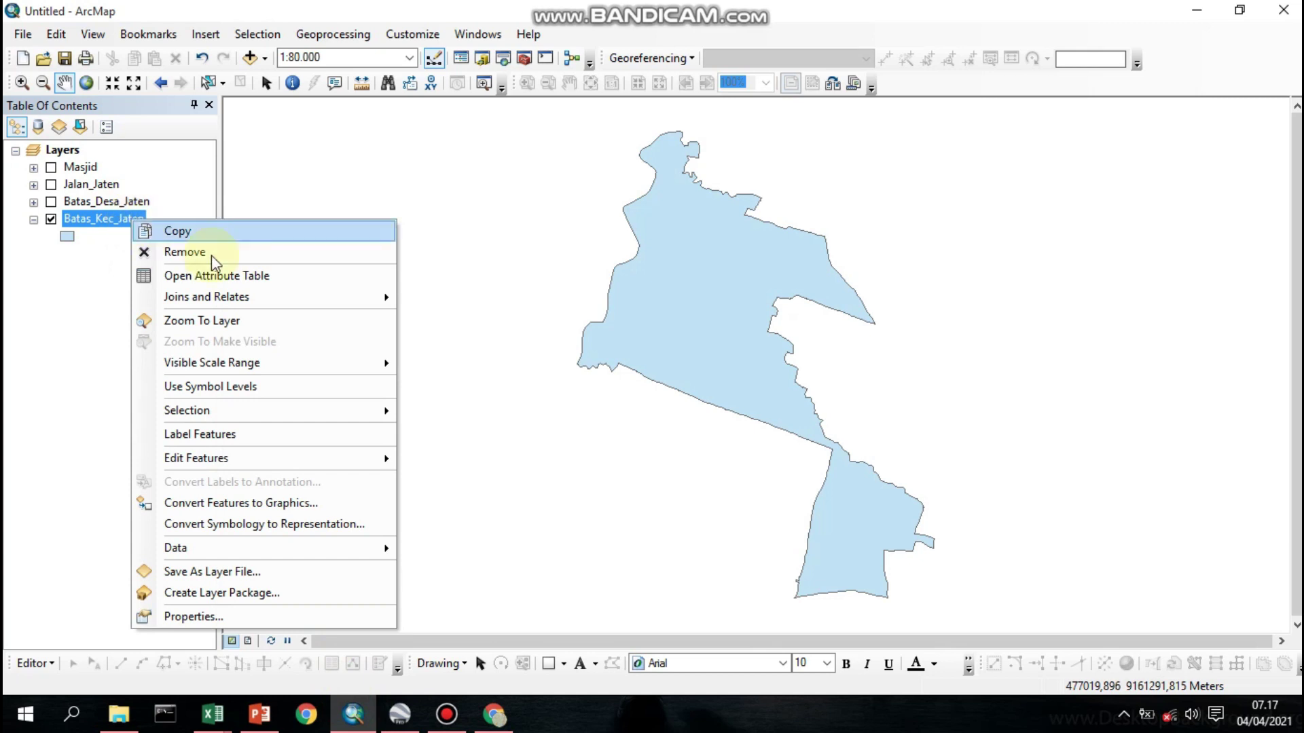
pyautogui.moveTo(333, 302)
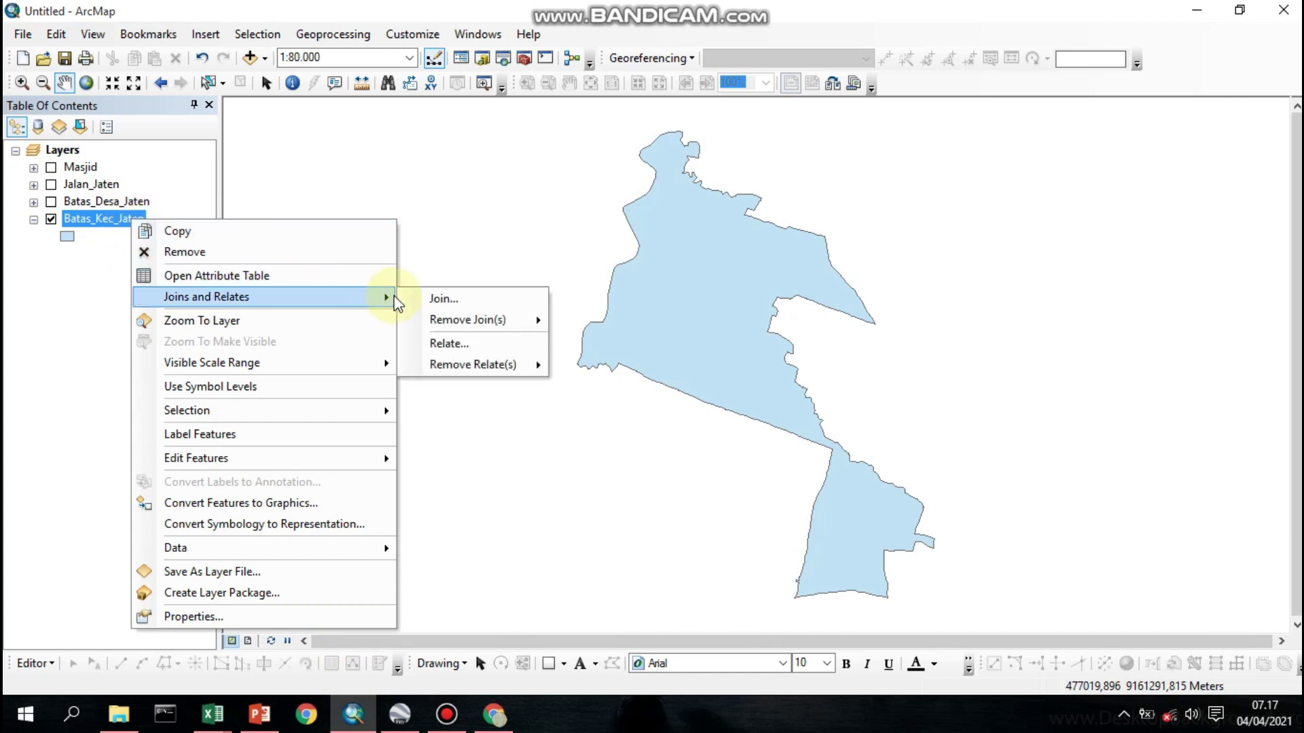
pyautogui.click(493, 301)
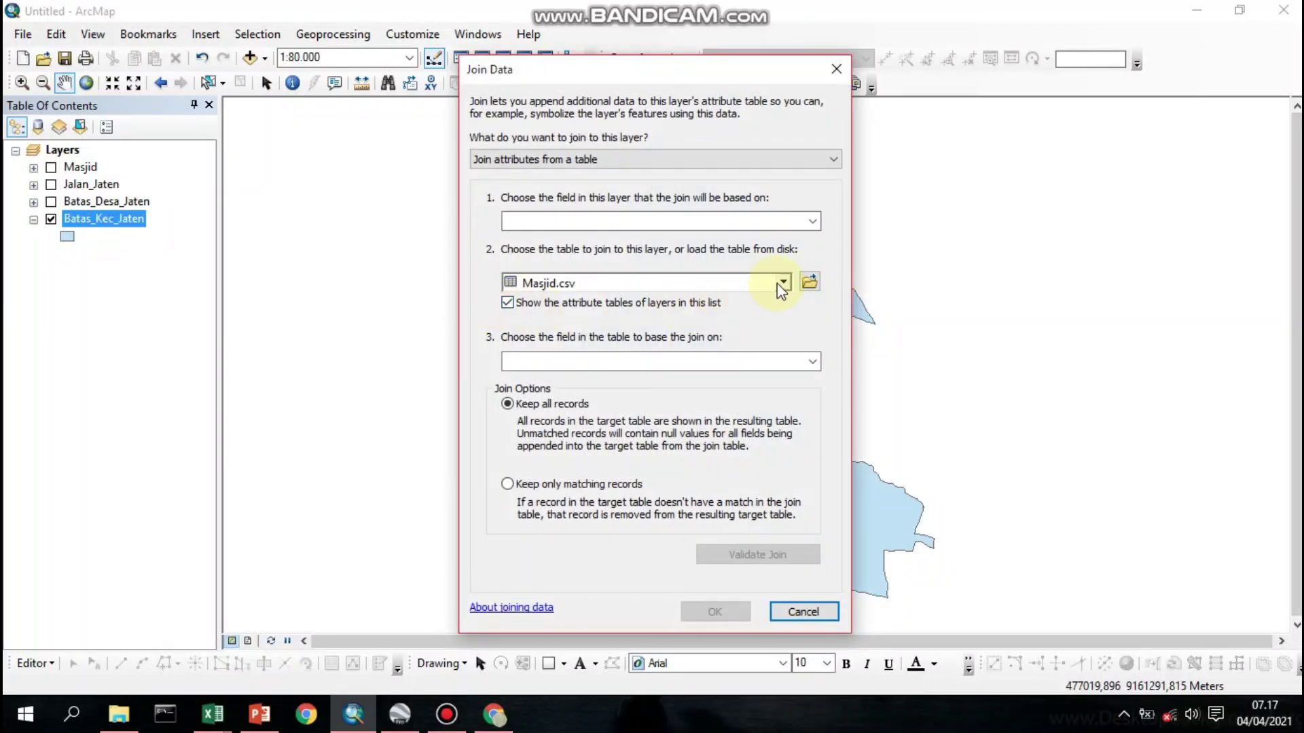
pyautogui.click(809, 283)
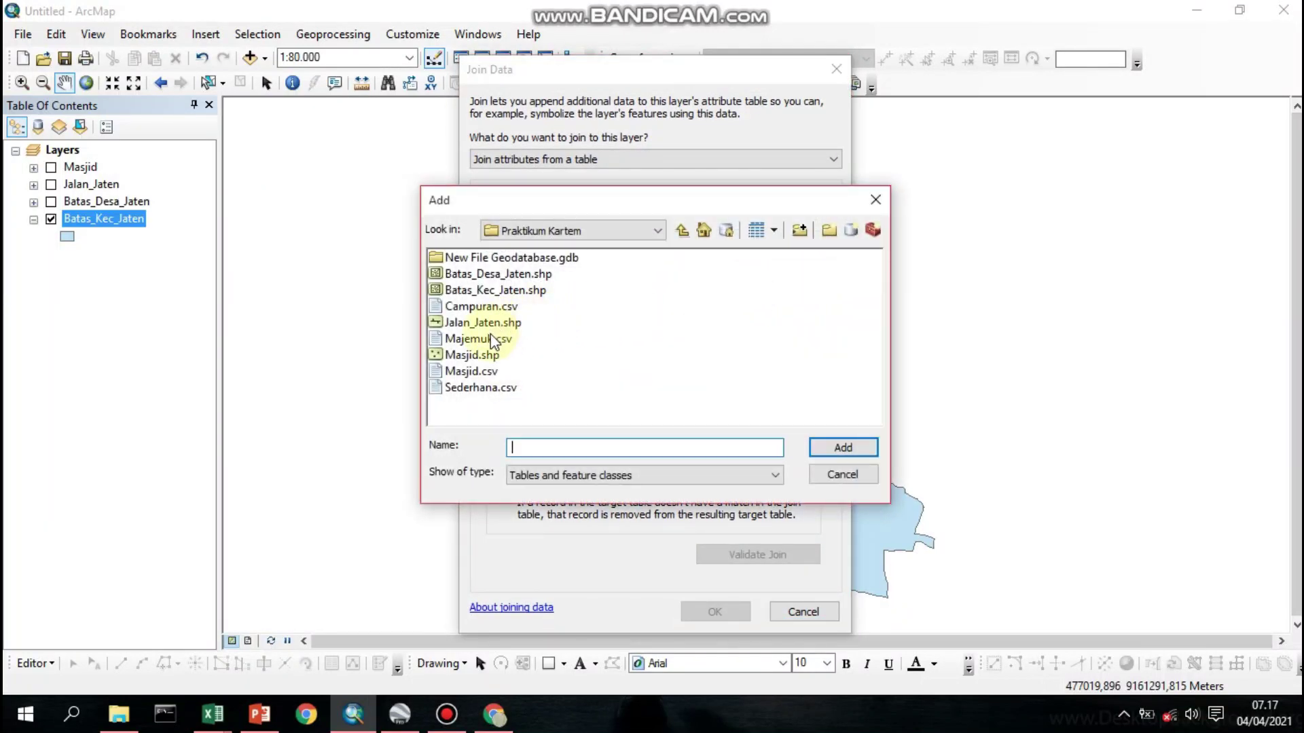
pyautogui.click(480, 388)
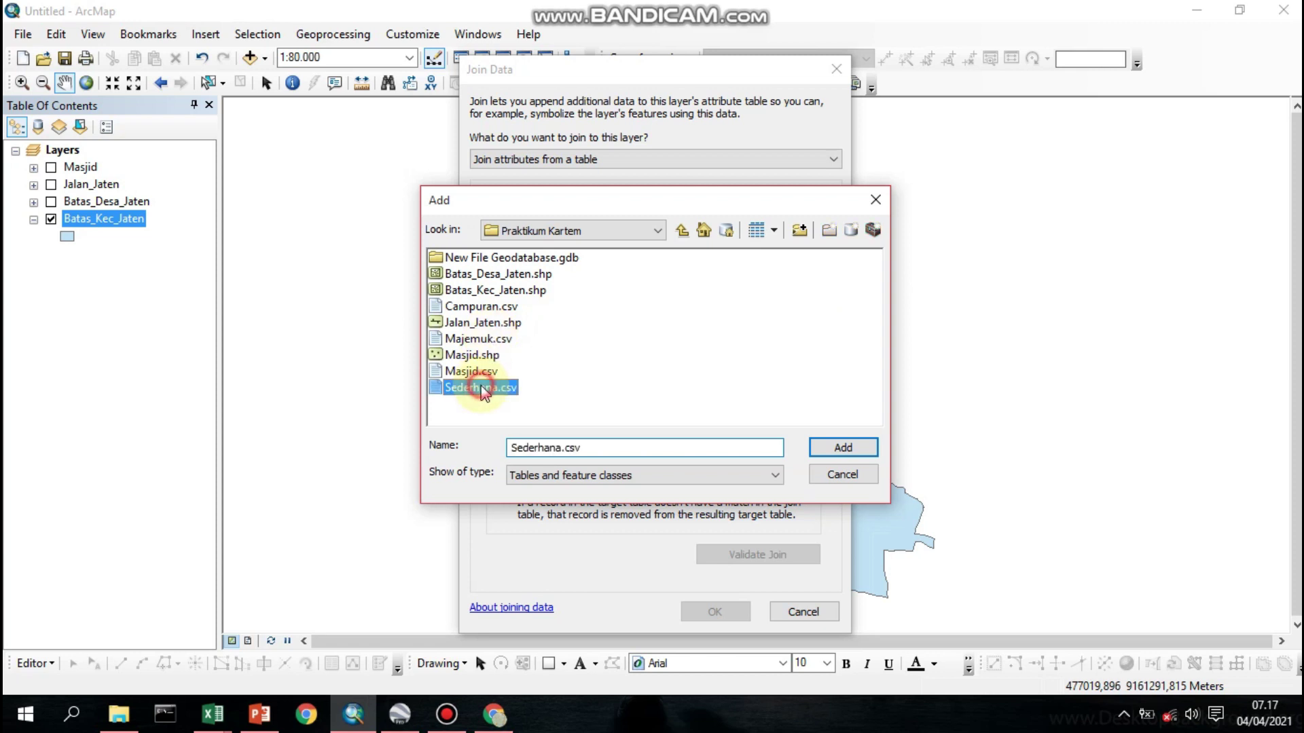
pyautogui.click(825, 448)
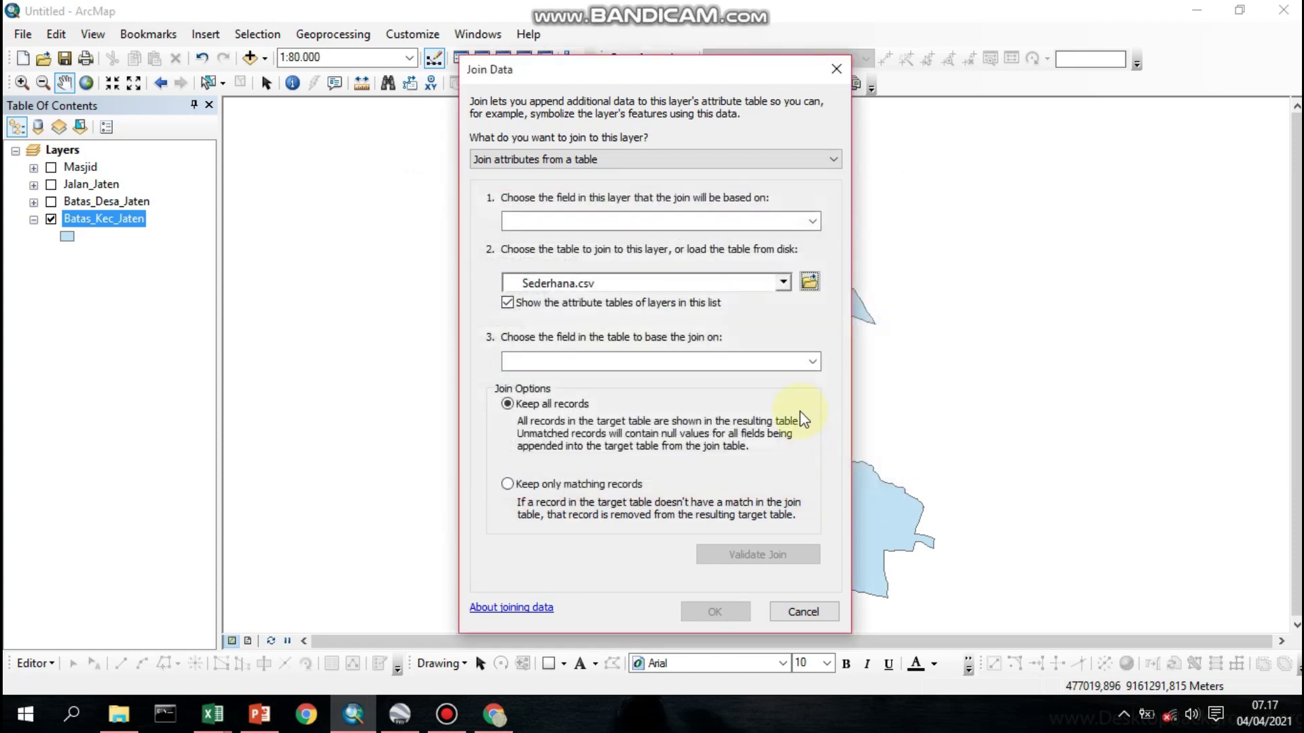
pyautogui.click(812, 221)
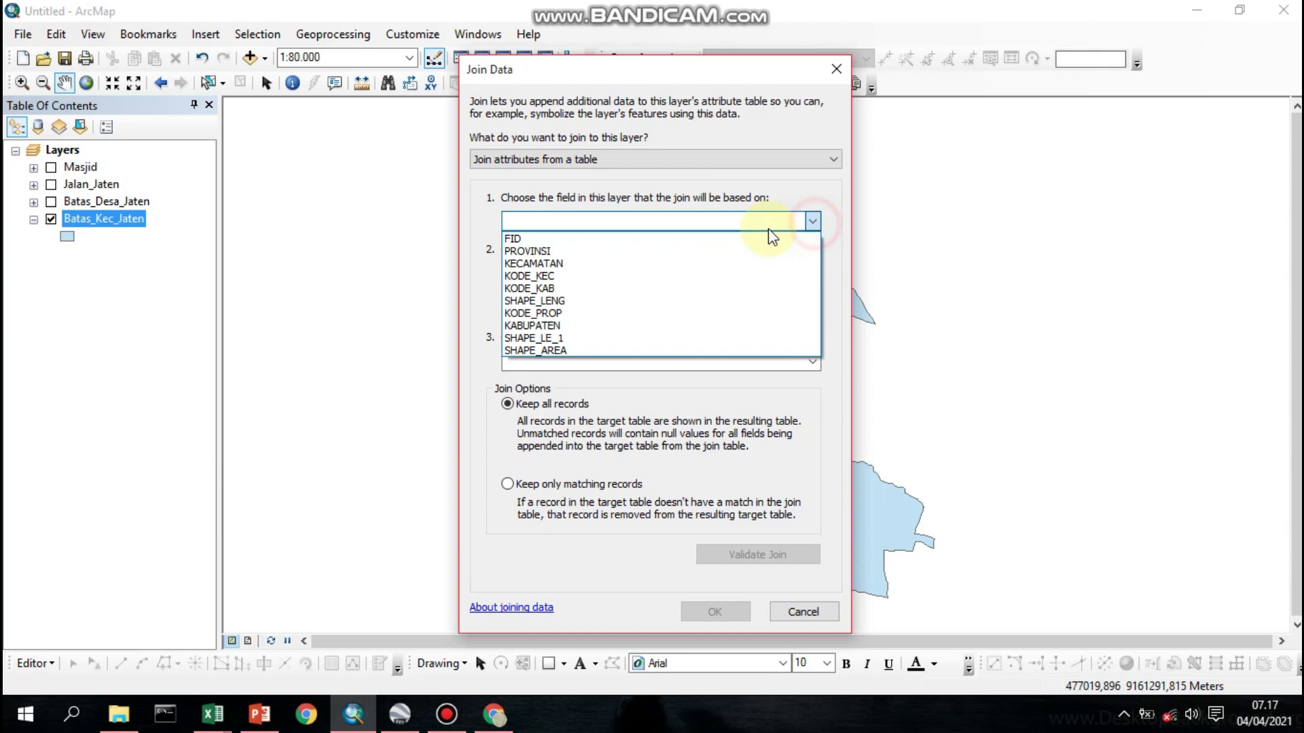
pyautogui.click(546, 263)
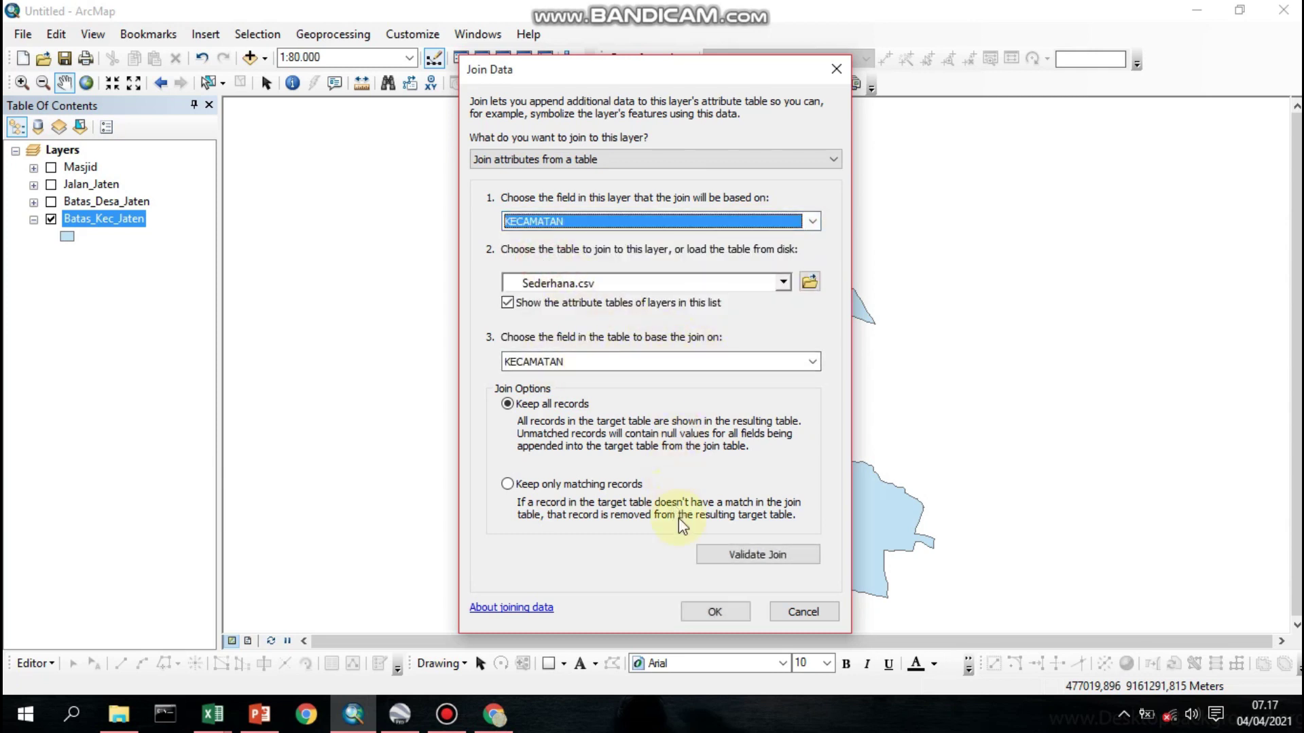
pyautogui.click(716, 610)
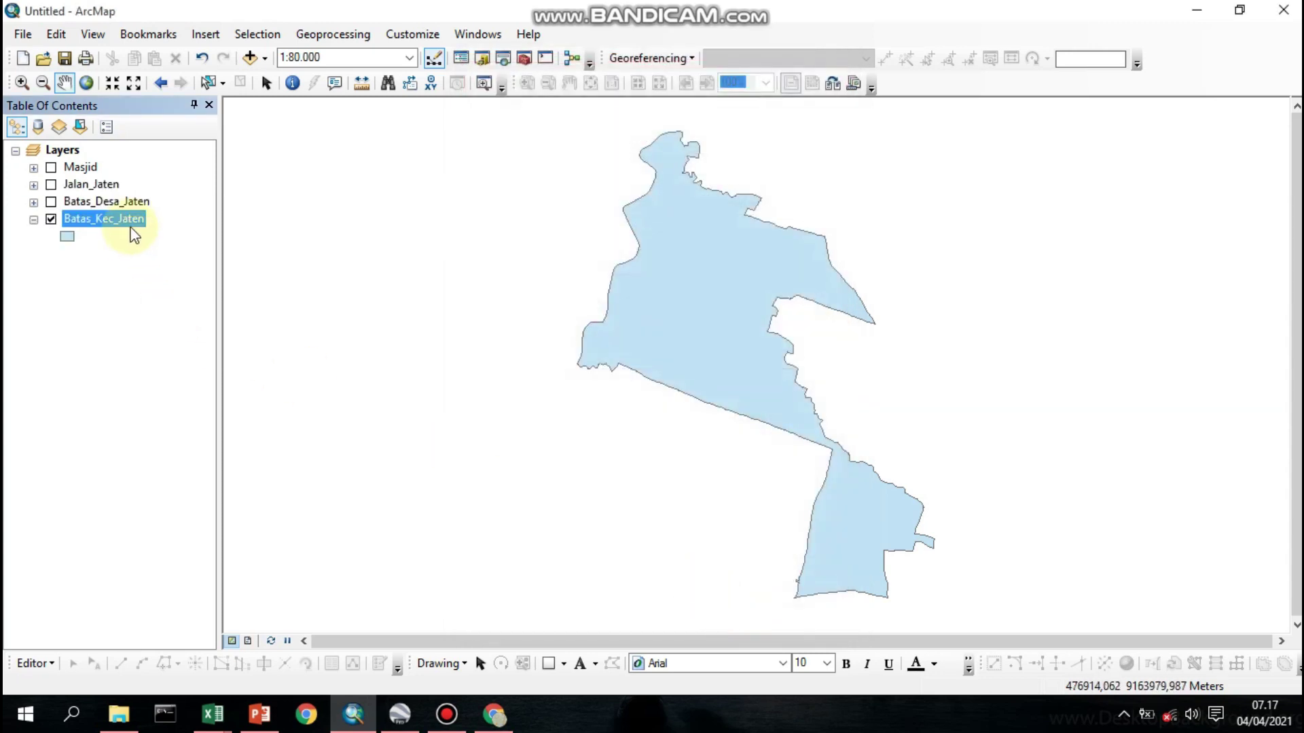
# Check the joined worship-place fields in the Batas_Kec_Jaten attribute table
pyautogui.rightClick(130, 224)
pyautogui.click(207, 271)
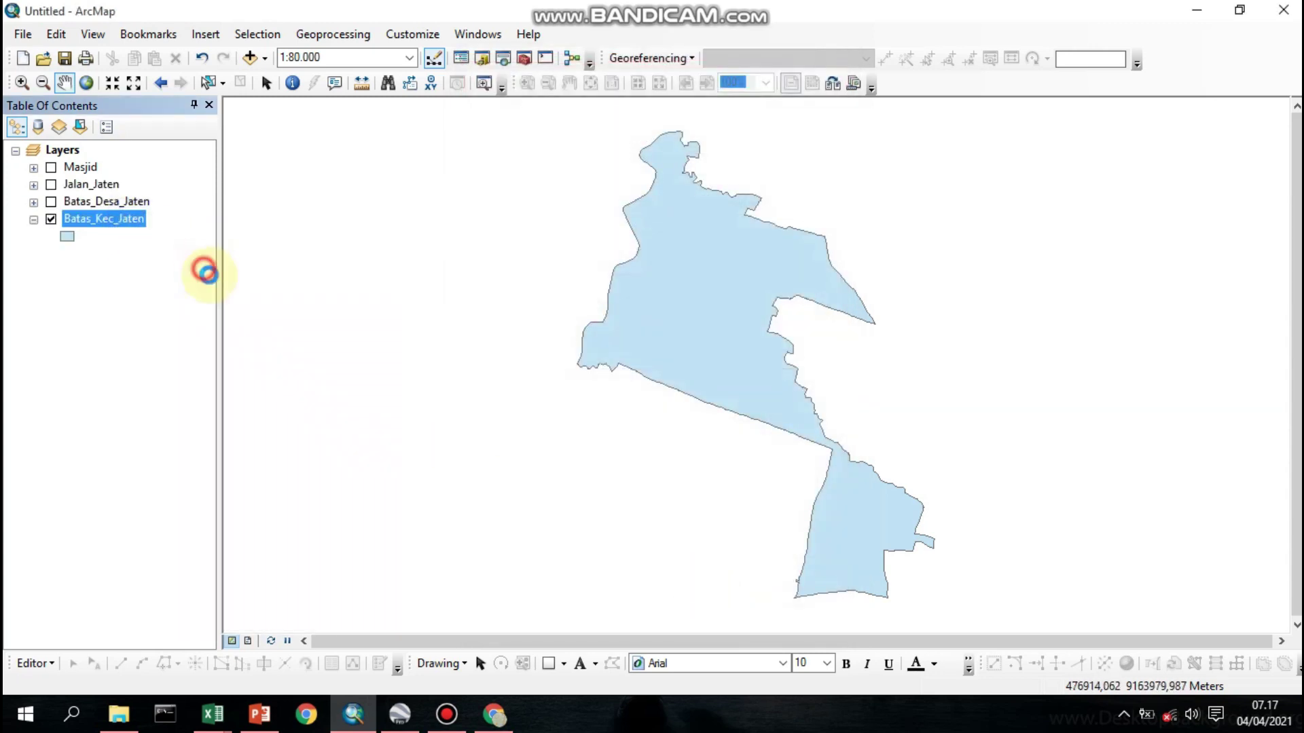
pyautogui.moveTo(344, 547); pyautogui.dragTo(576, 584)
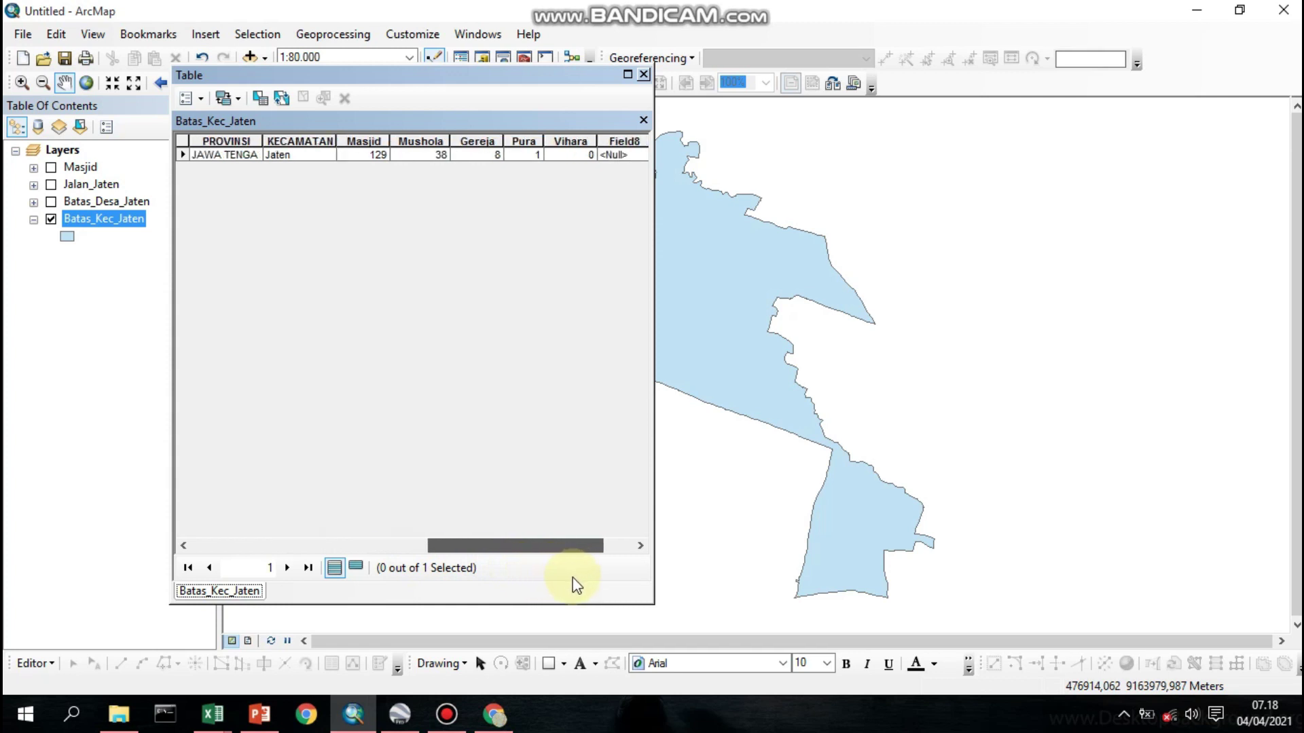
pyautogui.click(644, 75)
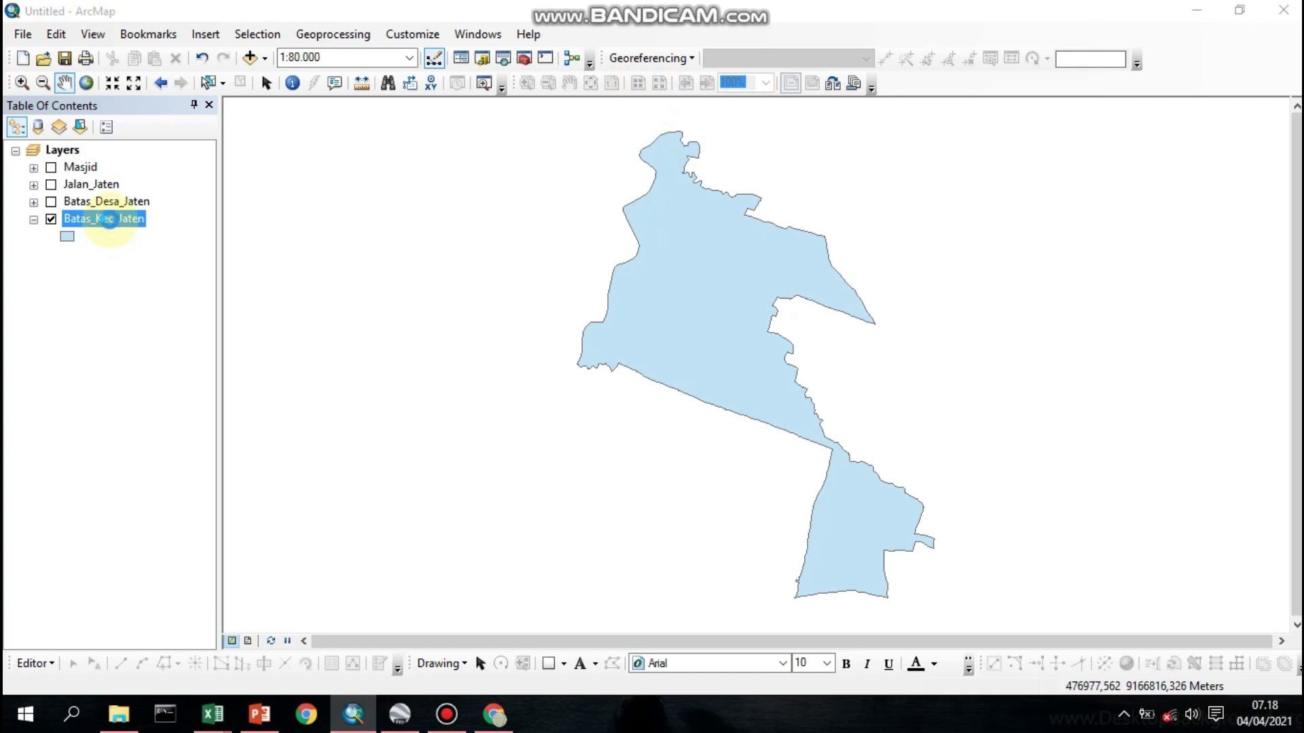
# Symbolize Batas_Kec_Jaten with a bar/column chart of the Masjid, Mushola, Gereja, Pura and Vihara fields
pyautogui.doubleClick(108, 219)
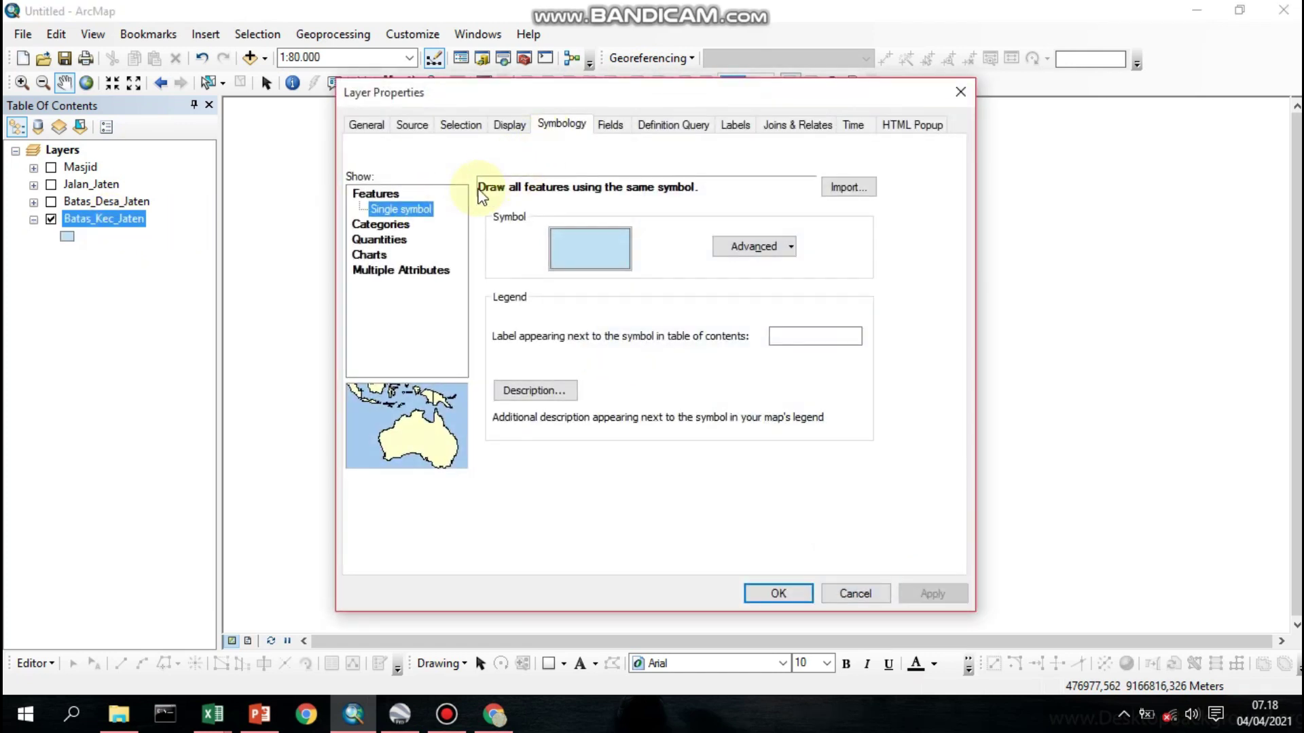
pyautogui.click(378, 257)
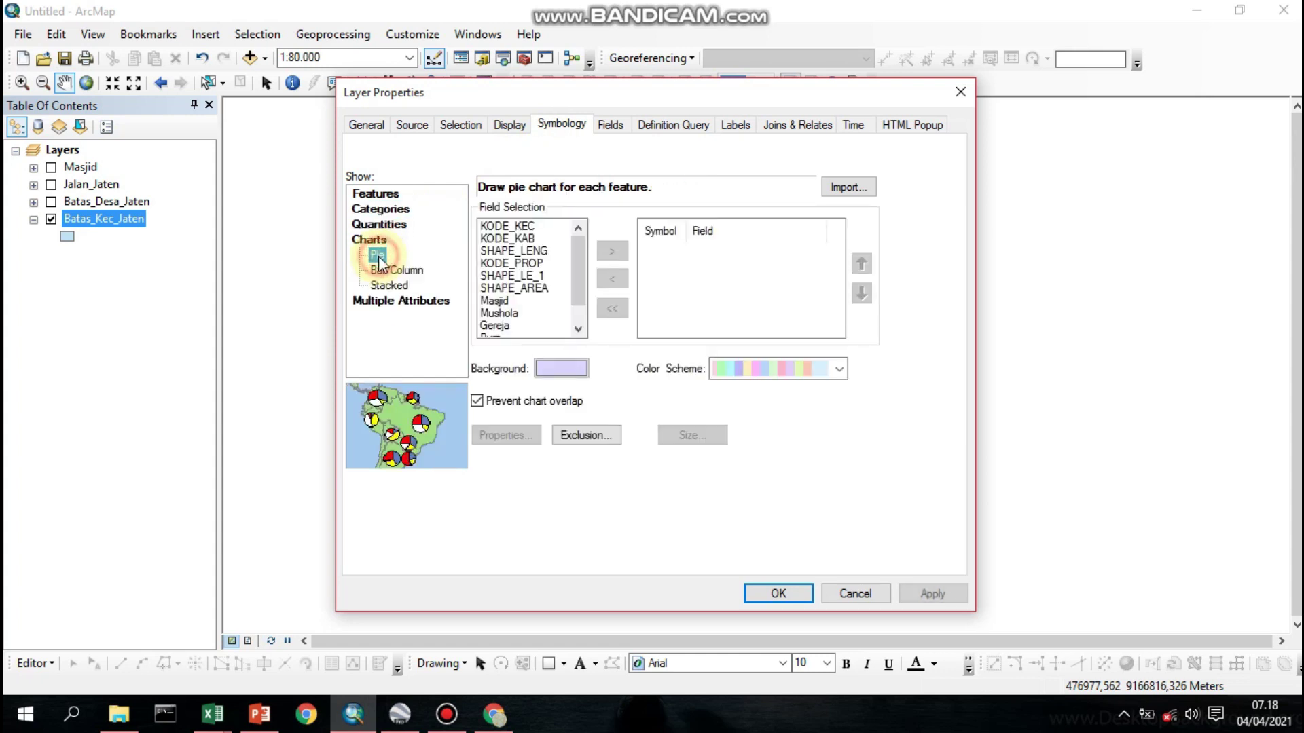
pyautogui.click(381, 271)
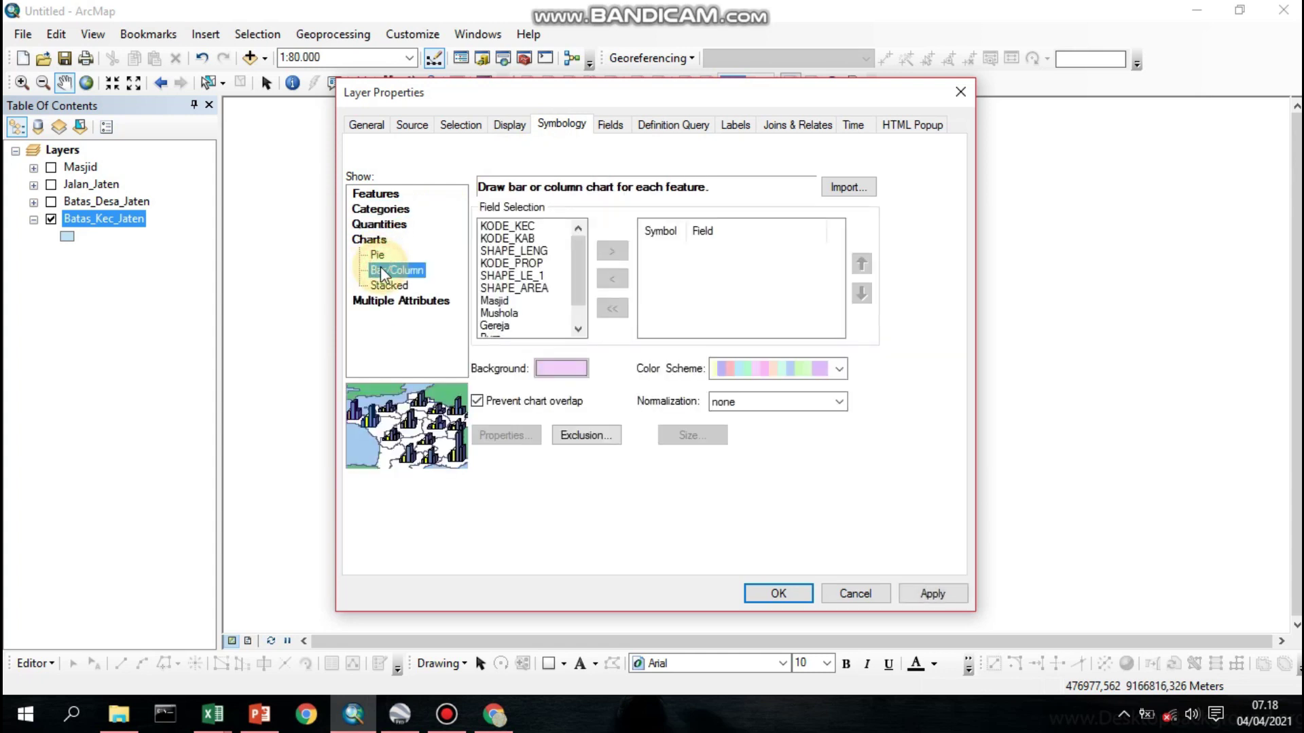
pyautogui.click(509, 300)
pyautogui.scroll(-1, 509, 300)
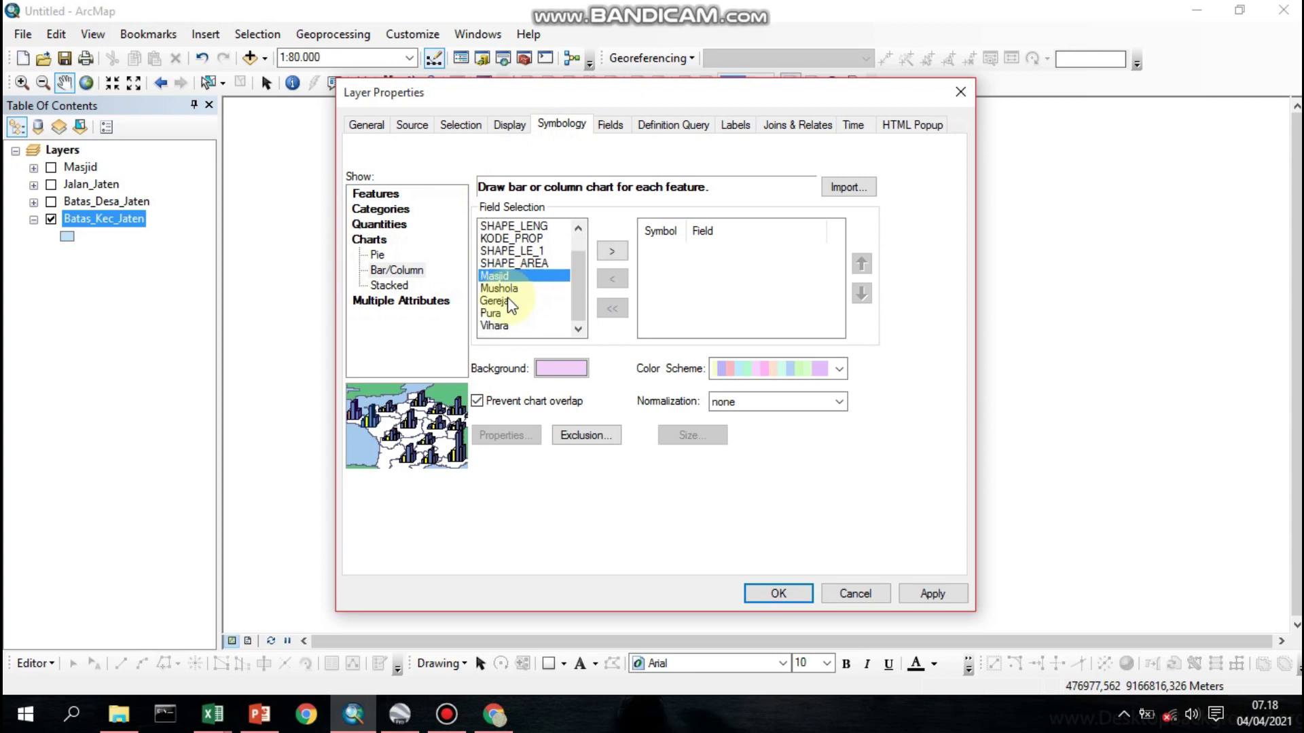
pyautogui.keyDown('shift'); pyautogui.click(500, 326); pyautogui.keyUp('shift')
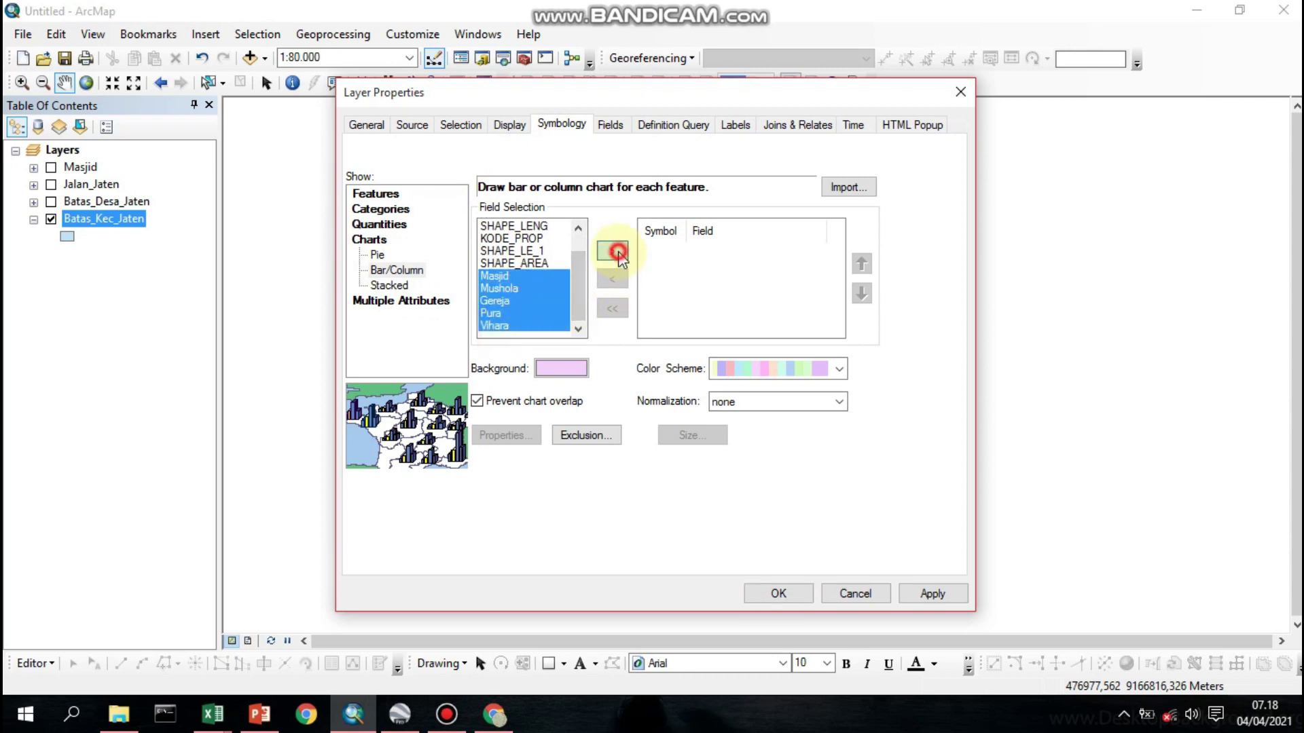
pyautogui.click(618, 251)
# Apply a light-orange-to-red color ramp to the chart fields and edit its colors to run from red to pale cream
pyautogui.click(759, 368)
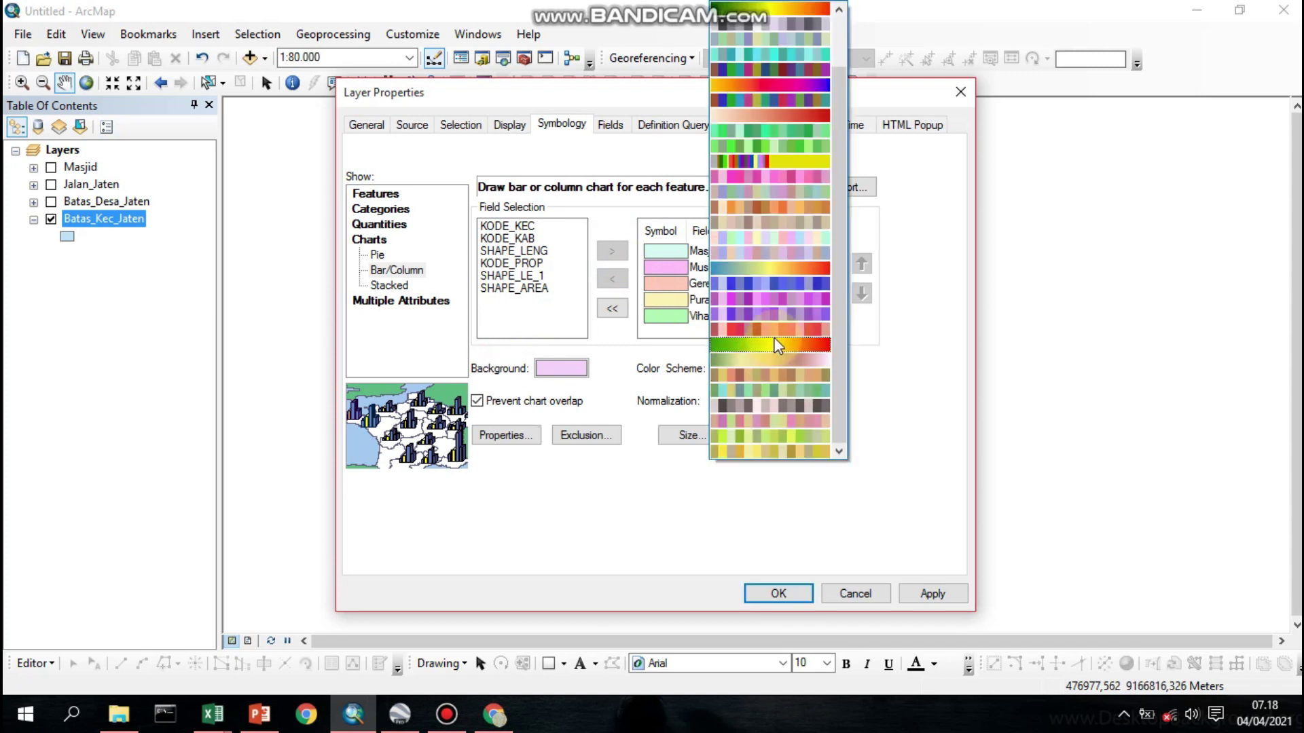
pyautogui.scroll(2, 789, 134)
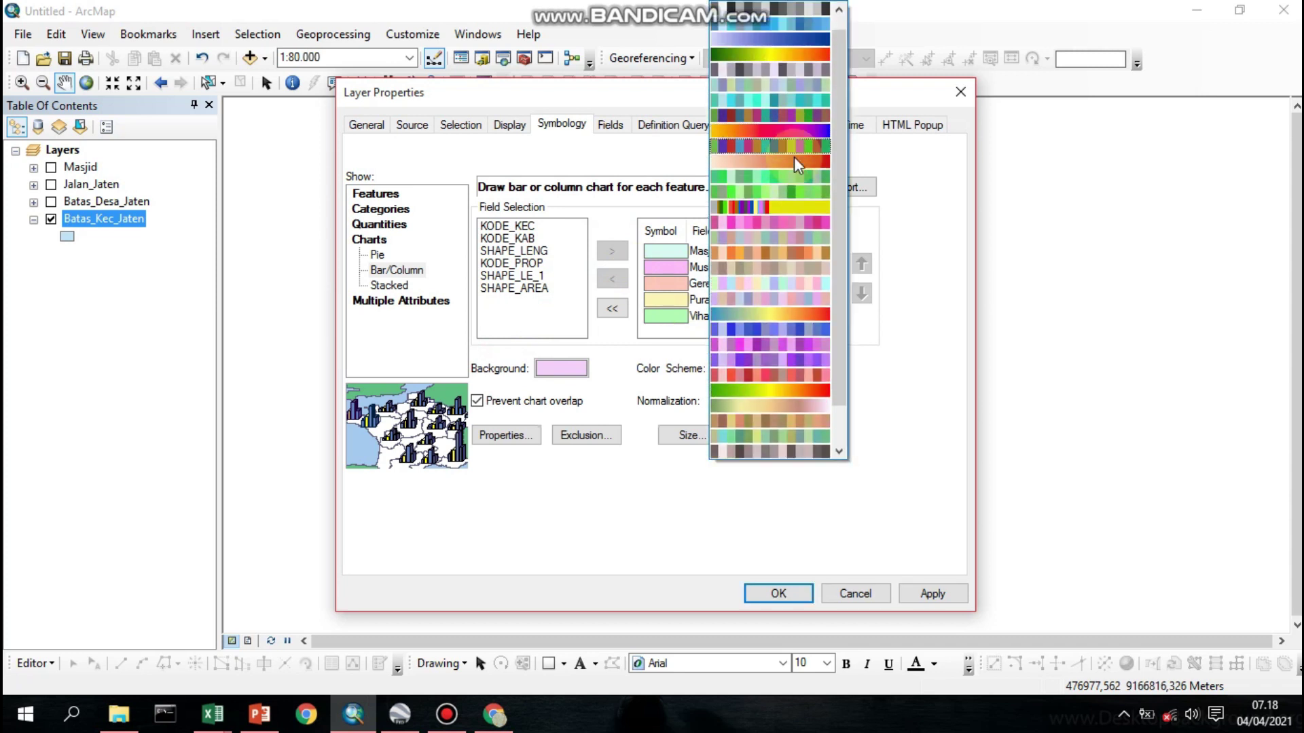
pyautogui.click(794, 158)
pyautogui.rightClick(772, 373)
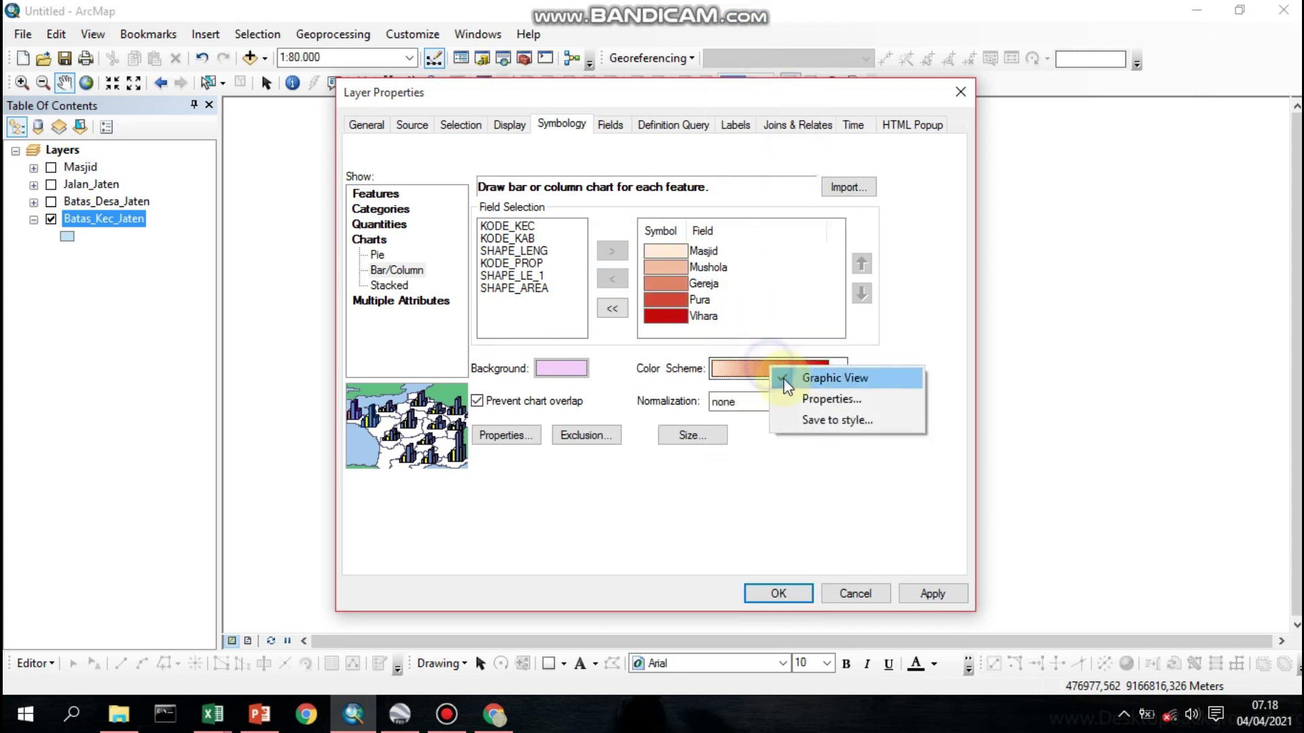
pyautogui.click(823, 397)
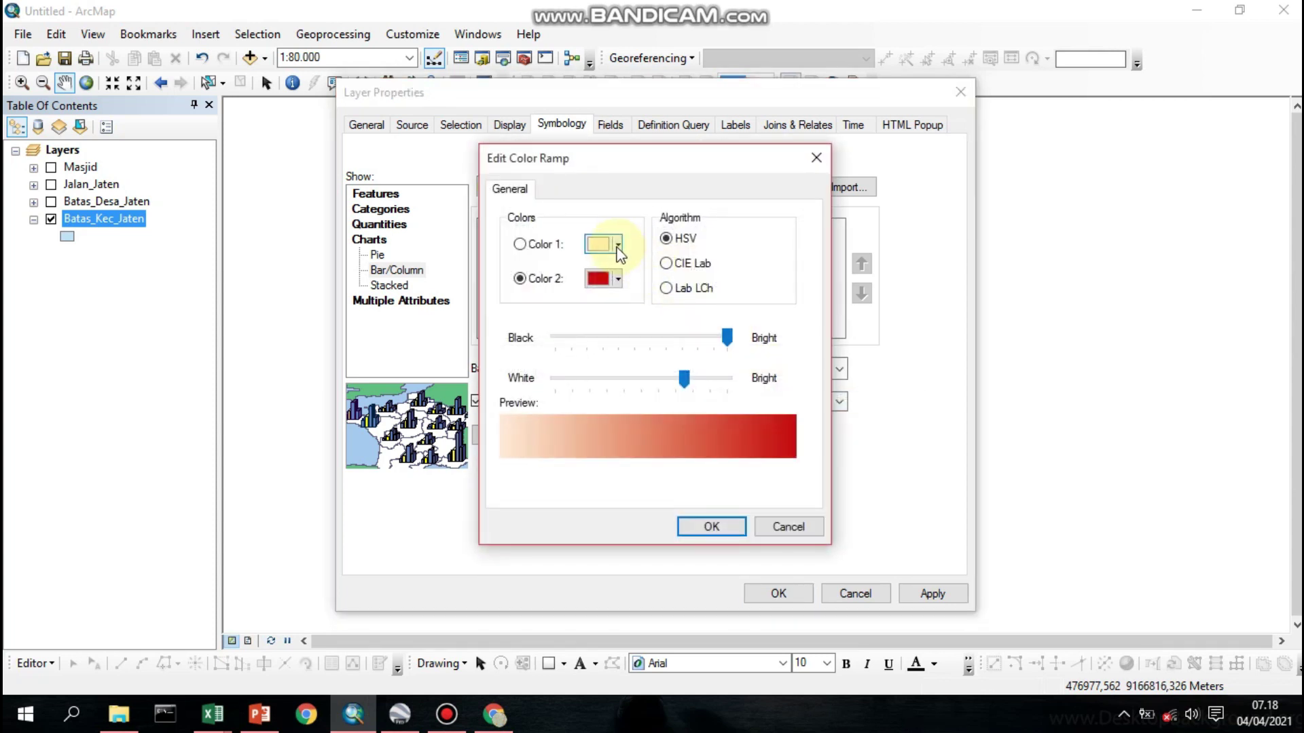
pyautogui.click(618, 246)
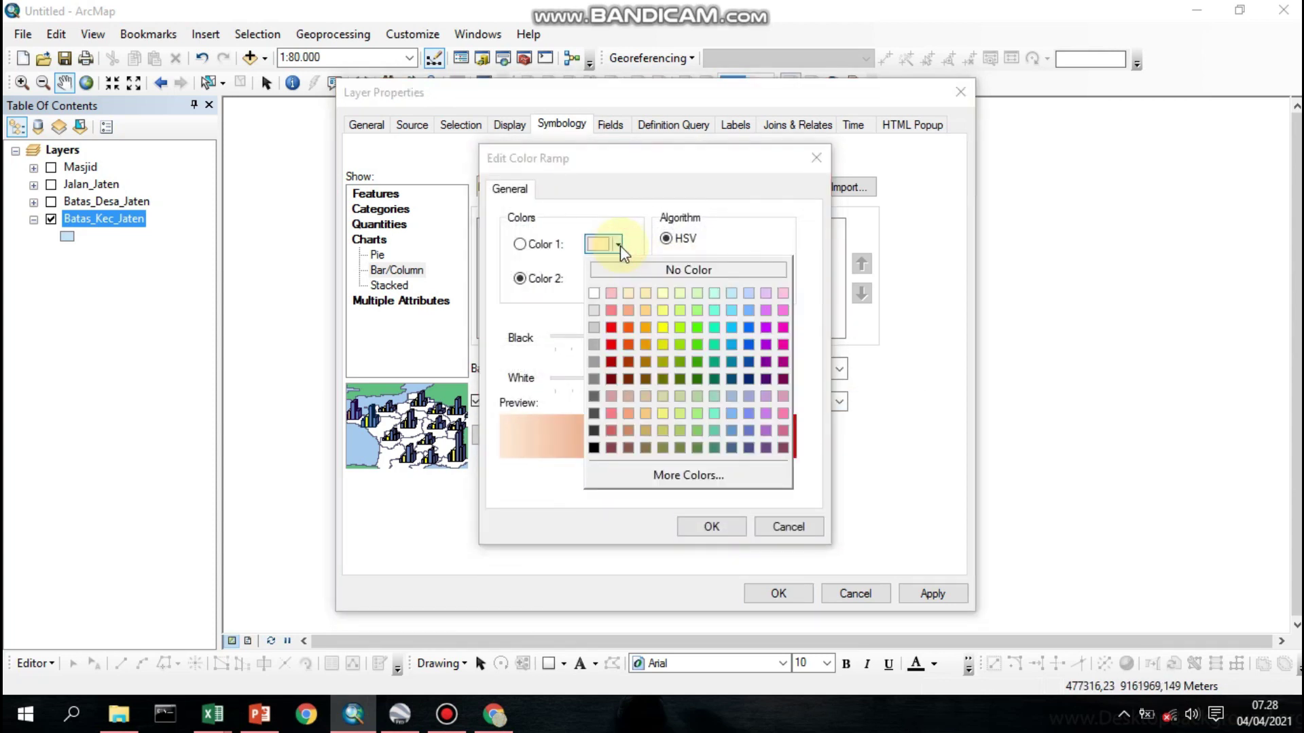
pyautogui.click(611, 345)
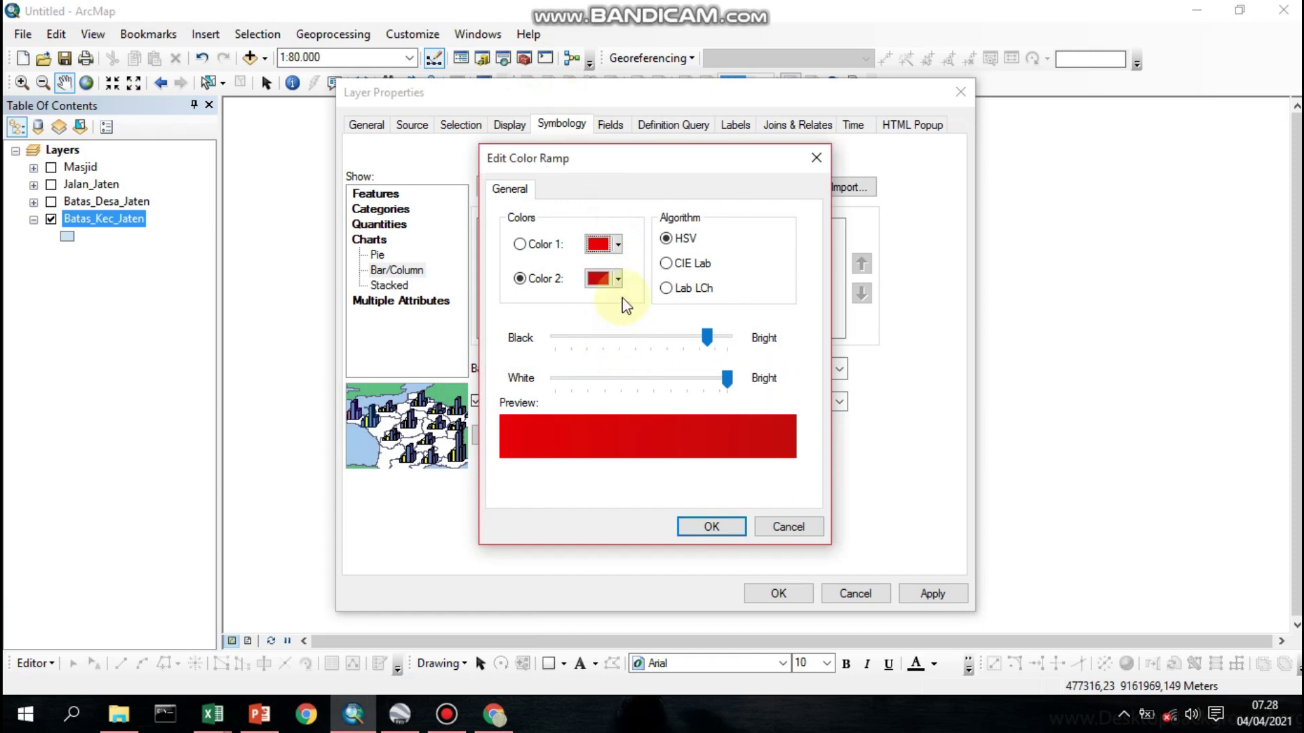
pyautogui.click(618, 278)
pyautogui.click(625, 329)
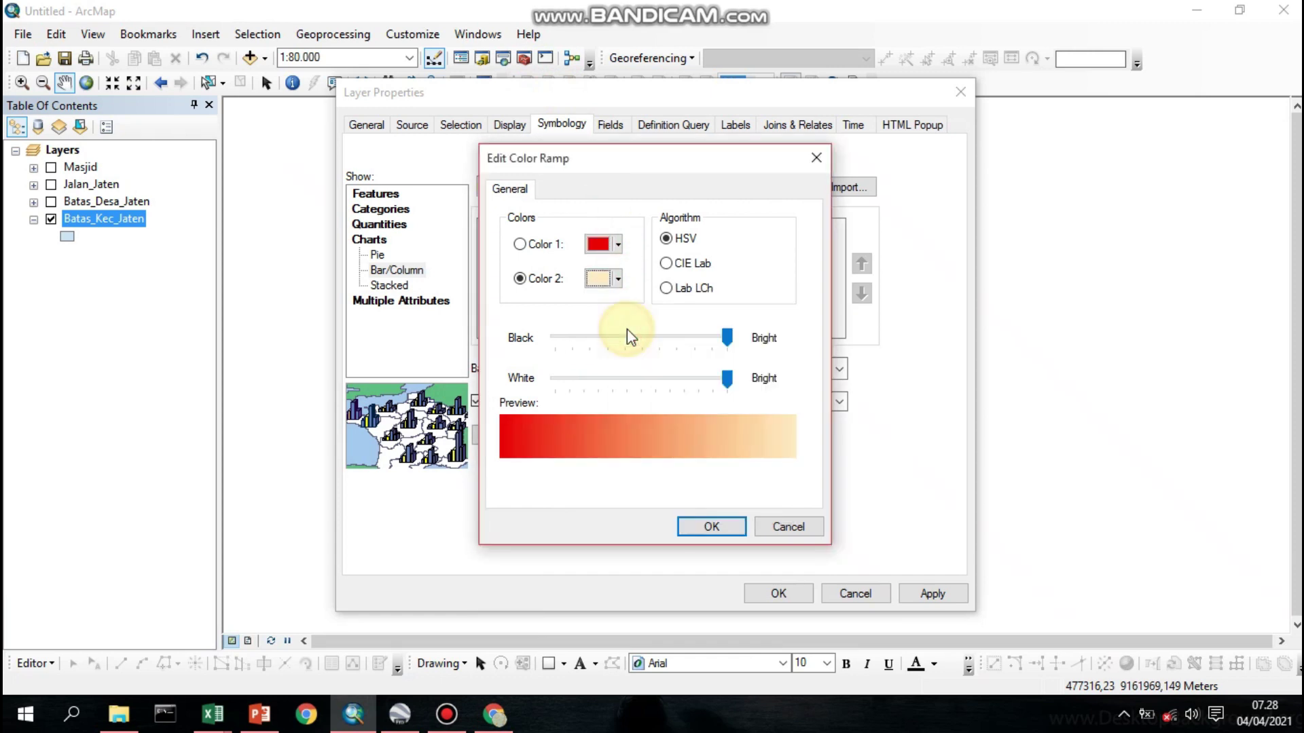
pyautogui.click(716, 522)
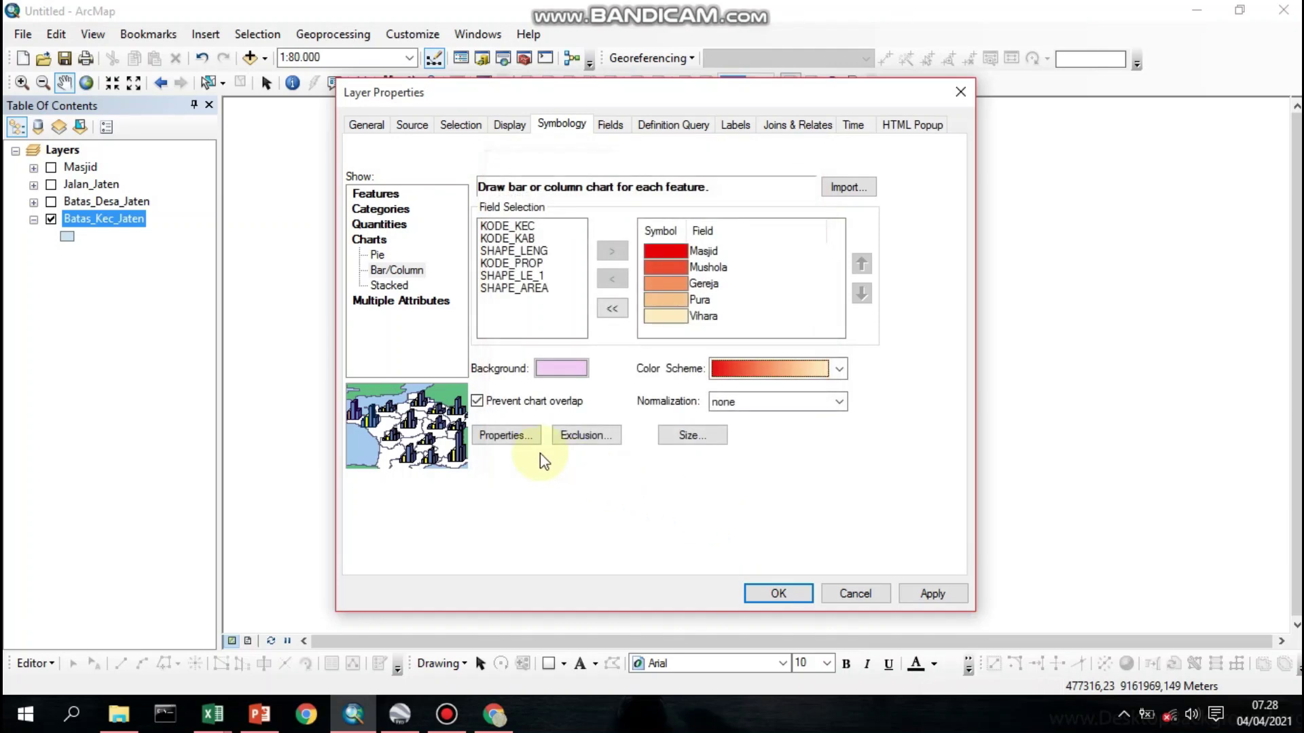
# Display the Batas_Kec_Jaten column chart in 3-D, turn off its leader lines, and apply the symbology to the map
pyautogui.click(520, 438)
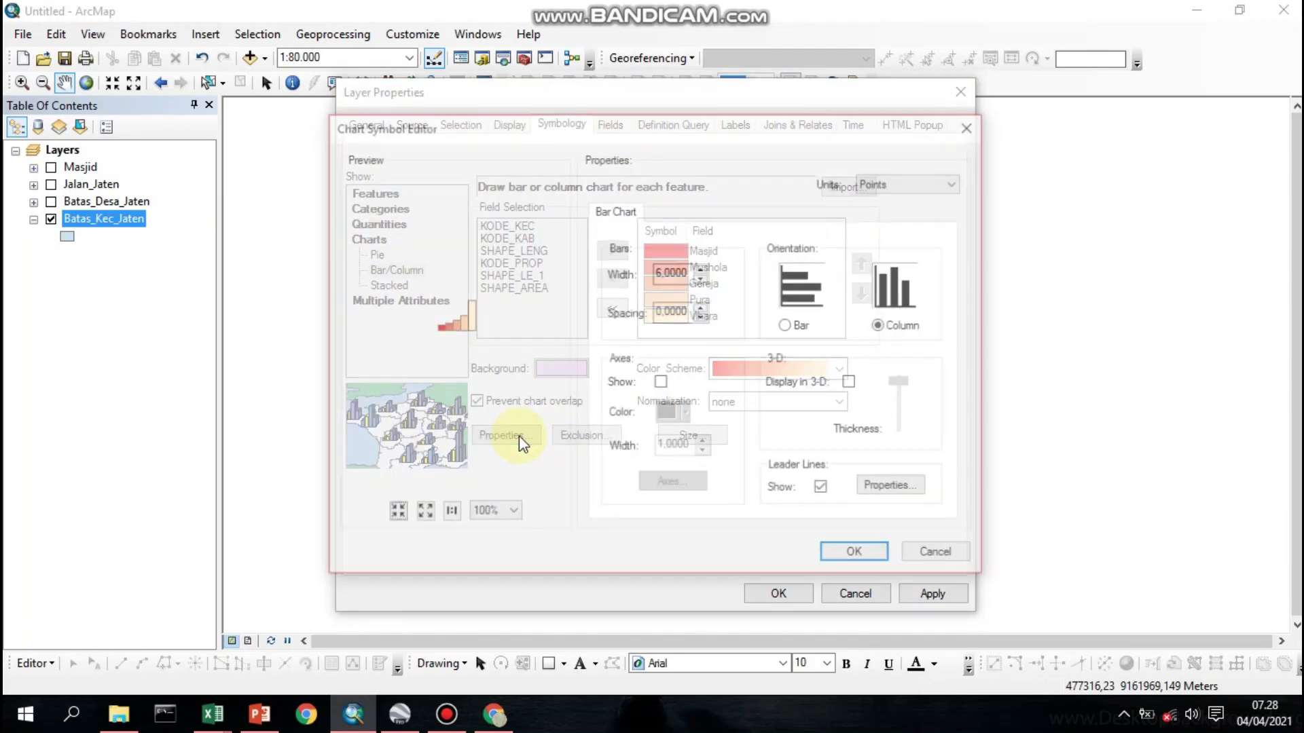
pyautogui.click(852, 383)
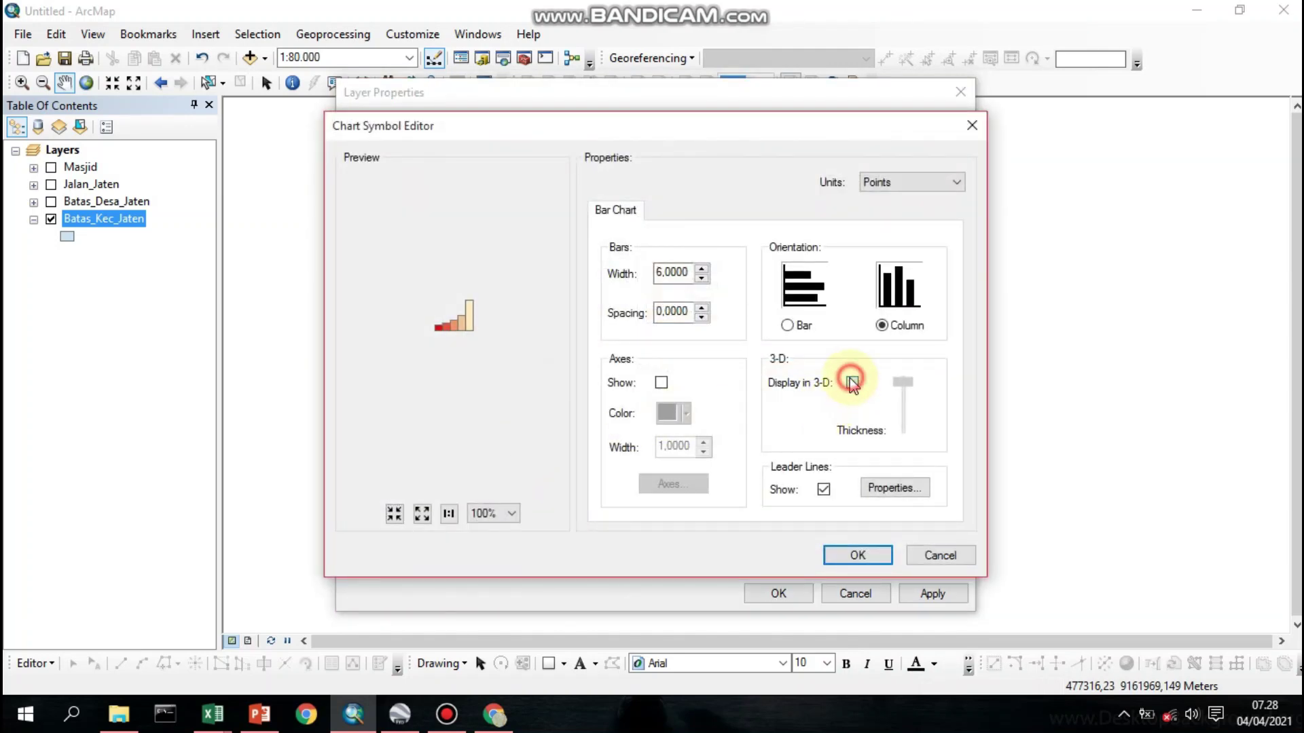
pyautogui.click(823, 489)
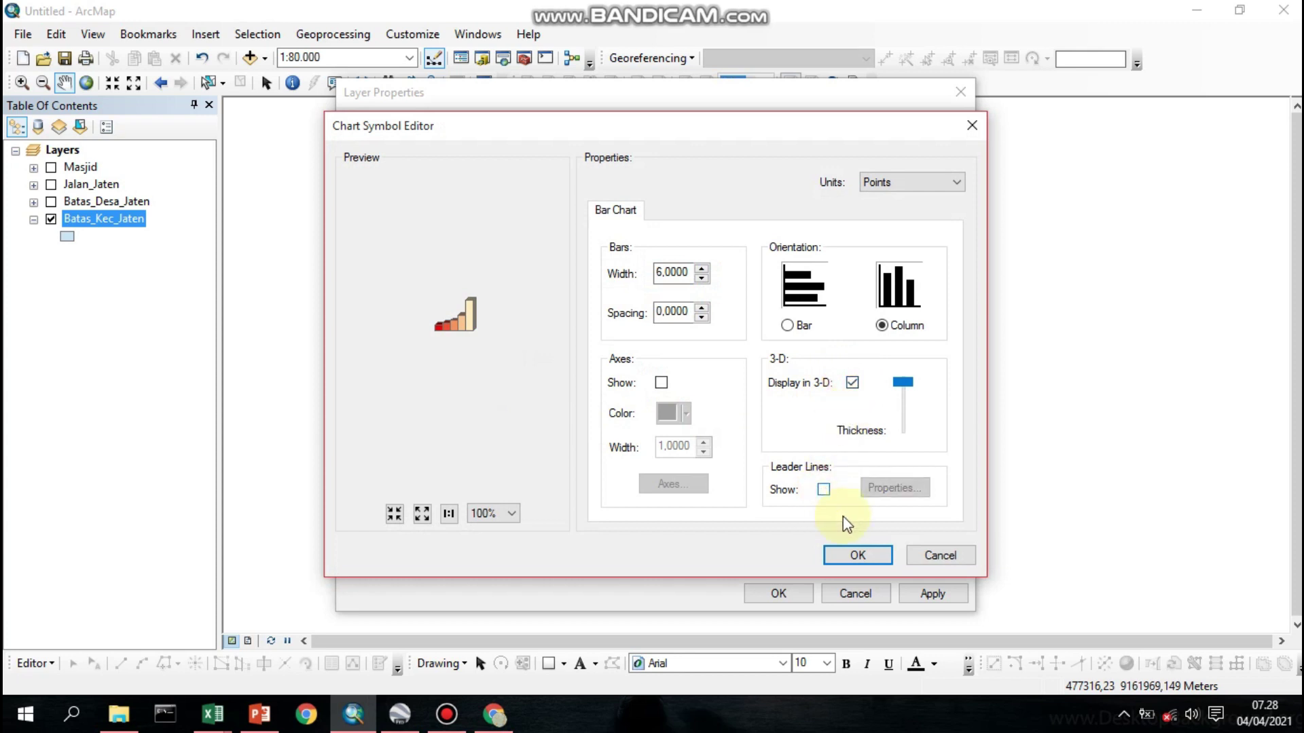
pyautogui.click(858, 556)
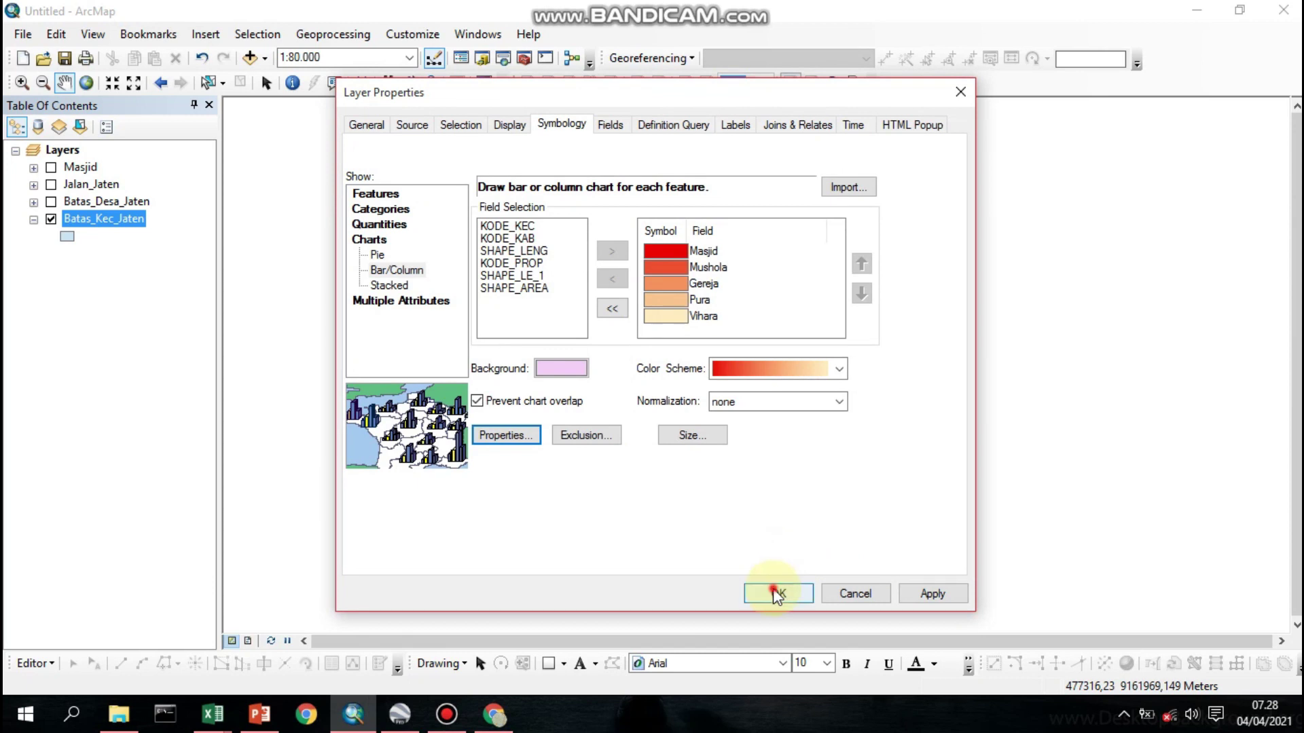
pyautogui.click(776, 594)
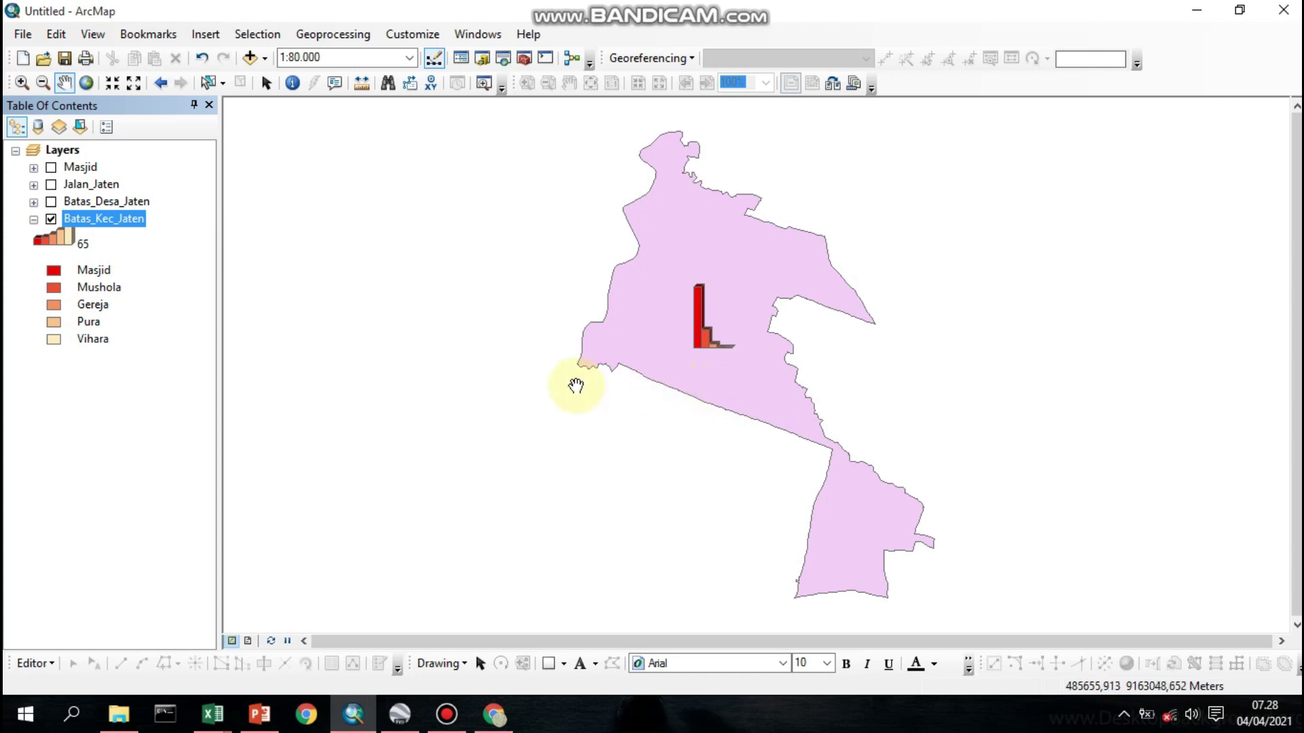
# Show the Batas_Desa_Jaten layer and hide the Batas_Kec_Jaten layer
pyautogui.click(32, 203)
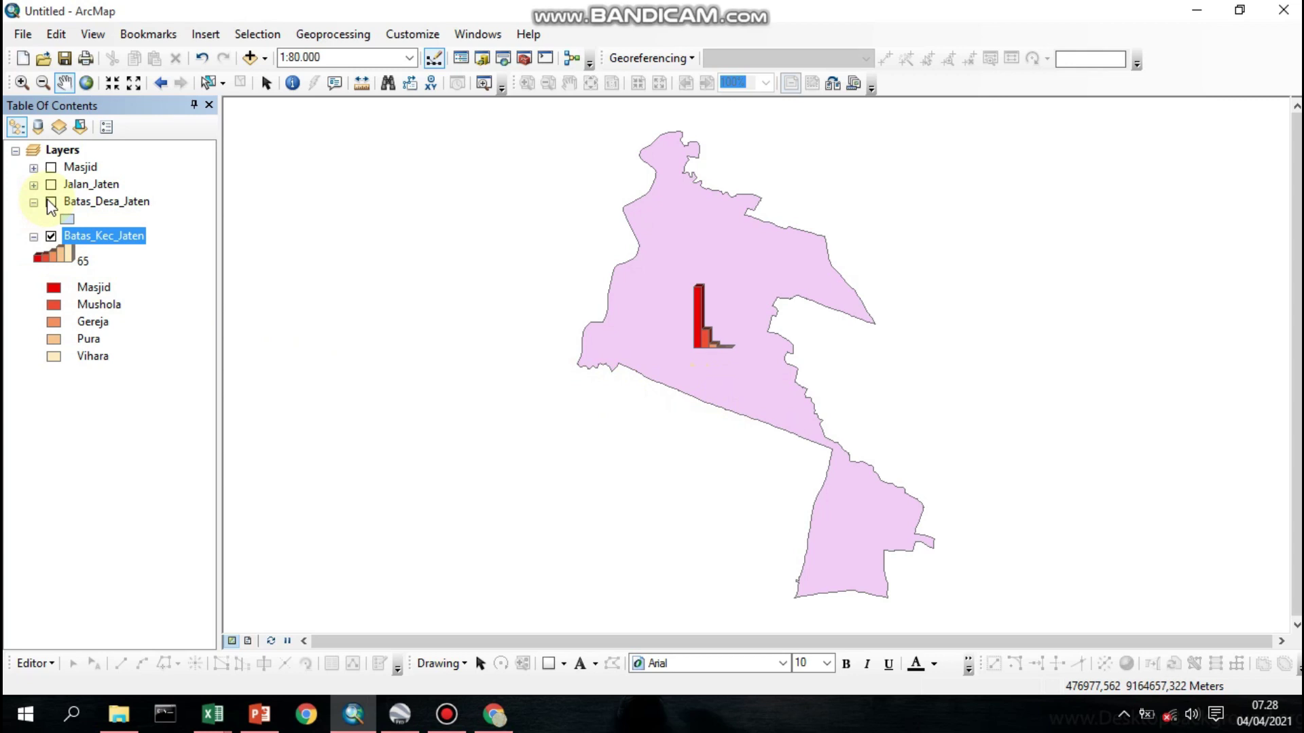
pyautogui.click(49, 203)
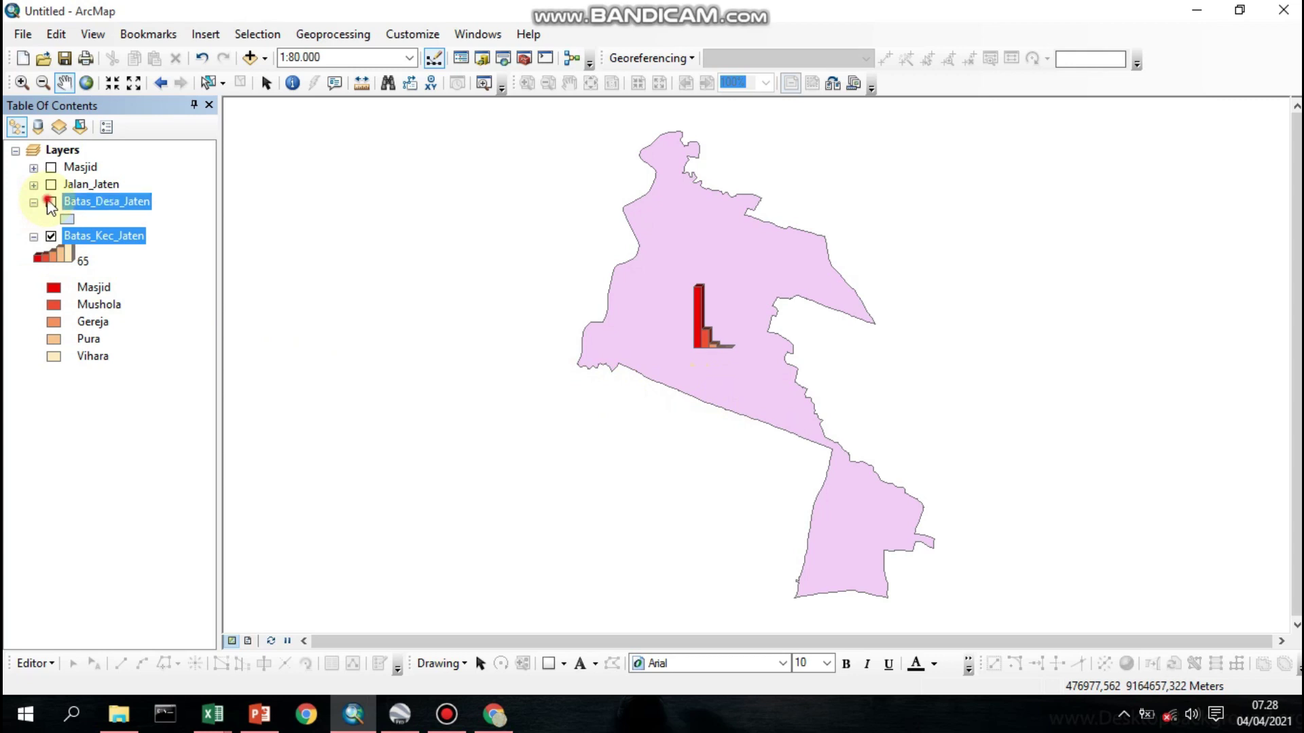
pyautogui.click(51, 236)
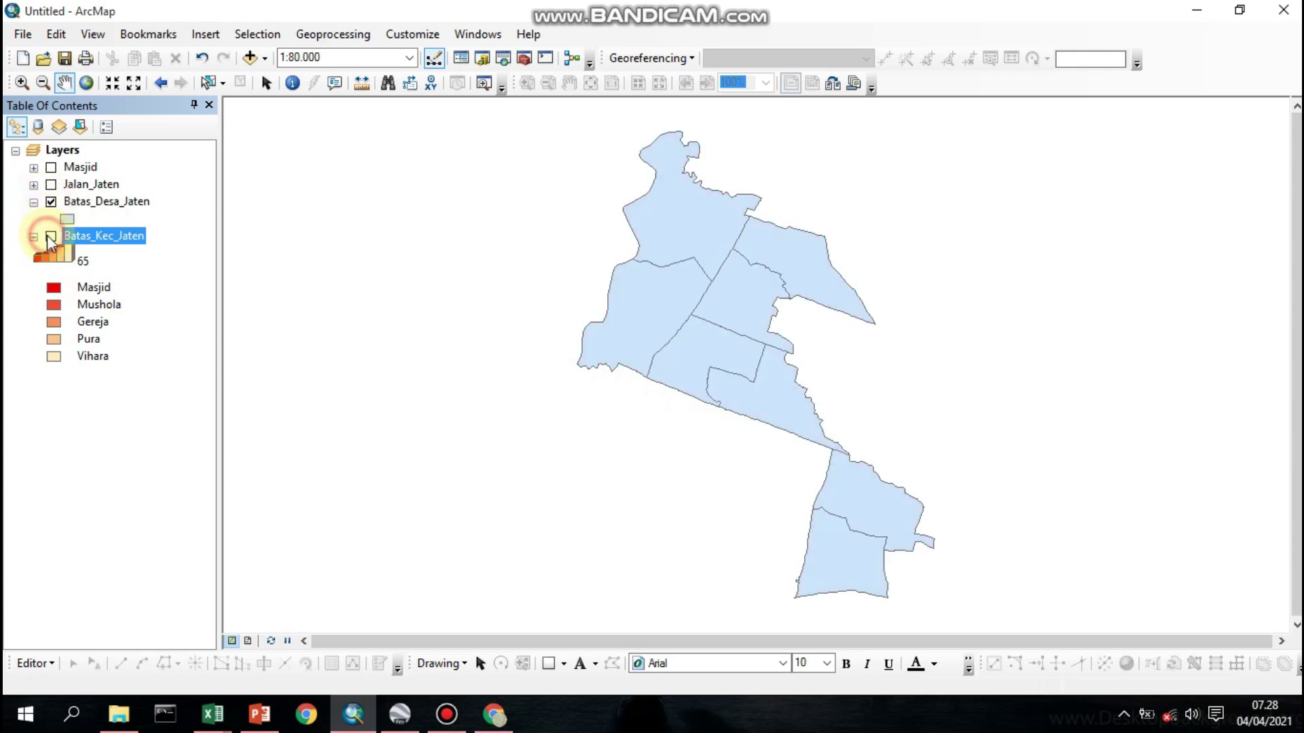
# Join Majemuk.csv from the Praktikum Kartem folder to the Batas_Desa_Jaten layer on the KECAMATAN field, keeping all records
pyautogui.rightClick(85, 202)
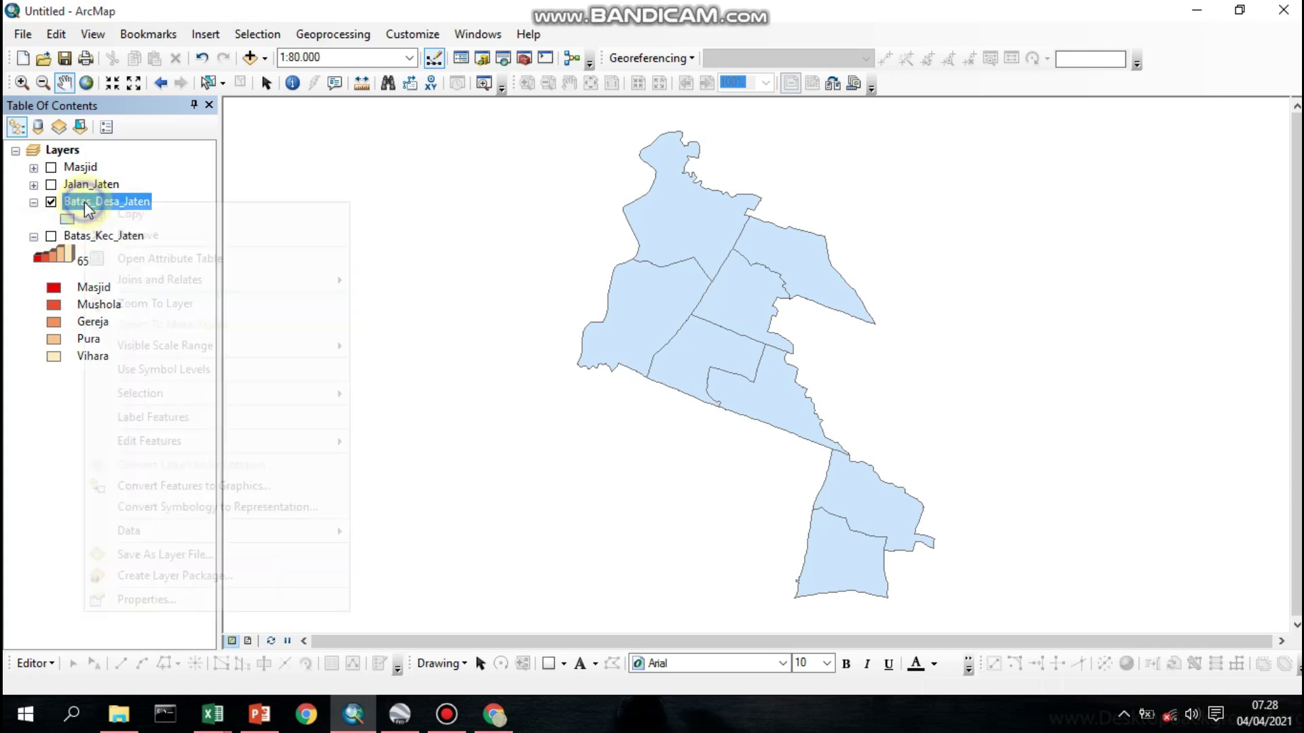
pyautogui.moveTo(266, 279)
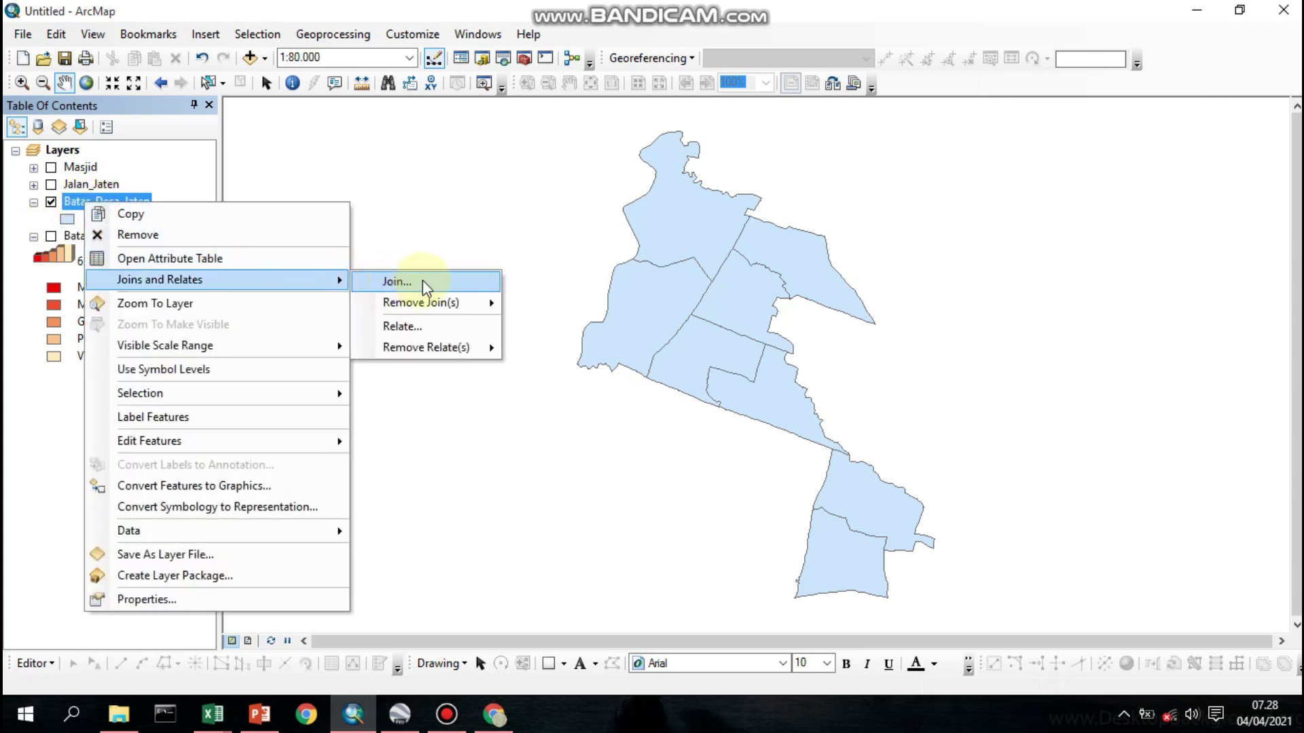
pyautogui.click(432, 282)
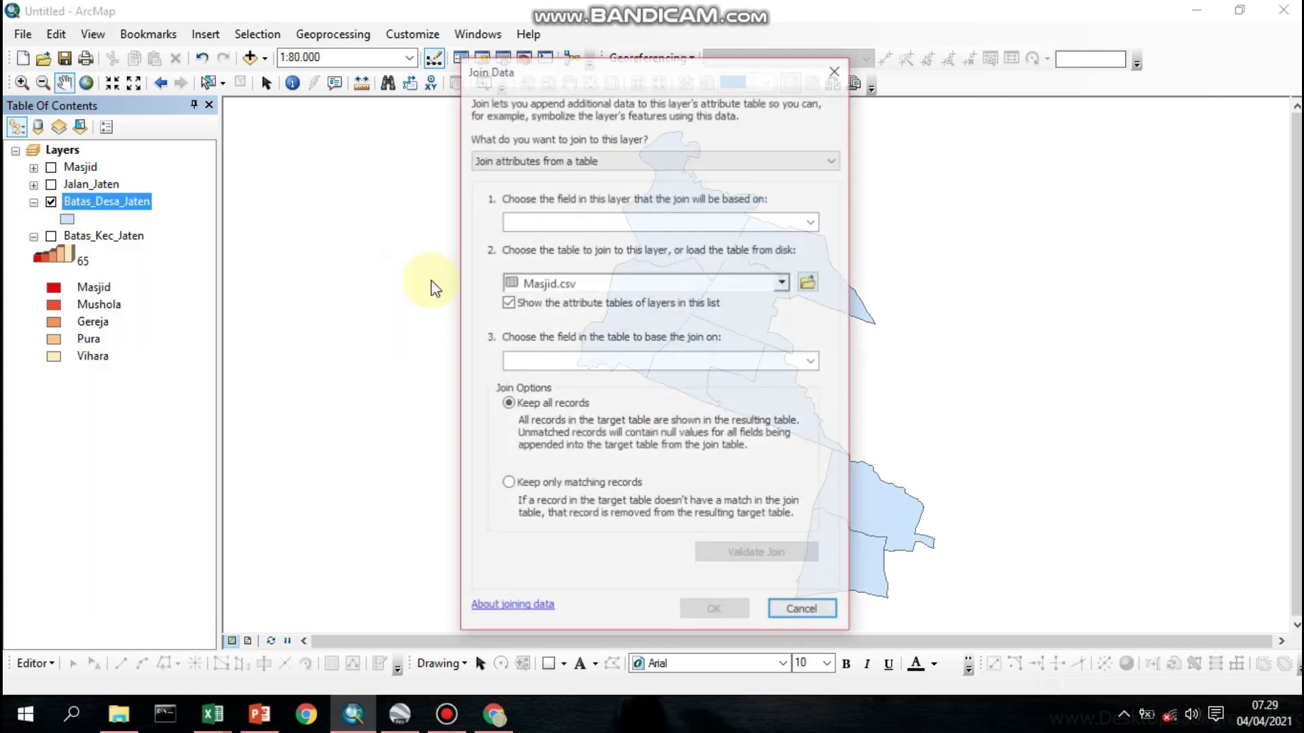
pyautogui.click(807, 284)
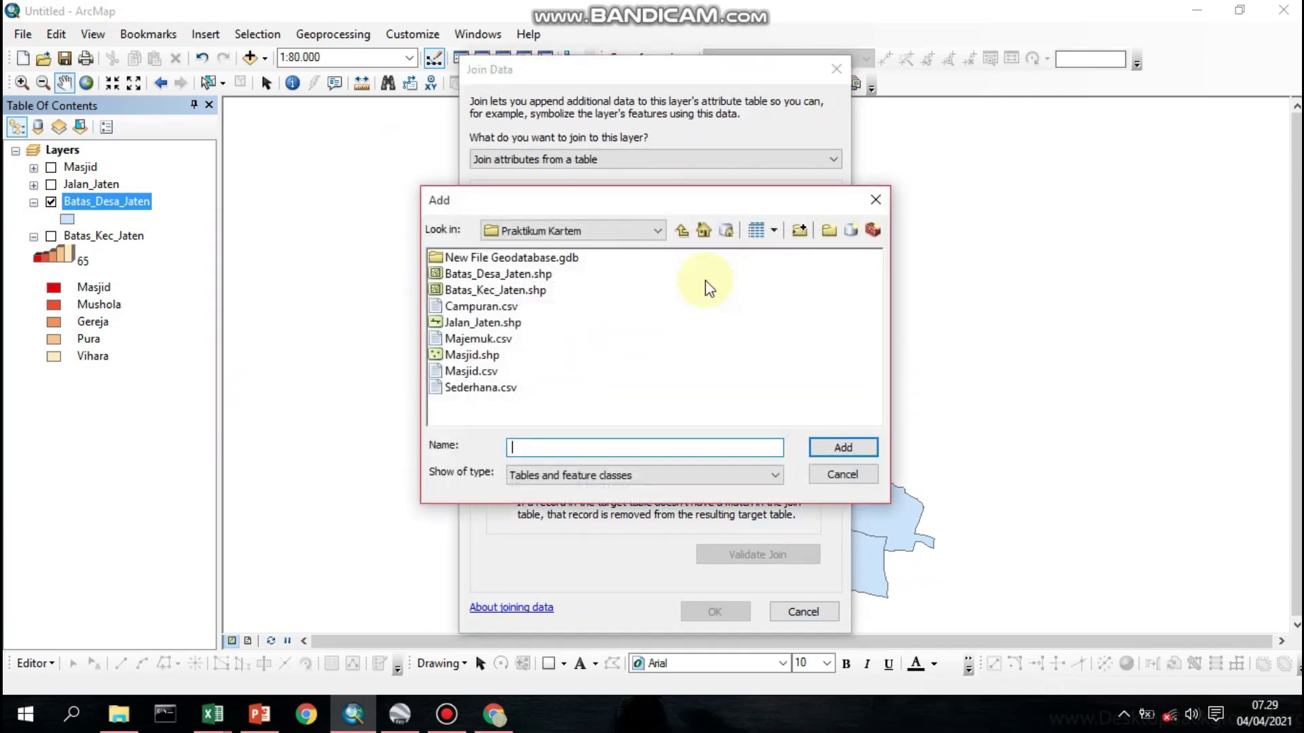
pyautogui.click(486, 339)
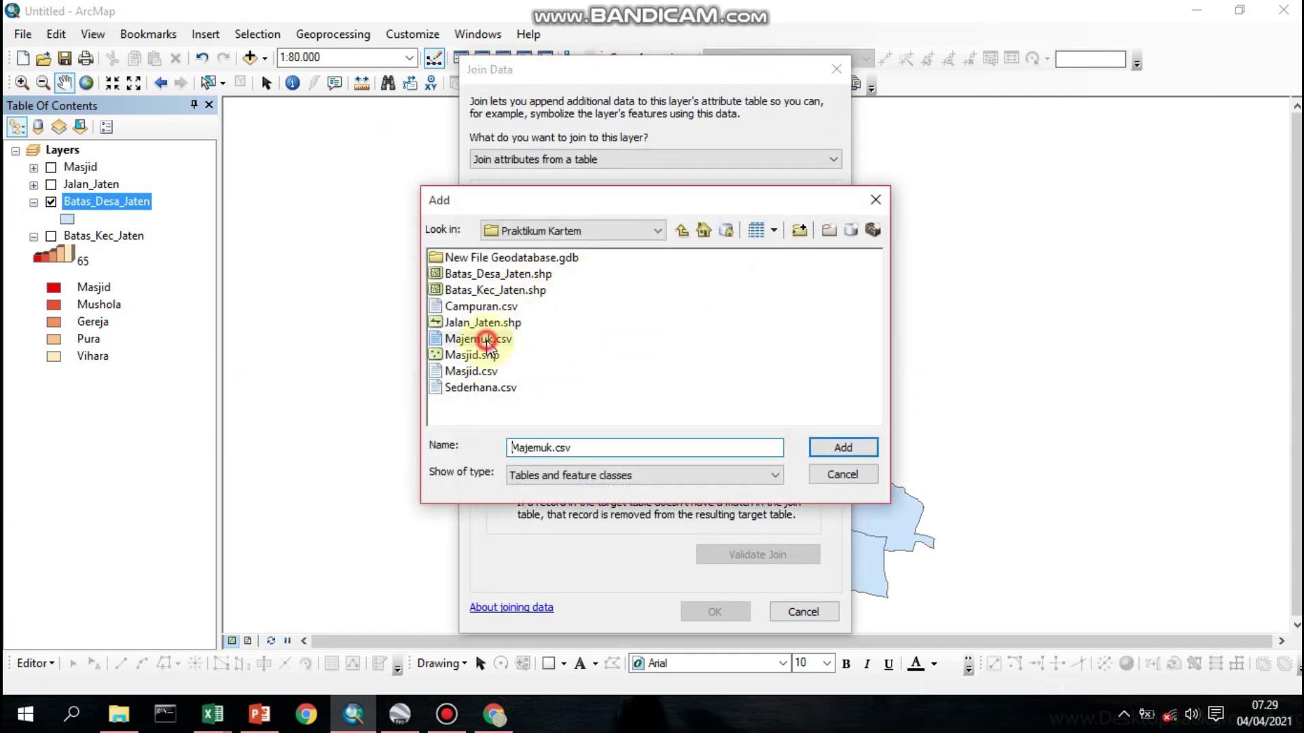
pyautogui.click(843, 450)
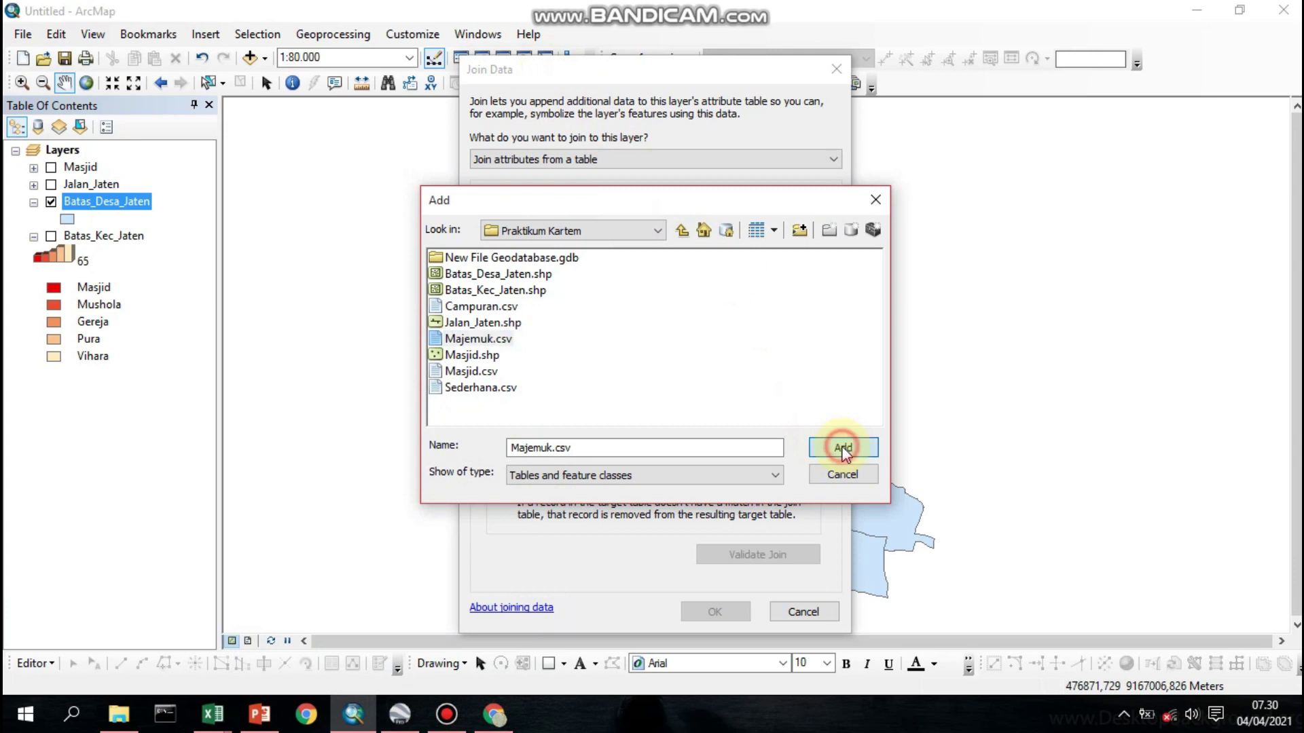
pyautogui.click(812, 221)
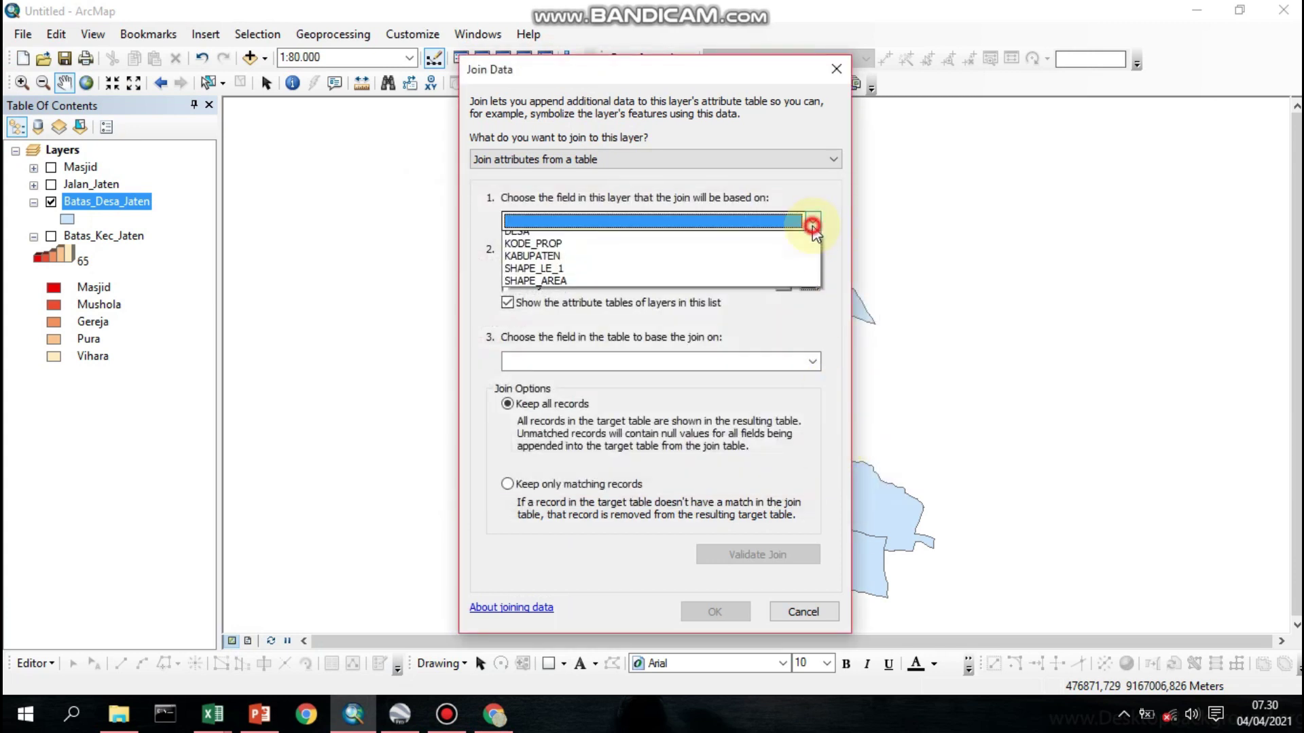
pyautogui.click(544, 263)
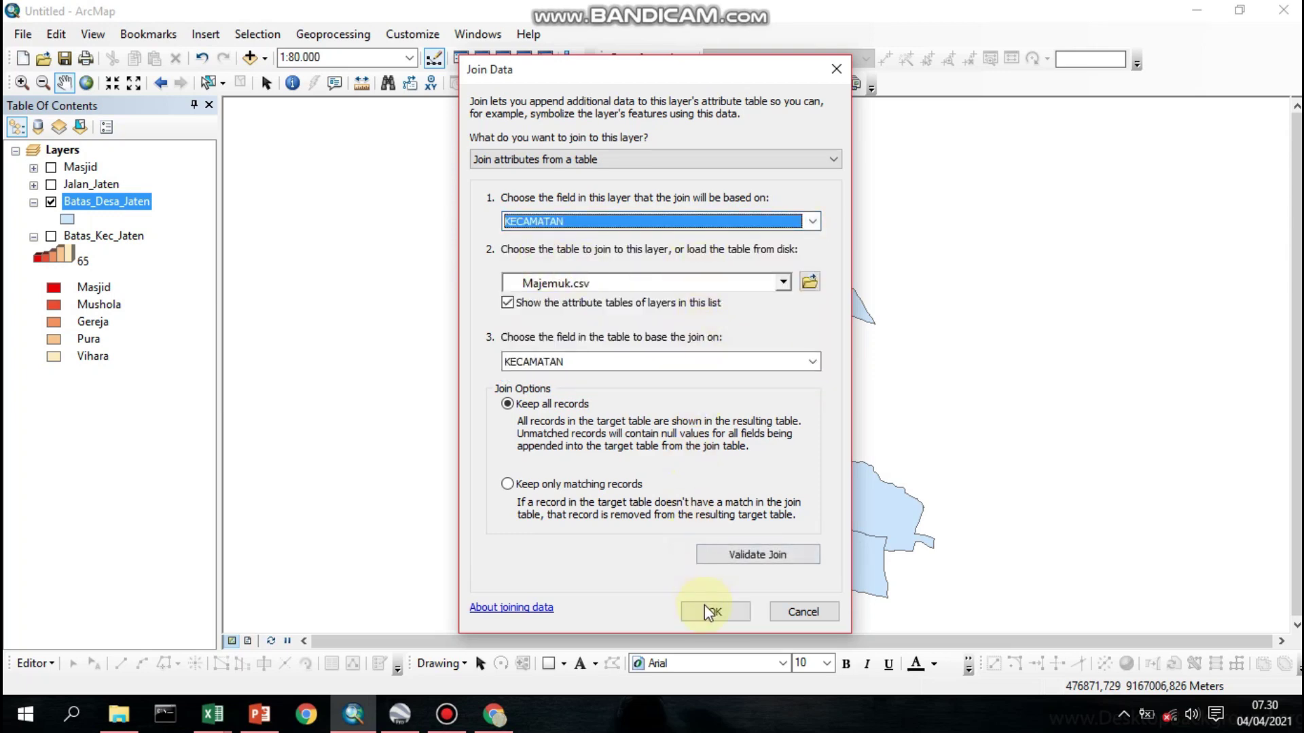
pyautogui.click(705, 607)
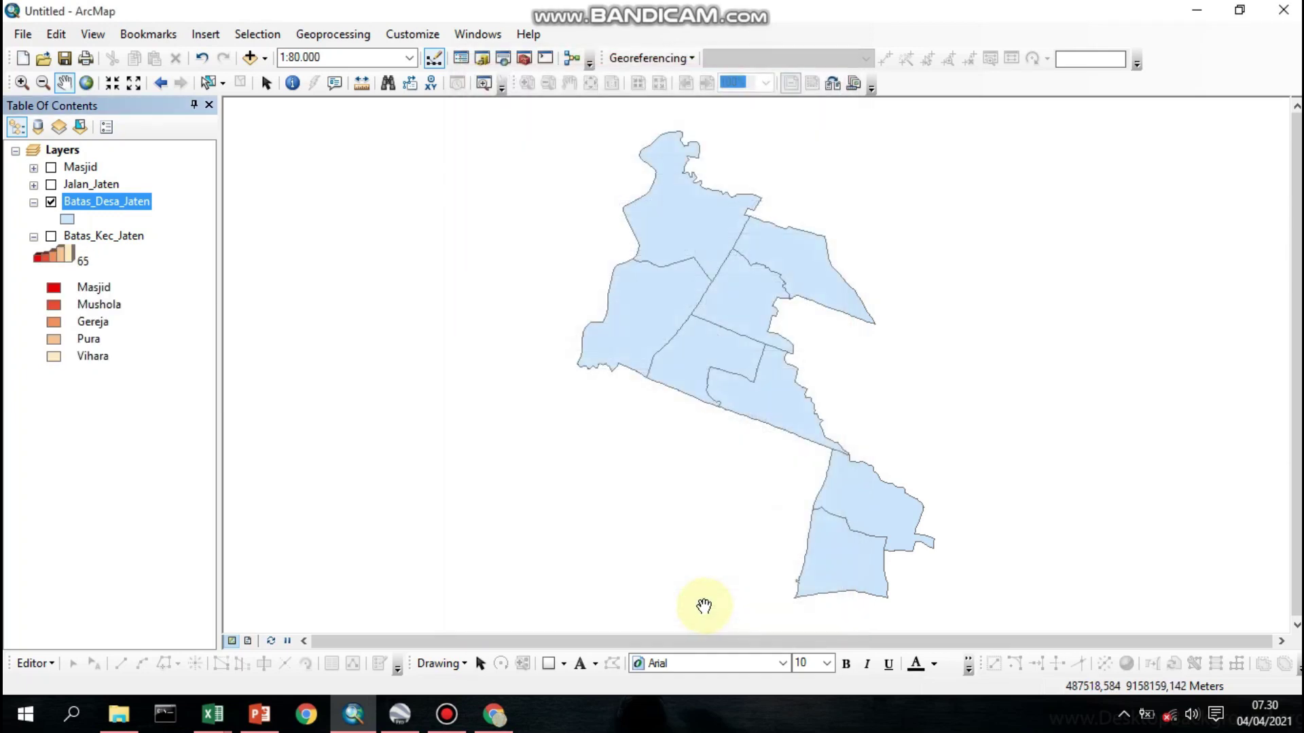
# Symbolize Batas_Desa_Jaten with a bar/column chart of the Masjid and Mushola fields
pyautogui.doubleClick(101, 203)
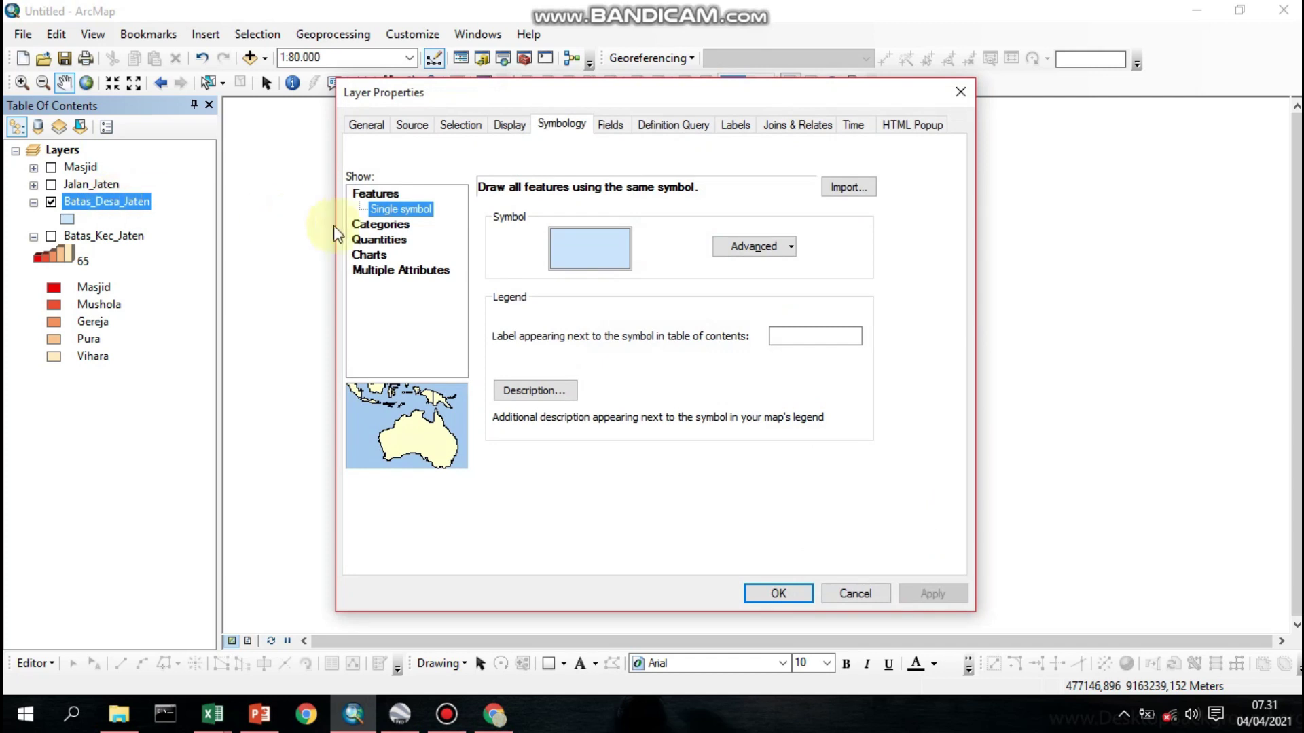
pyautogui.click(368, 255)
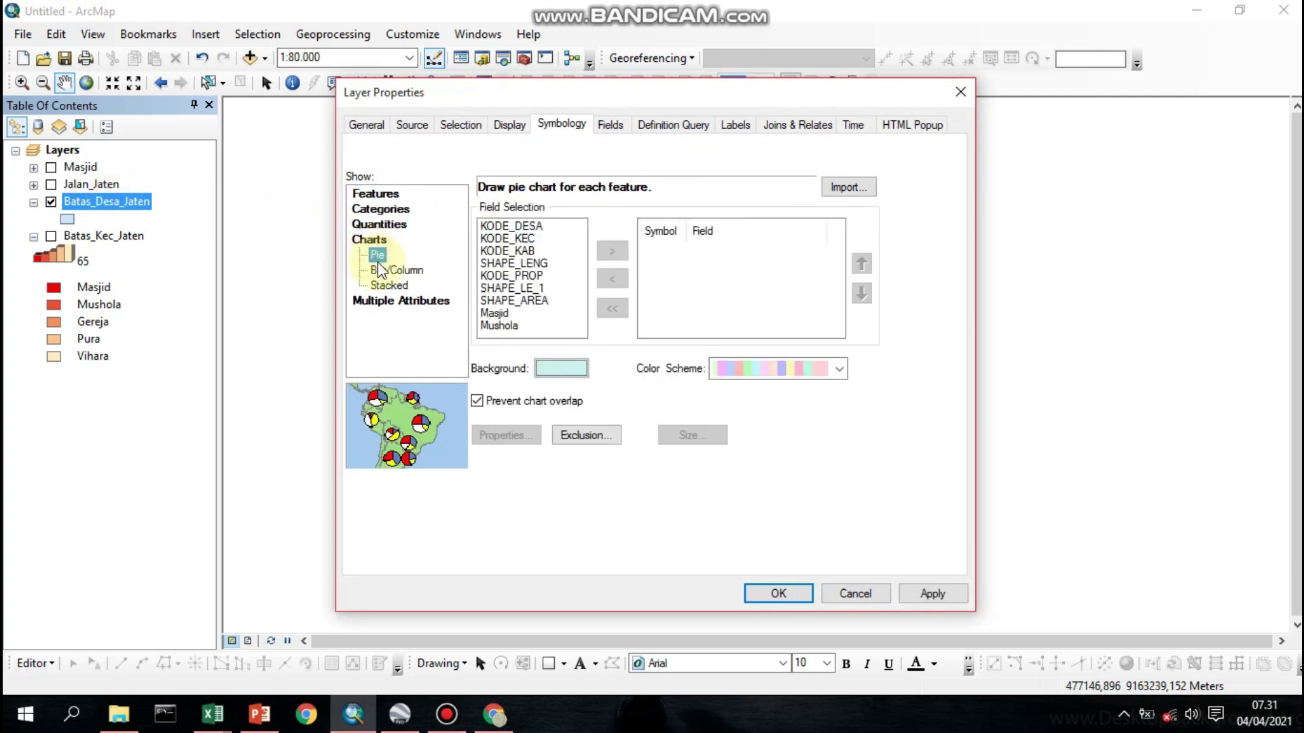
pyautogui.click(386, 271)
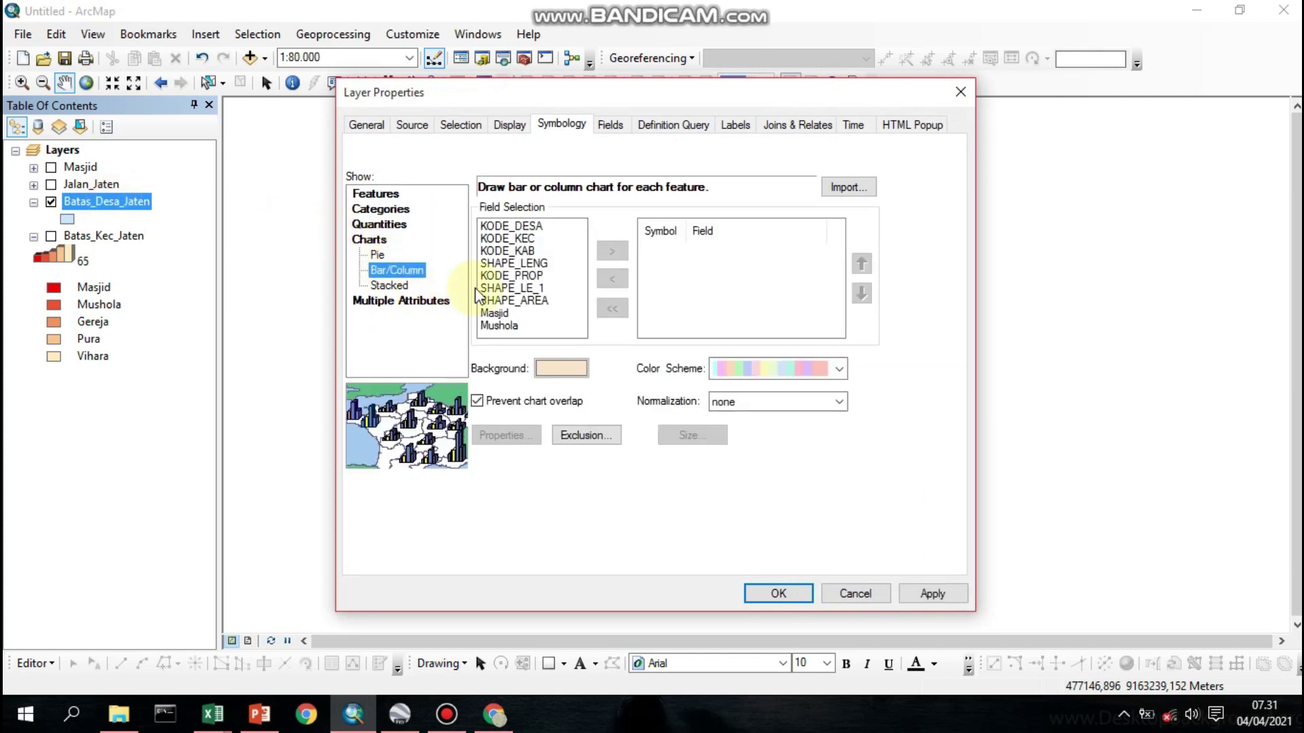
pyautogui.click(495, 312)
pyautogui.keyDown('shift'); pyautogui.click(506, 325); pyautogui.keyUp('shift')
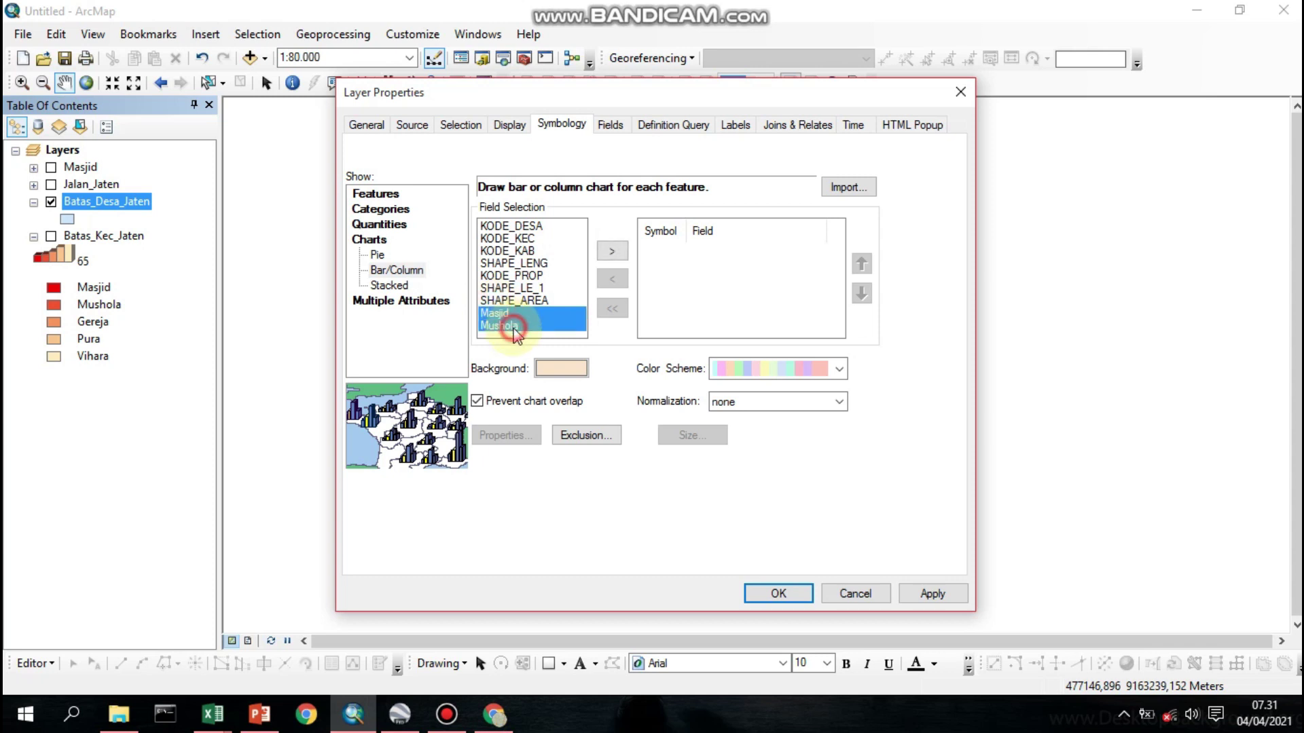
pyautogui.click(613, 253)
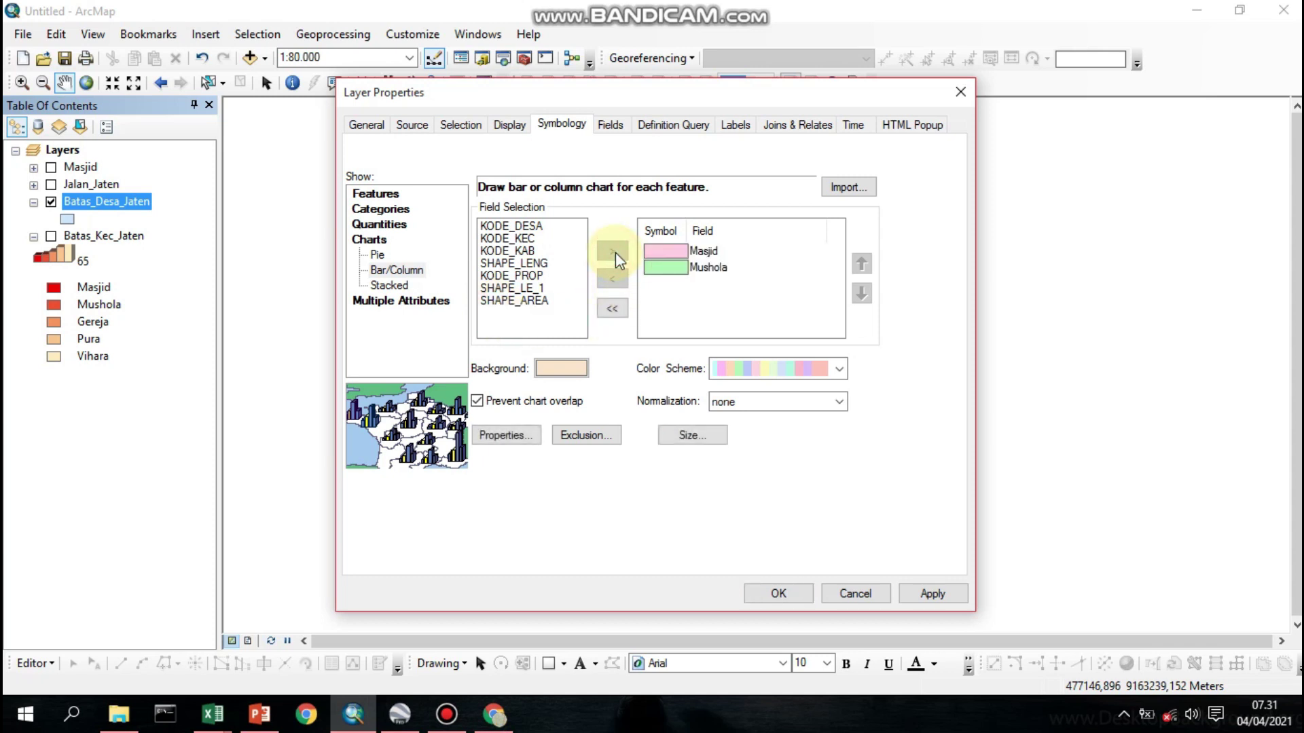
# Apply the light-orange-to-red color ramp to the Masjid and Mushola bars and edit it to run from red to pale cream
pyautogui.click(755, 369)
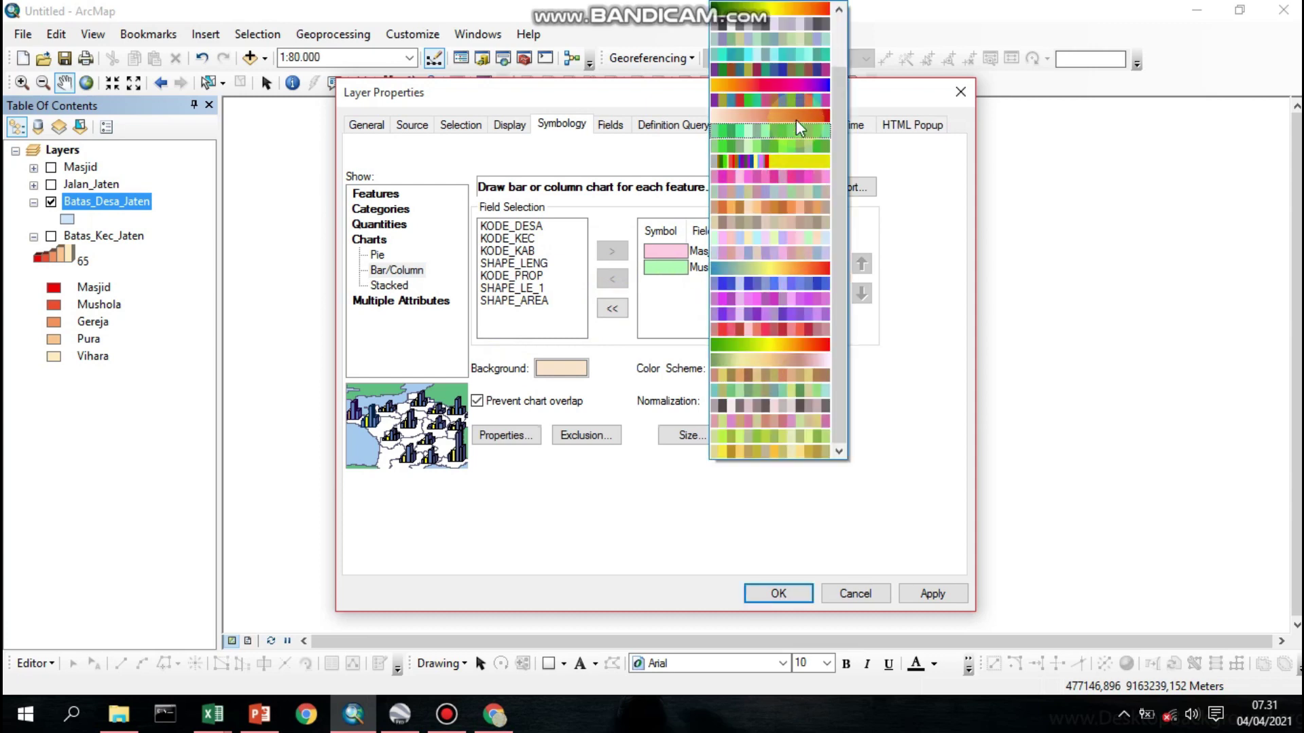
pyautogui.click(796, 119)
pyautogui.rightClick(798, 369)
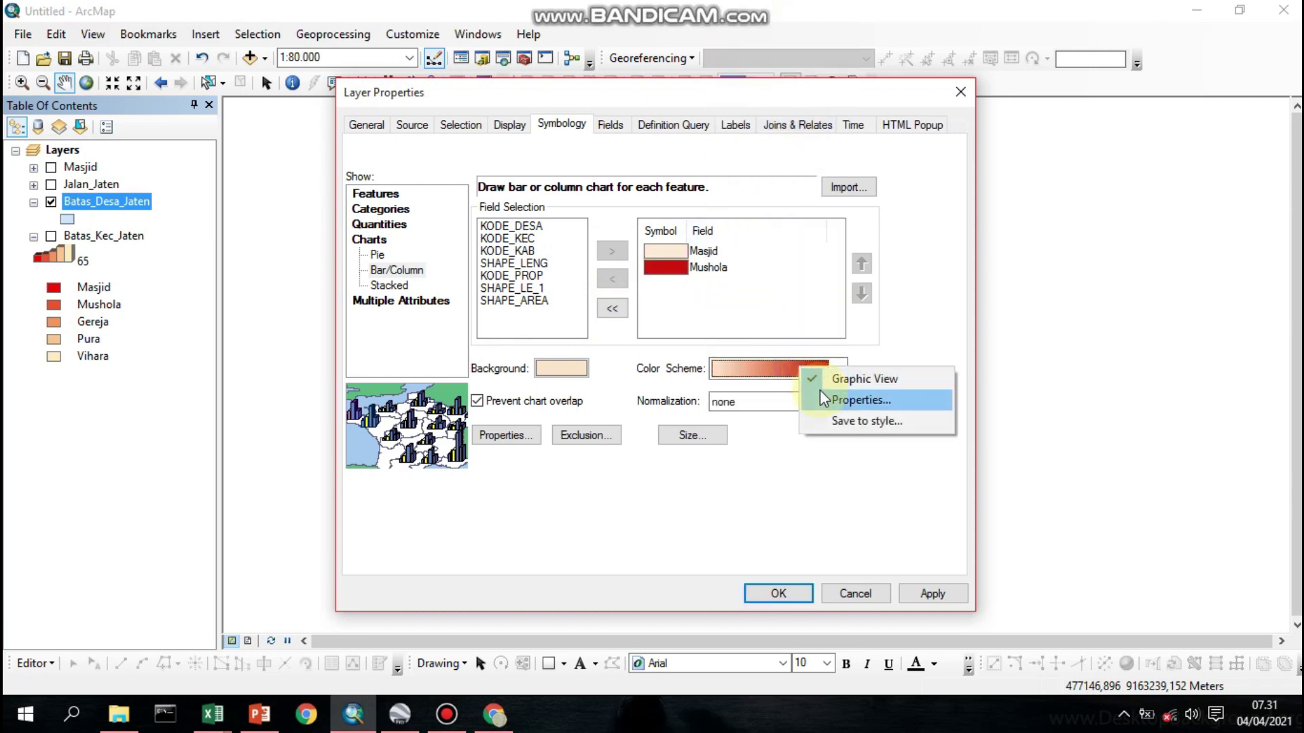
pyautogui.click(823, 399)
pyautogui.click(597, 245)
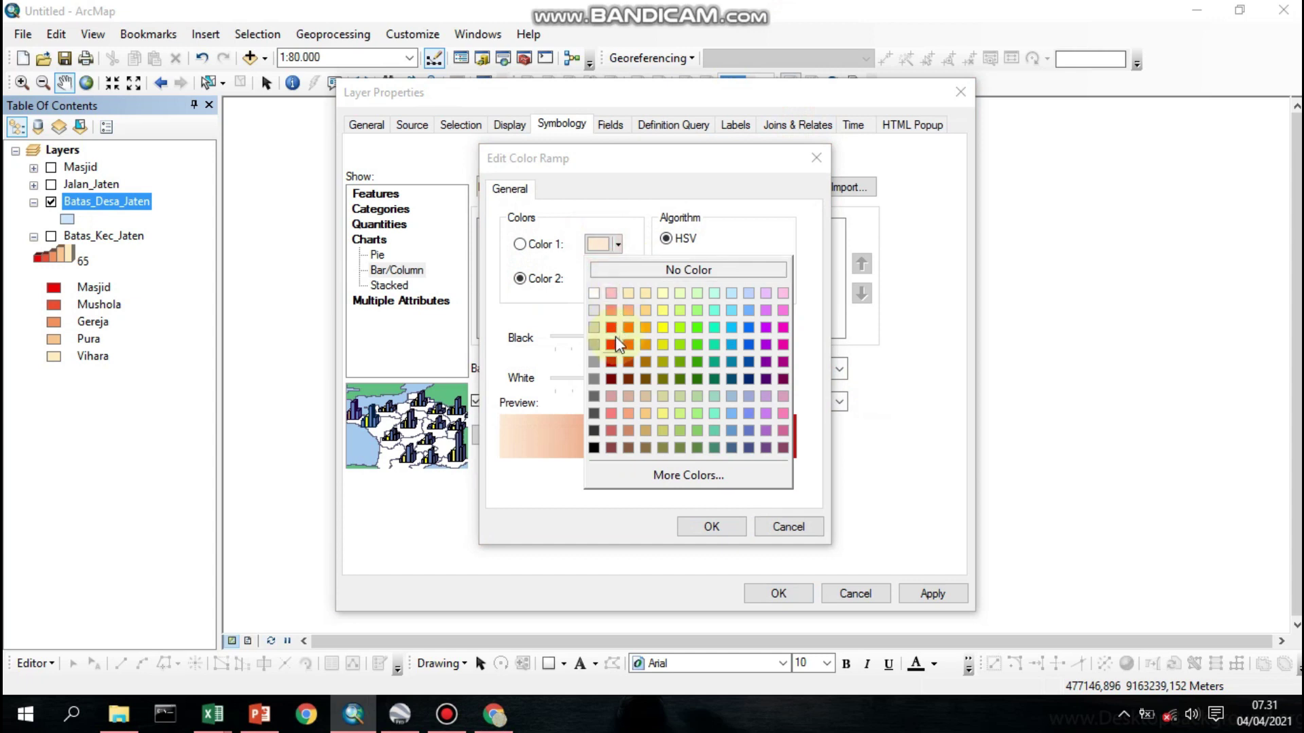
pyautogui.click(612, 328)
pyautogui.click(614, 279)
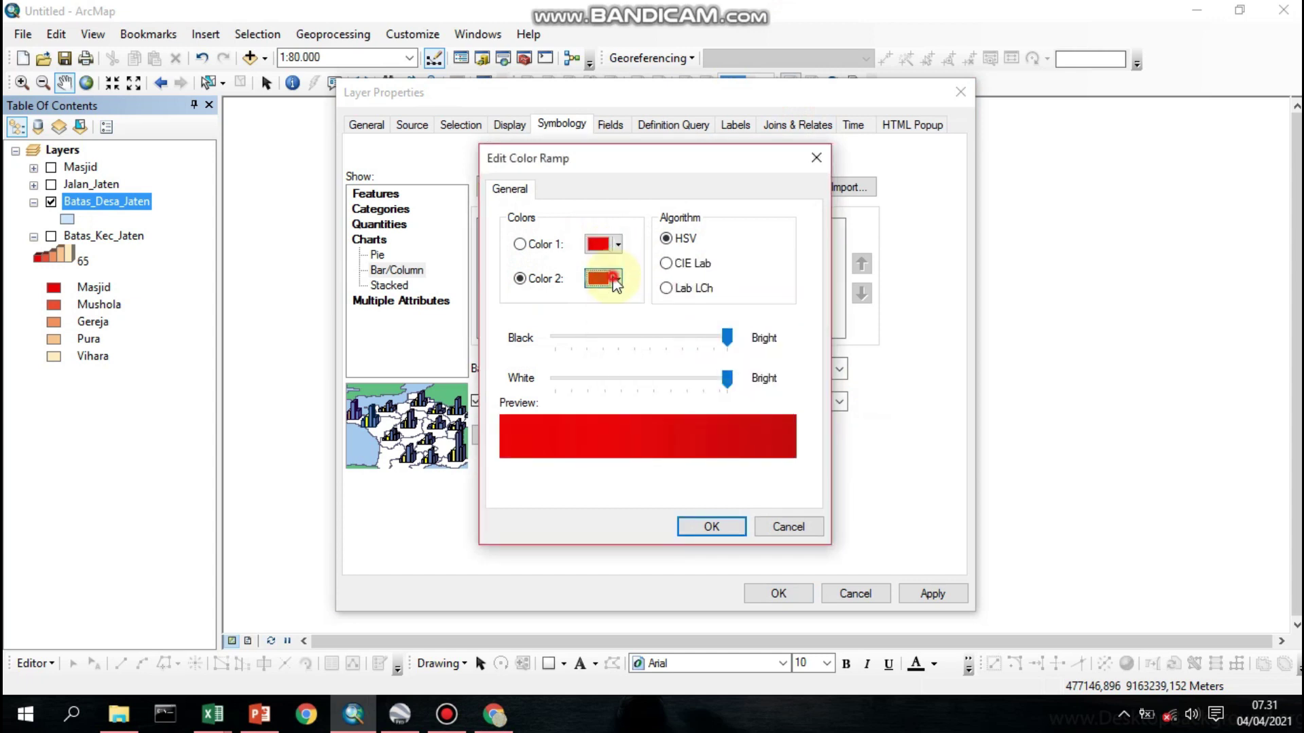
pyautogui.click(630, 319)
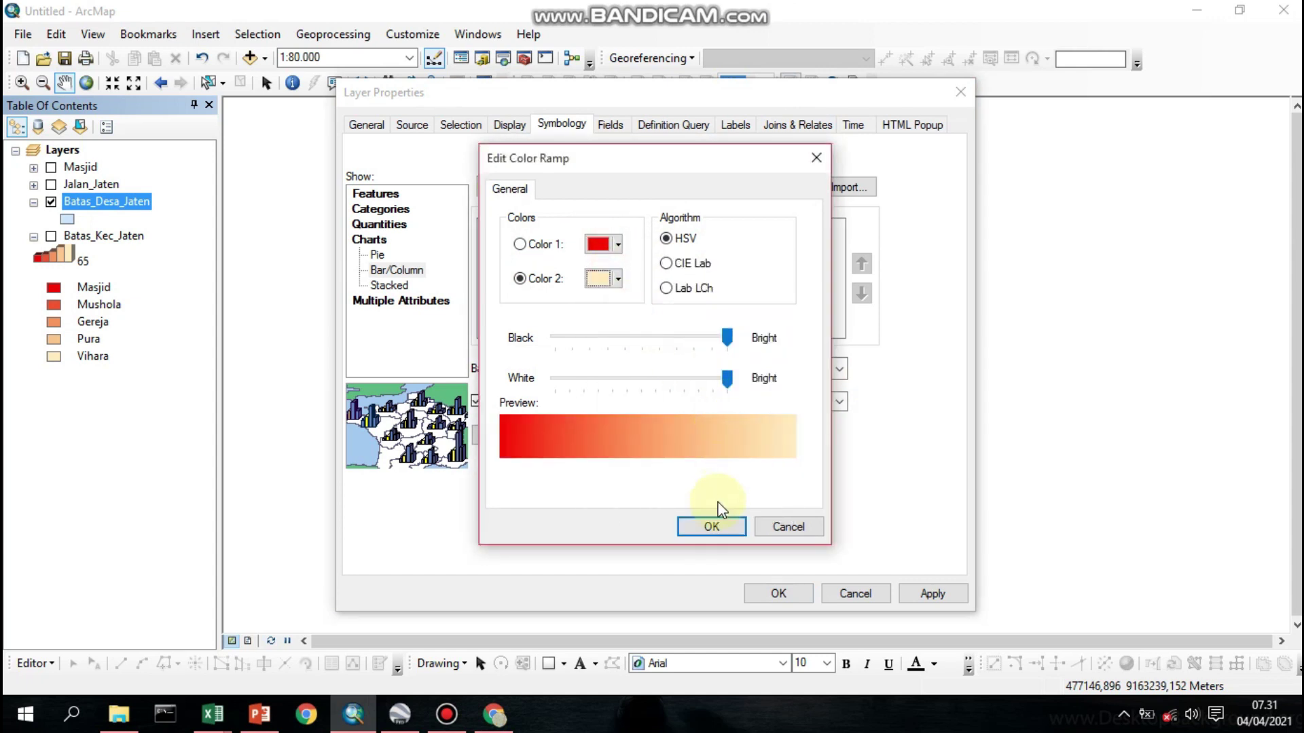
pyautogui.click(717, 527)
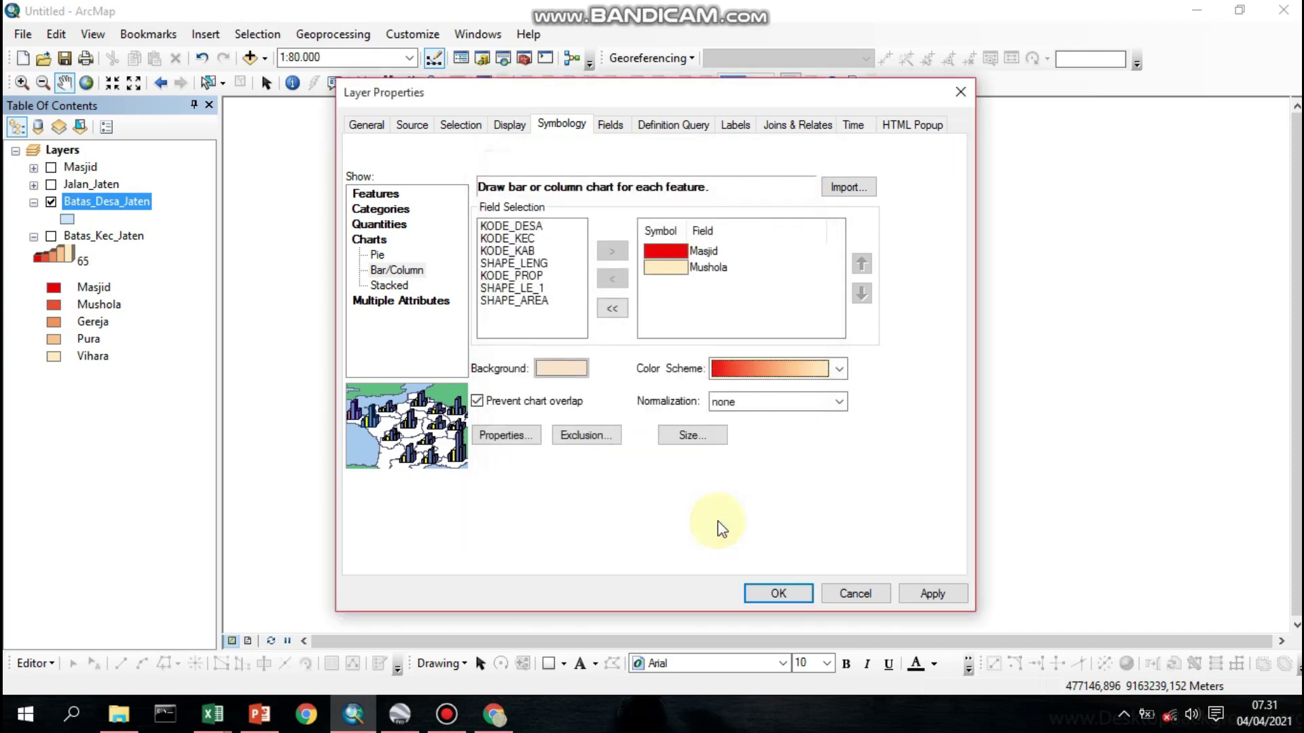
# Display the Batas_Desa_Jaten column charts in 3-D without leader lines and apply the symbology to the map
pyautogui.click(507, 436)
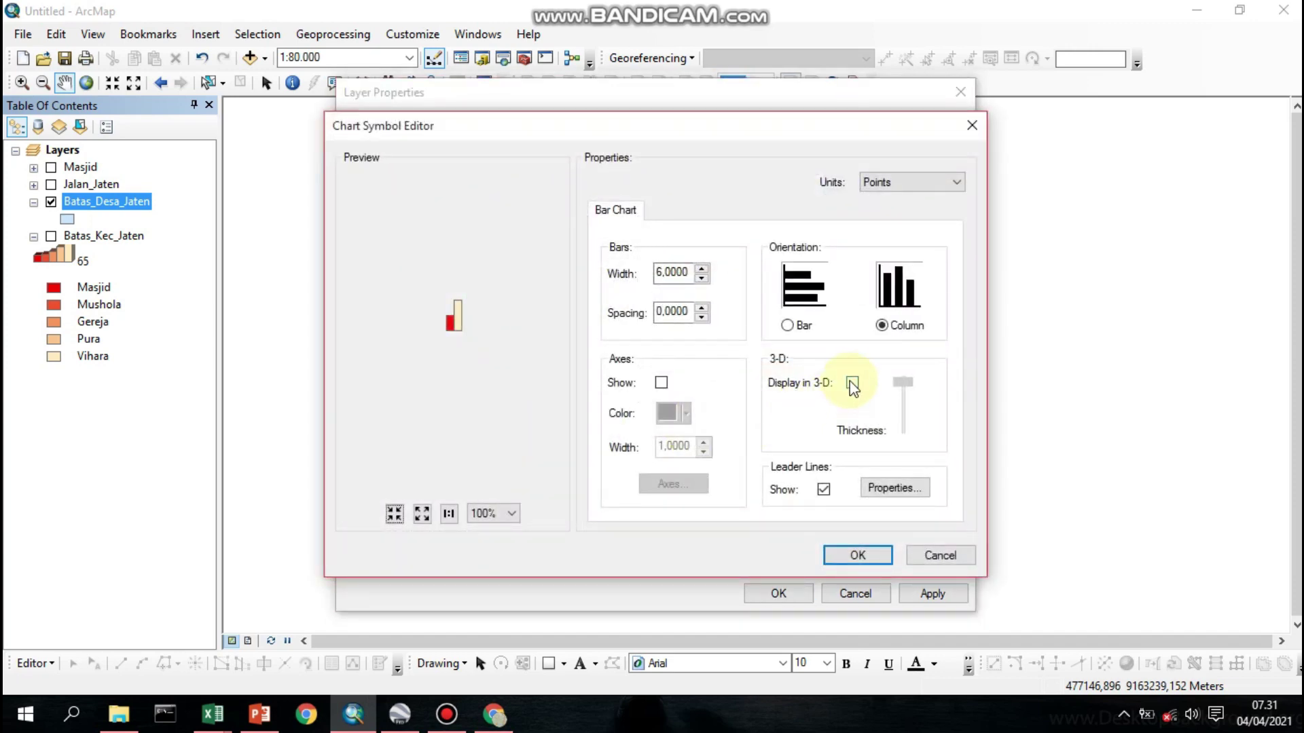
pyautogui.click(851, 382)
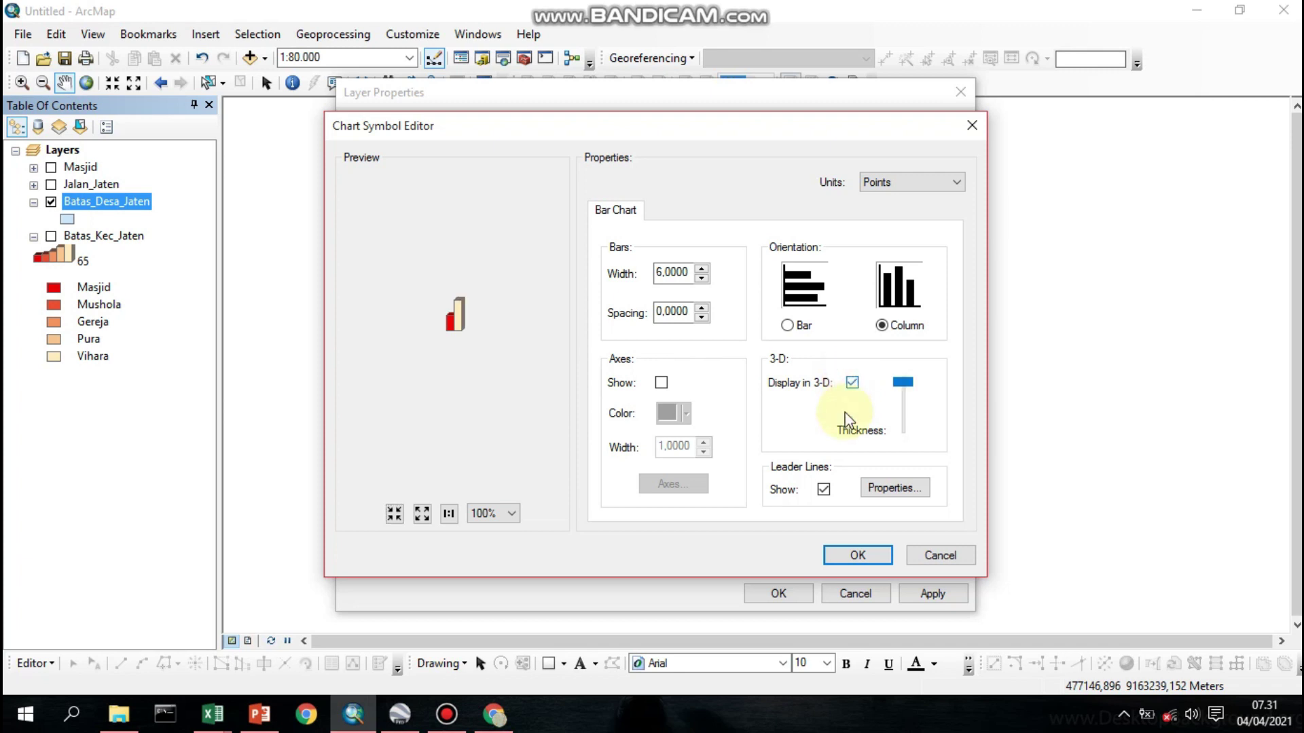
pyautogui.click(824, 488)
pyautogui.click(850, 554)
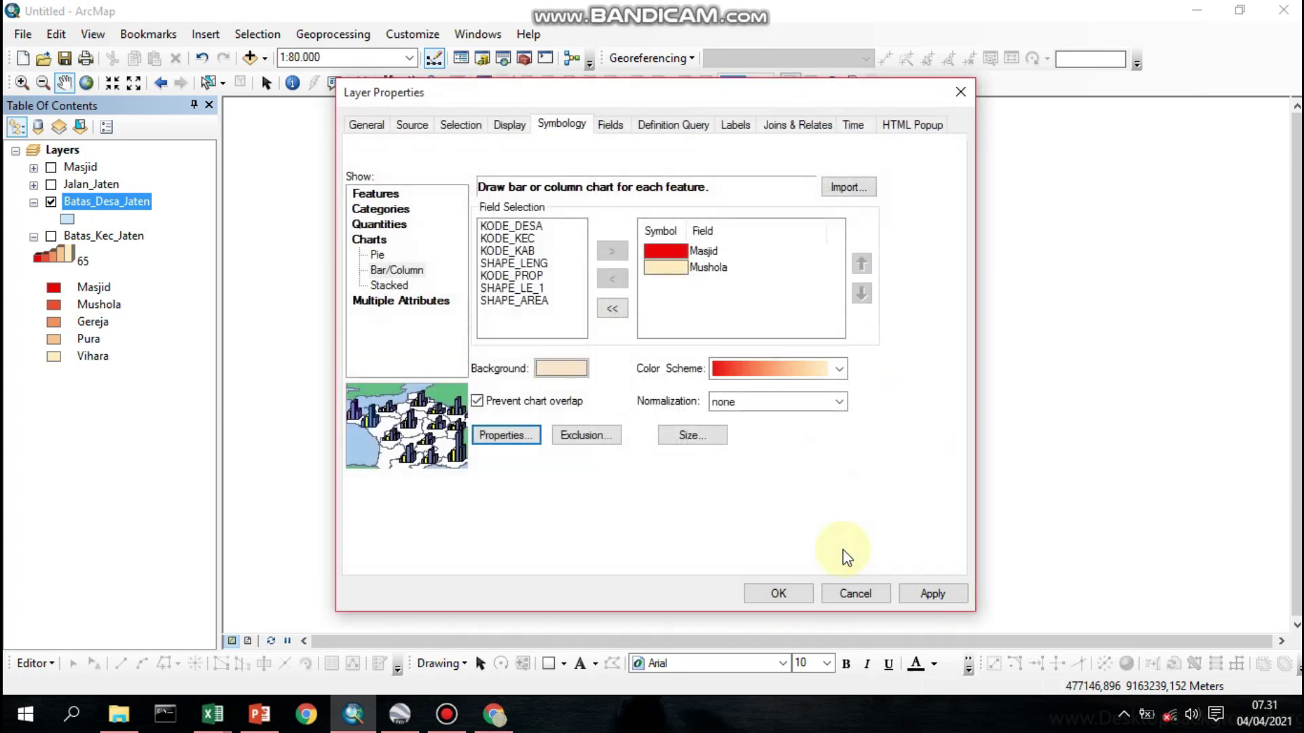
pyautogui.click(781, 594)
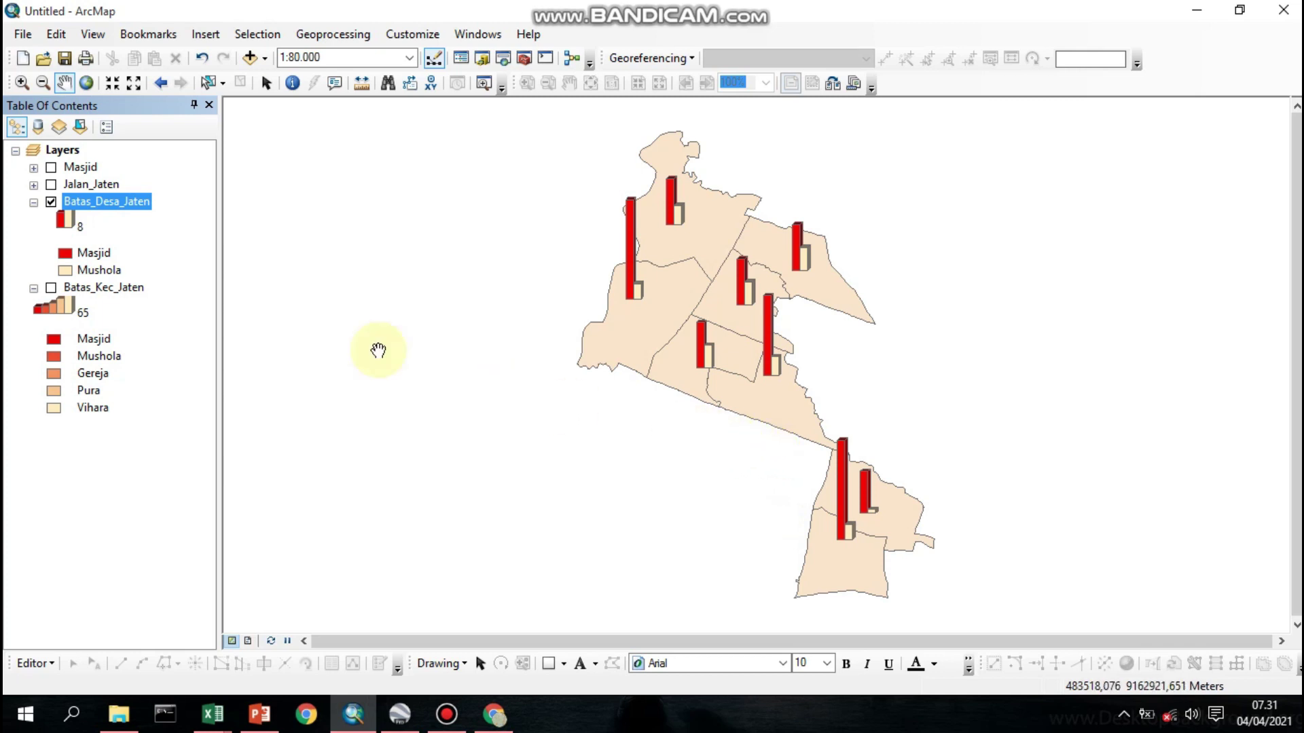
# Duplicate the Batas_Desa_Jaten layer by copying it and pasting it into the Layers data frame
pyautogui.rightClick(121, 210)
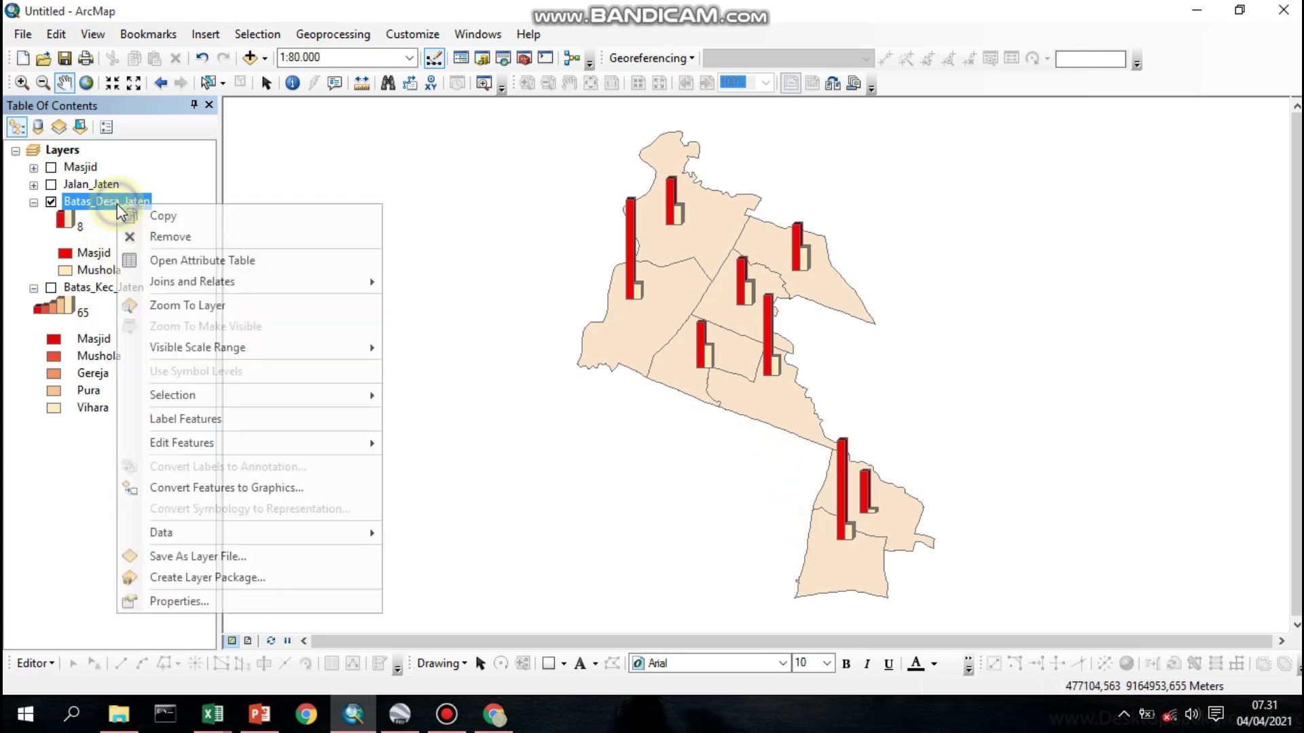
pyautogui.click(199, 221)
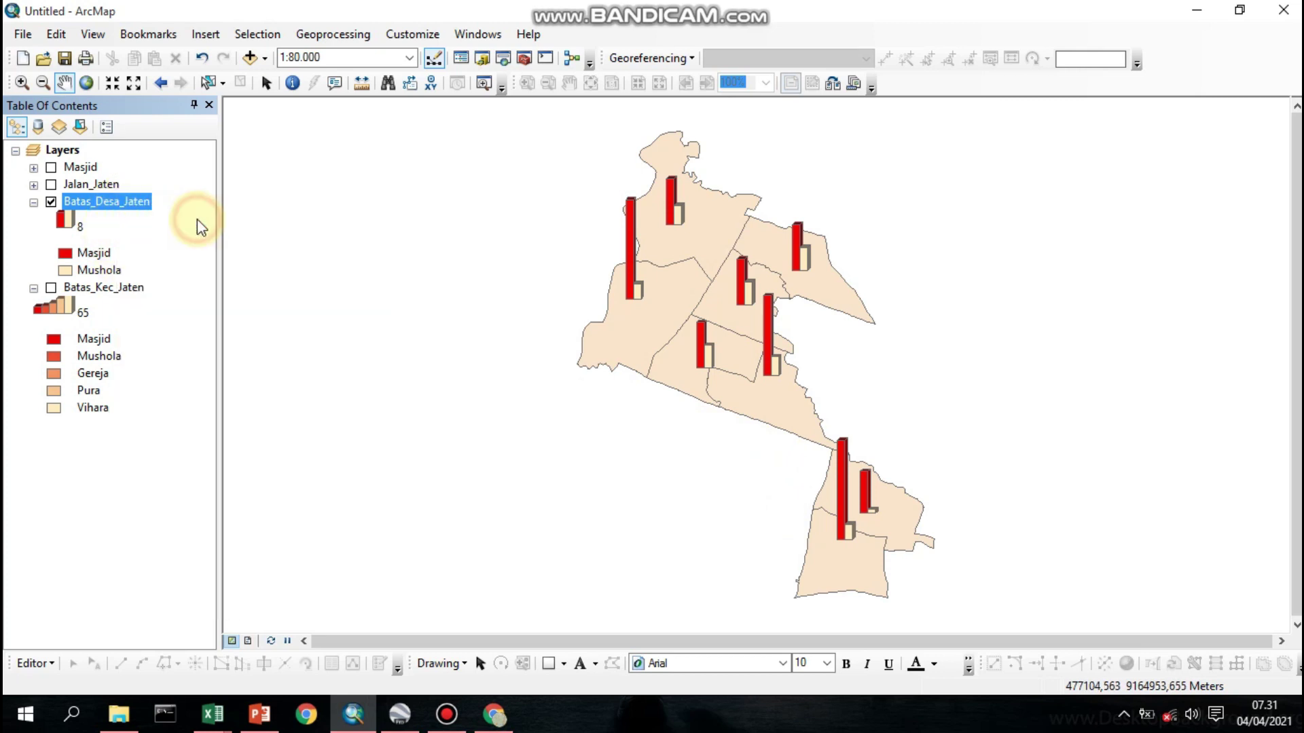
pyautogui.rightClick(66, 150)
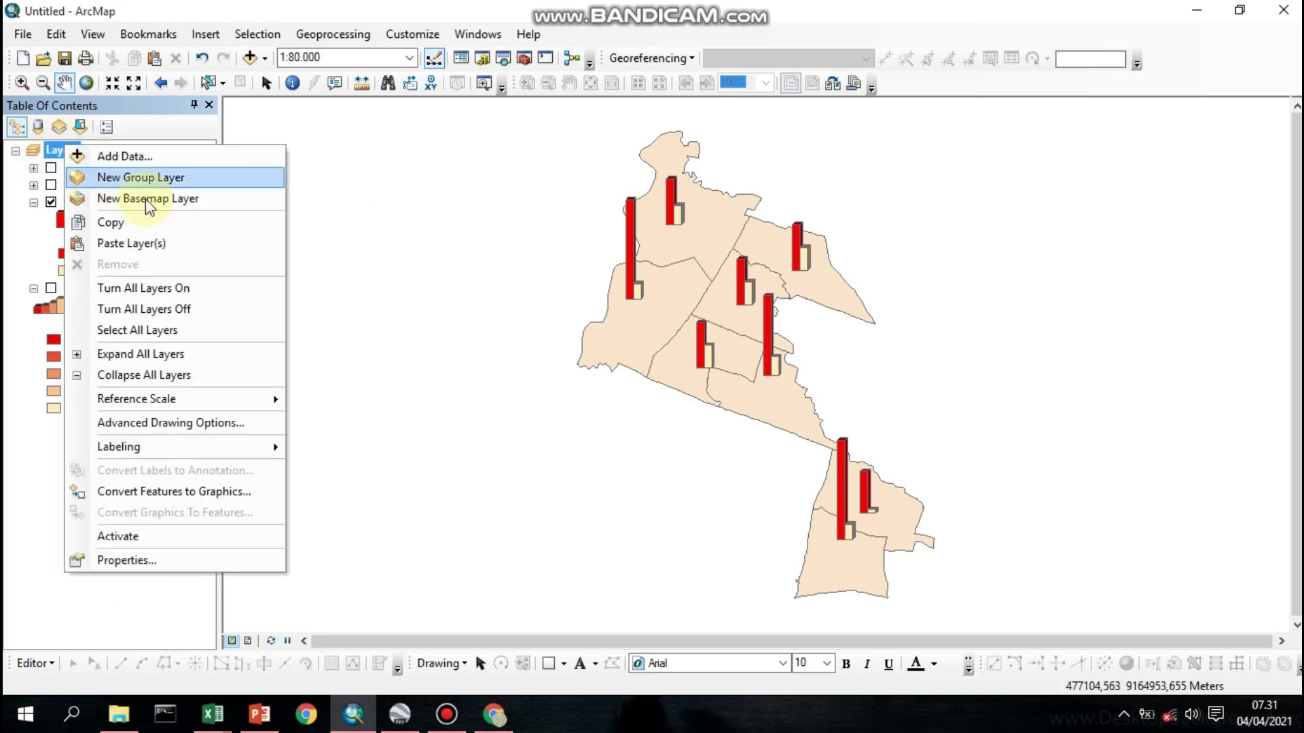
pyautogui.click(171, 243)
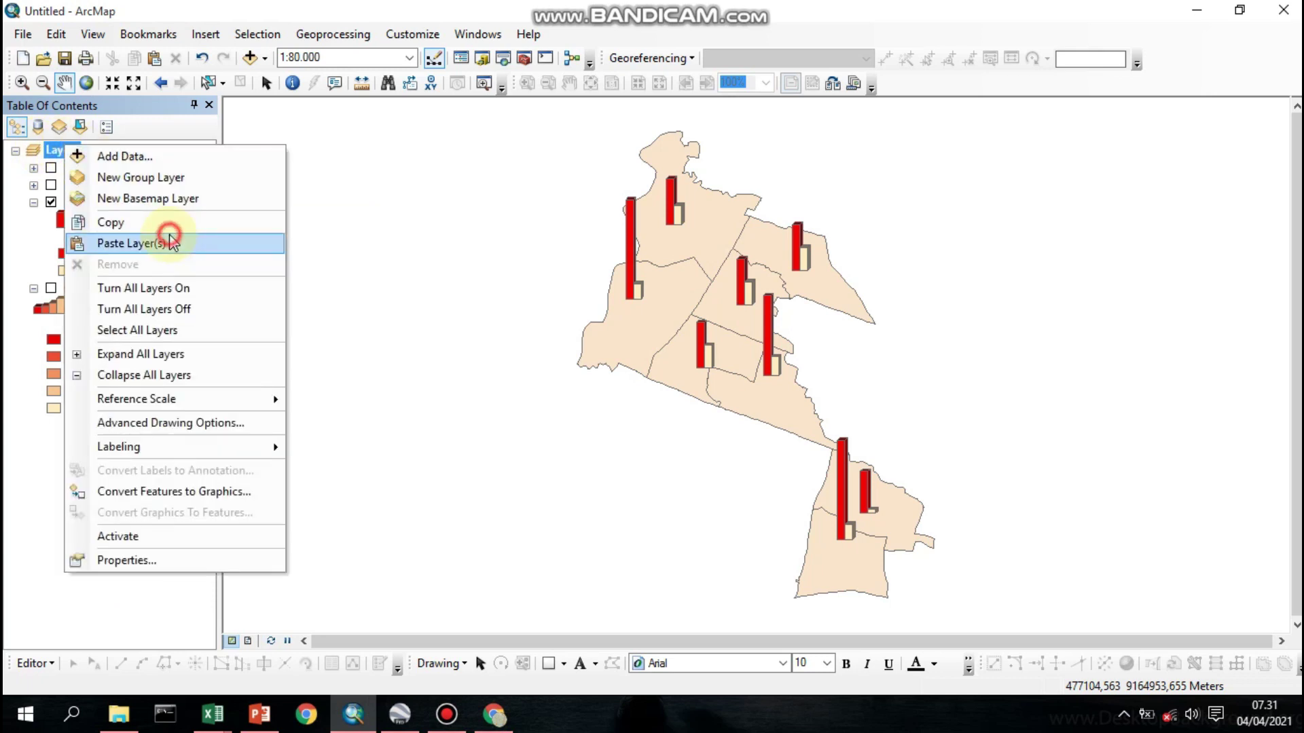
# Remove all joins from the upper Batas_Desa_Jaten copy
pyautogui.rightClick(143, 209)
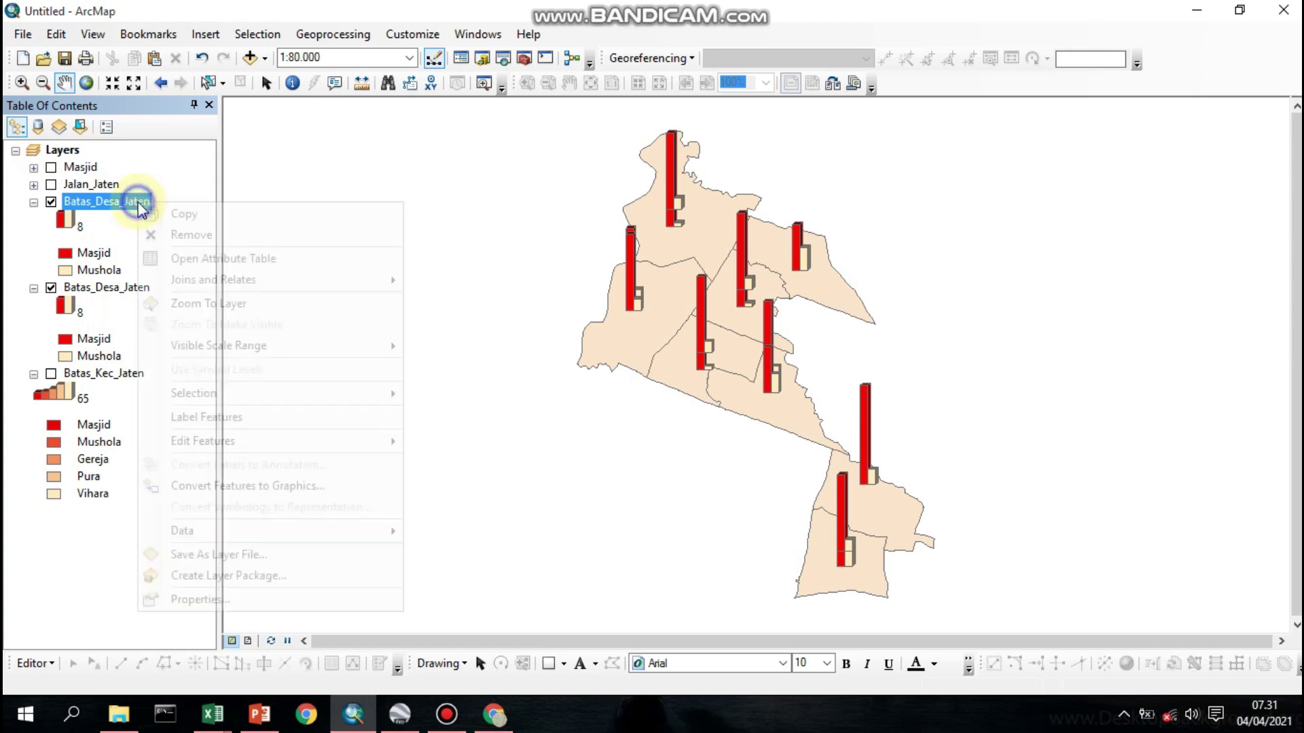
pyautogui.moveTo(320, 289)
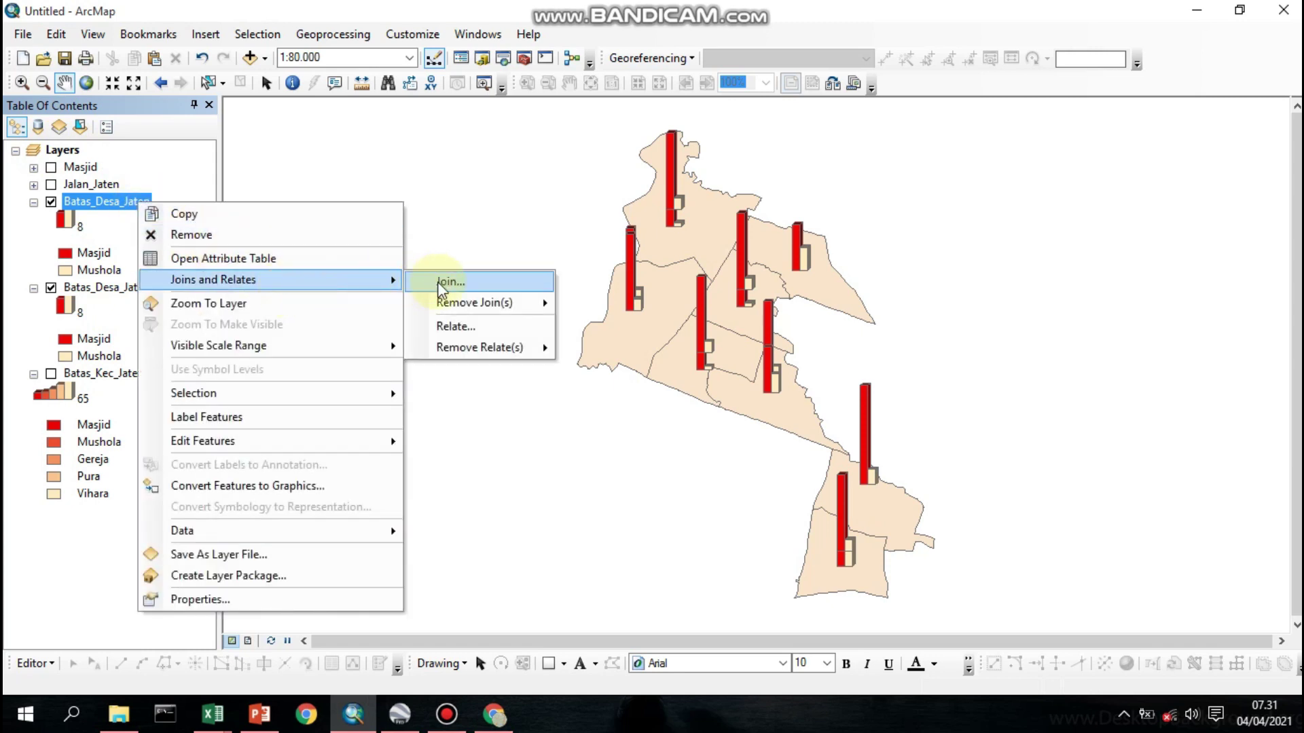
pyautogui.moveTo(539, 302)
pyautogui.click(594, 326)
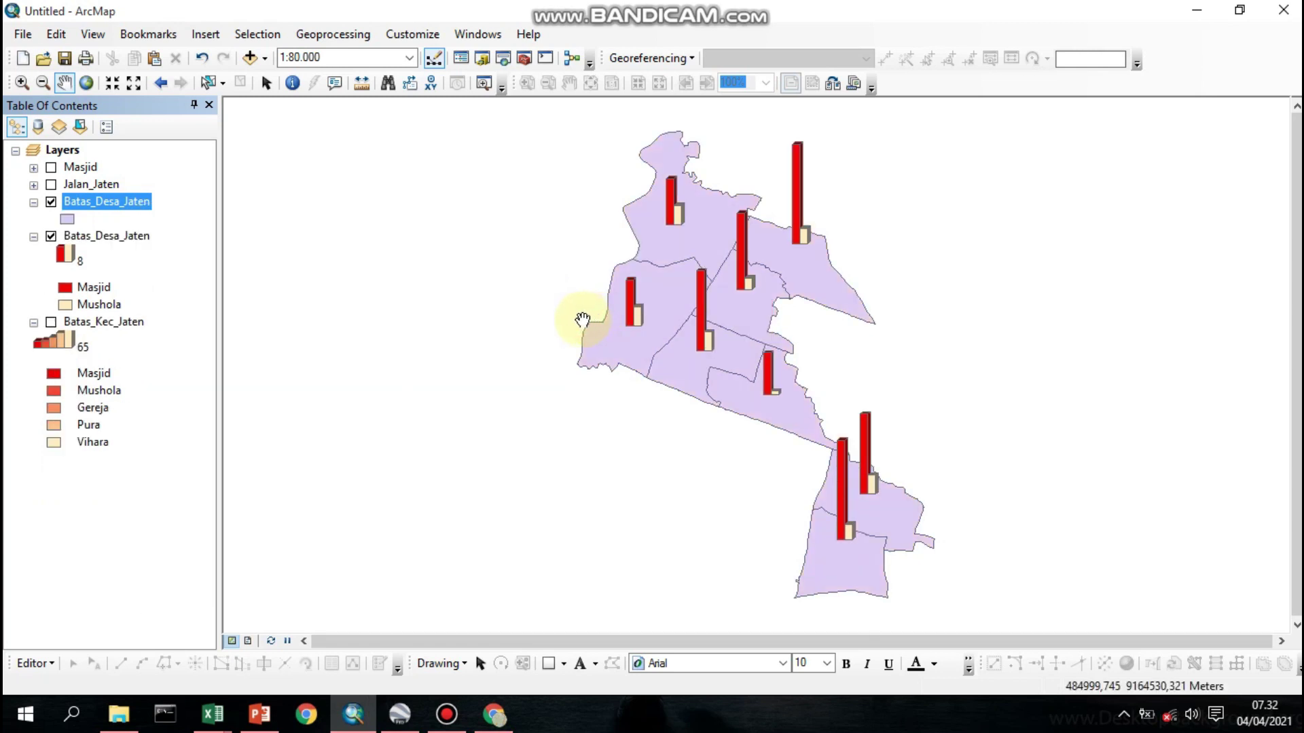
# Join Campuran.csv from the Praktikum Kartem folder to the upper Batas_Desa_Jaten layer on the KECAMATAN field, keeping all records
pyautogui.rightClick(106, 204)
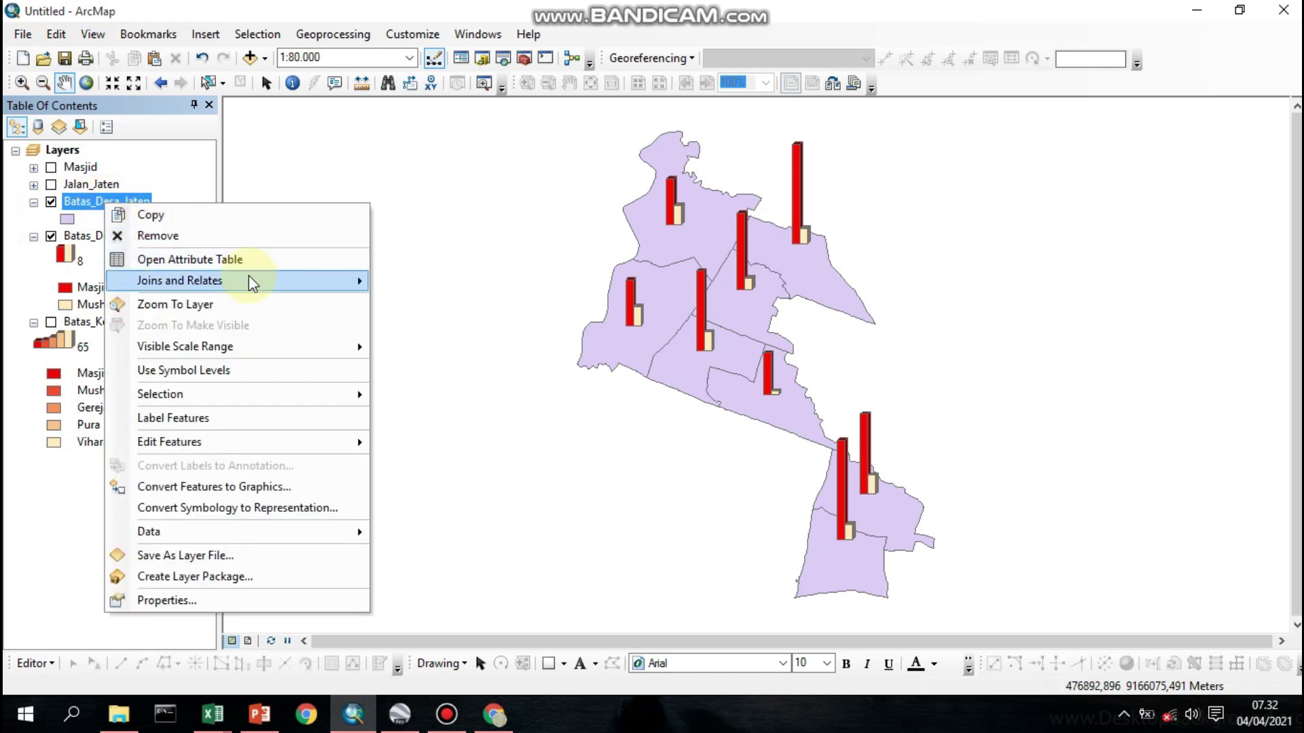
pyautogui.moveTo(376, 284)
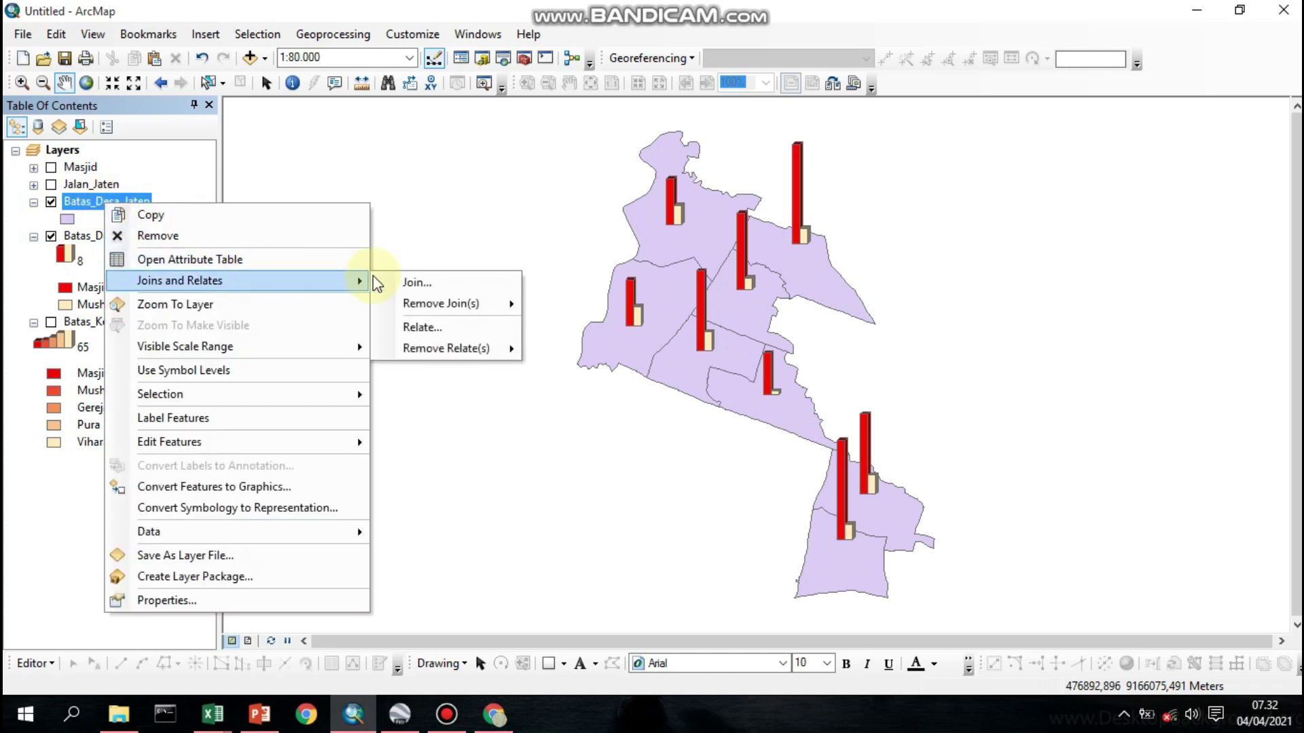
pyautogui.click(410, 283)
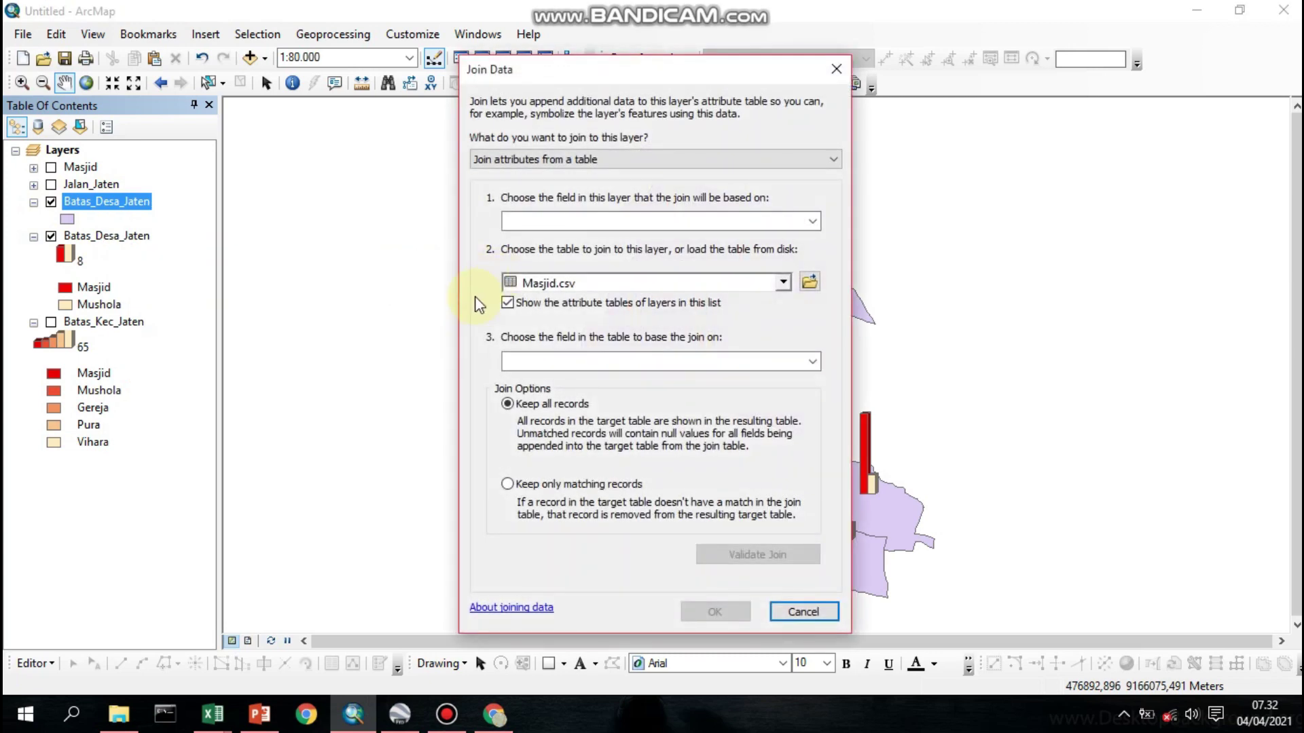
pyautogui.click(808, 284)
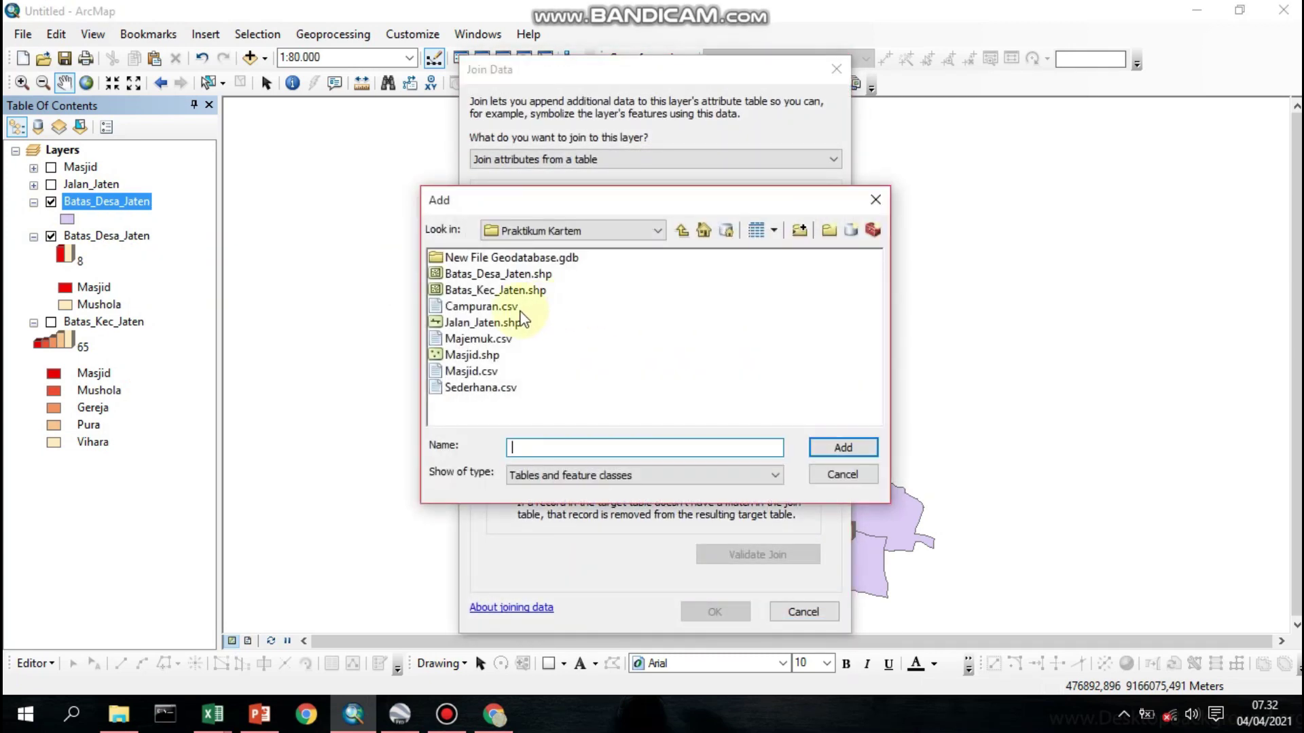
pyautogui.click(506, 306)
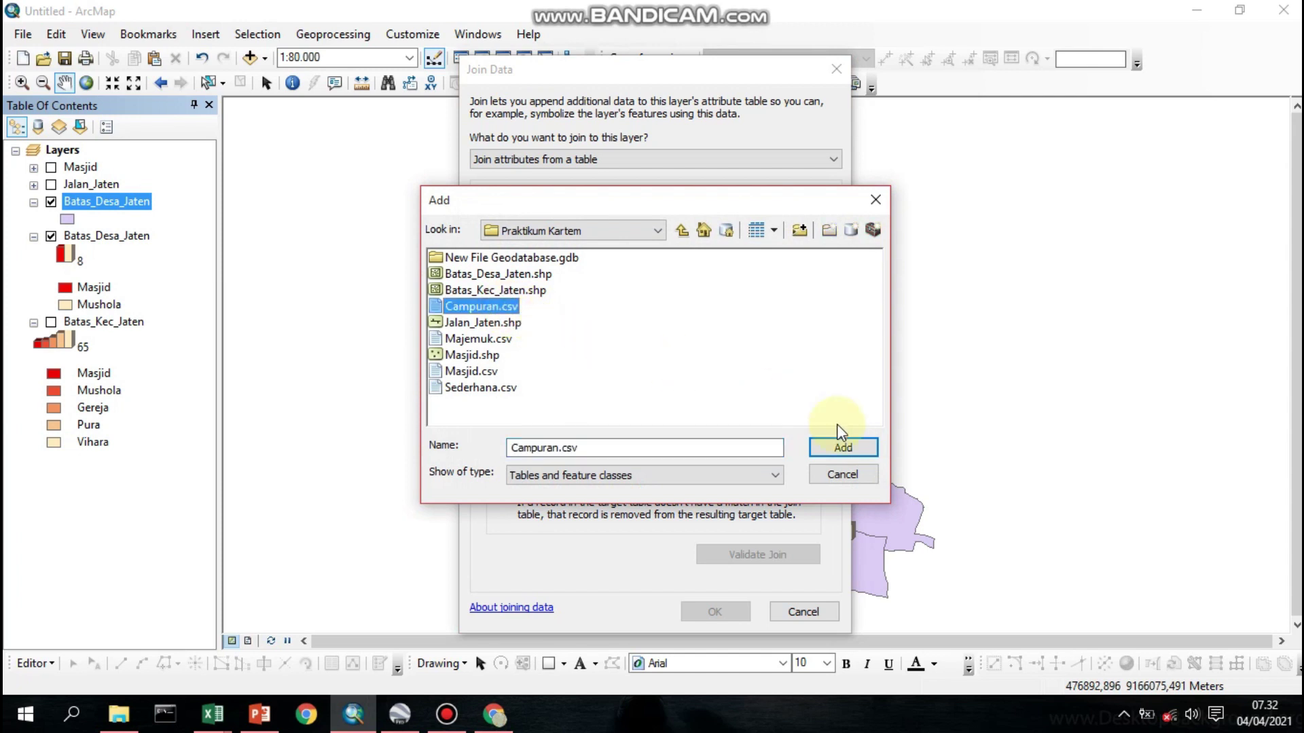
pyautogui.click(841, 447)
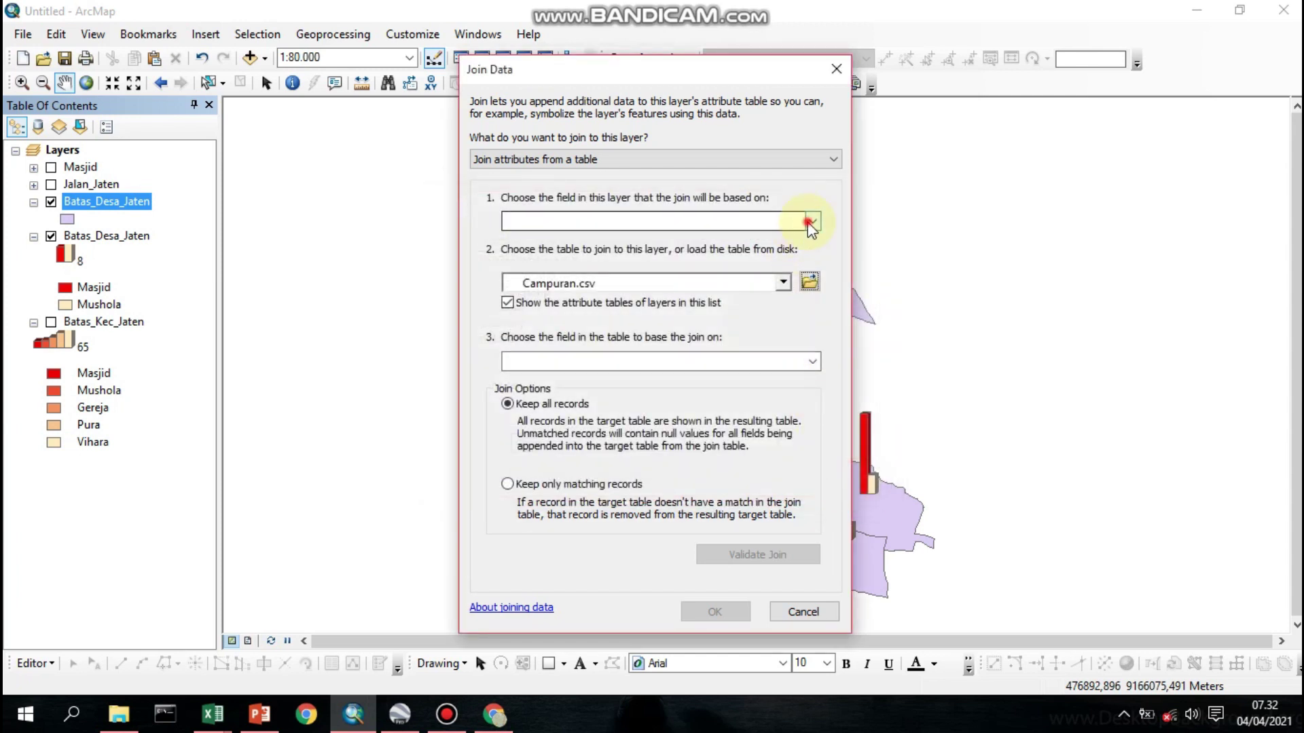
pyautogui.click(811, 221)
pyautogui.click(563, 263)
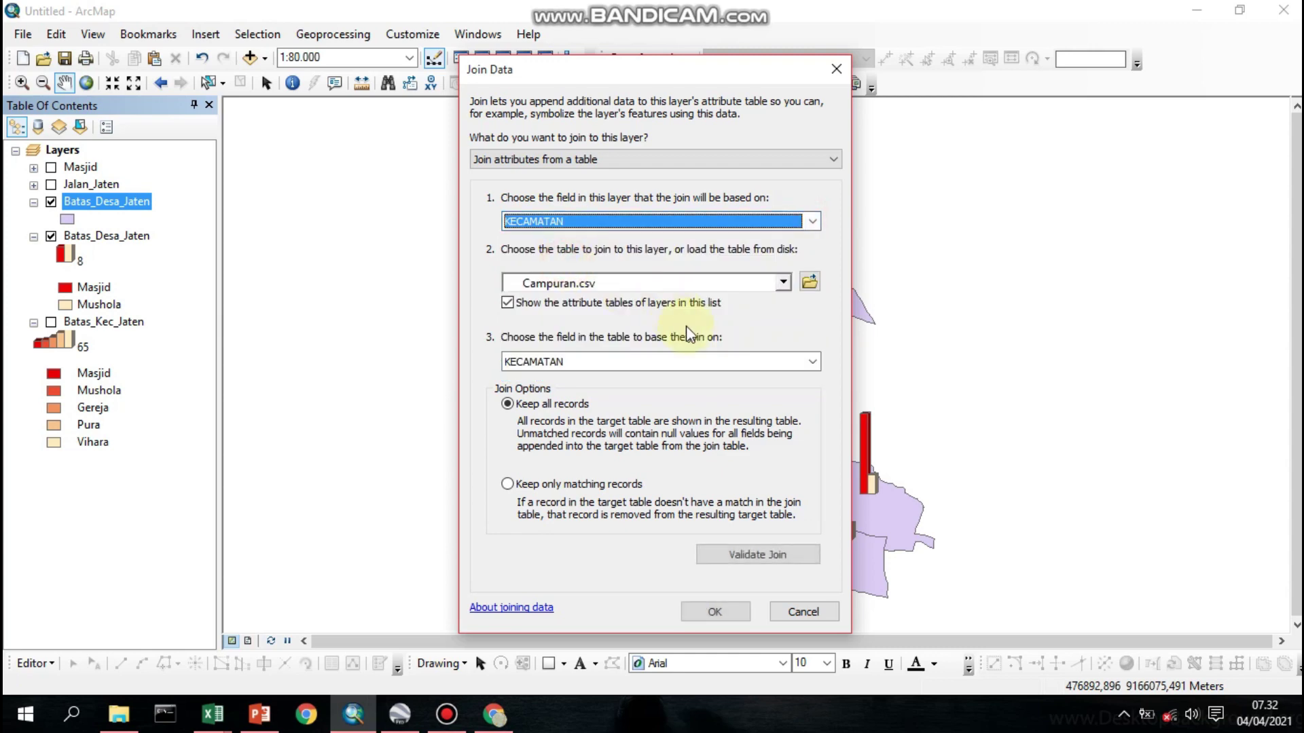
pyautogui.click(714, 611)
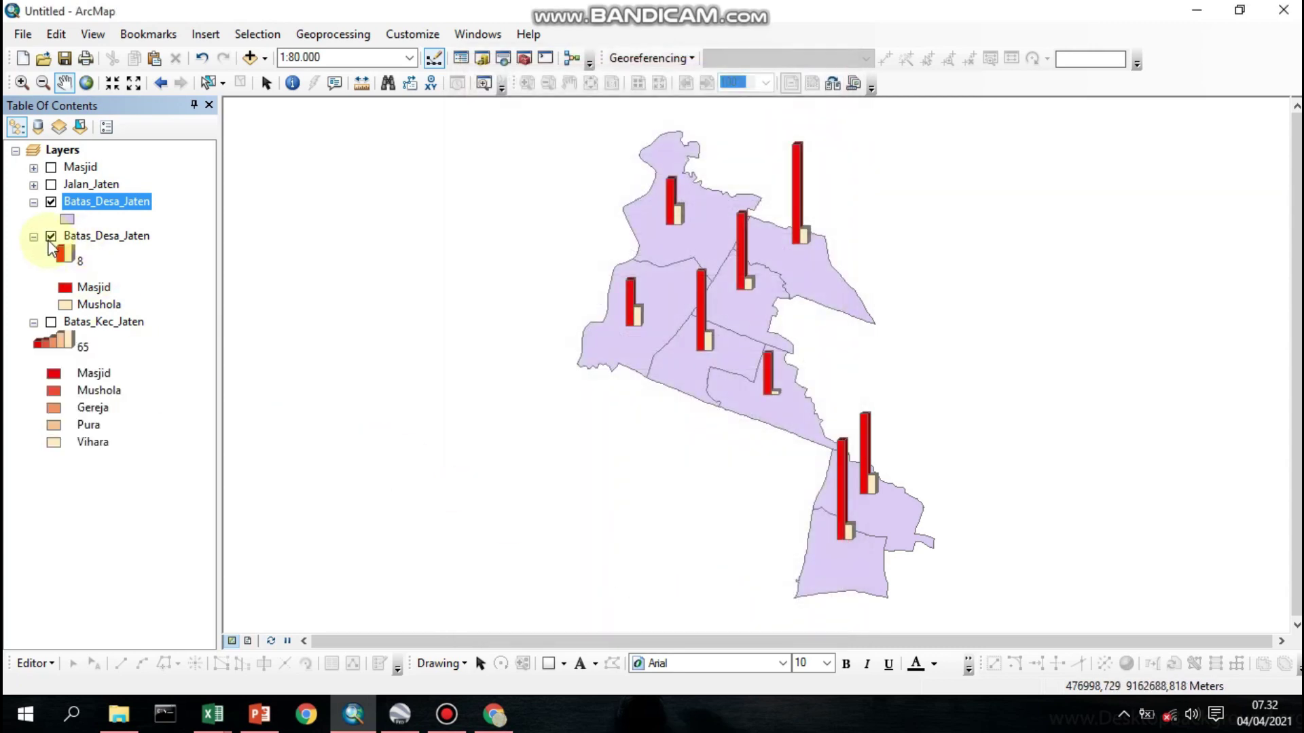
# Hide the lower Batas_Desa_Jaten layer and symbolize the upper one with a bar/column chart of Masjid, Mushola, Gereja, Pura and Vihara
pyautogui.click(51, 236)
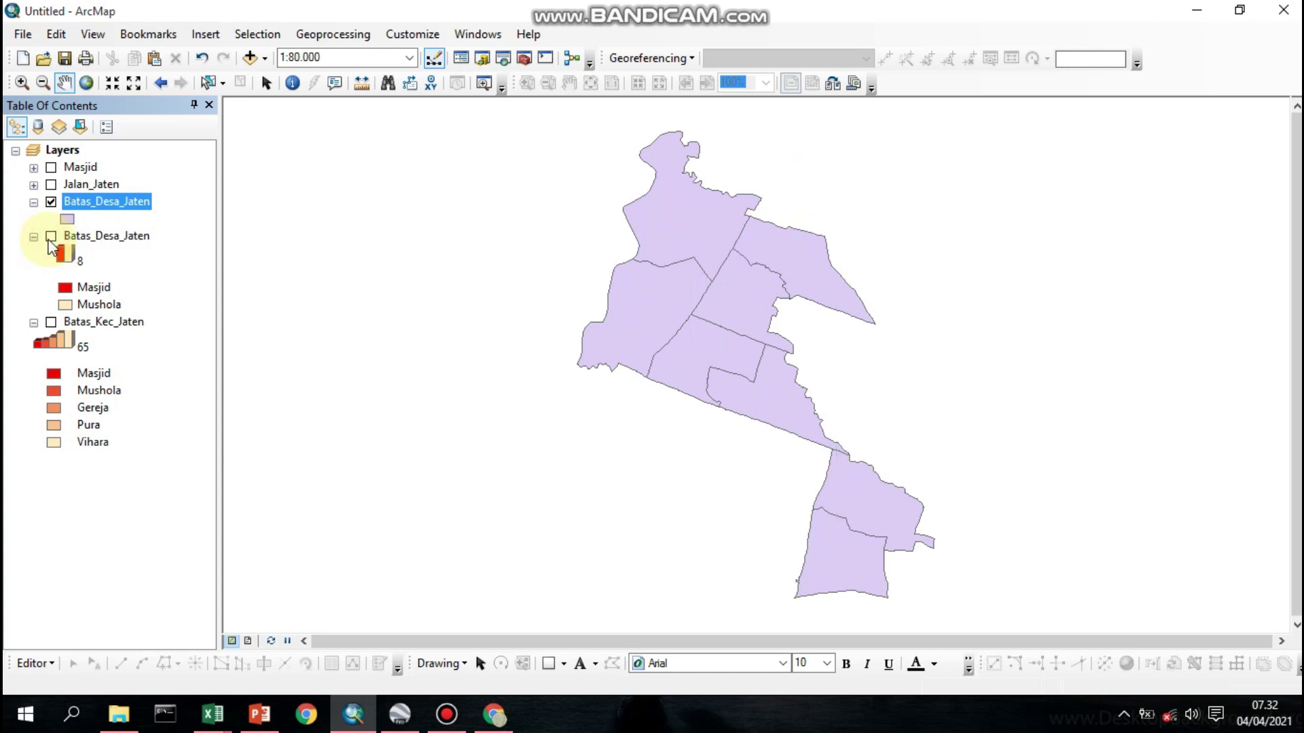
pyautogui.doubleClick(102, 201)
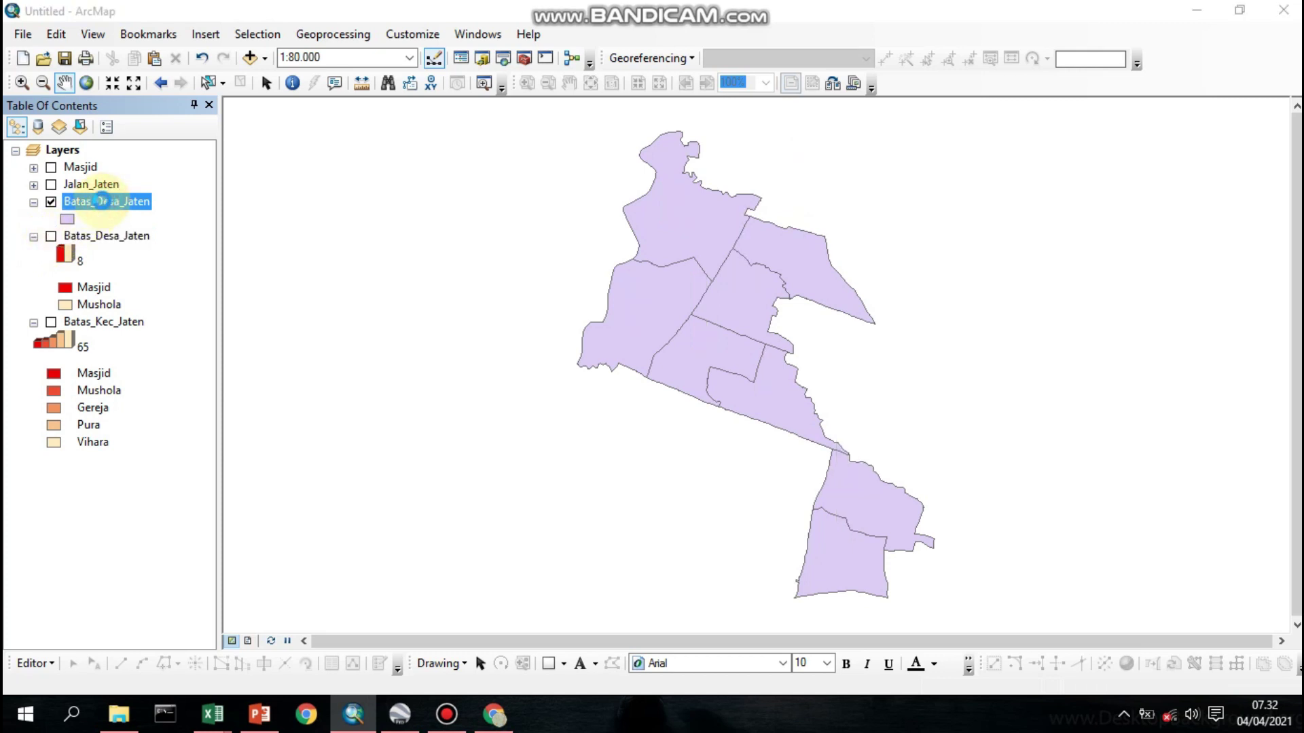
pyautogui.click(367, 248)
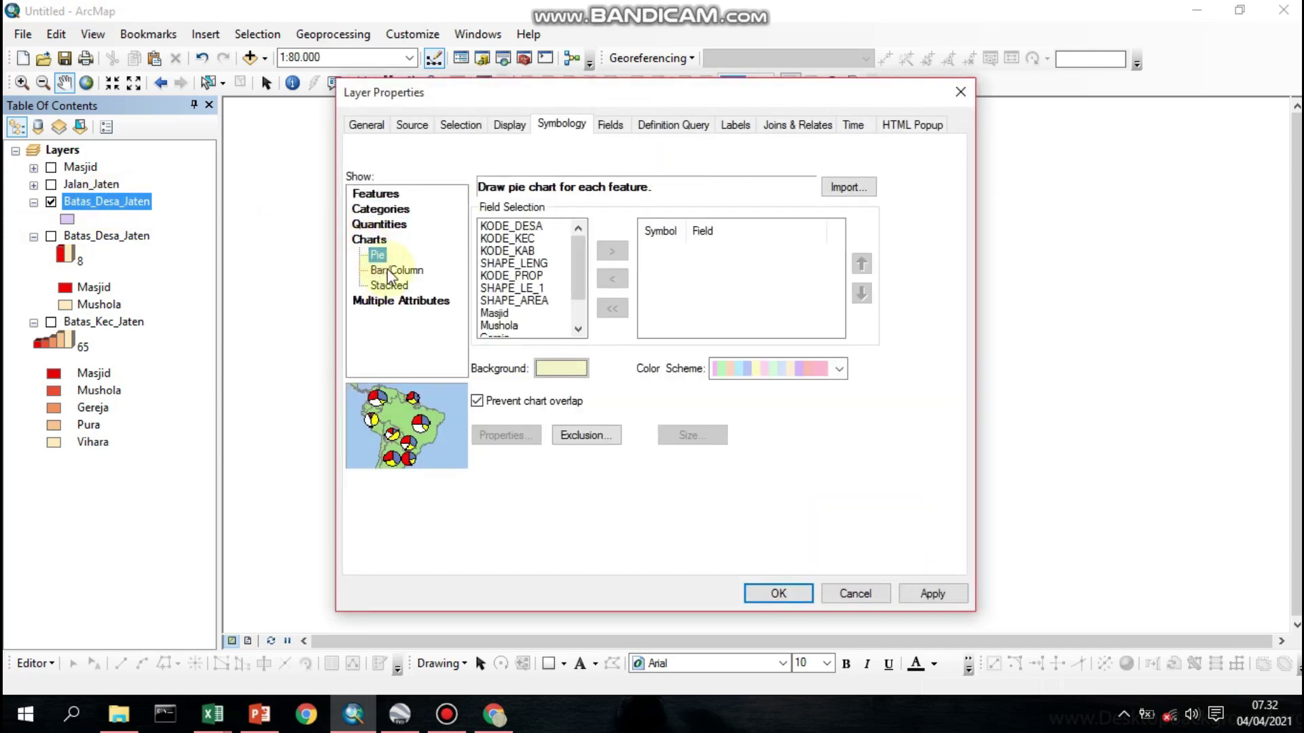
pyautogui.click(396, 270)
pyautogui.scroll(-2, 526, 282)
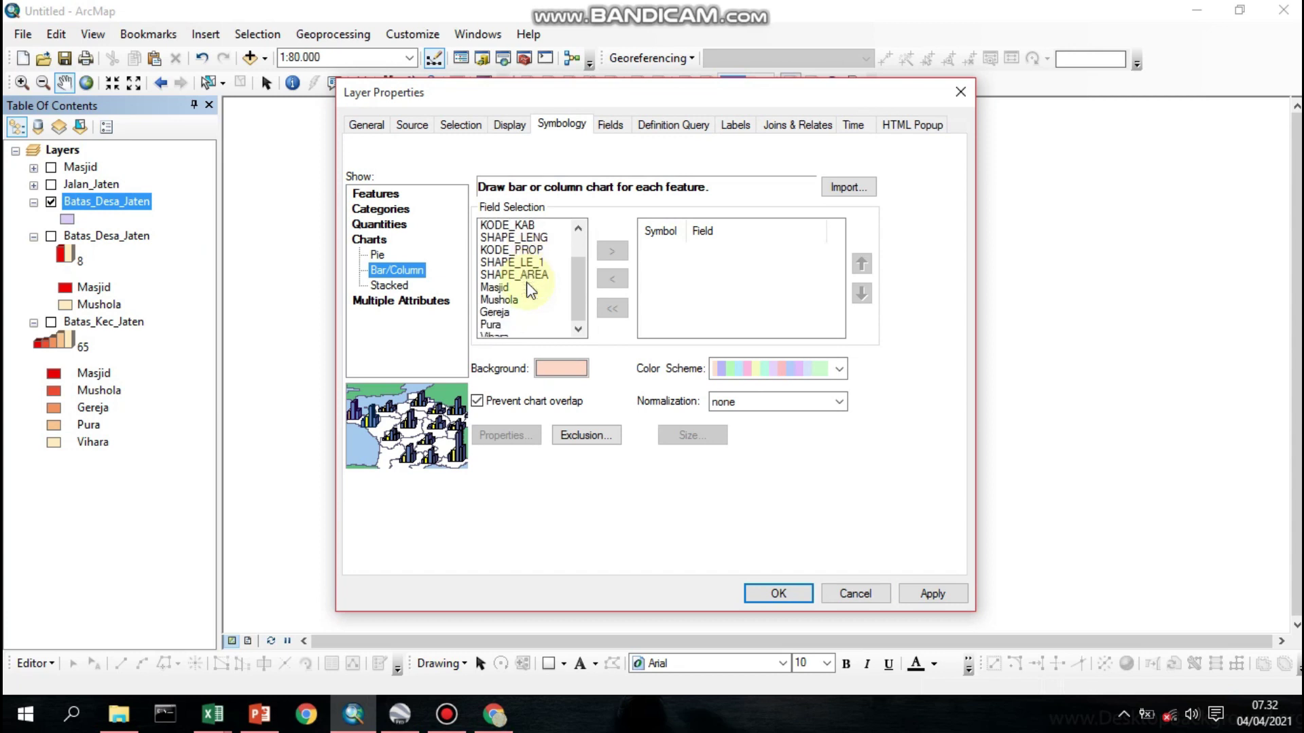
pyautogui.scroll(-1, 527, 282)
pyautogui.click(506, 276)
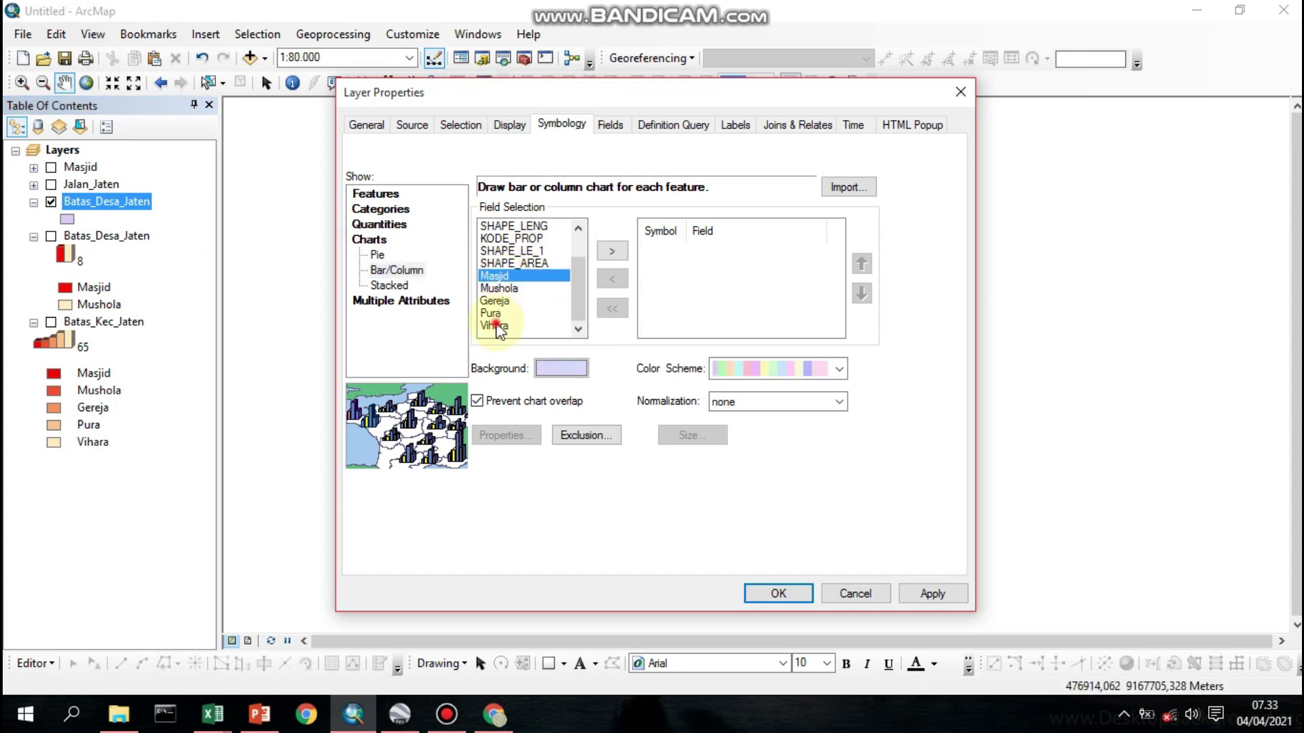
pyautogui.keyDown('shift'); pyautogui.click(496, 325); pyautogui.keyUp('shift')
pyautogui.click(611, 251)
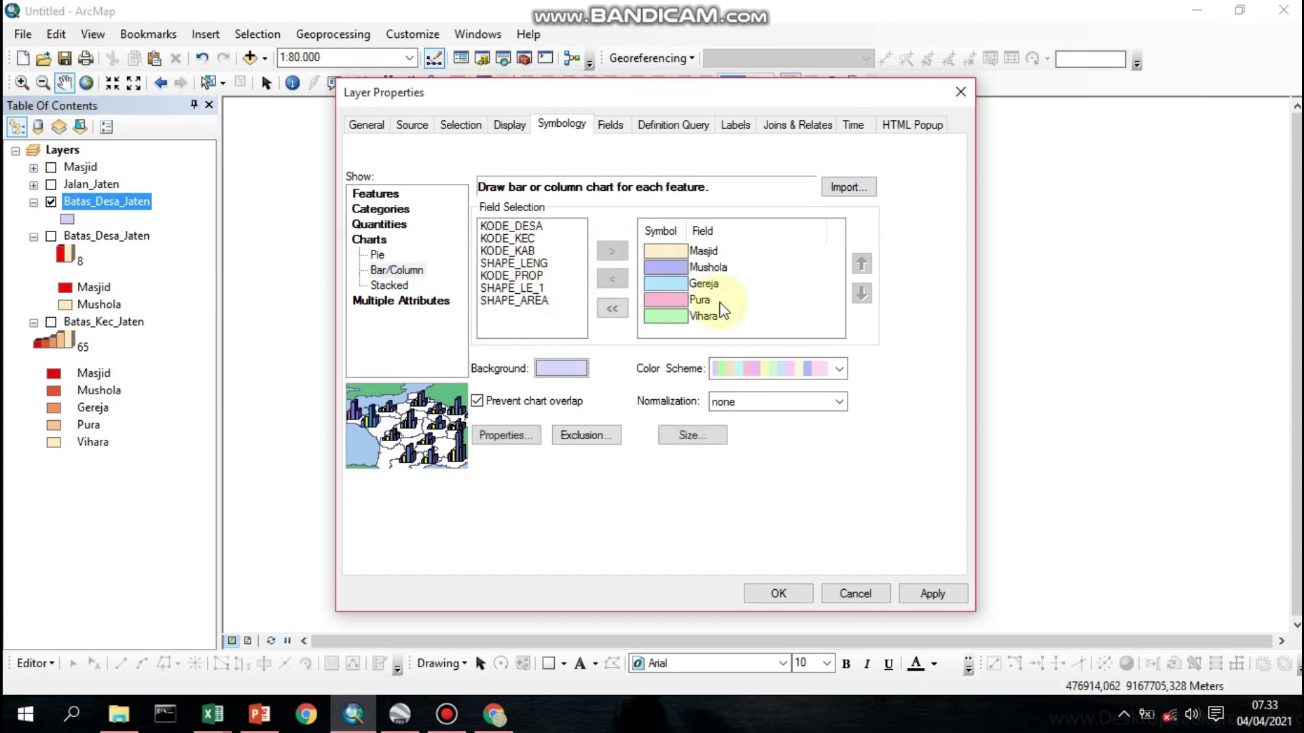
# Apply the light-orange-to-red color ramp to the five chart fields and edit it to run from red to pale cream
pyautogui.click(792, 363)
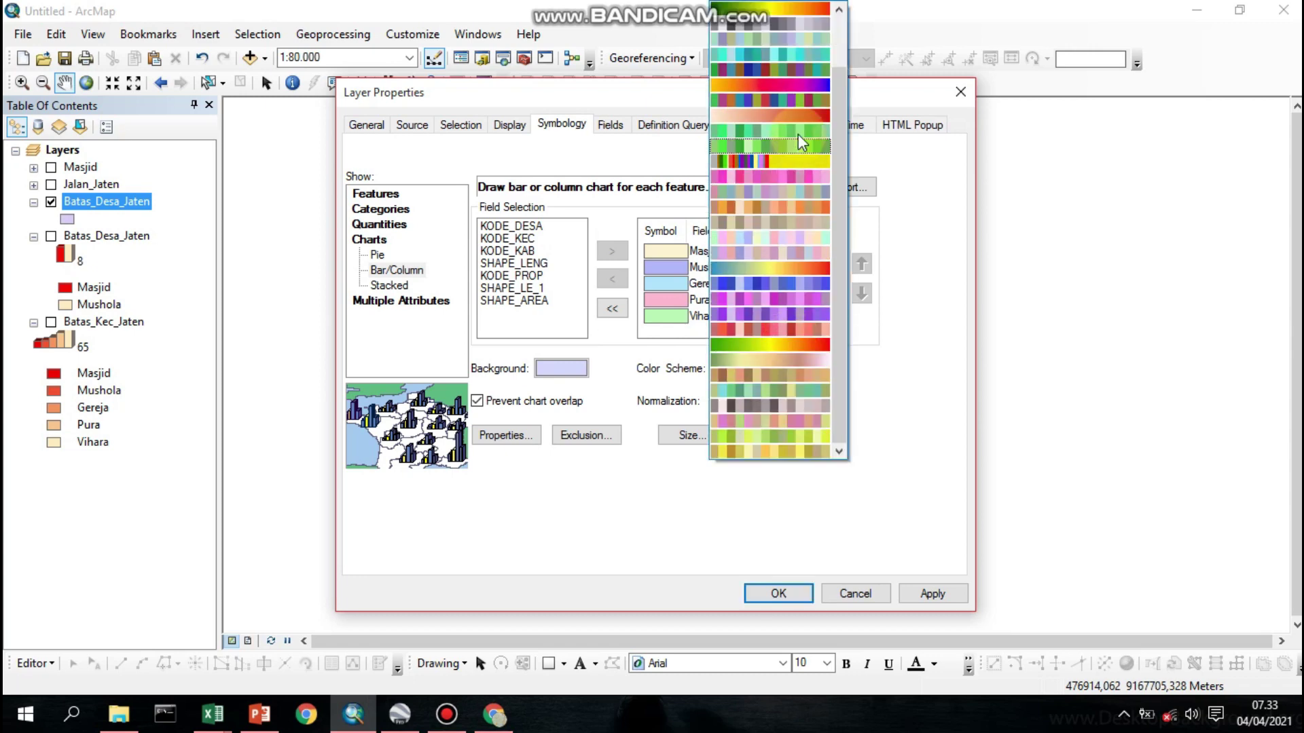
pyautogui.click(796, 119)
pyautogui.rightClick(781, 367)
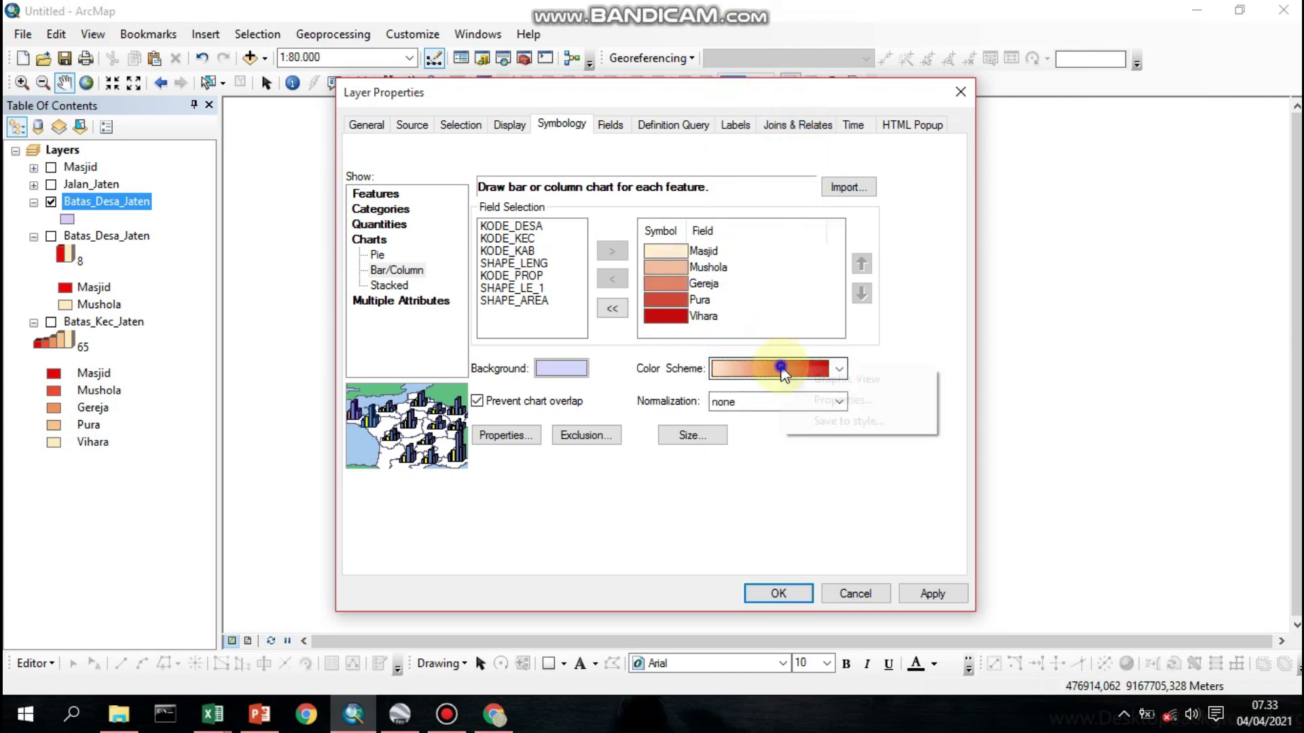
pyautogui.click(845, 401)
pyautogui.click(614, 246)
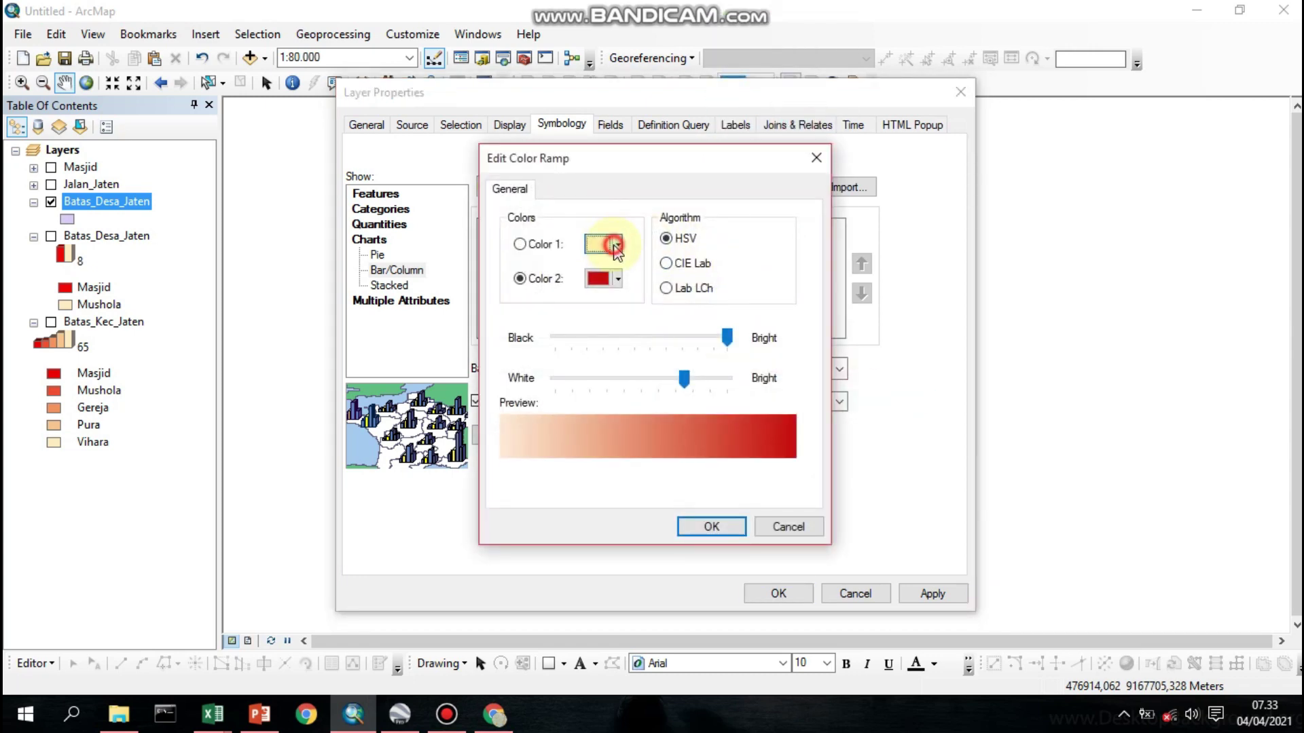
pyautogui.click(614, 329)
pyautogui.click(619, 279)
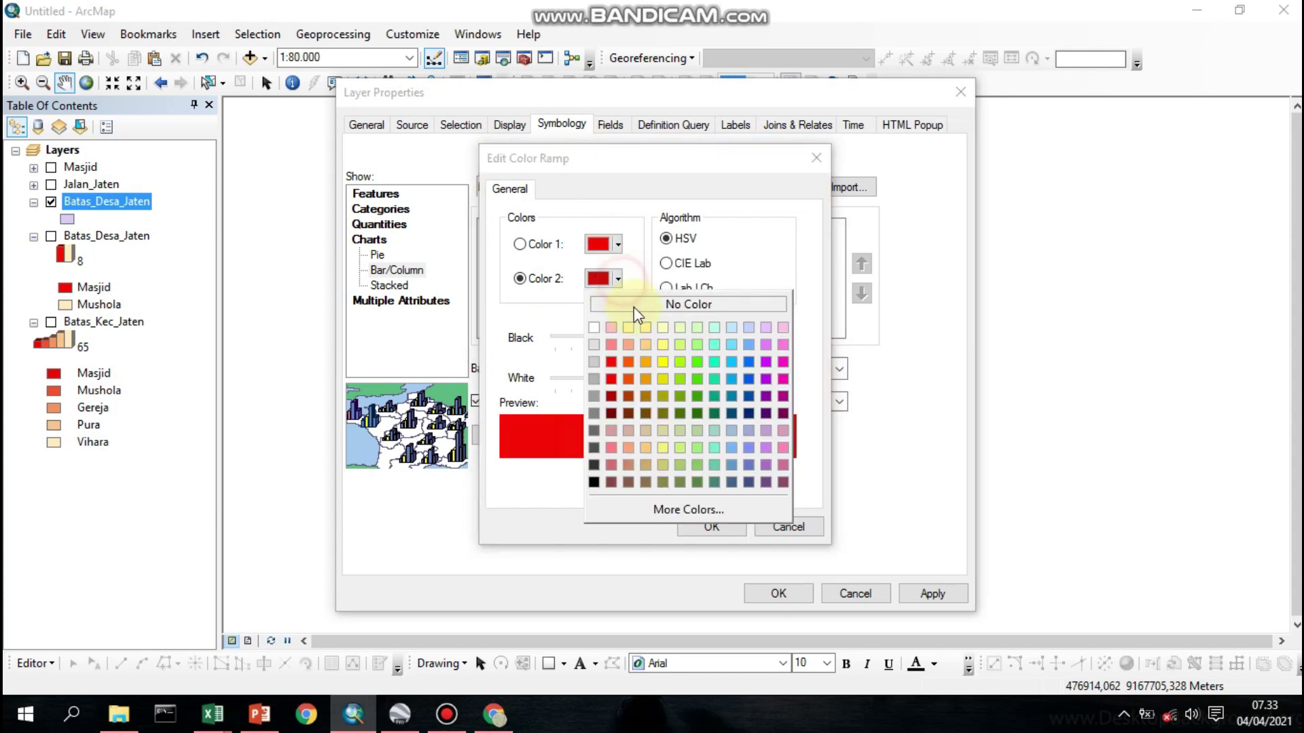
pyautogui.click(631, 323)
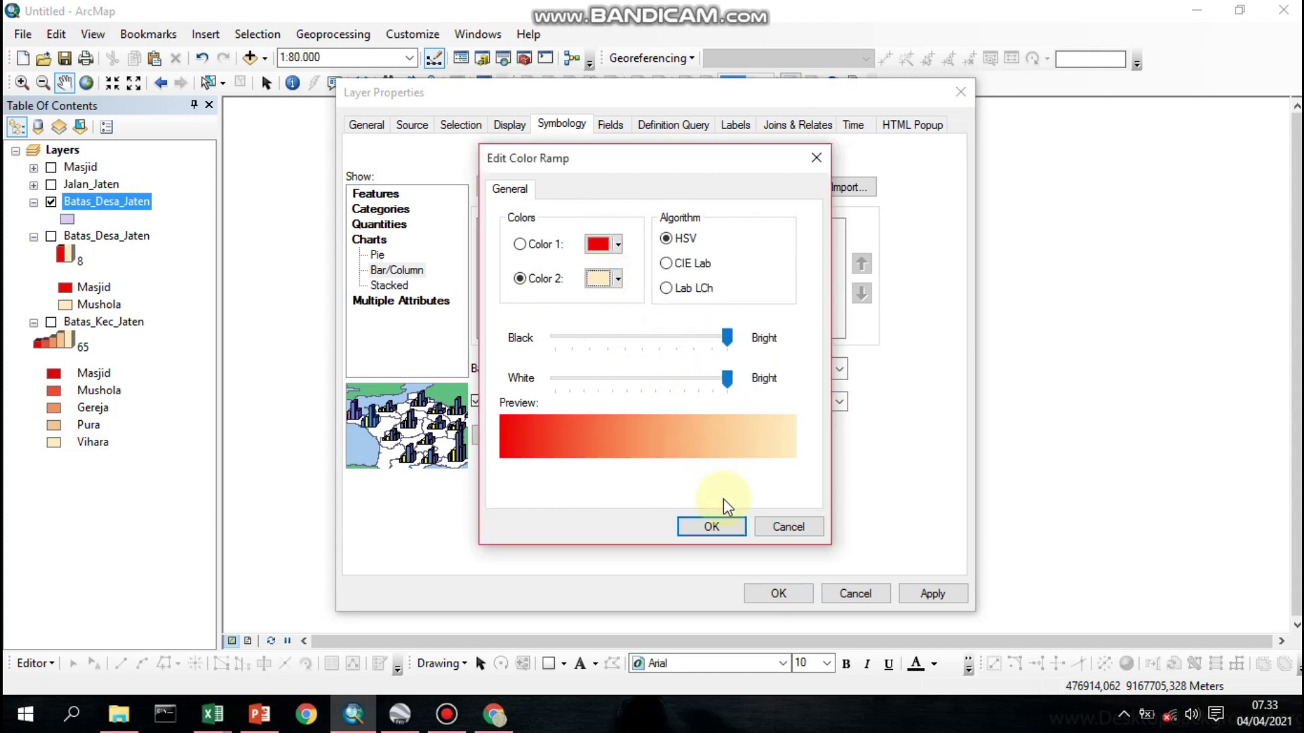
pyautogui.click(724, 525)
# Display the five-field column charts in 3-D without leader lines and apply the symbology to the upper Batas_Desa_Jaten layer
pyautogui.click(512, 436)
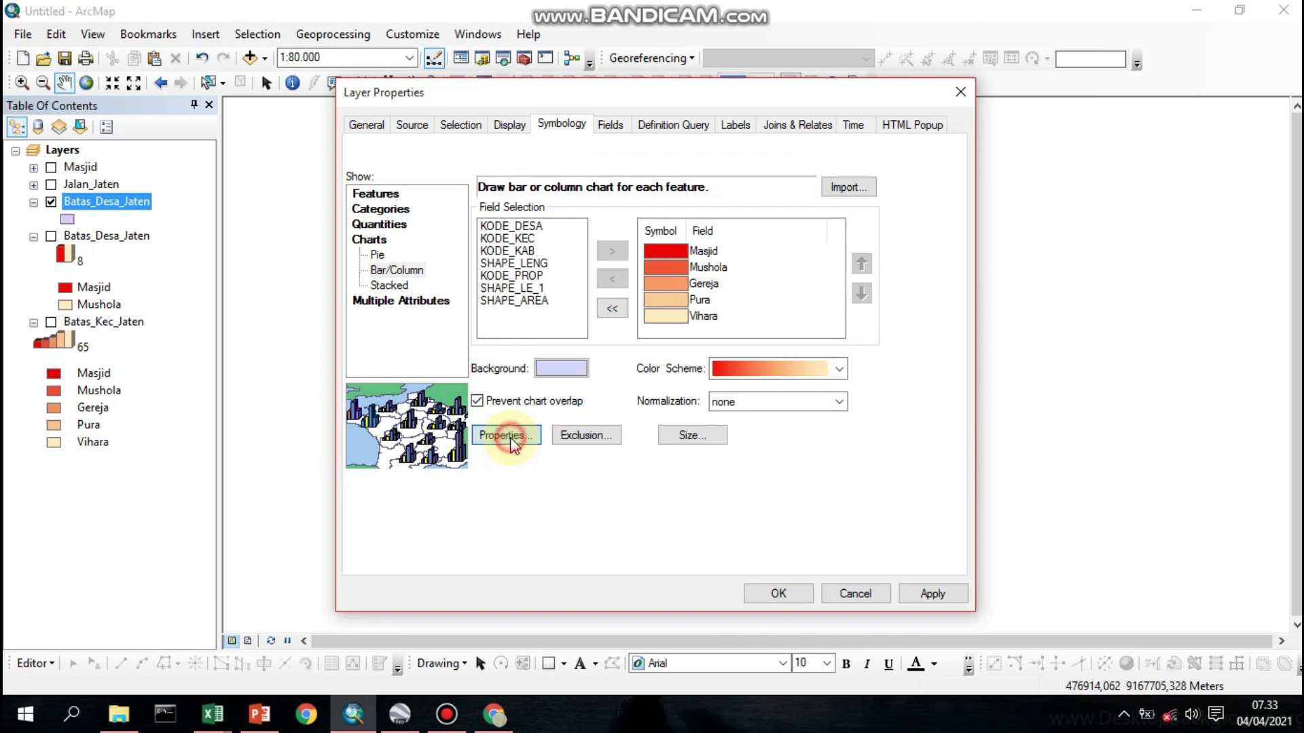
pyautogui.click(852, 382)
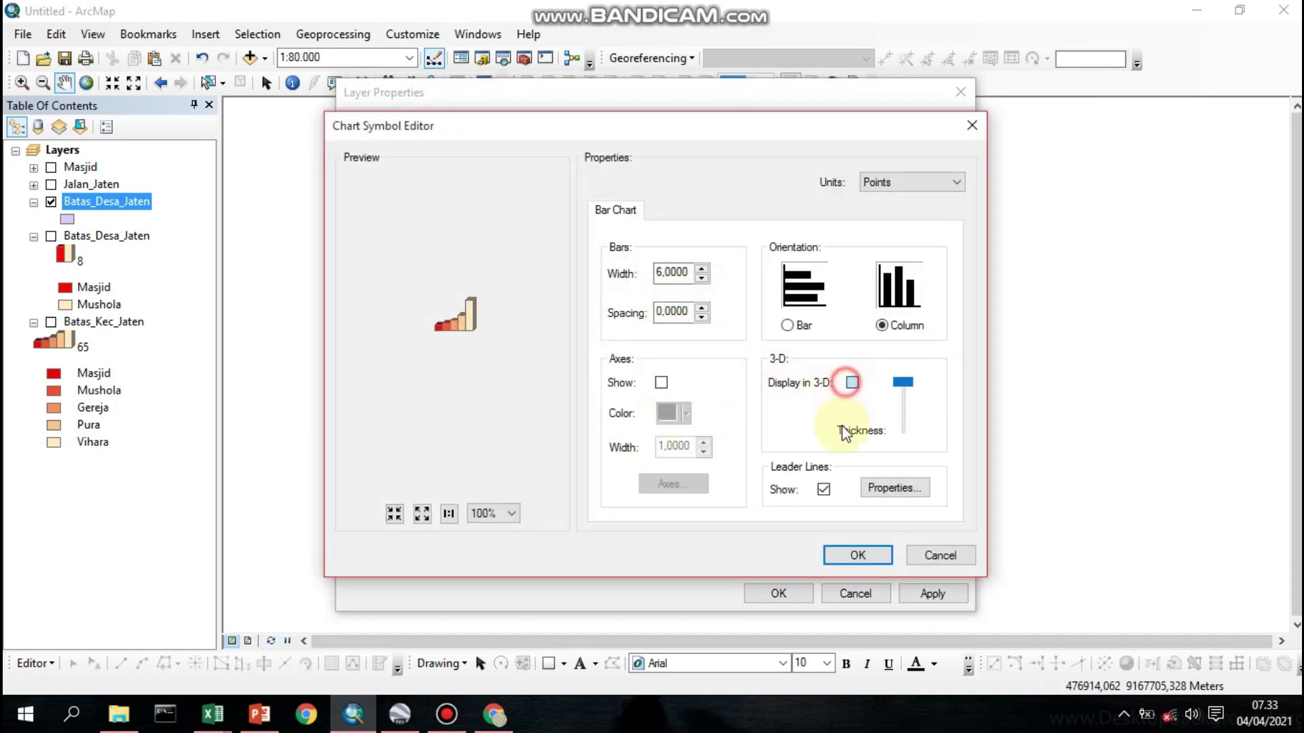
pyautogui.click(823, 489)
pyautogui.click(859, 556)
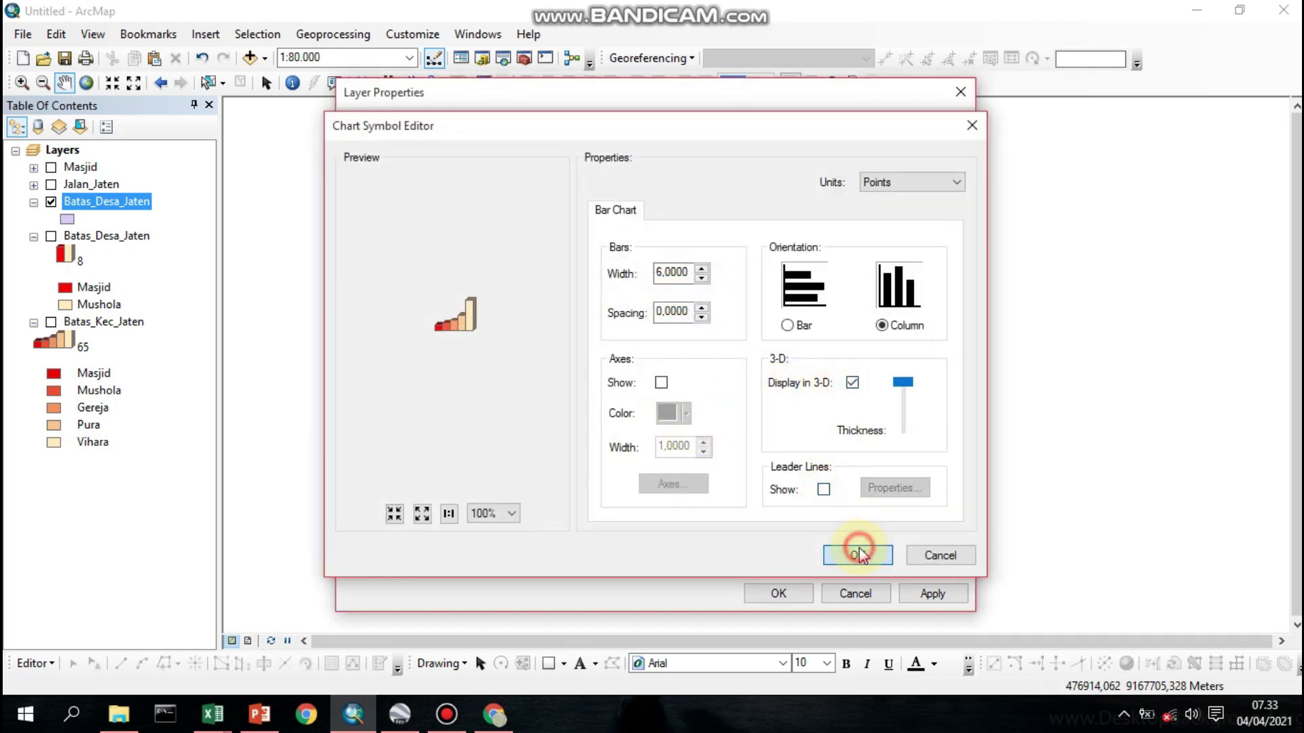
pyautogui.click(782, 594)
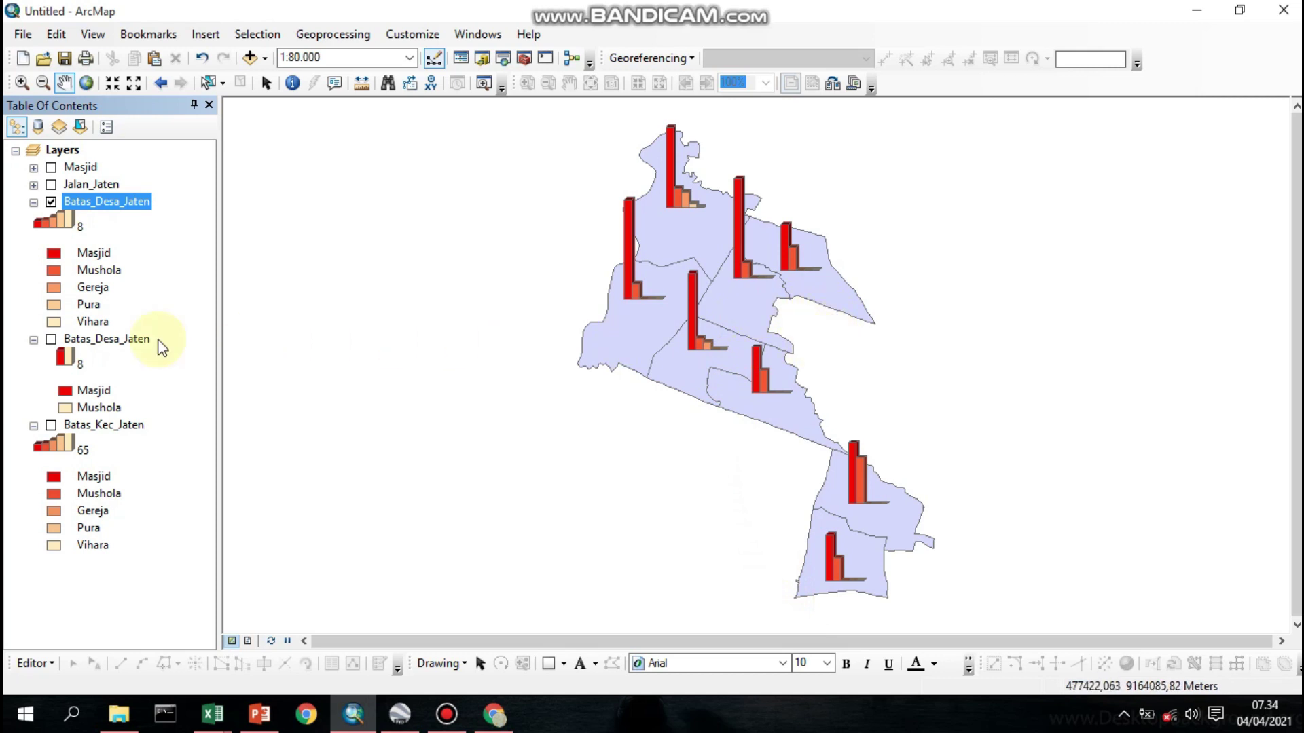
# Hide the upper Batas_Desa_Jaten layer, briefly show the Masjid and Mushola chart layer, and leave only Batas_Kec_Jaten displayed
pyautogui.click(51, 202)
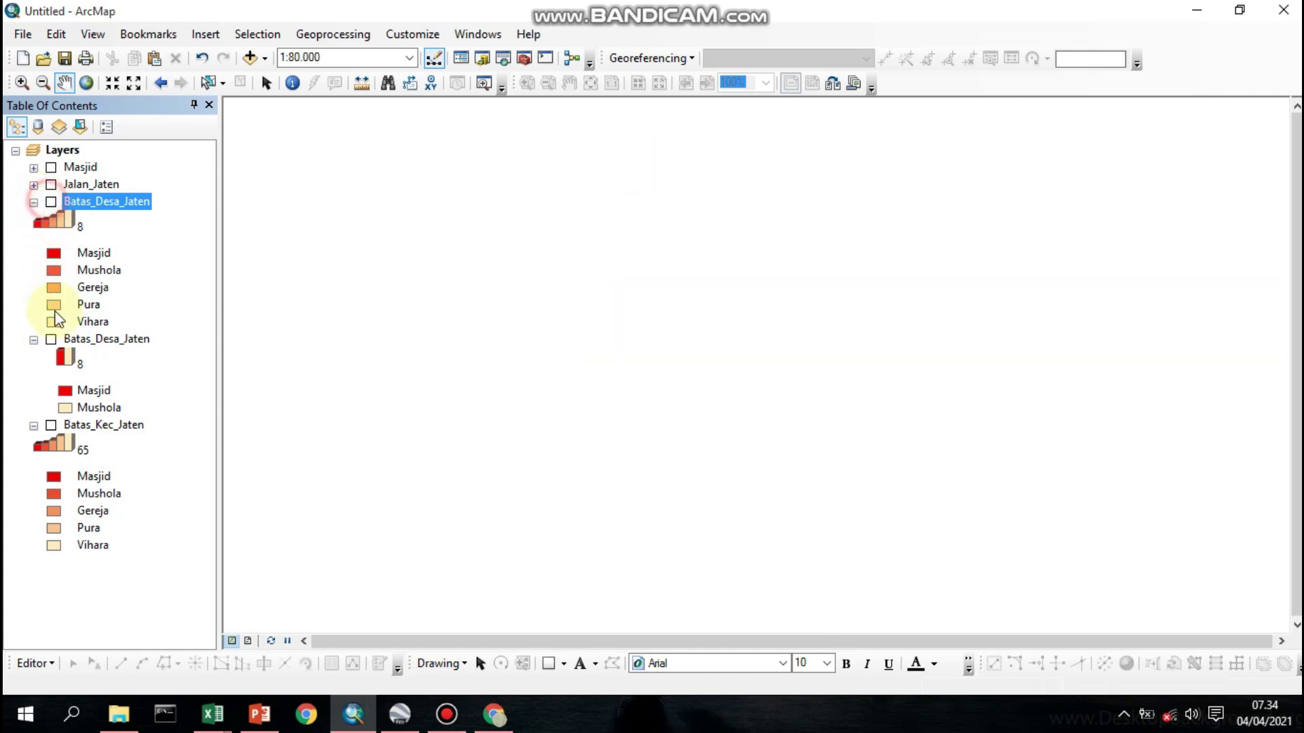
pyautogui.click(51, 338)
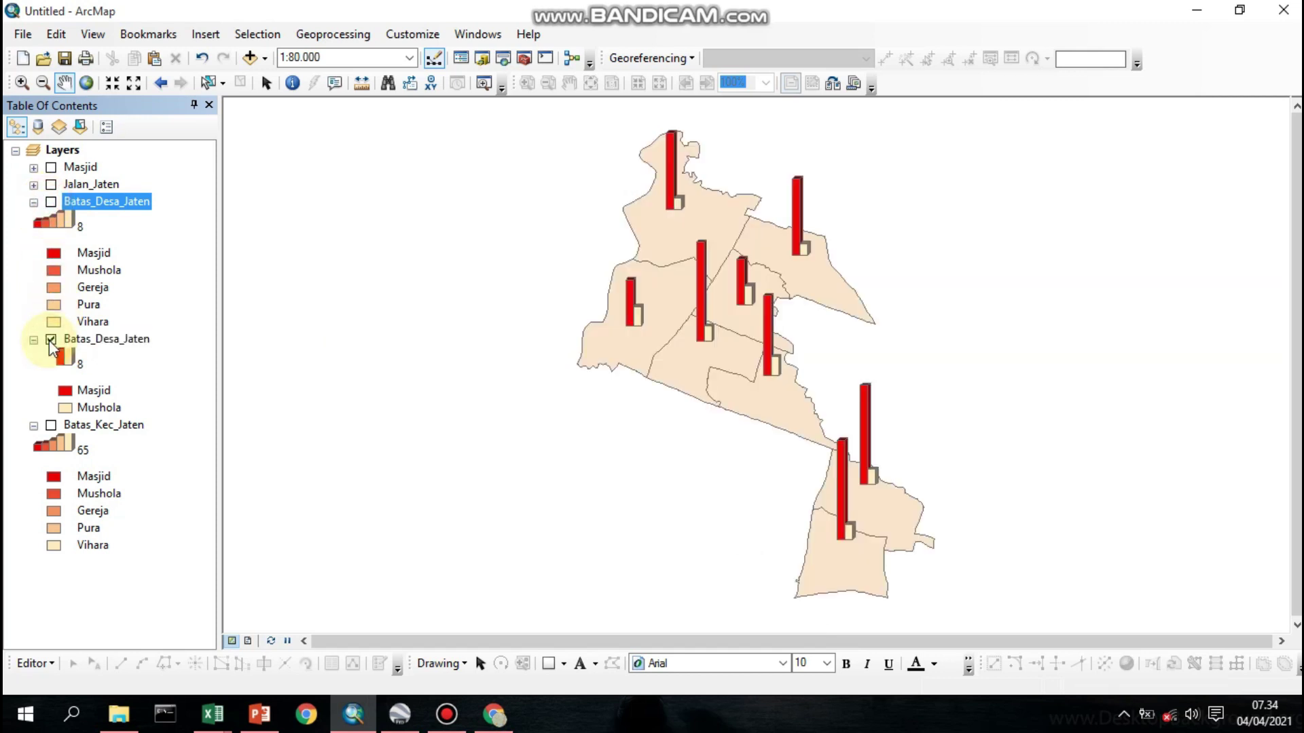
pyautogui.click(51, 339)
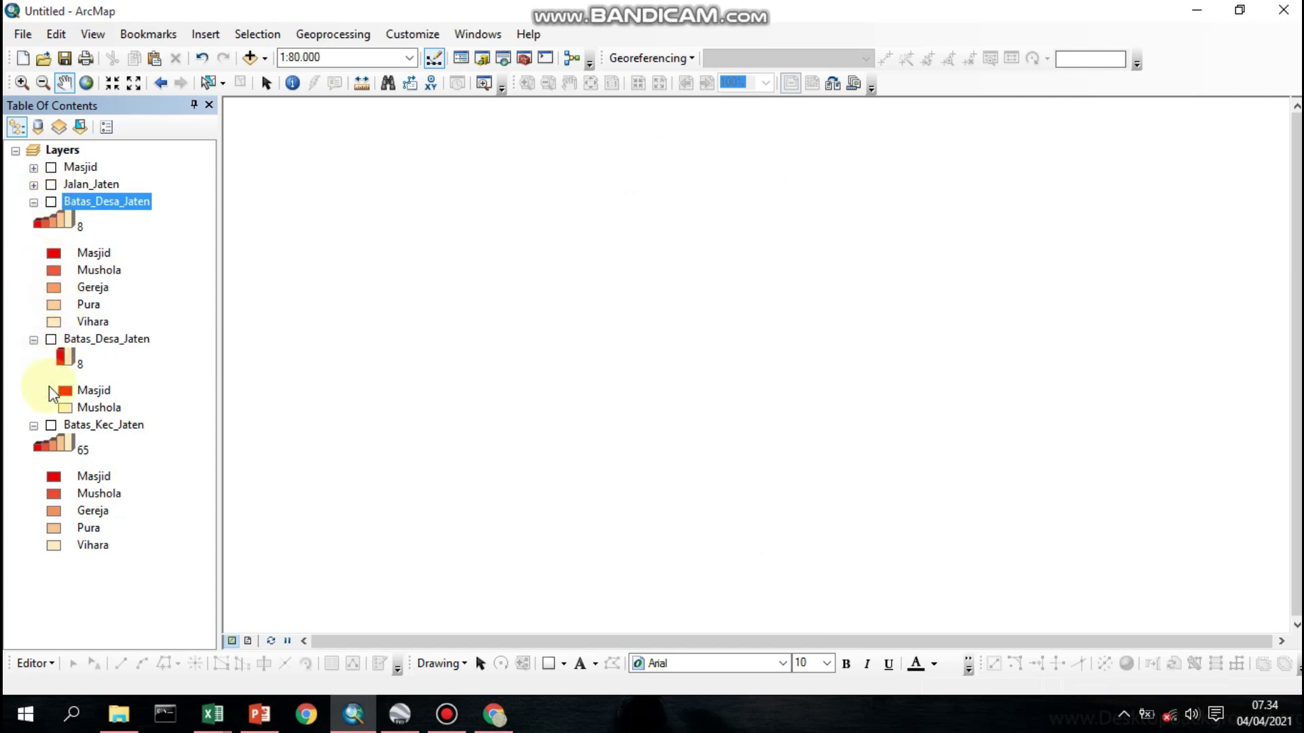
pyautogui.click(51, 425)
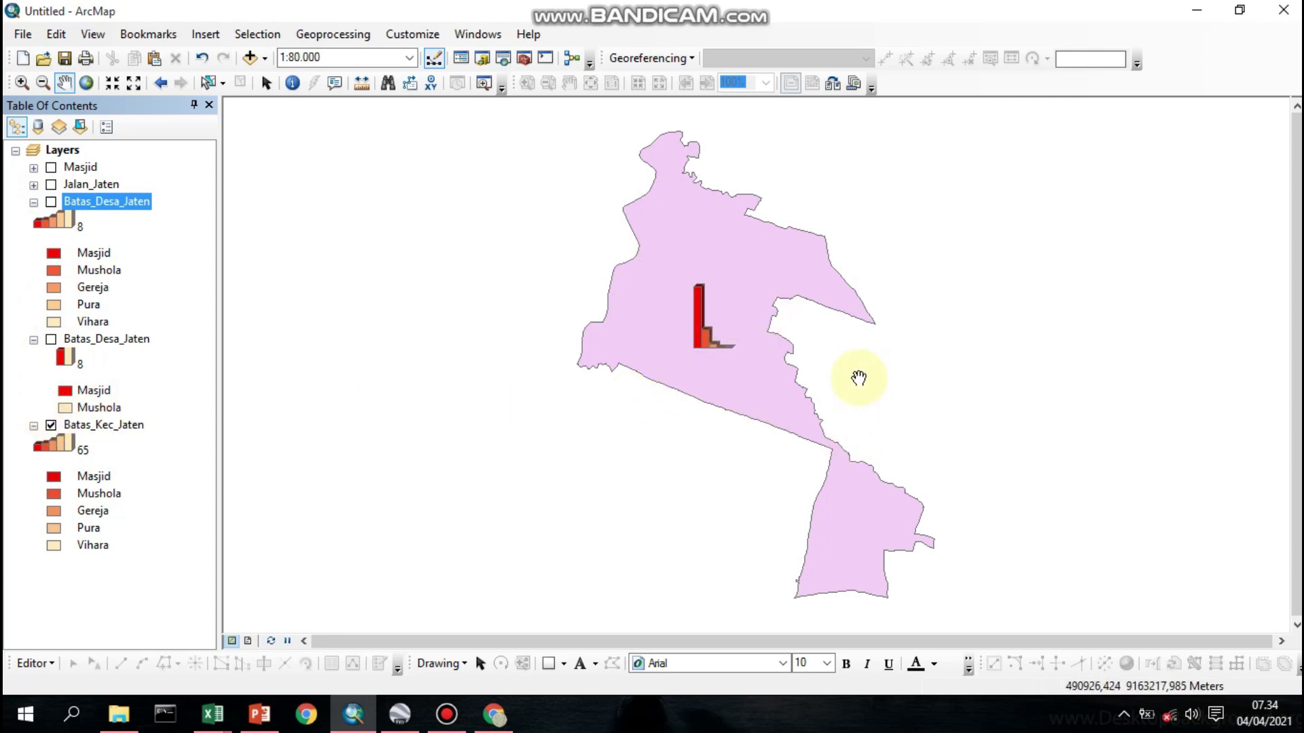
pyautogui.click(761, 342)
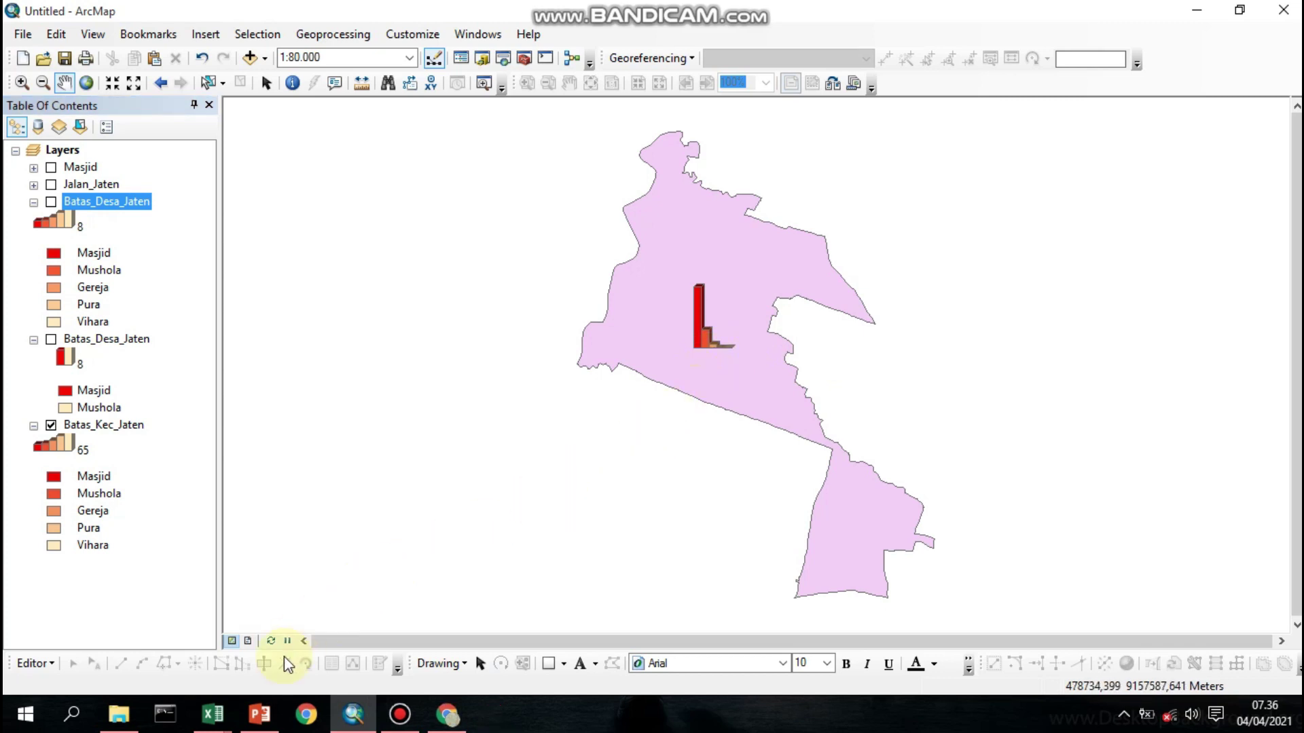
# Switch to the Sederhana workbook in Excel and insert a 3-D pie chart of the Masjid to Vihara counts in C1:G2
pyautogui.moveTo(207, 724)
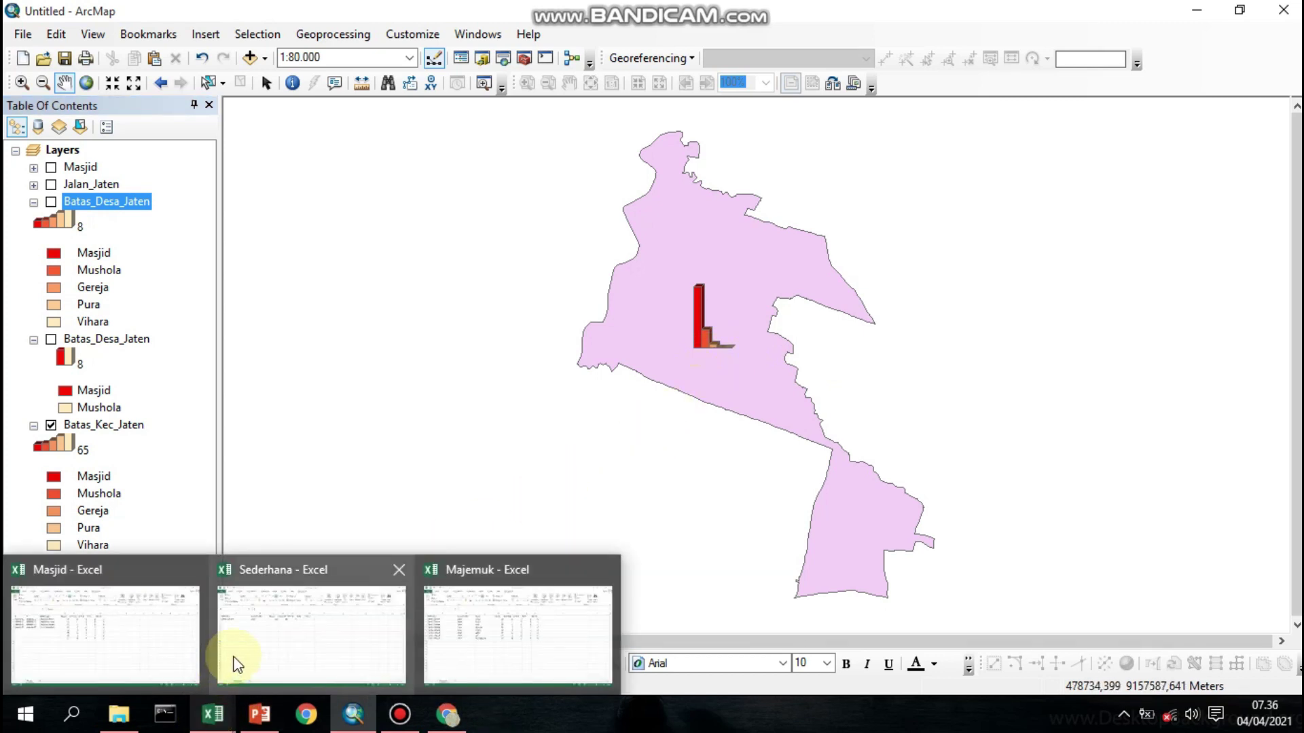
pyautogui.click(235, 655)
pyautogui.moveTo(387, 207); pyautogui.dragTo(638, 234)
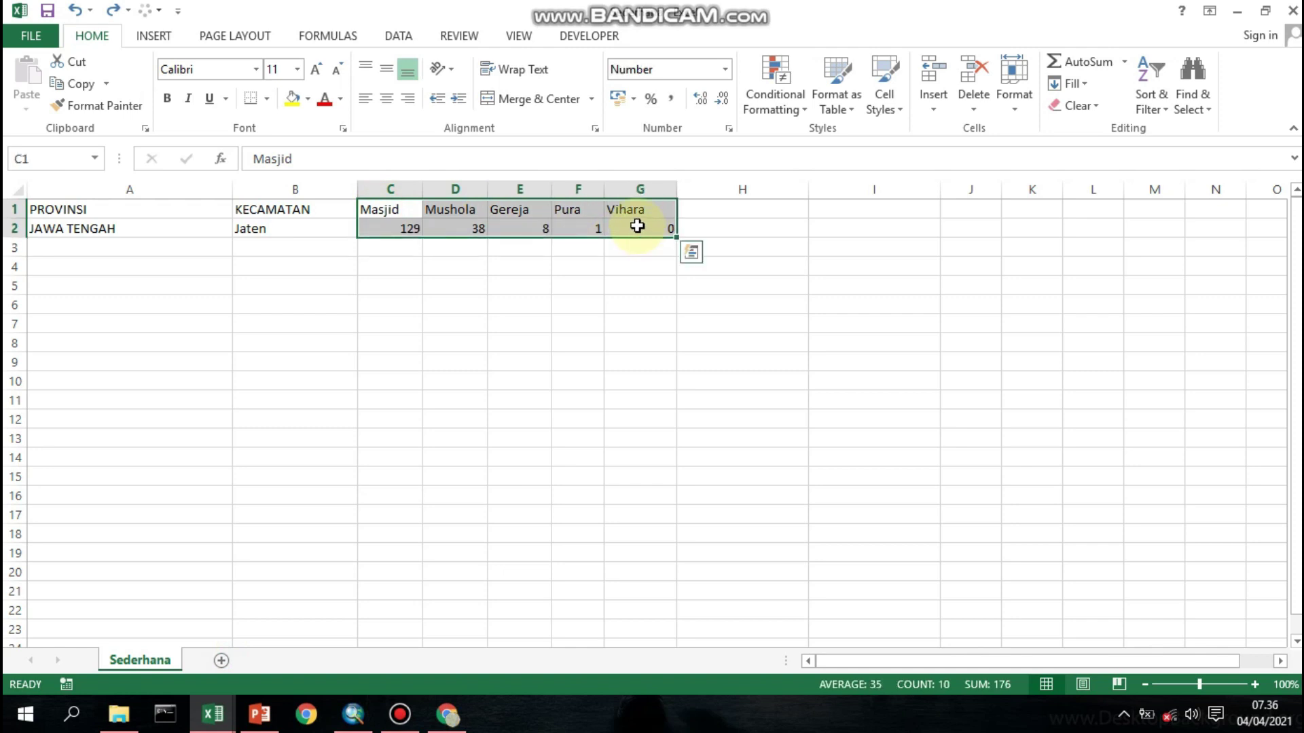
pyautogui.click(166, 39)
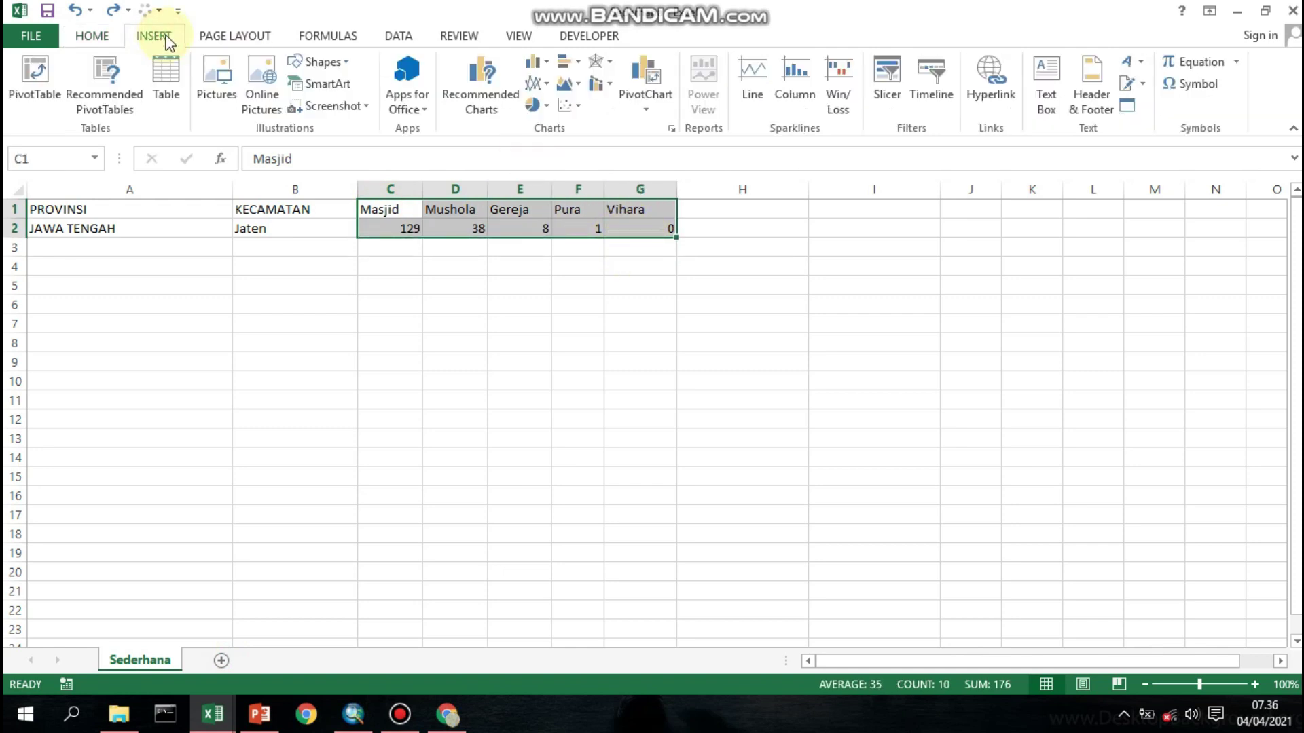
pyautogui.click(548, 107)
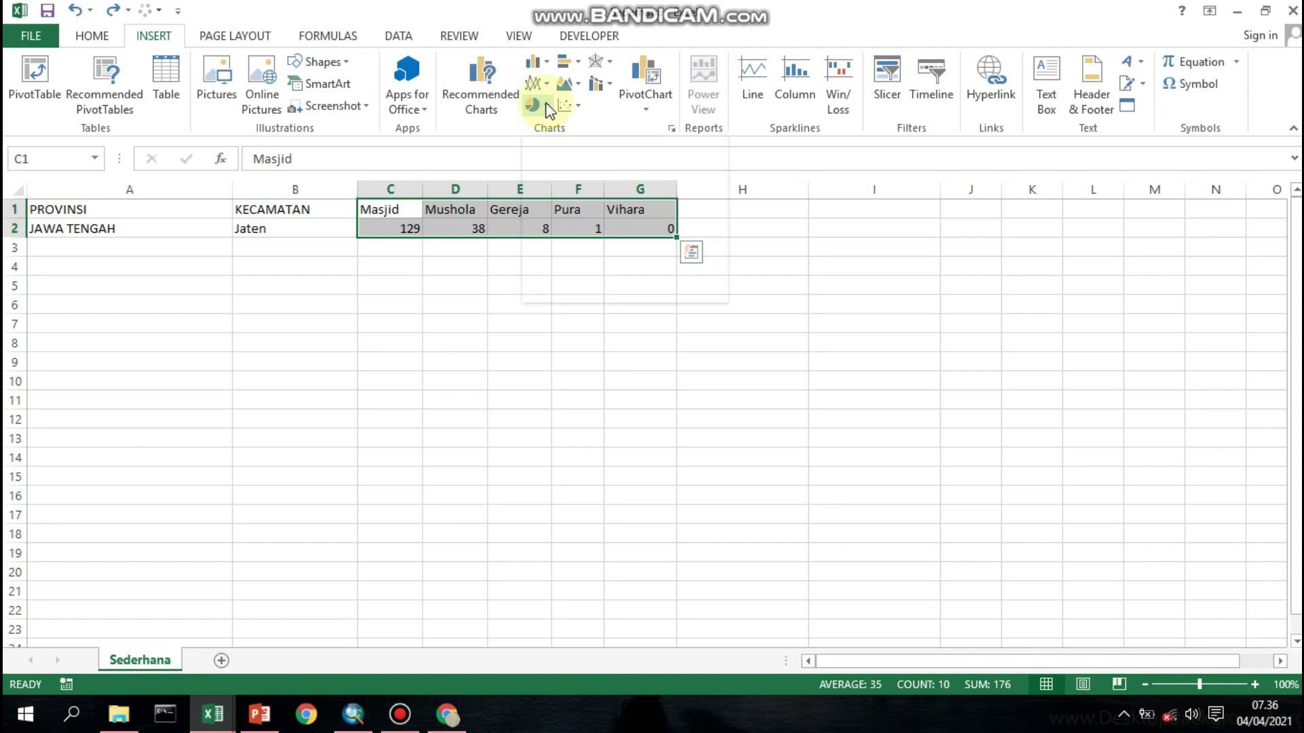
pyautogui.click(547, 106)
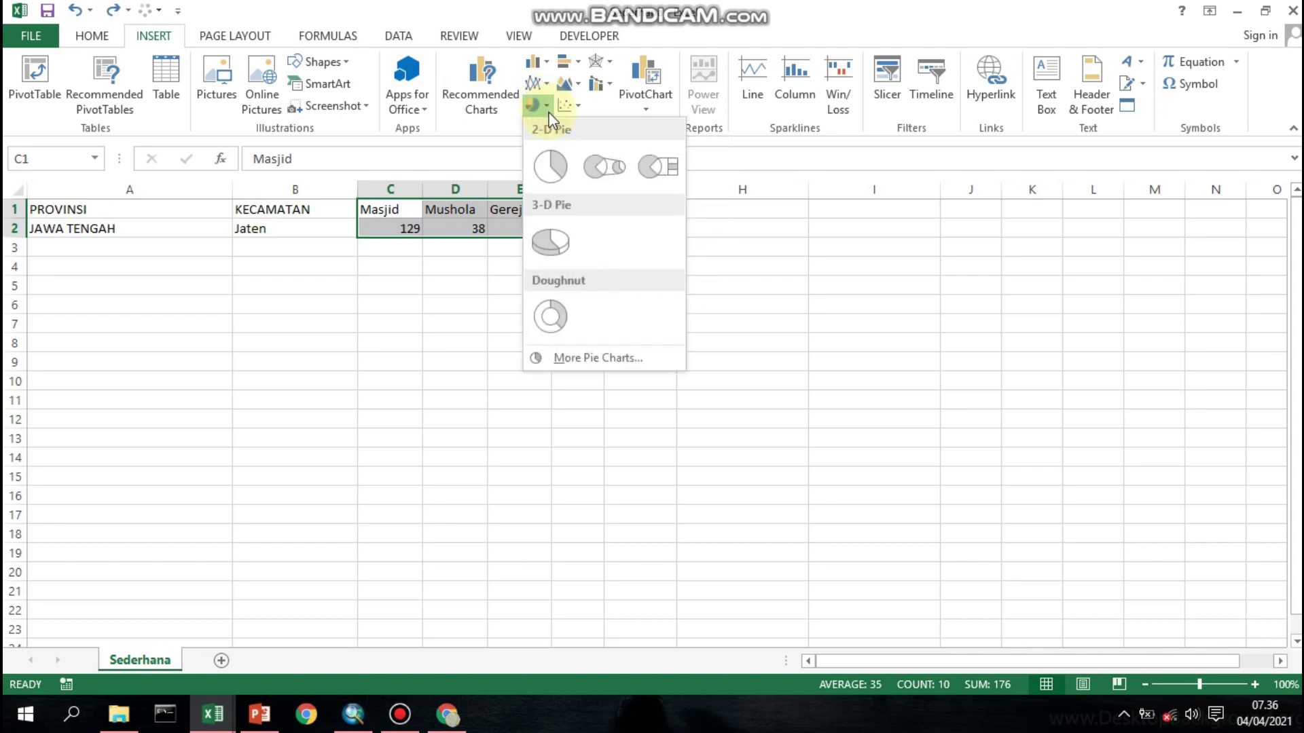
pyautogui.click(554, 238)
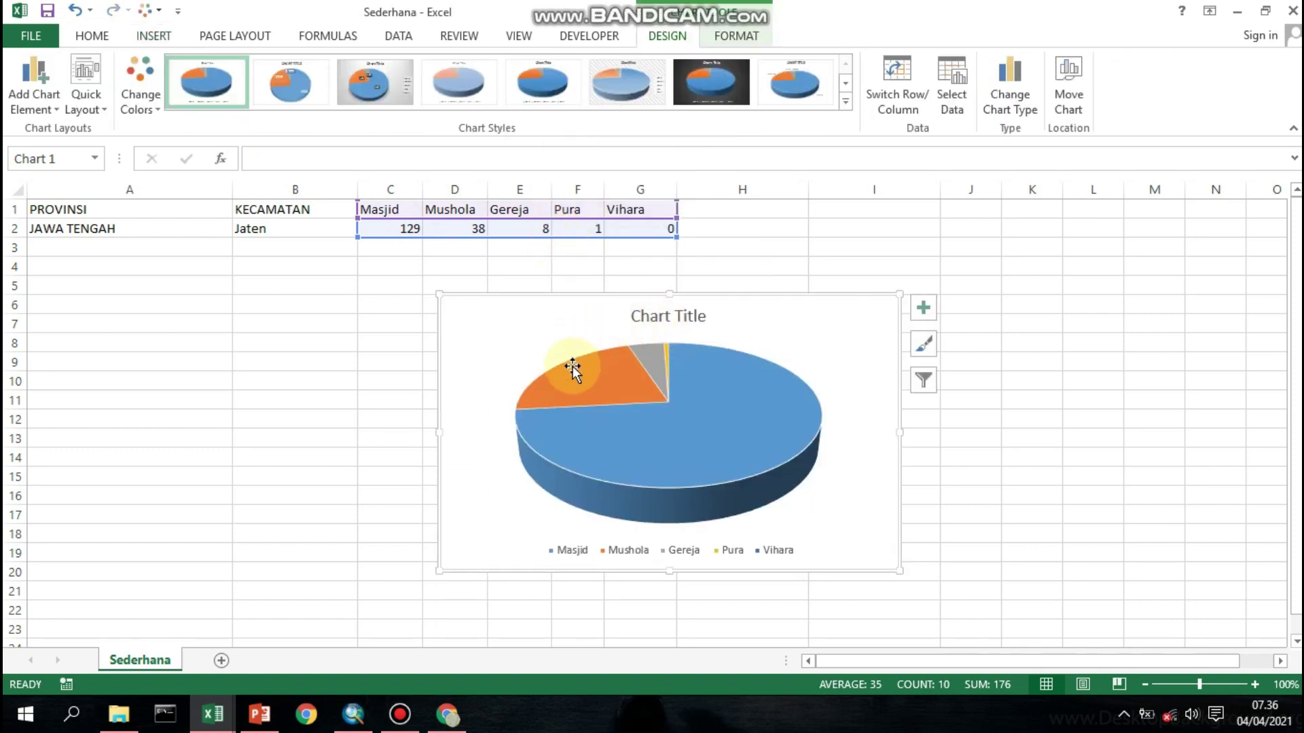
pyautogui.moveTo(762, 433)
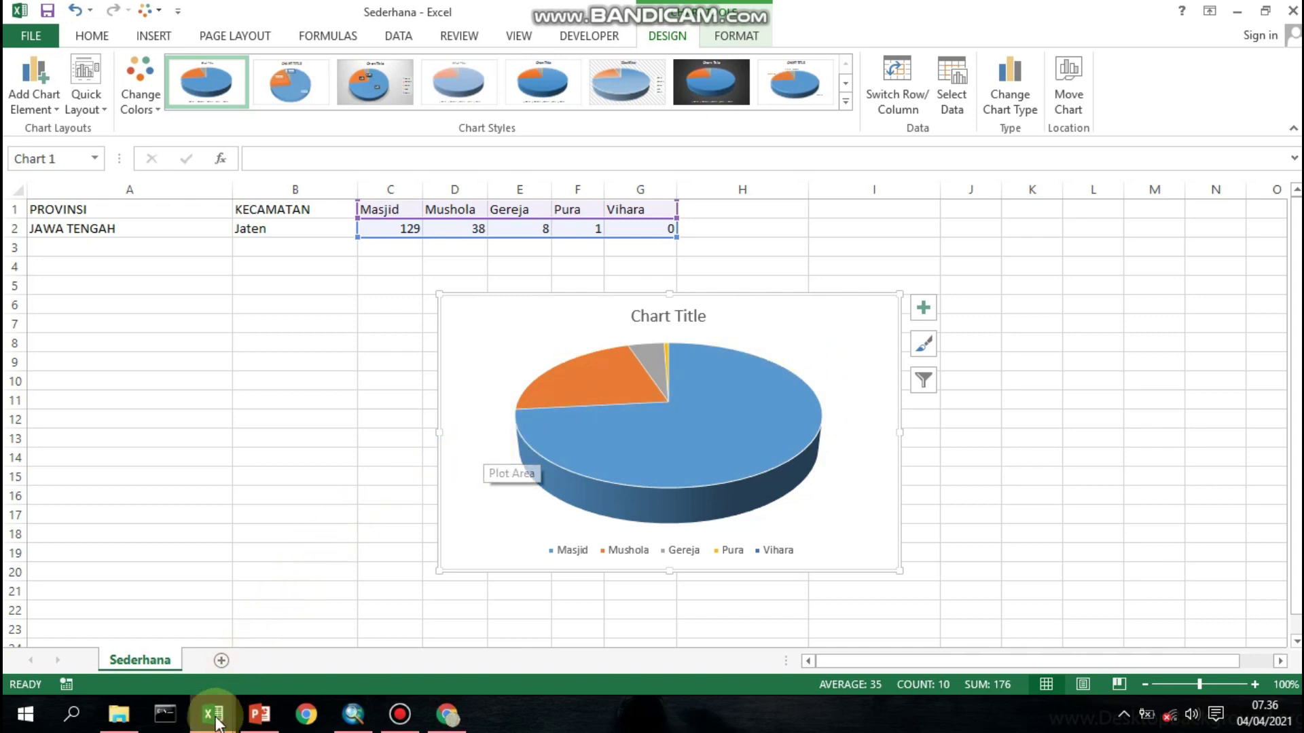
# In the Majemuk workbook, insert a 2-D clustered column chart from C1:H9 and place it beside the table
pyautogui.moveTo(212, 714)
pyautogui.click(478, 645)
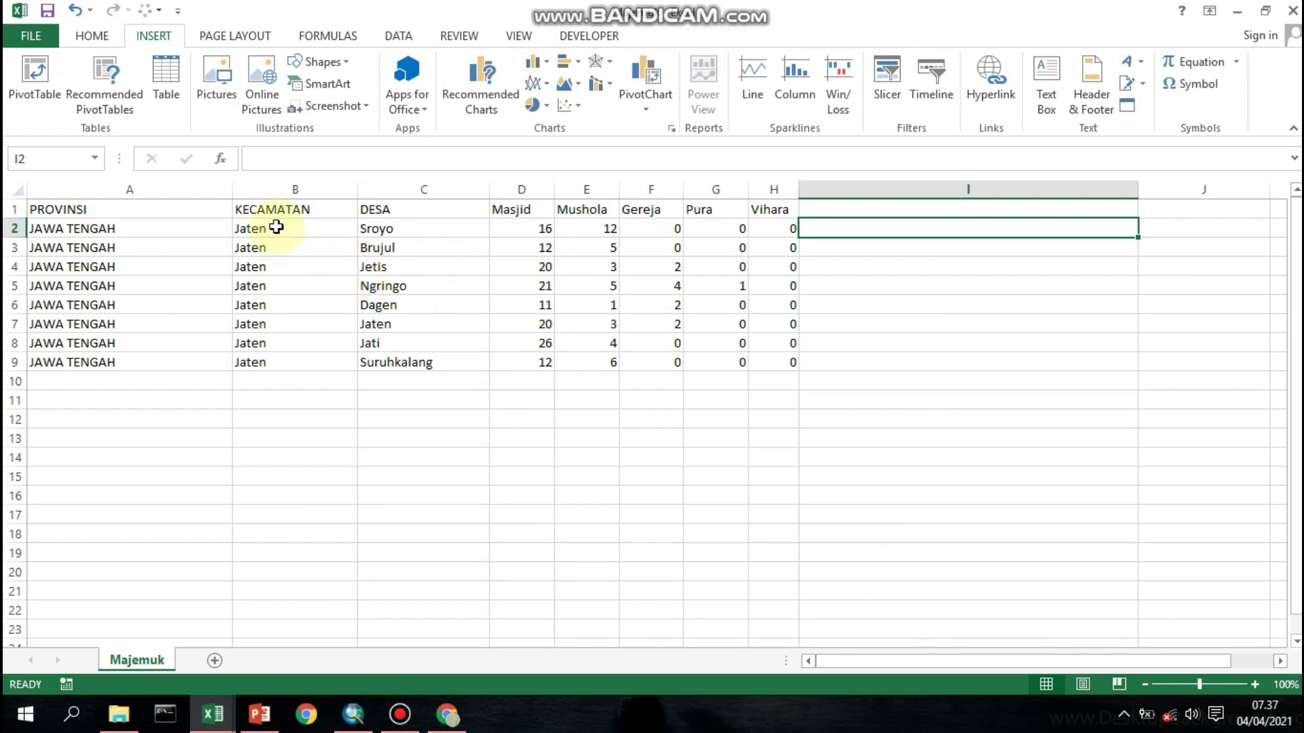
pyautogui.moveTo(367, 209); pyautogui.dragTo(775, 360)
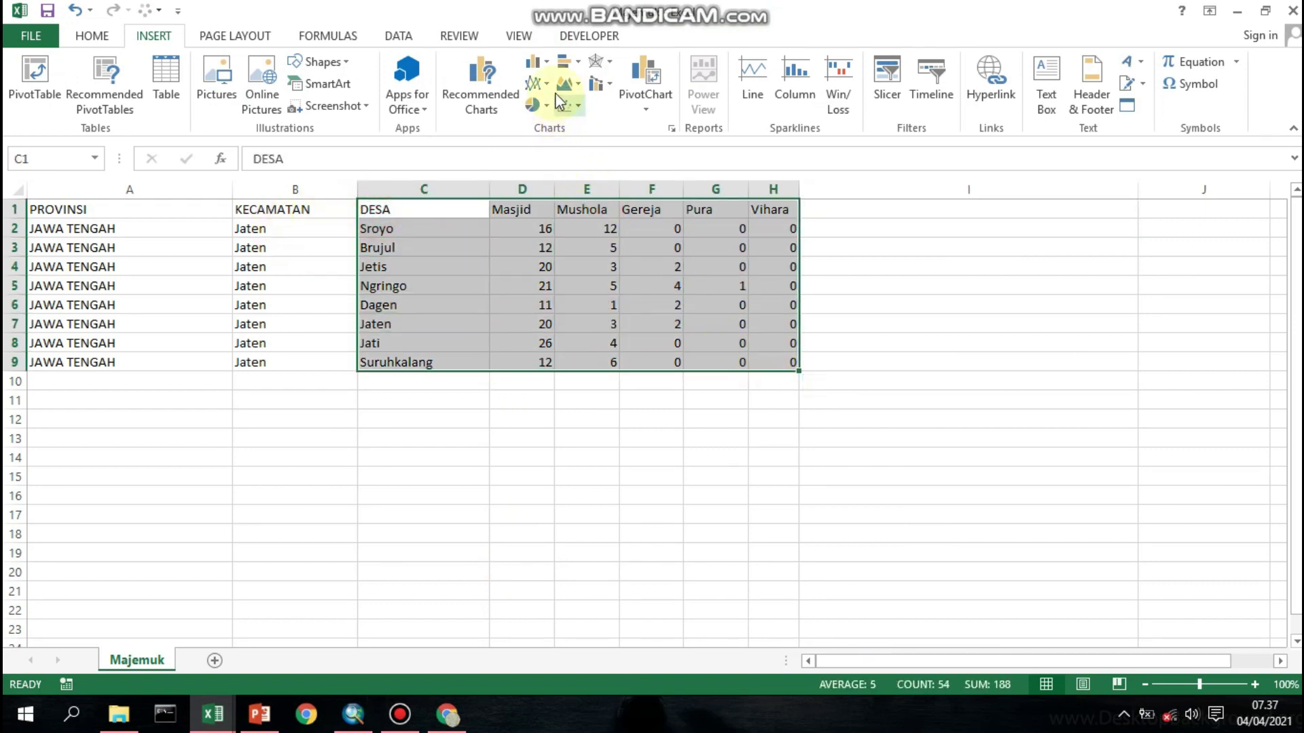
pyautogui.click(546, 63)
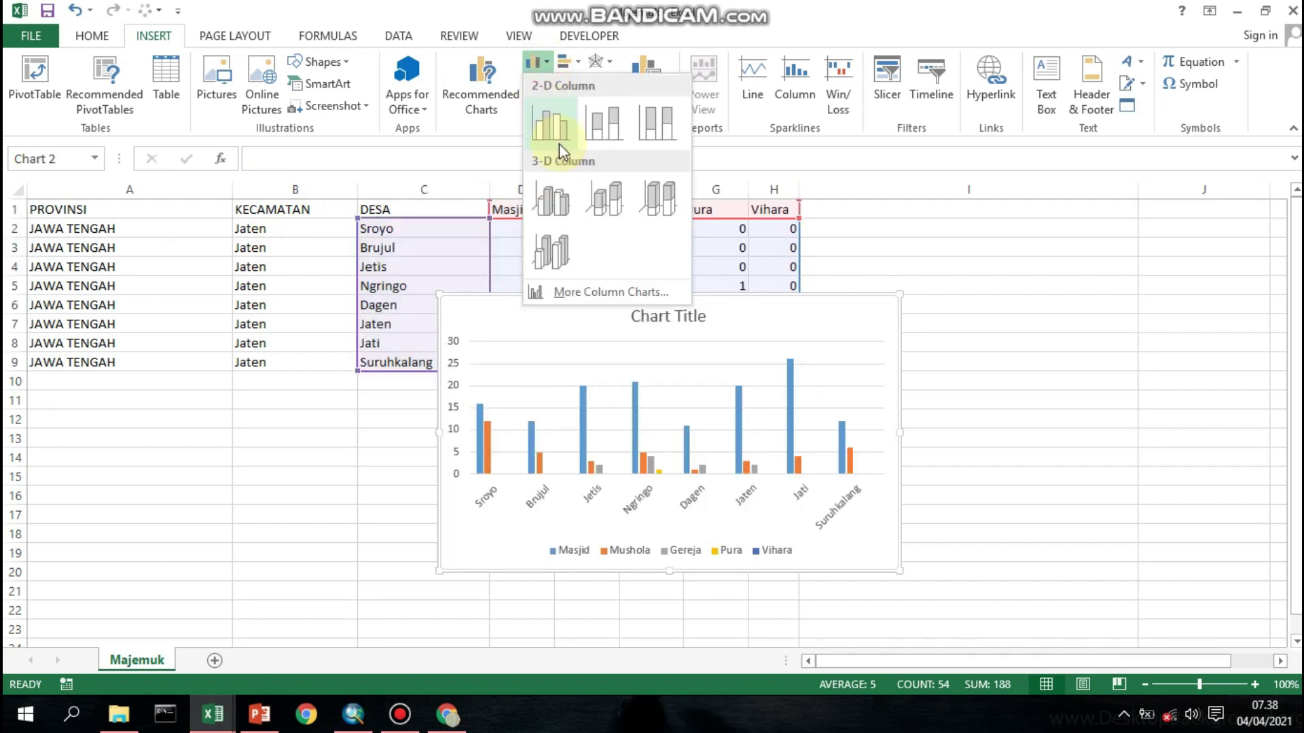
pyautogui.click(559, 144)
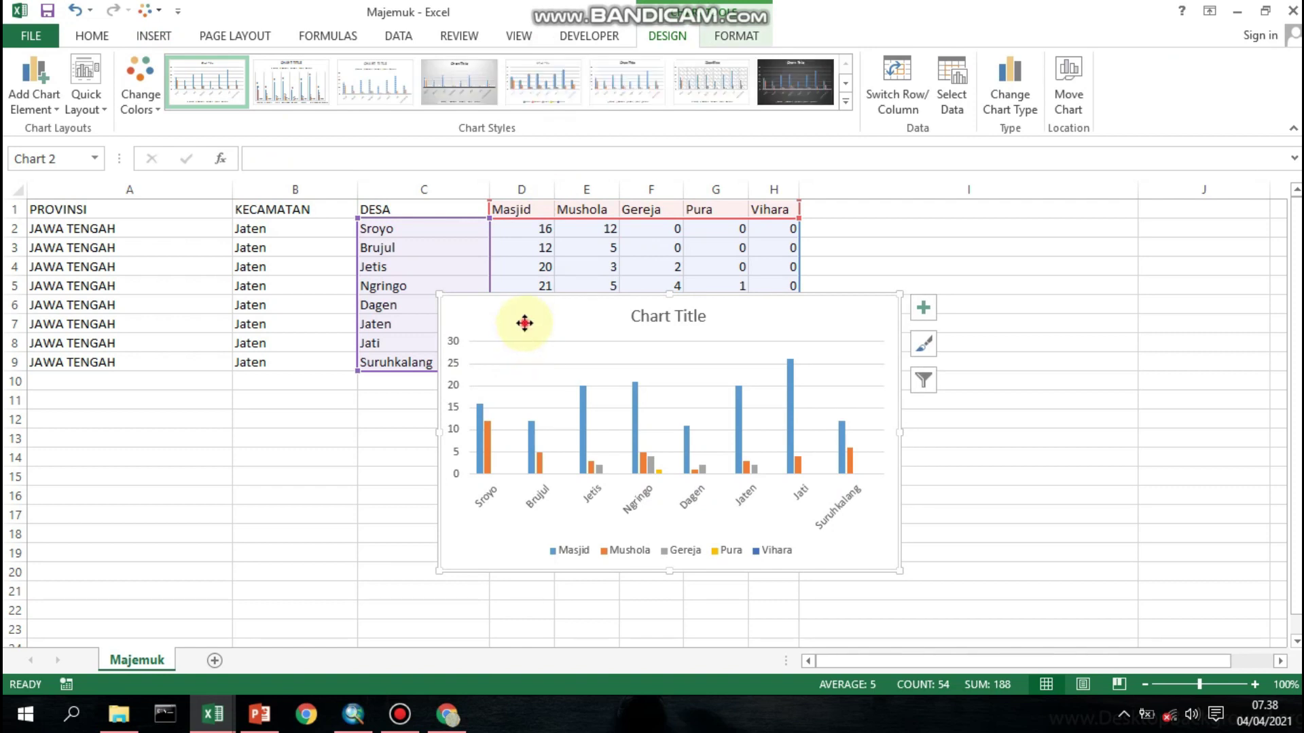
pyautogui.moveTo(524, 323); pyautogui.dragTo(908, 236)
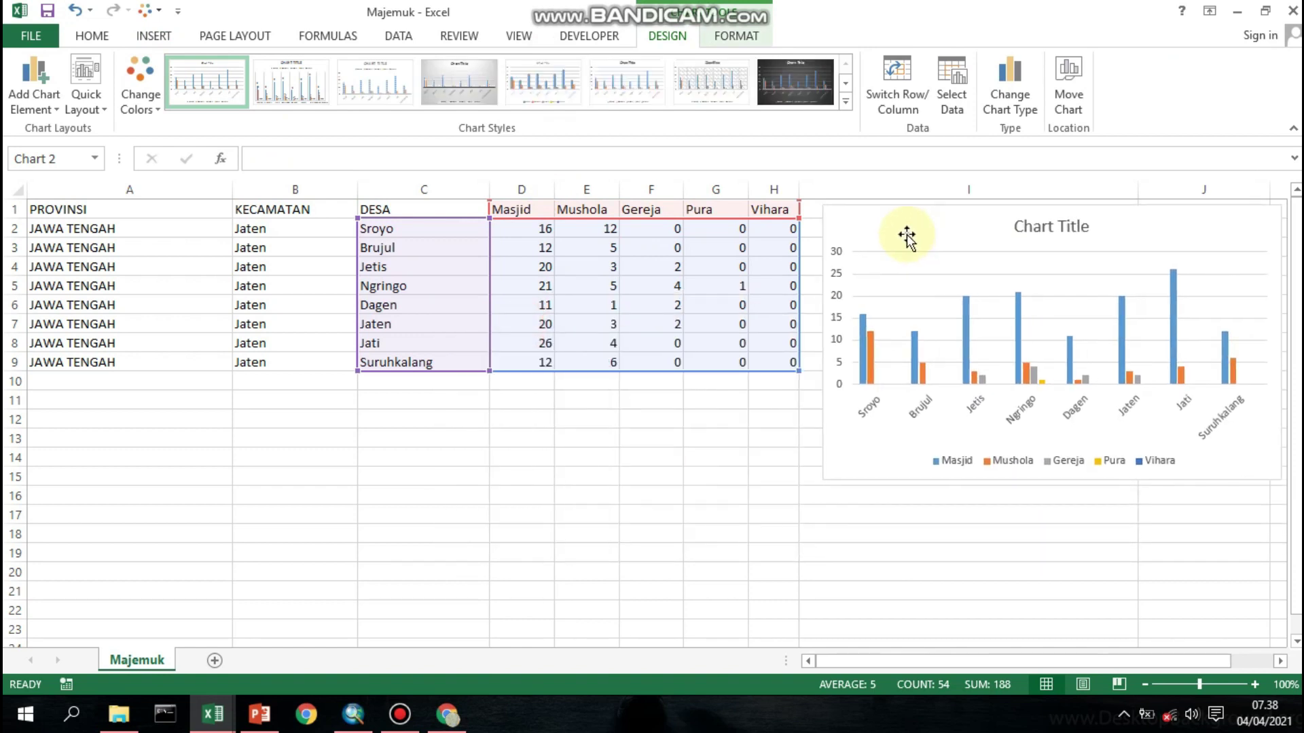
# Change the clustered column chart's title to Campuran
pyautogui.click(1020, 227)
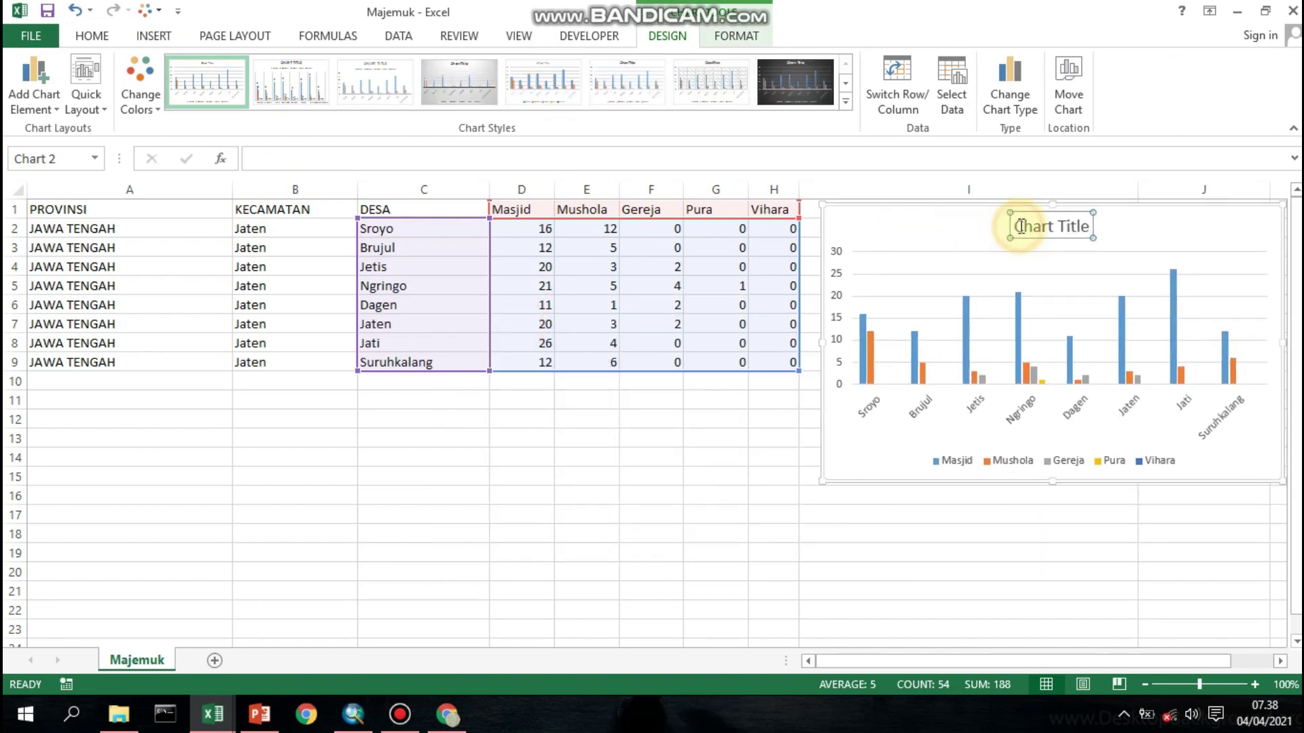
pyautogui.moveTo(1020, 226); pyautogui.dragTo(1085, 224)
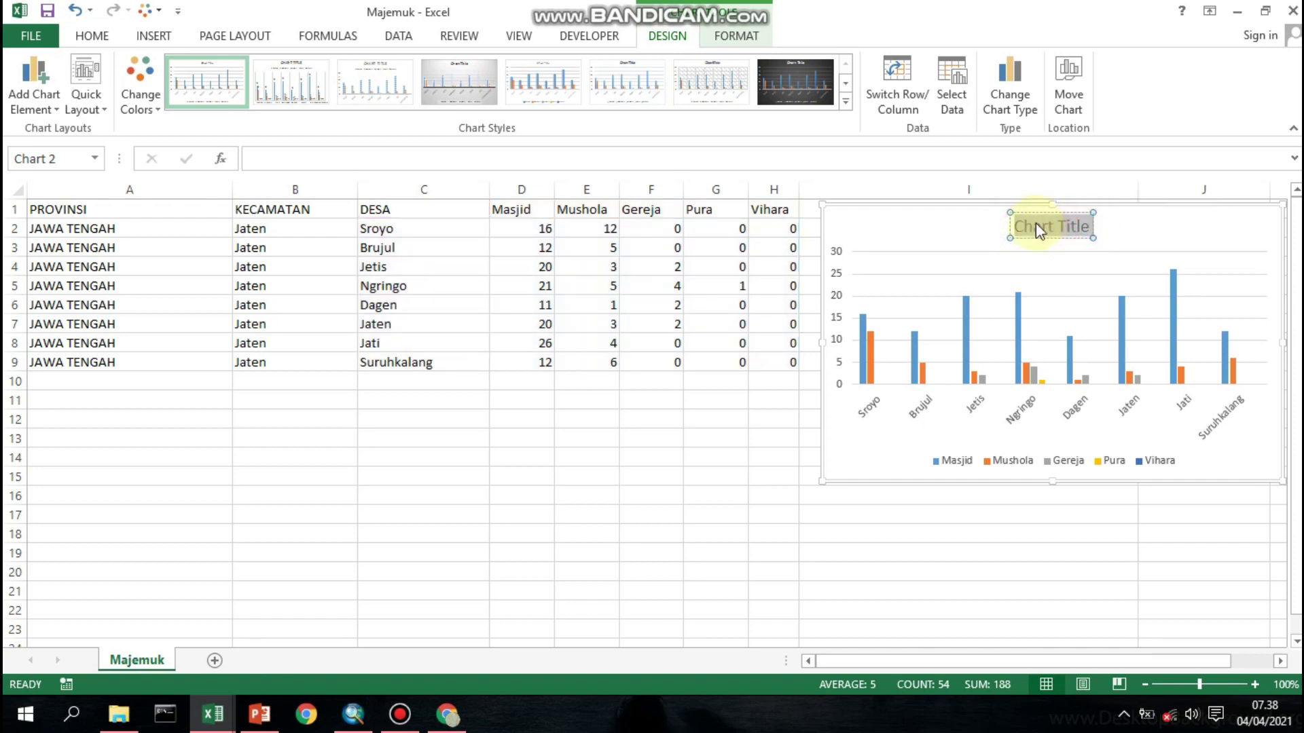
pyautogui.write('Cam')
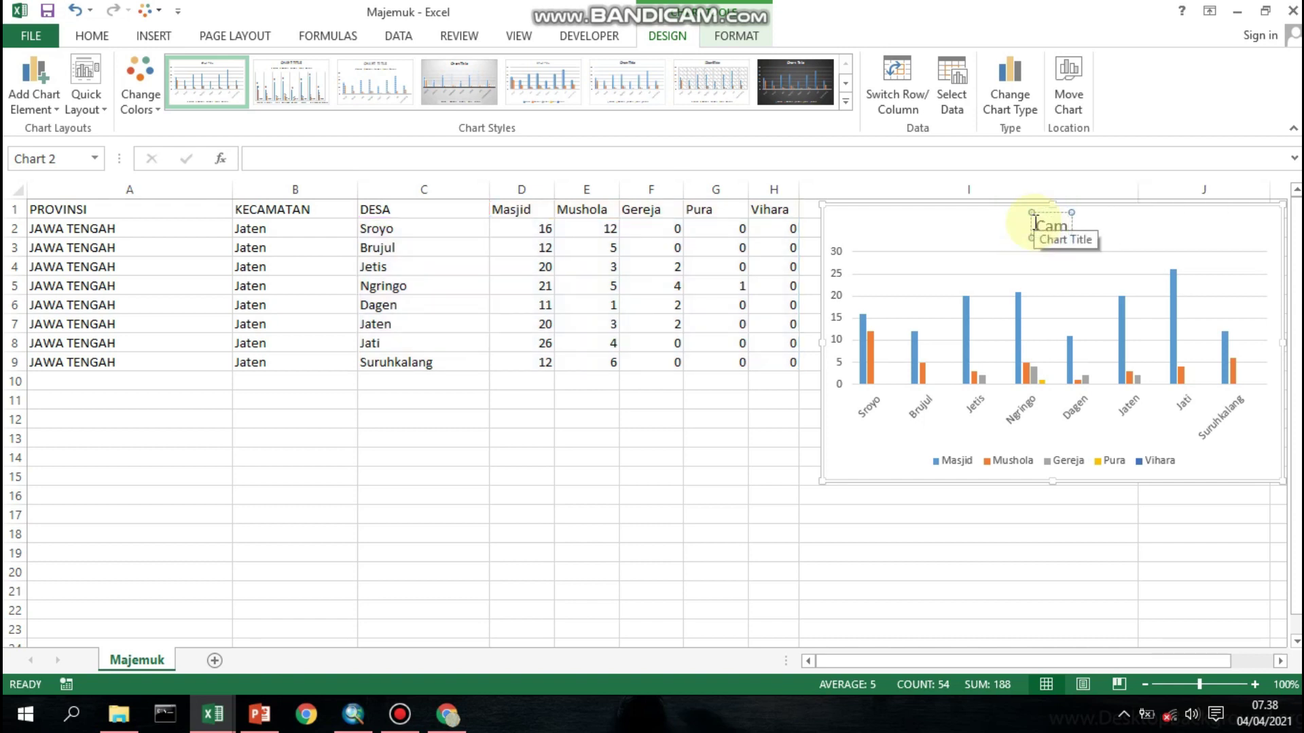
pyautogui.write('puran')
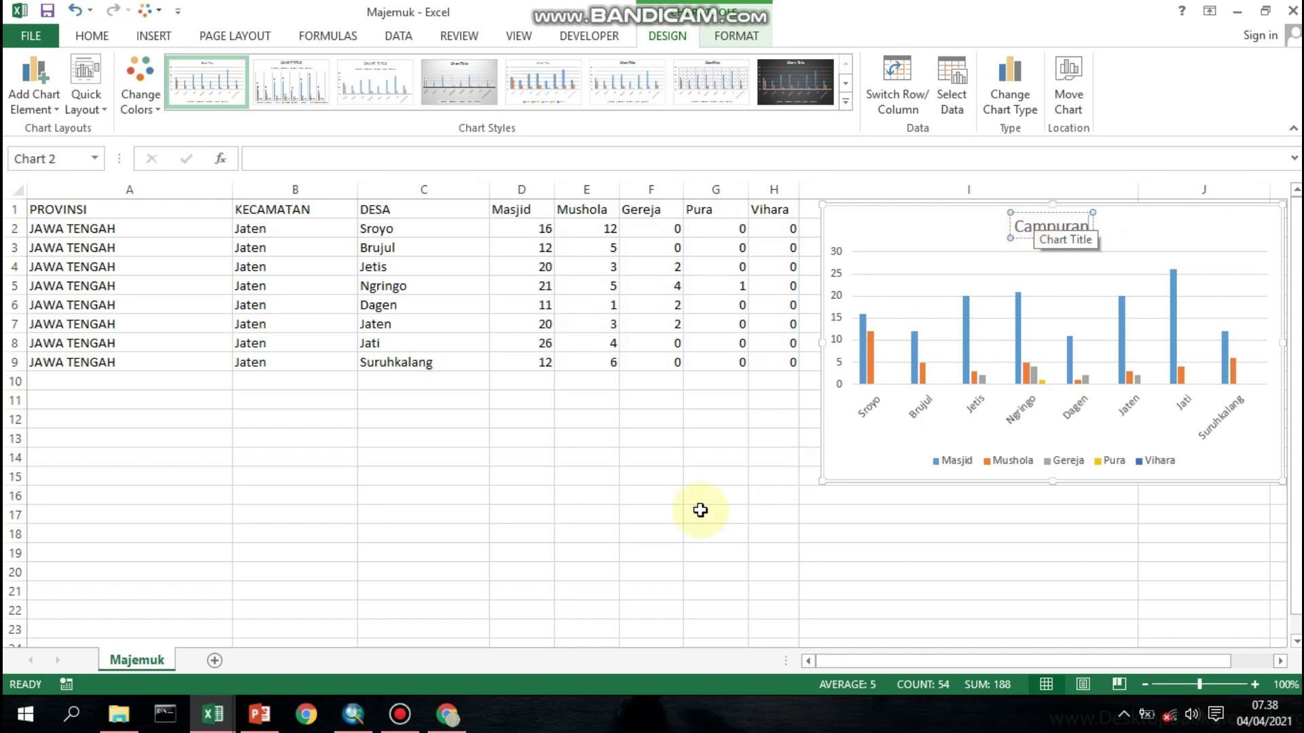
pyautogui.click(653, 455)
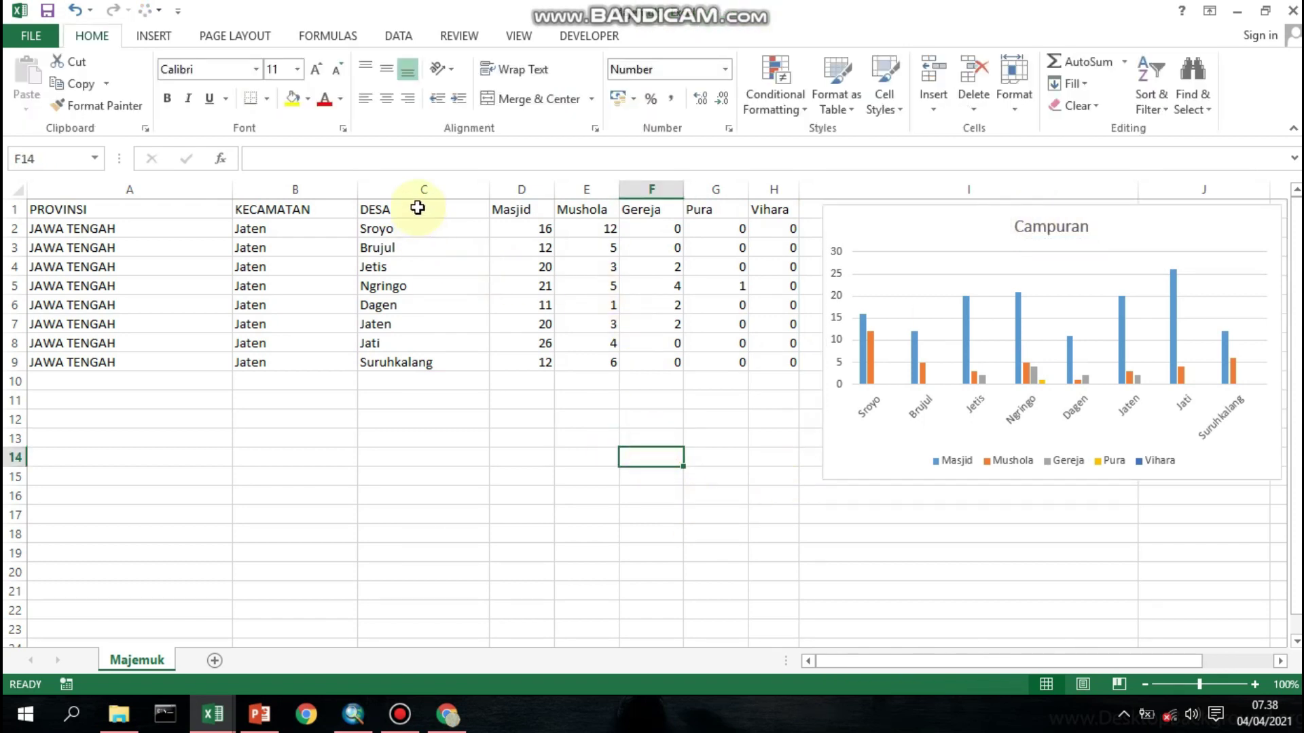
# Insert a 3-D stacked column chart of Masjid and Mushola per village from C1:E9 and place it below the table
pyautogui.moveTo(417, 208); pyautogui.dragTo(598, 363)
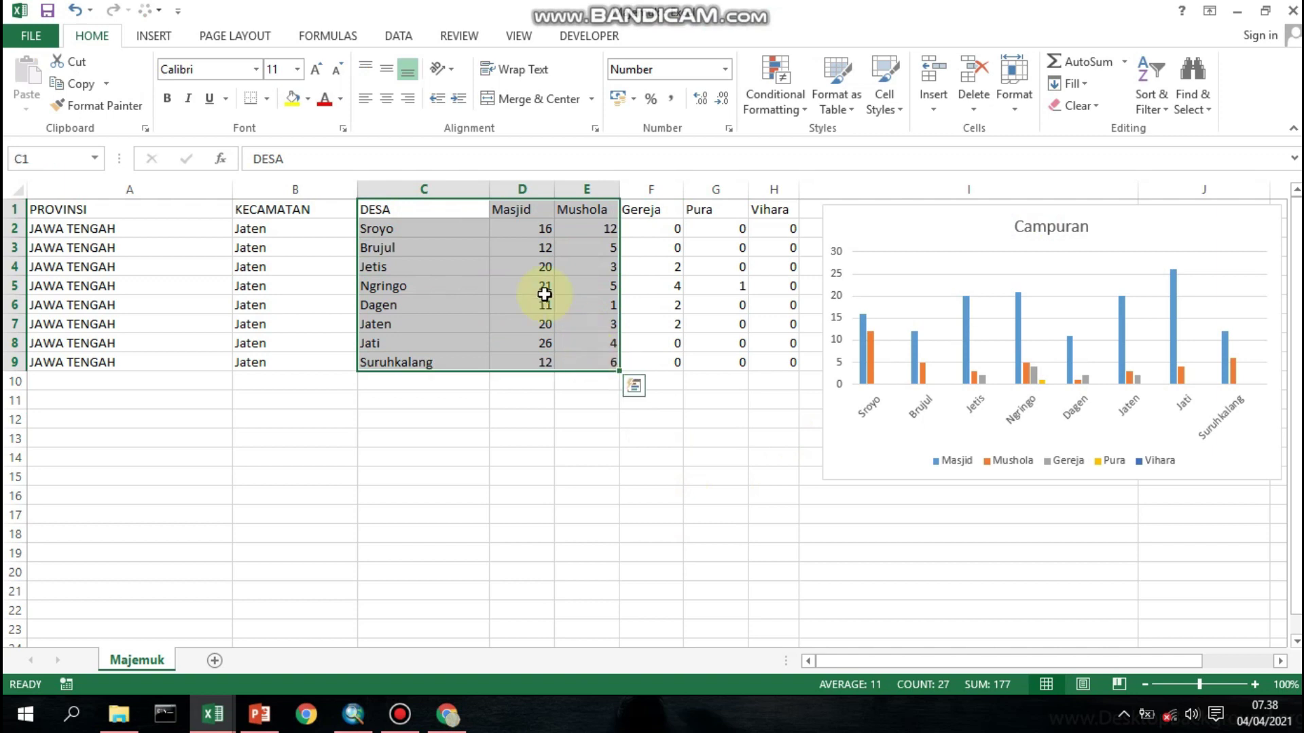
pyautogui.click(153, 36)
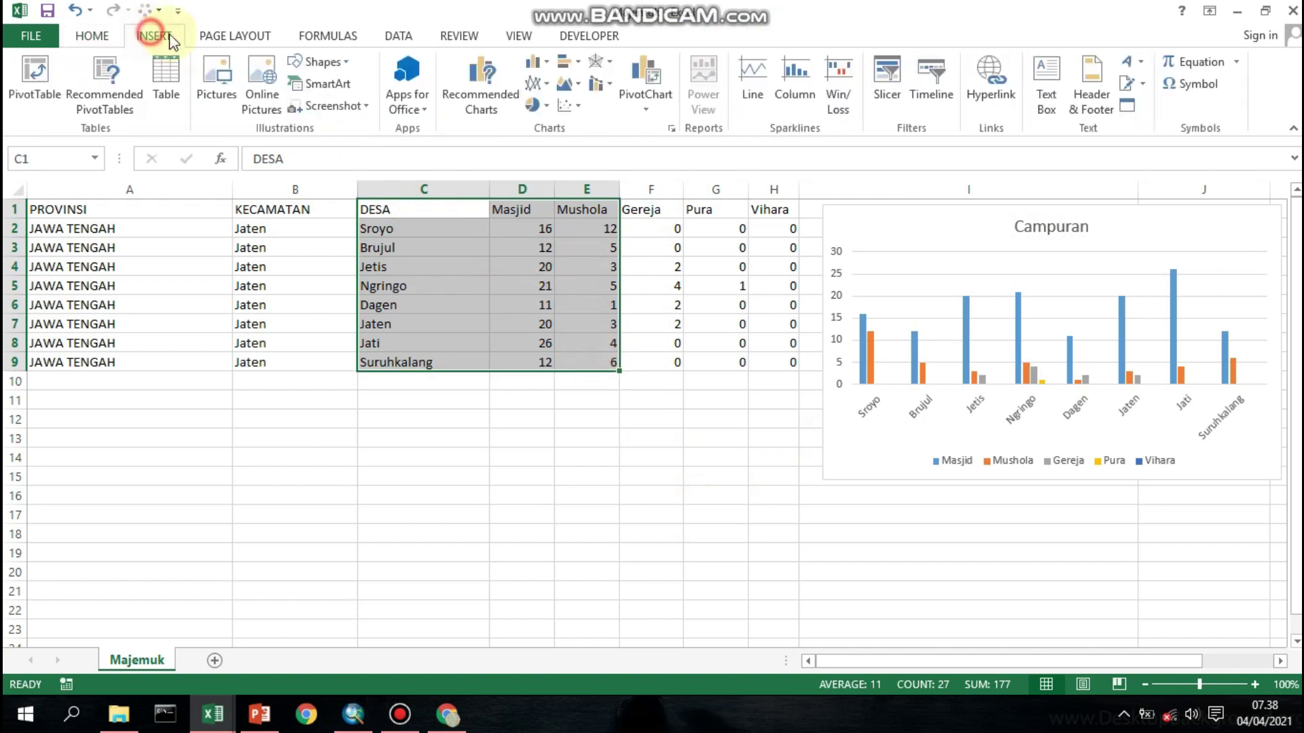
pyautogui.click(543, 65)
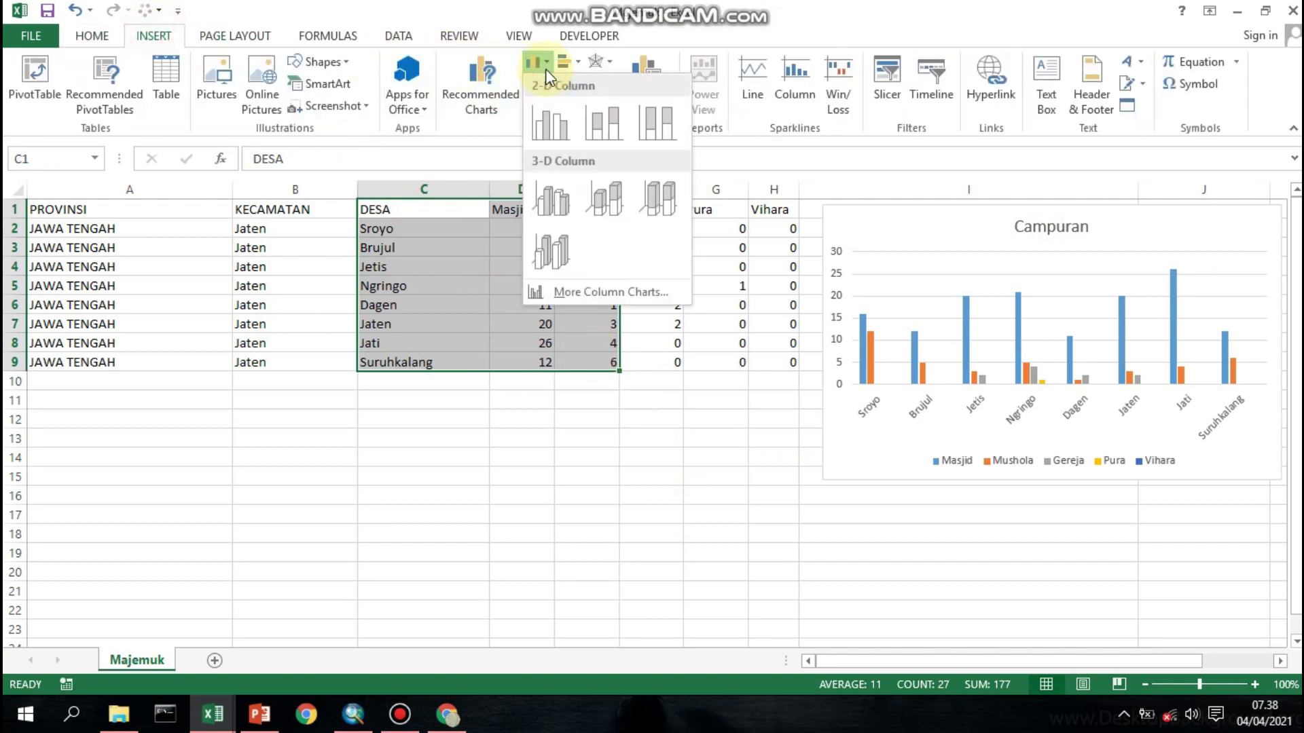
pyautogui.click(588, 203)
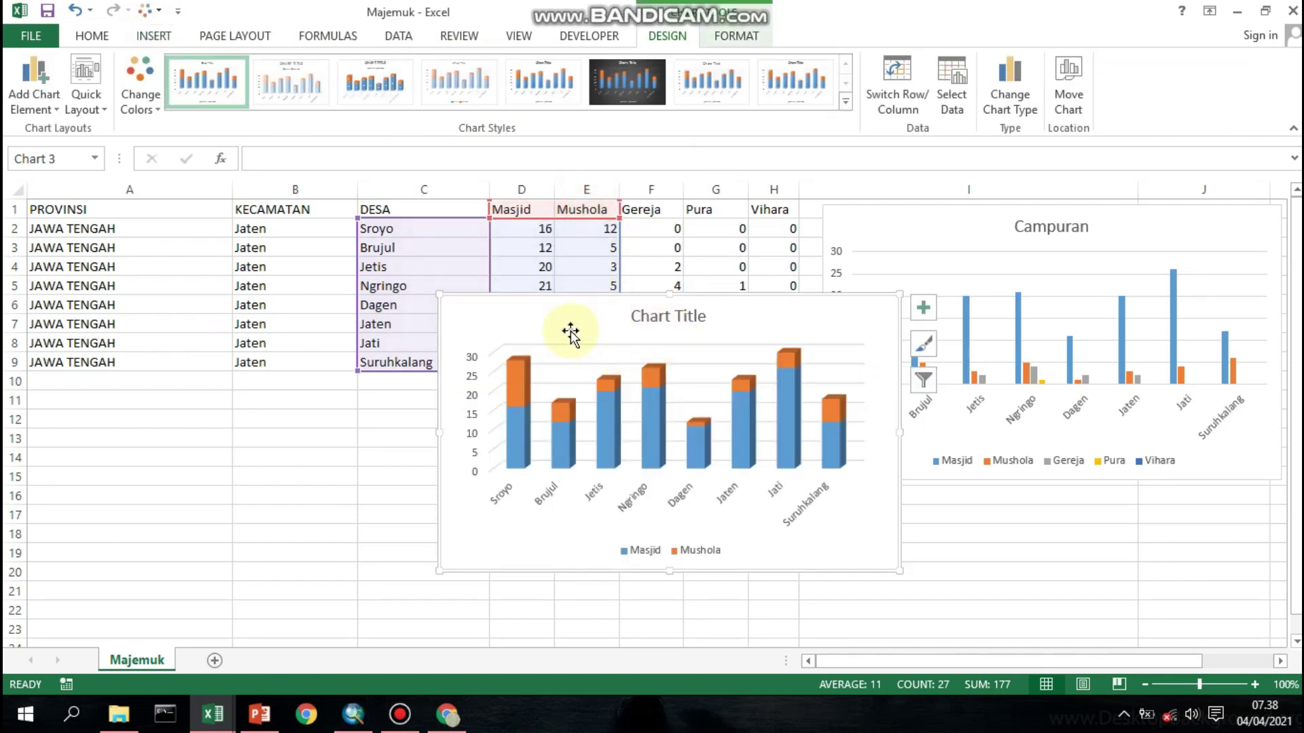
pyautogui.moveTo(573, 329); pyautogui.dragTo(451, 411)
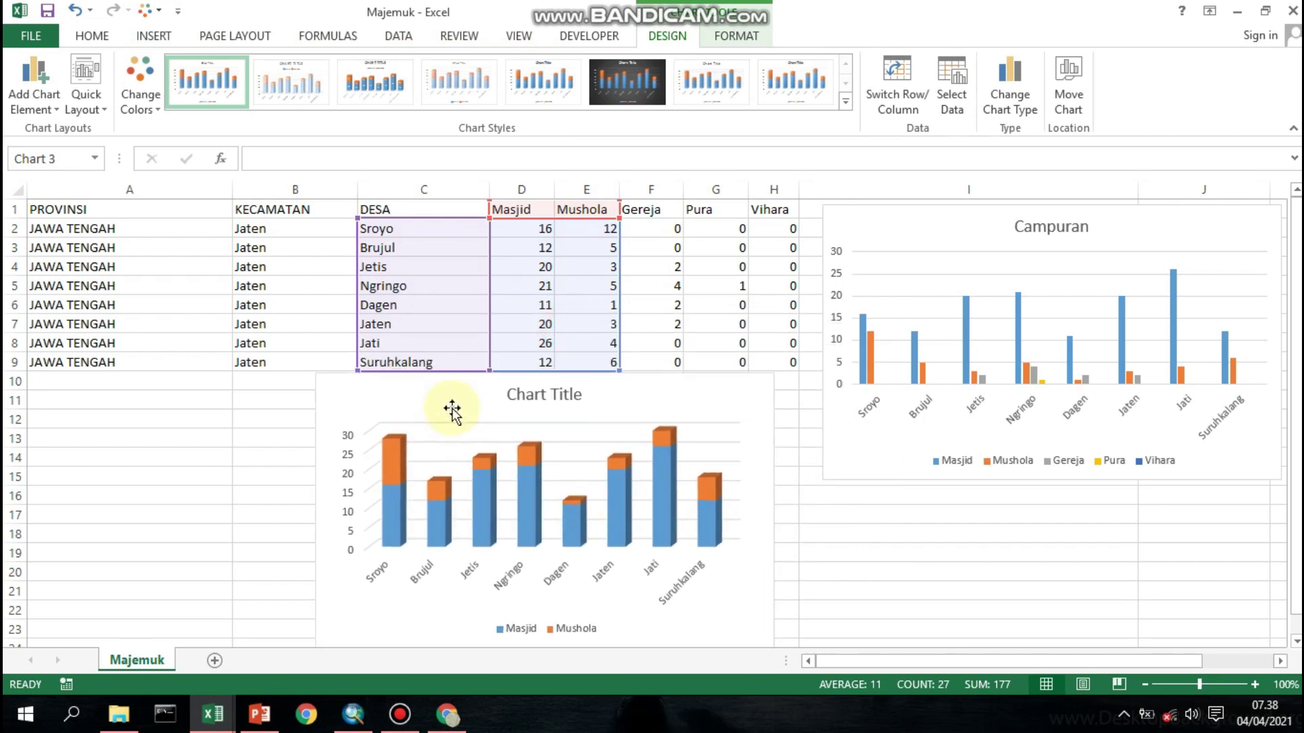
# Change the 3-D stacked column chart's title to Majemuk and close the title formatting options
pyautogui.doubleClick(570, 393)
pyautogui.tripleClick(515, 393)
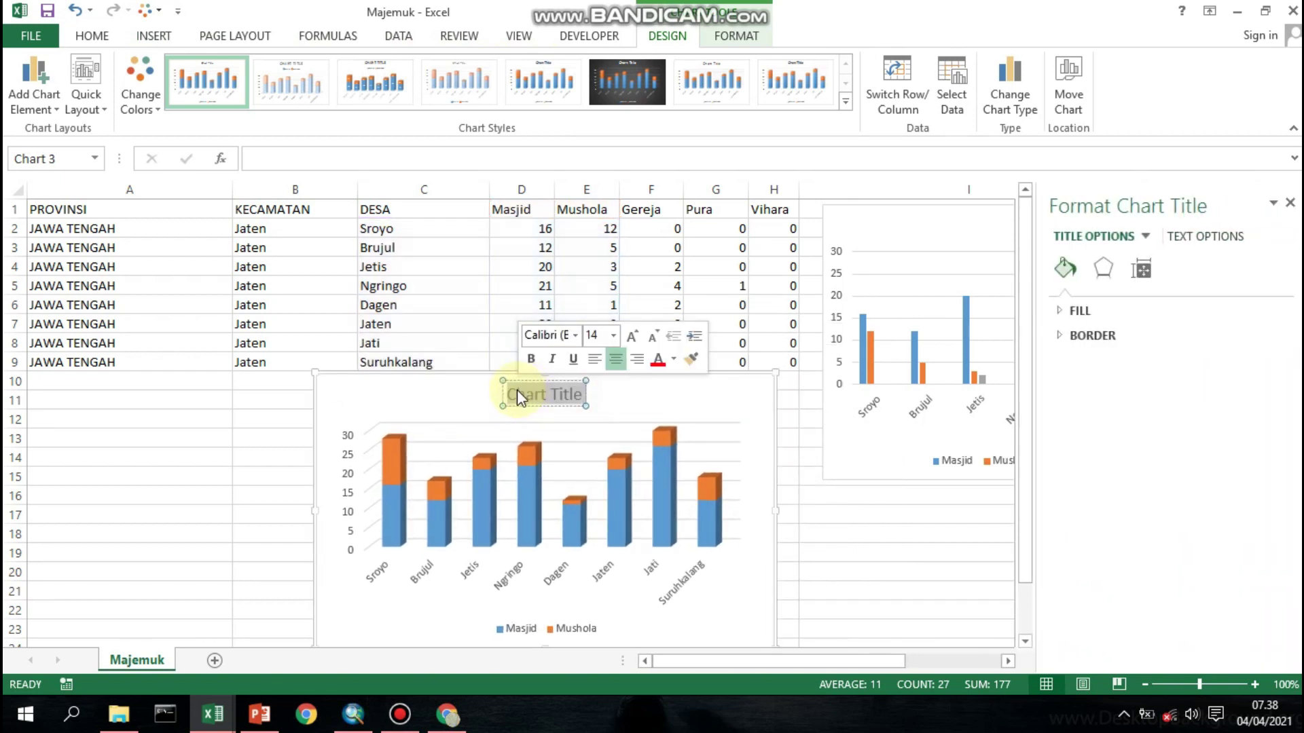
pyautogui.write('Majemuk')
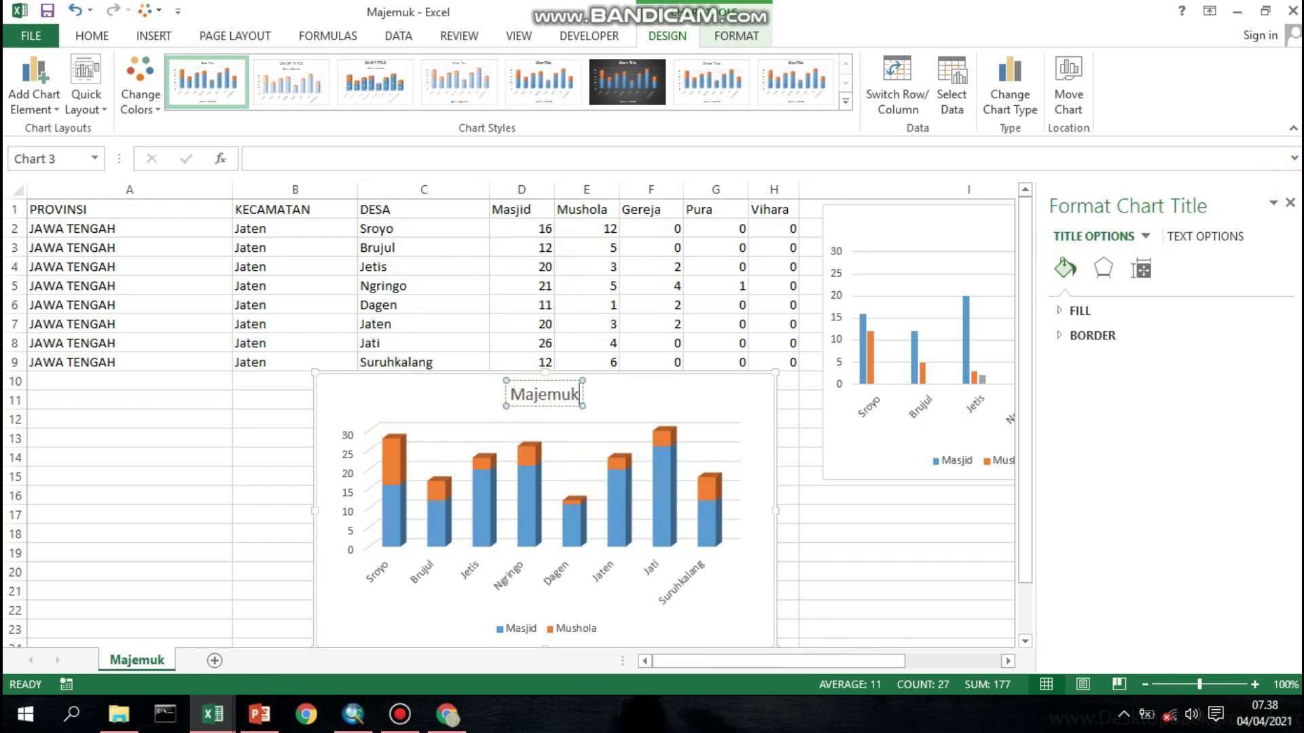
pyautogui.click(1290, 203)
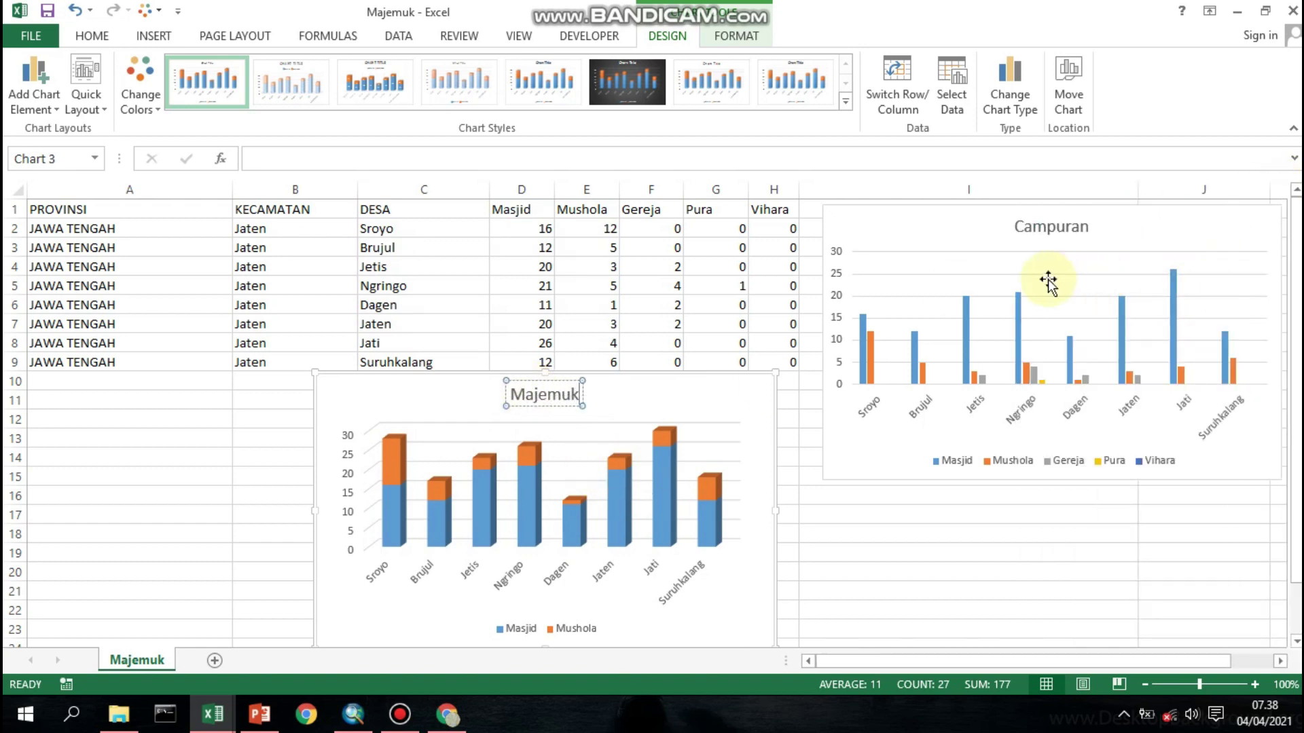